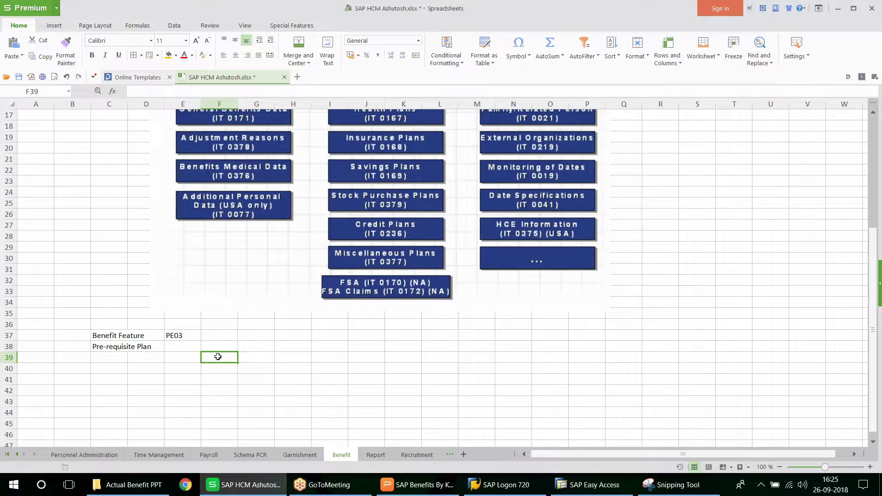
Step: Enter Medi 1 in cell F39 and Medi 2 in cell F40 below the Pre-requisite Plan row
type("Medi")
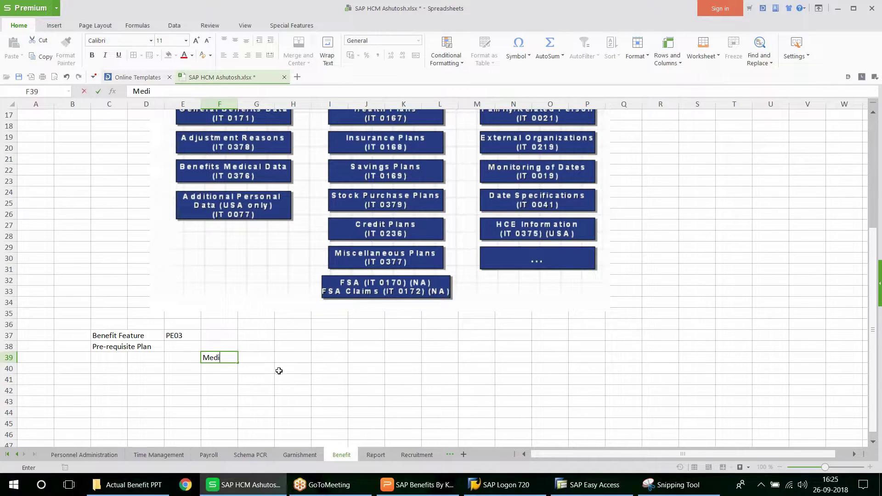
type(" 1")
left_click(218, 369)
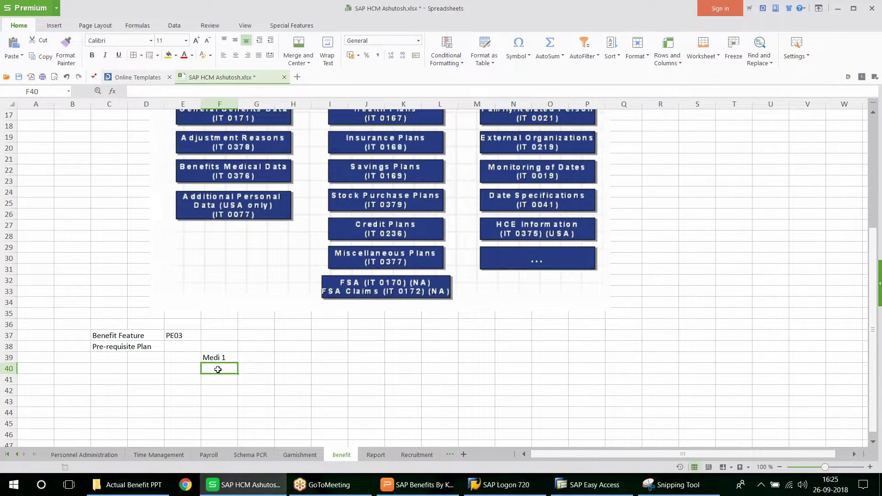
type("Medi 2")
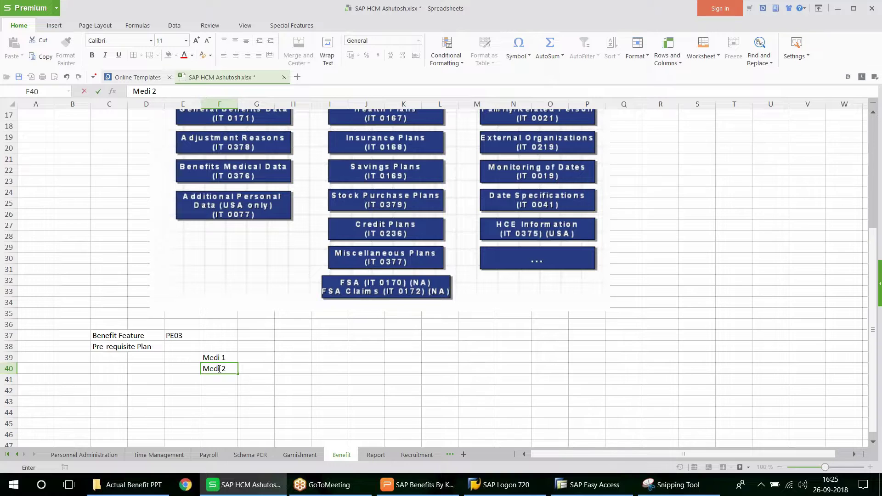
key("Return")
Step: Describe the two medical plans in column G, entering Family for Medi 2 and Self for Medi 1
left_click(257, 368)
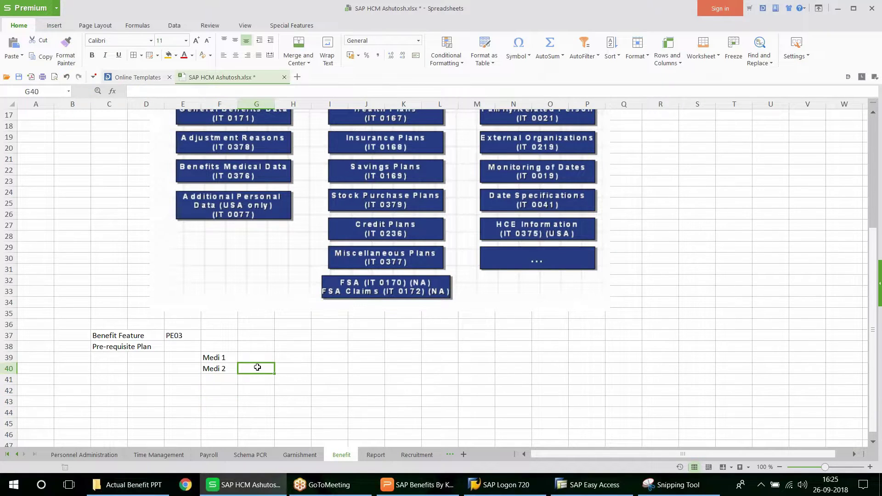
type("Fa")
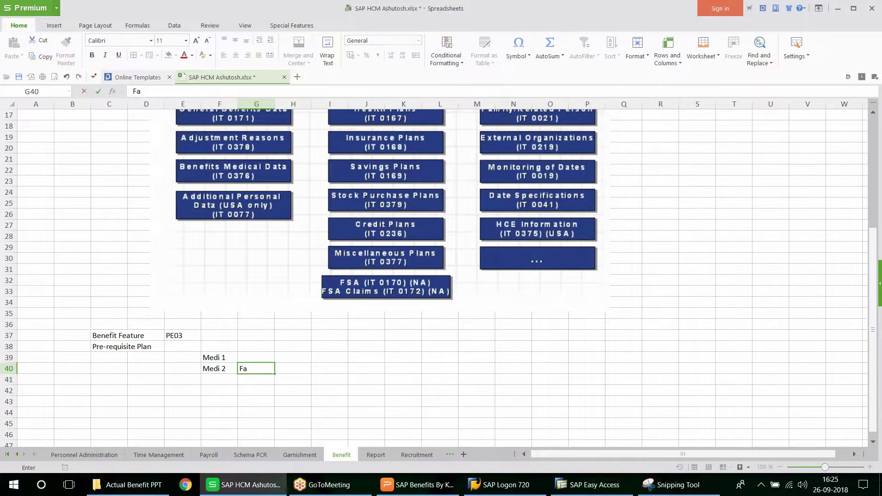
type("mily")
left_click(250, 357)
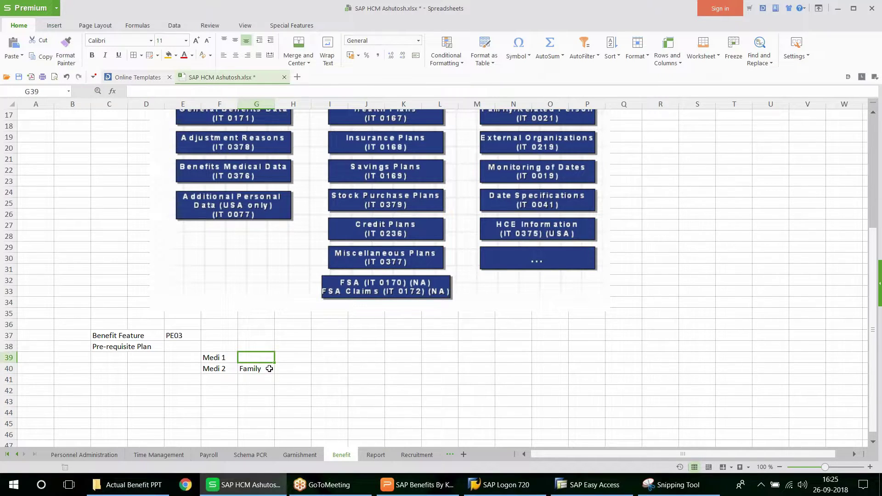
type("Self")
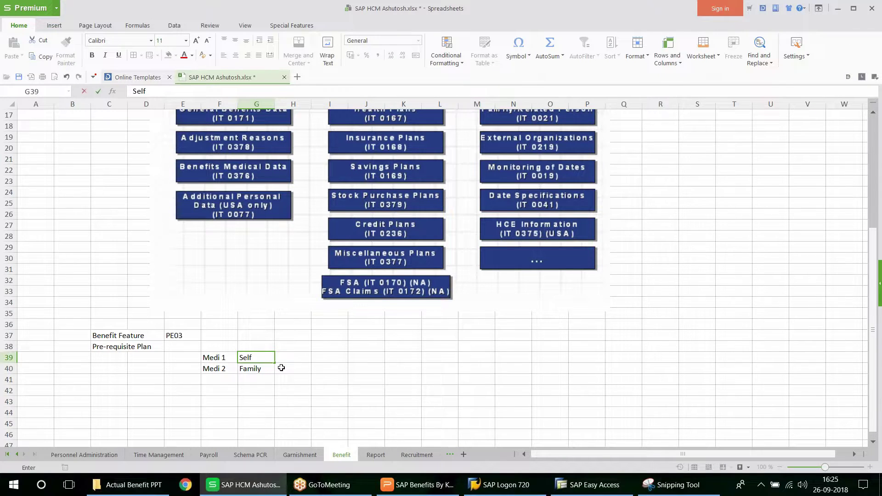
Step: Enter Dental in cell F42, one blank row below the Medi 2 entry
left_click(210, 389)
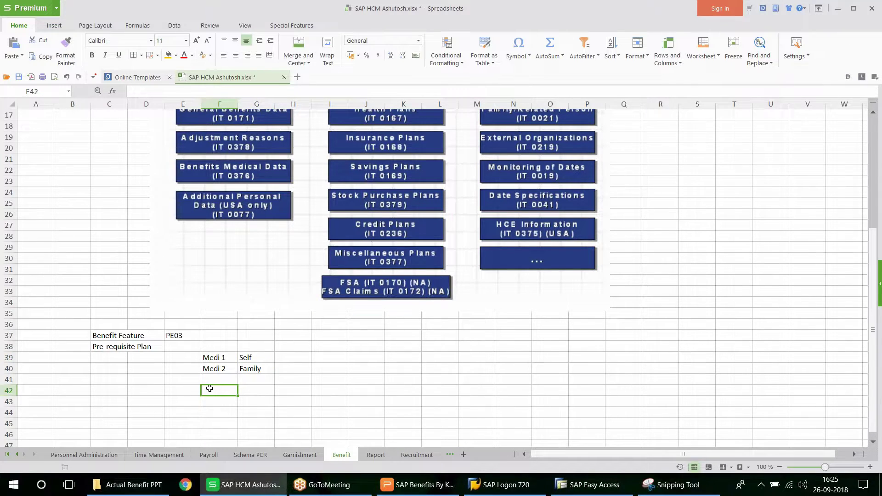
type("Den")
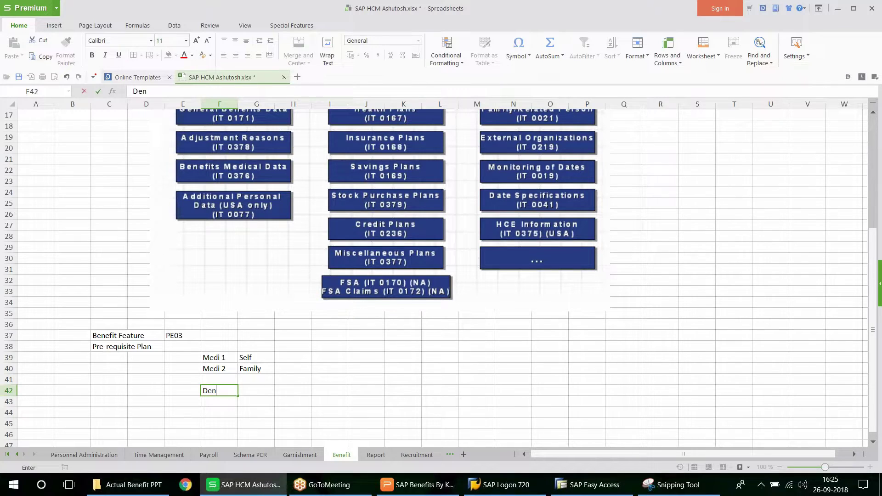
type("tal")
key("Tab")
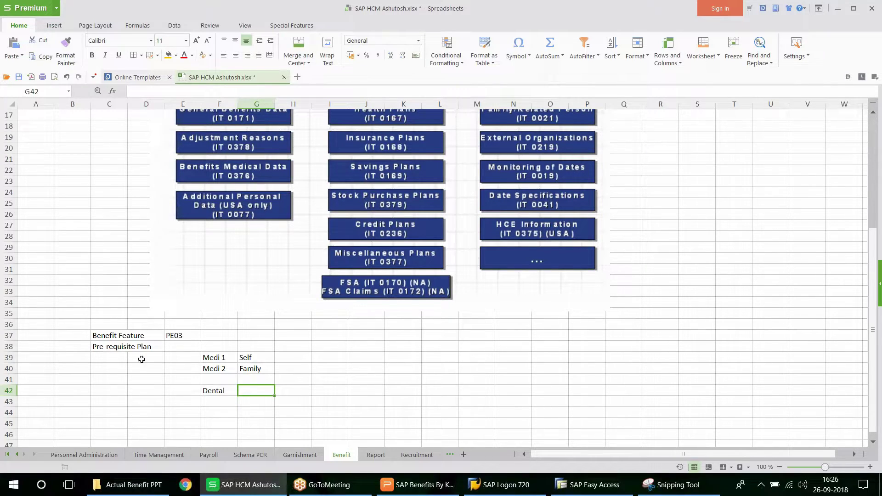
left_click(225, 390)
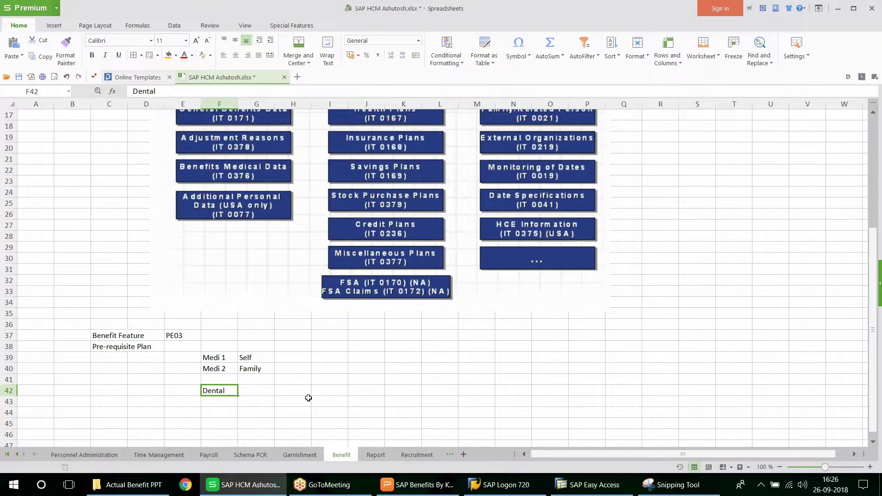
left_click(228, 369)
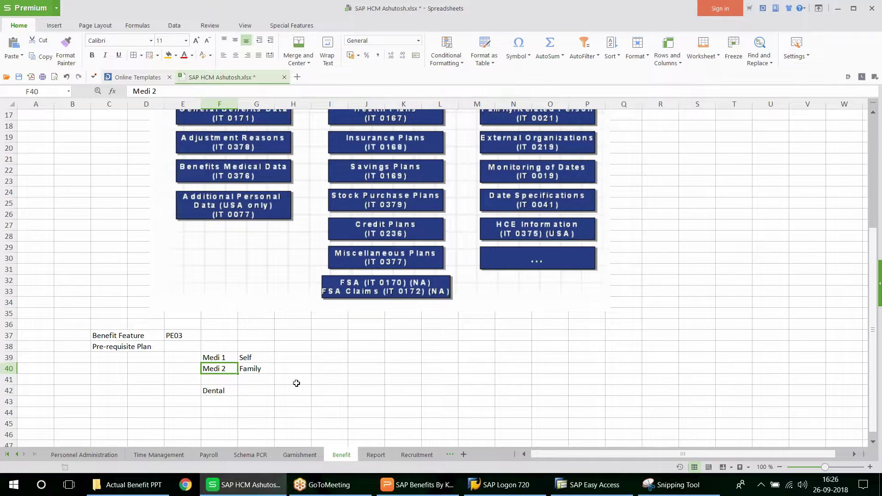
left_click(225, 391)
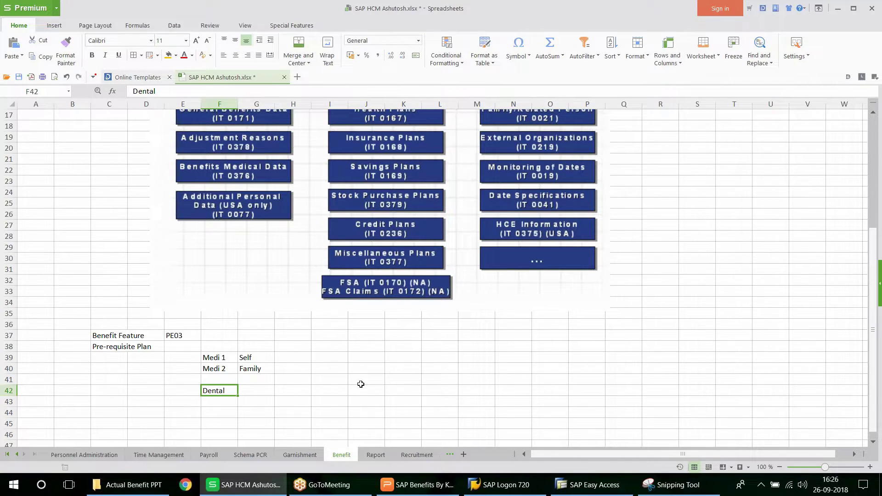
Step: Check the Co-requisite Plan slide in the SAP Benefits presentation and enter Co-requisite Plan in cell C44 of the spreadsheet
scroll(360, 384, "down", 1)
scroll(359, 384, "down", 2)
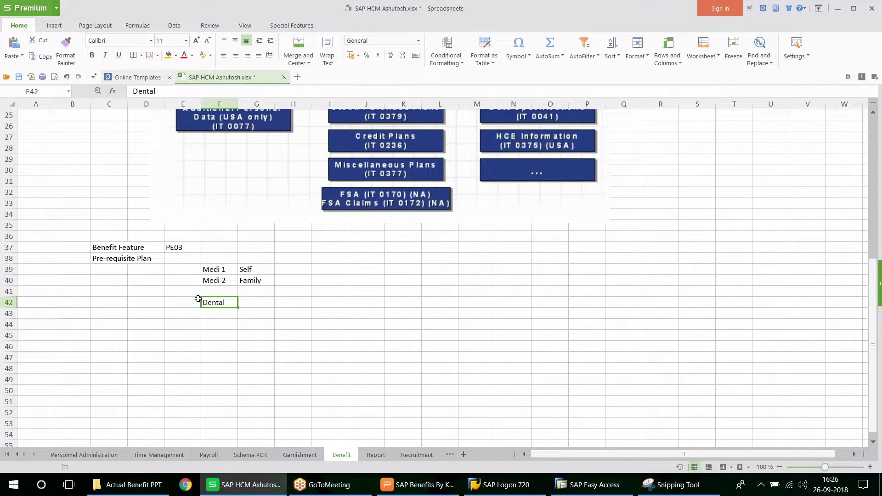
left_click(108, 324)
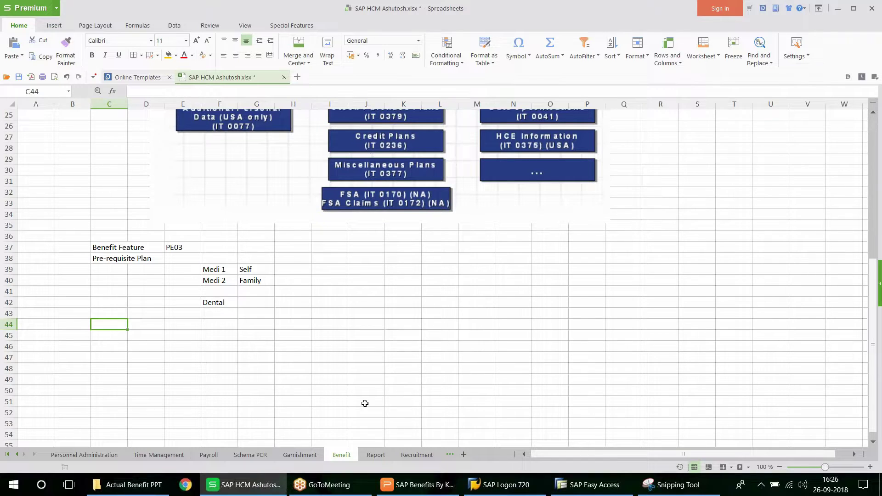
left_click(416, 485)
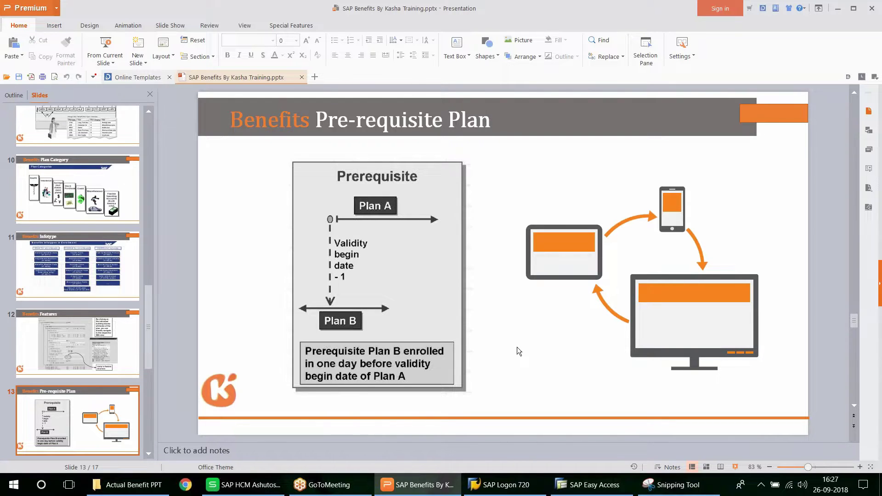
scroll(516, 347, "down", 1)
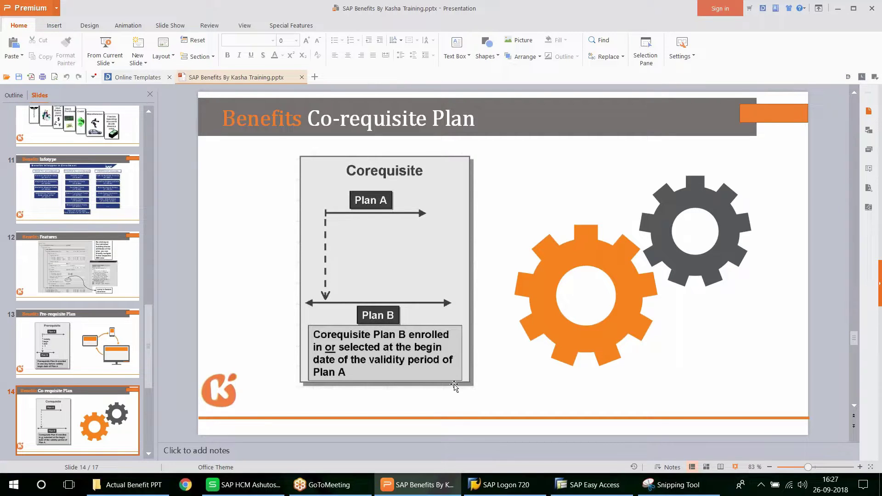
left_click(245, 484)
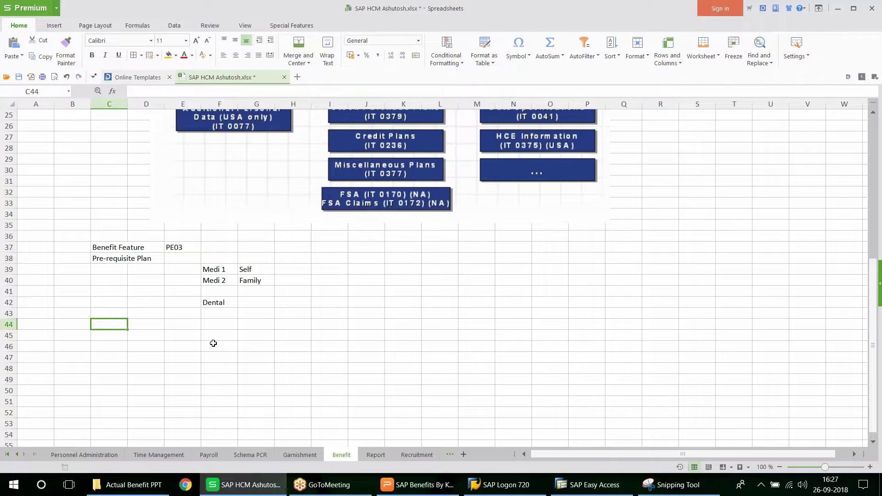
type("Co-")
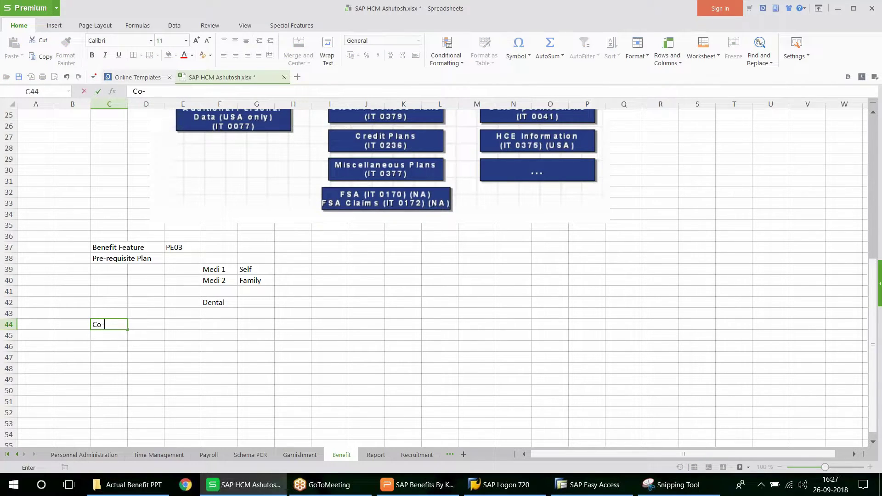
type("requisite Plan")
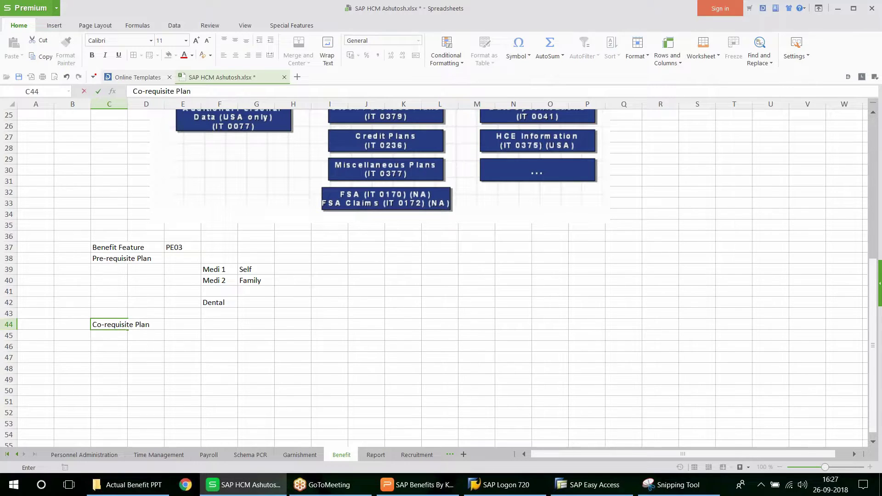
Step: Copy the Medi 1 entry to F44 and the Dental entry to F45 for the Co-requisite Plan, and save the workbook
left_click(213, 327)
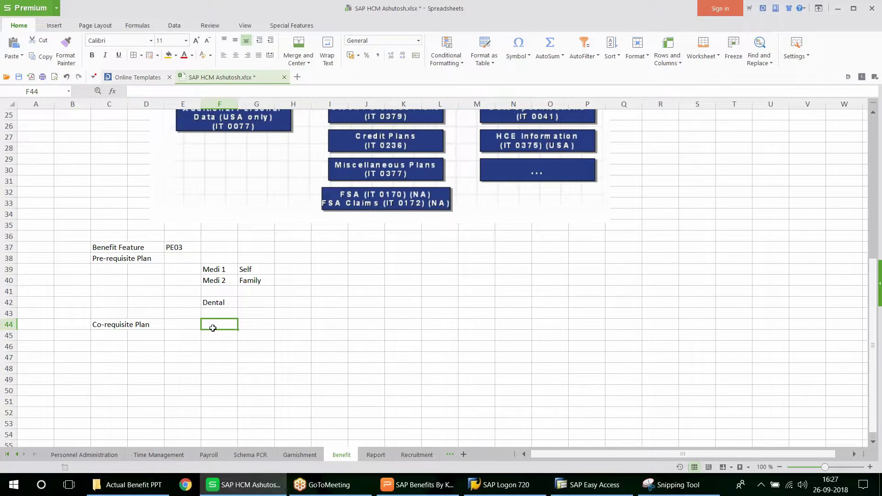
left_click(225, 269)
key("ctrl+c")
left_click(214, 324)
key("ctrl+v")
left_click(220, 303)
key("ctrl+c")
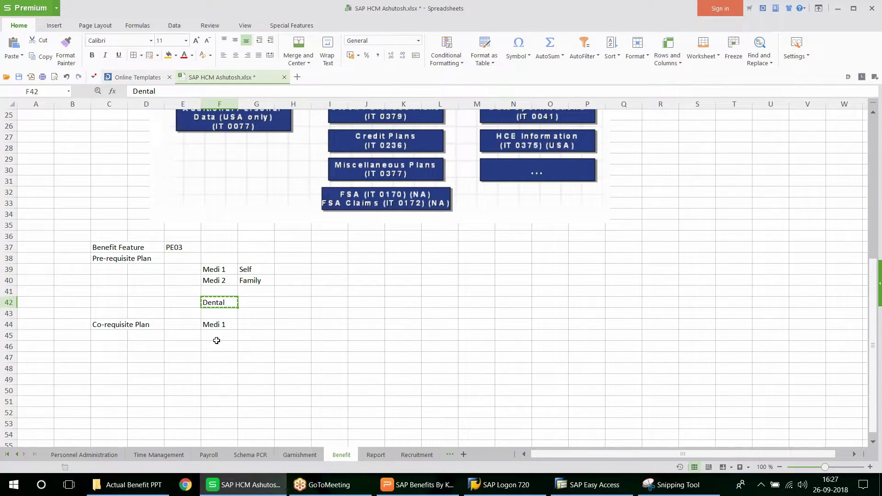
left_click(217, 336)
key("ctrl+v")
left_click(363, 357)
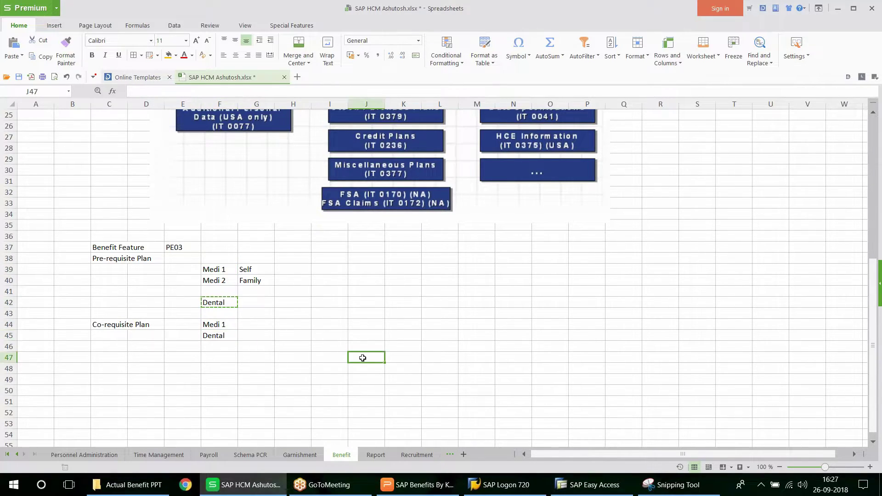
key("ctrl+s")
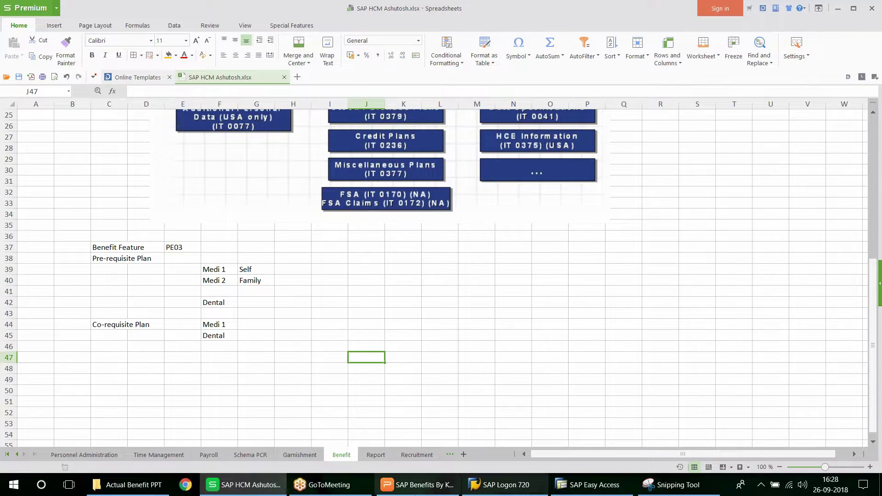
Step: Check the Benefits ToolSet slide in the presentation and enter TollSet in cell C46 of the spreadsheet
left_click(418, 485)
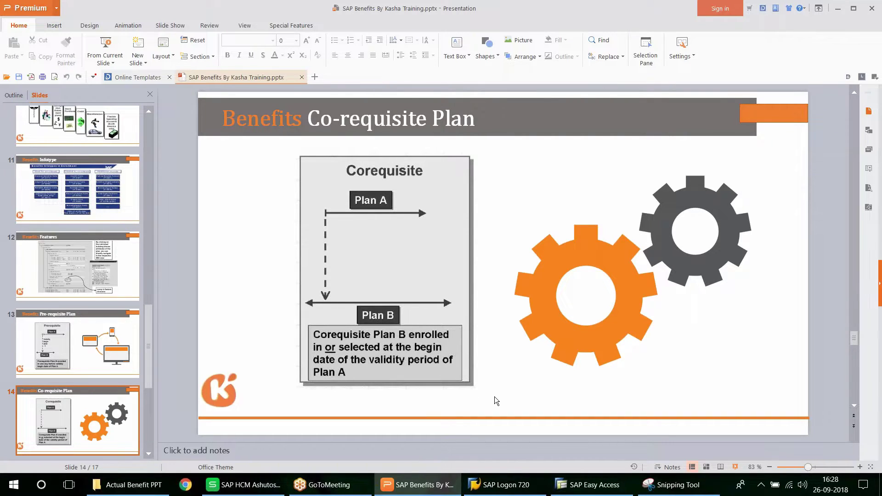
scroll(494, 396, "down", 2)
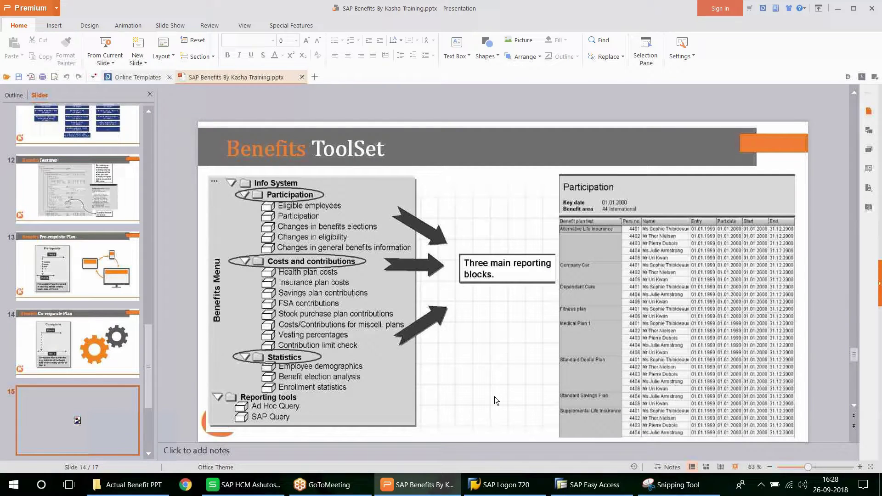
left_click(258, 491)
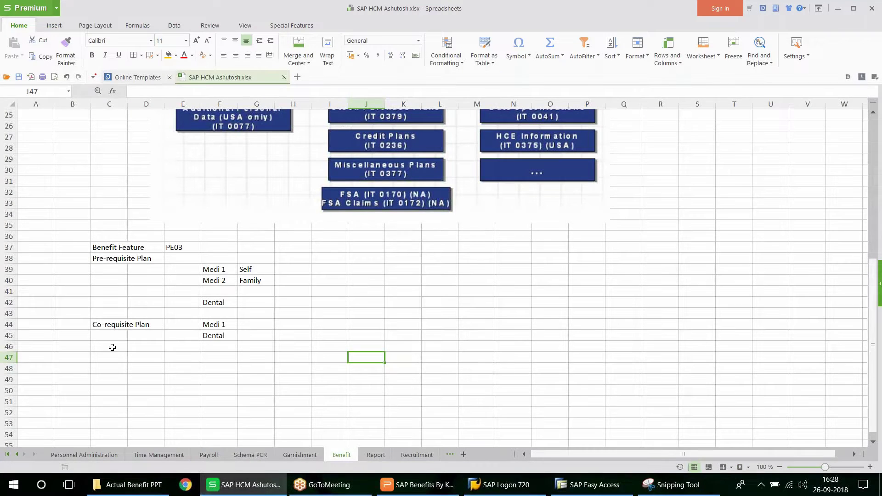
left_click(112, 347)
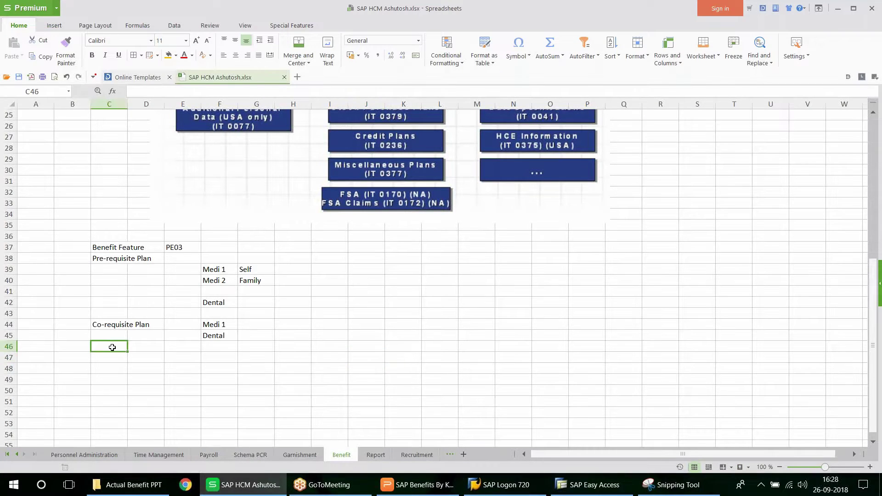
type("TollSet")
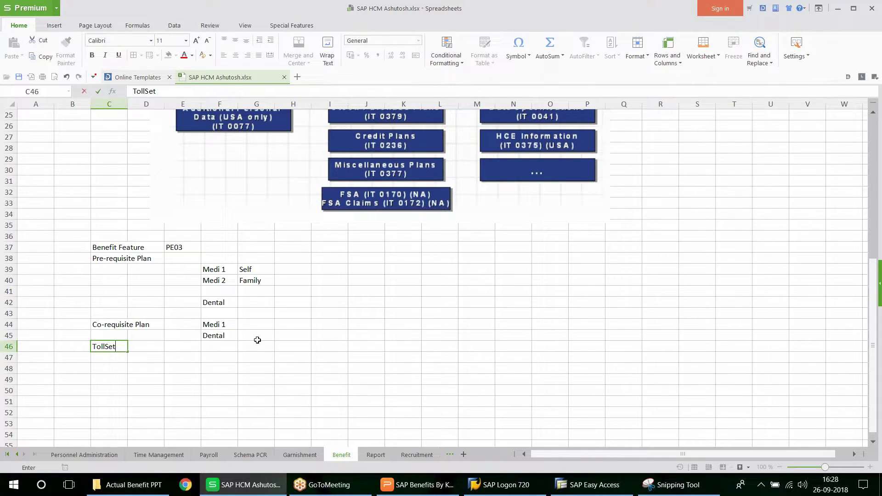
Step: Copy the bold orange heading format of Benefit Infotype in C10 onto the TollSet cell C46
scroll(257, 340, "up", 1)
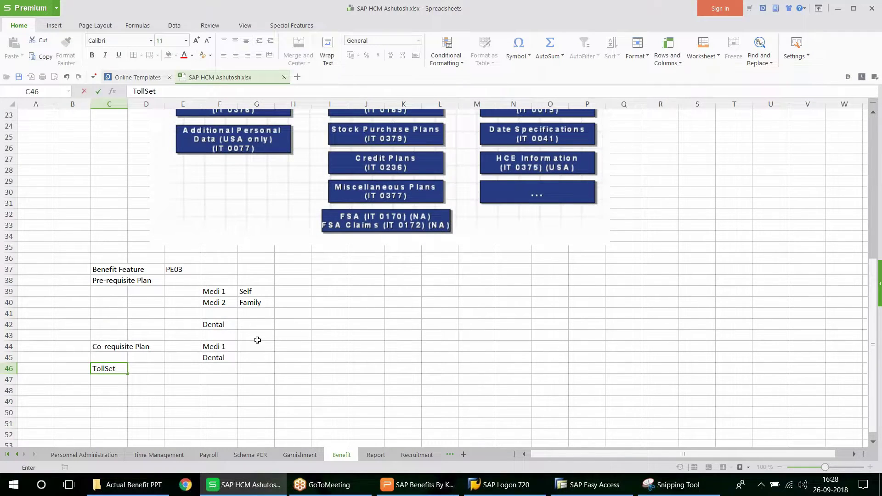
scroll(257, 340, "up", 7)
left_click(109, 214)
left_click(63, 55)
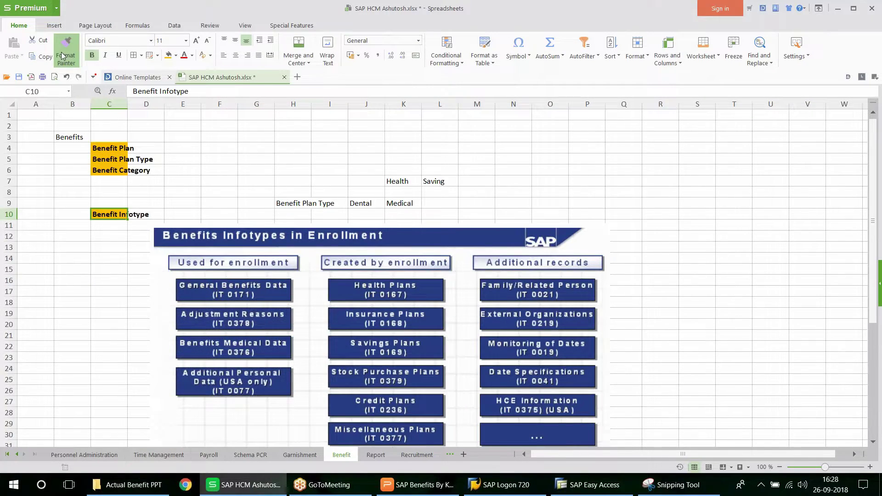
scroll(118, 310, "down", 7)
left_click(109, 368)
Step: Apply the same bold orange heading format to the Co-requisite Plan and Pre-requisite Plan cells
left_click(66, 51)
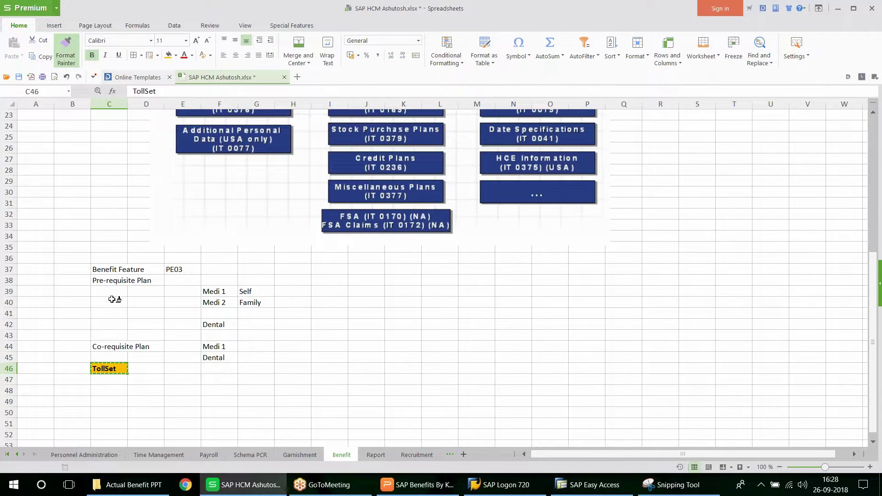
left_click(113, 345)
left_click(66, 51)
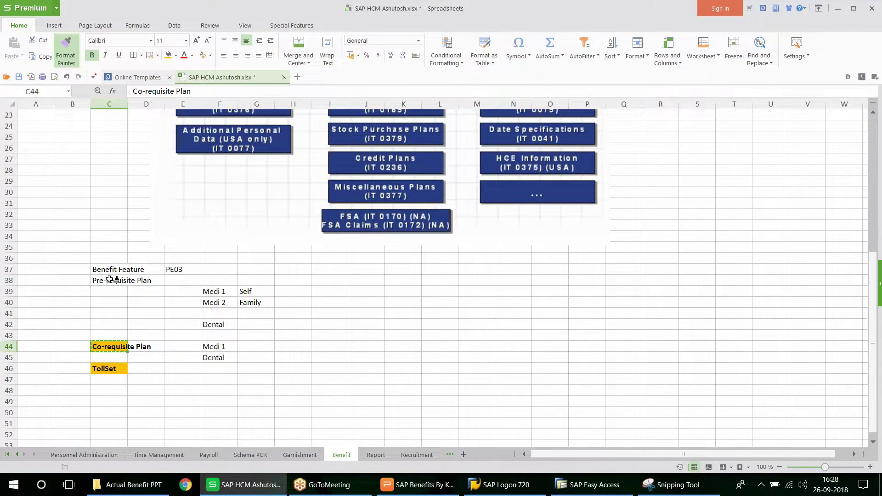
left_click(111, 279)
left_click(62, 51)
left_click(109, 261)
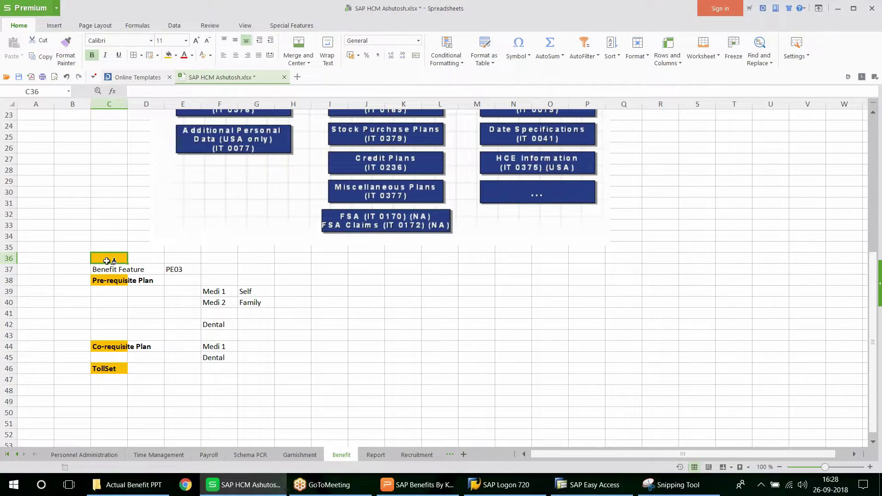
key("ctrl+z")
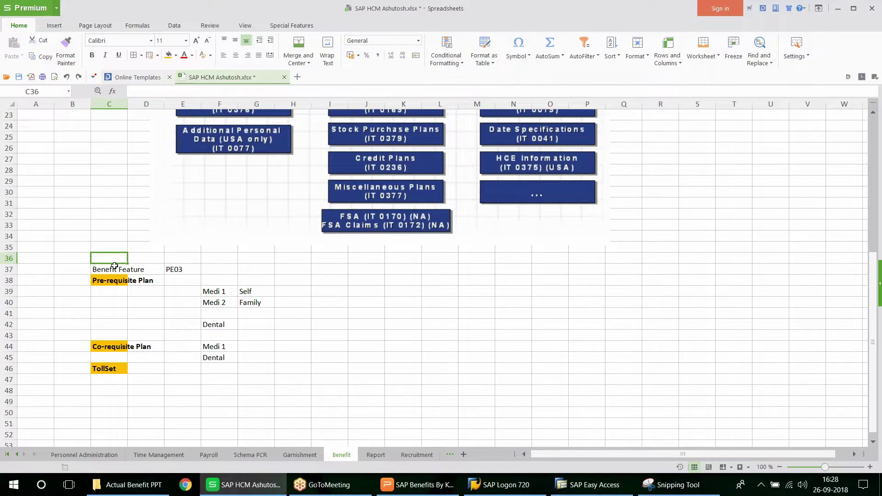
Step: Copy the bold orange heading format of the Pre-requisite Plan cell C38 onto the Benefit Feature cell C37
left_click(109, 281)
left_click(66, 50)
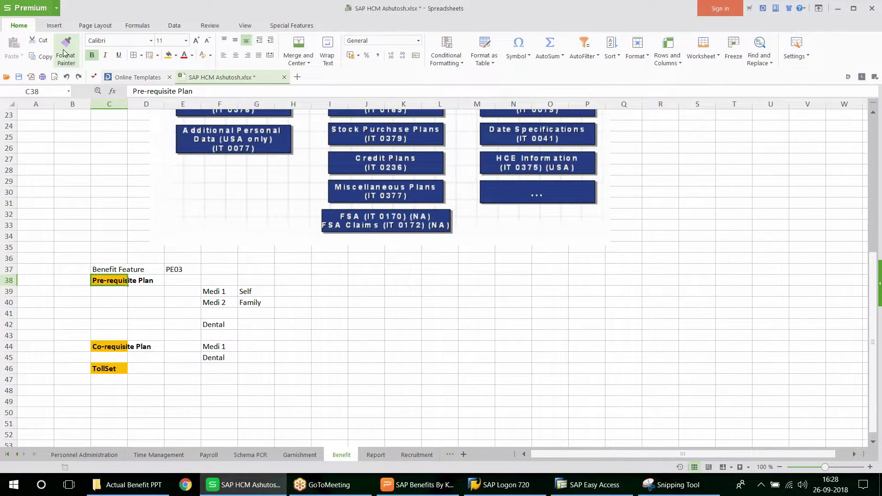
left_click(107, 268)
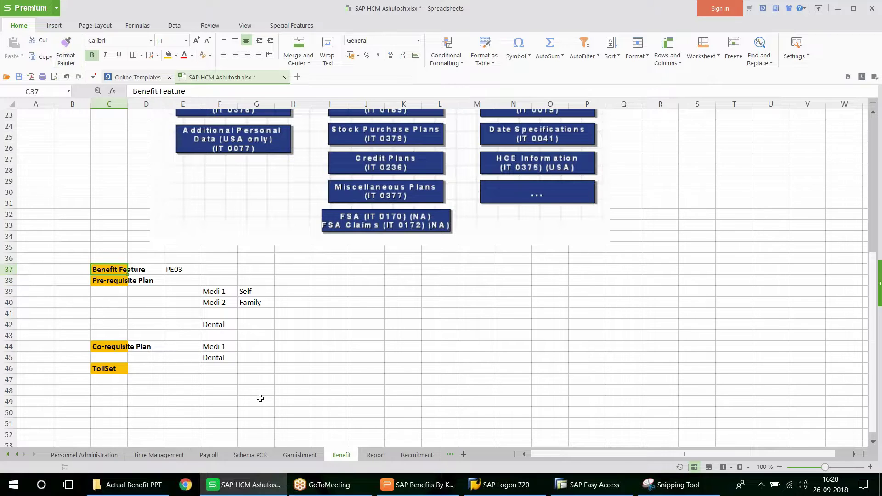
Step: Correct the heading in cell C46 to ToolSet and save the workbook
double_click(102, 368)
key("BackSpace")
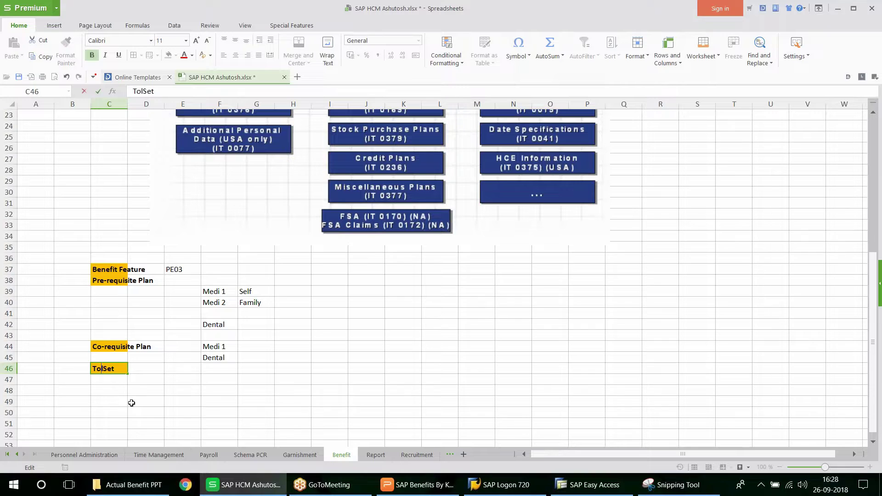
type("o")
left_click(166, 399)
key("ctrl+s")
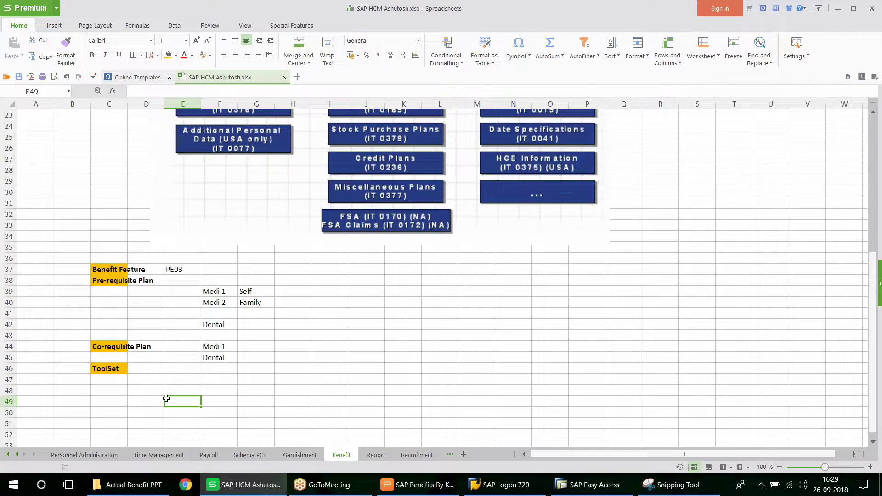
Step: Enter Report in cell E46 beside the ToolSet heading and save the workbook
left_click(107, 369)
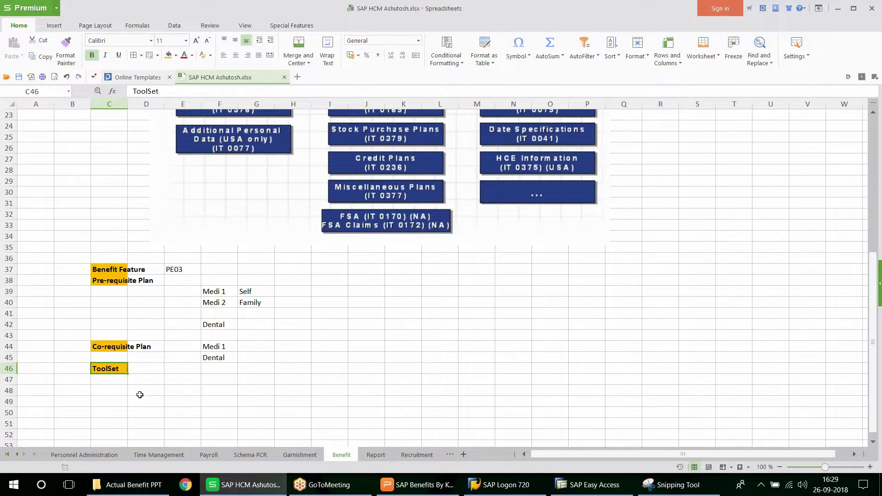
left_click(182, 369)
type("Report")
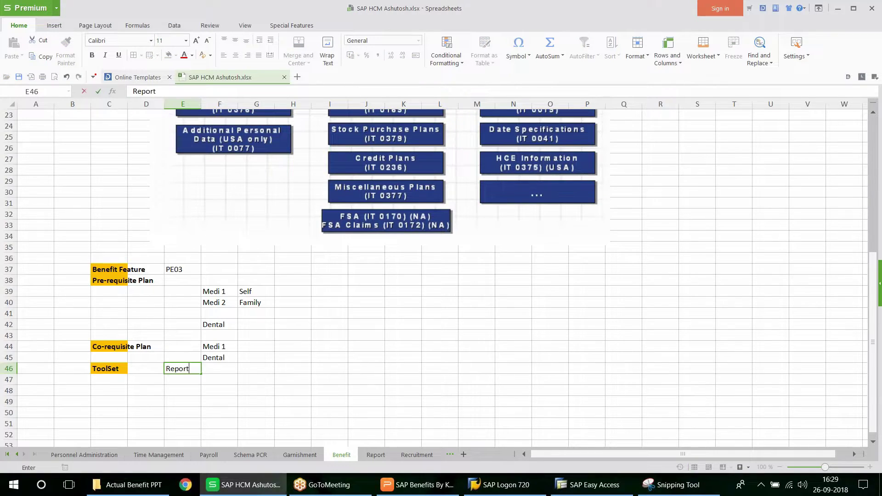
key("ctrl+s")
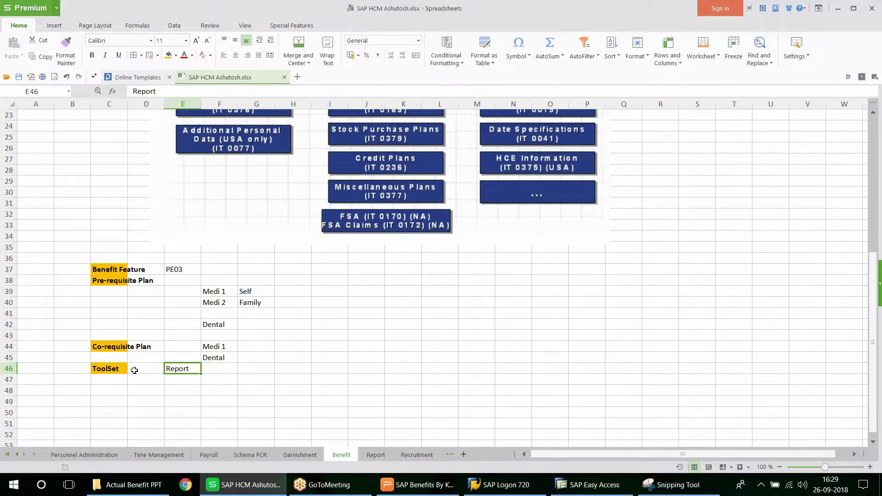
Step: Review the Benefits ToolSet slide in the presentation and the Cobra heading in the Benefit sheet, ending in the SAP Display IMG window
left_click(110, 380)
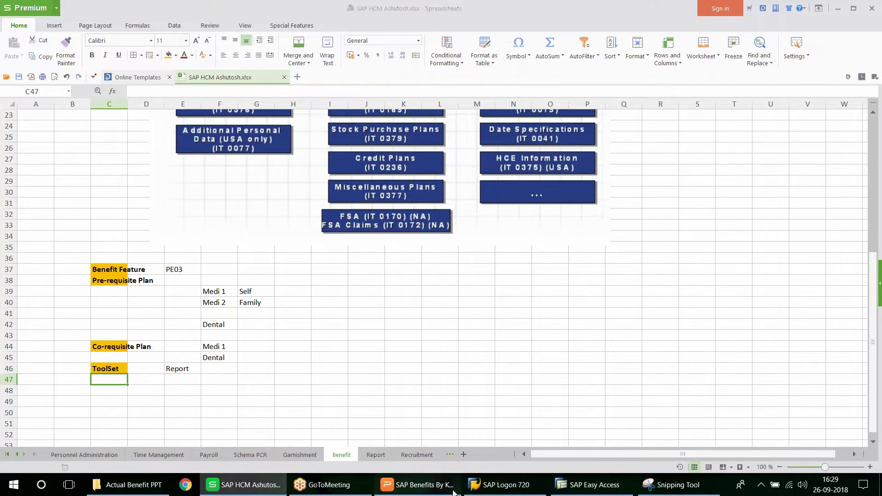
left_click(419, 485)
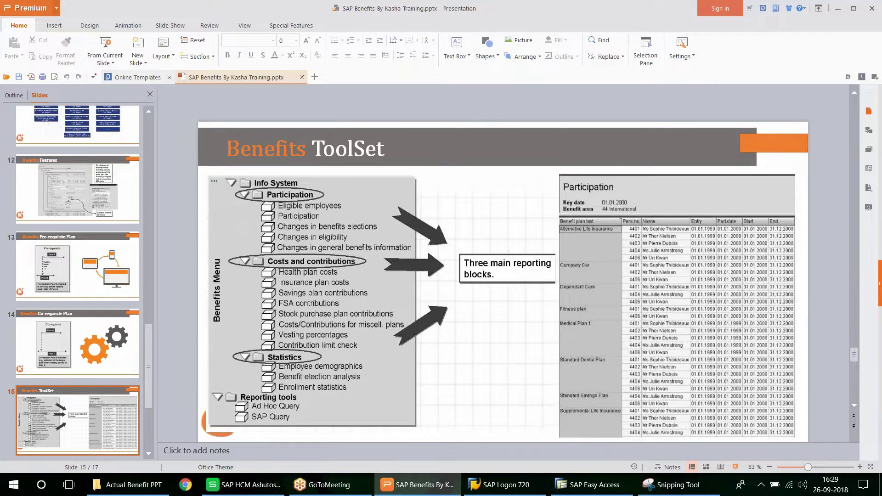
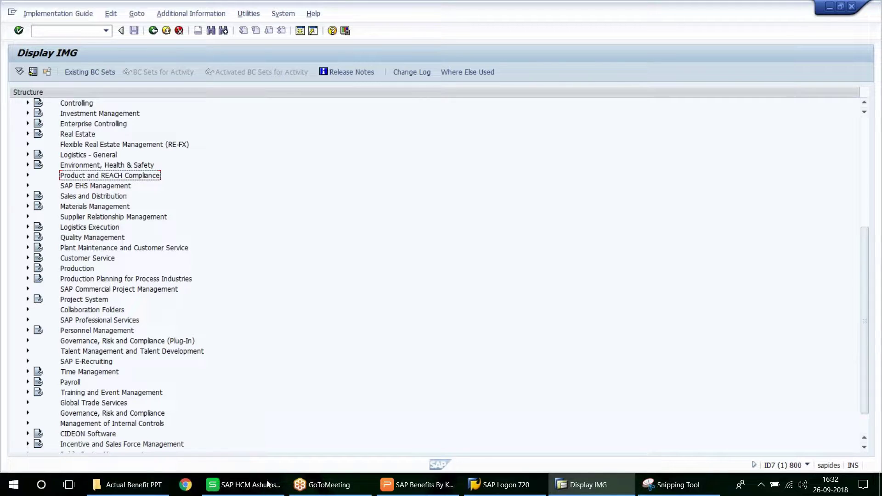
left_click(243, 485)
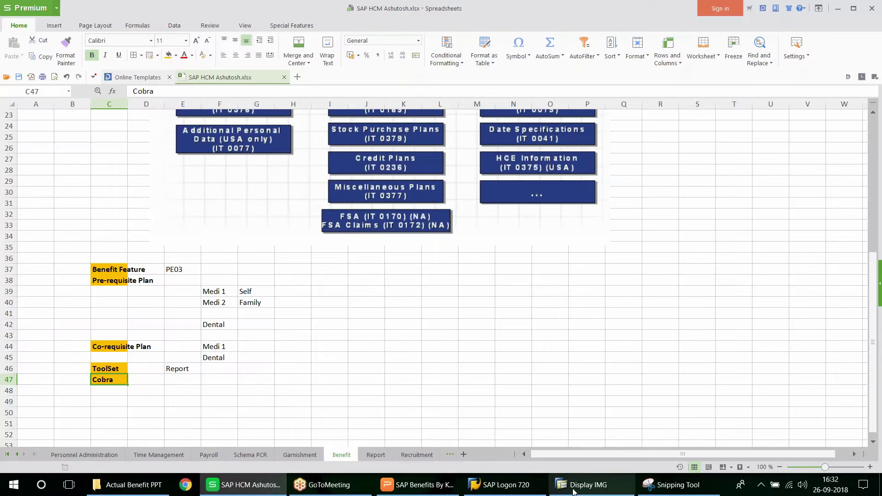
left_click(594, 493)
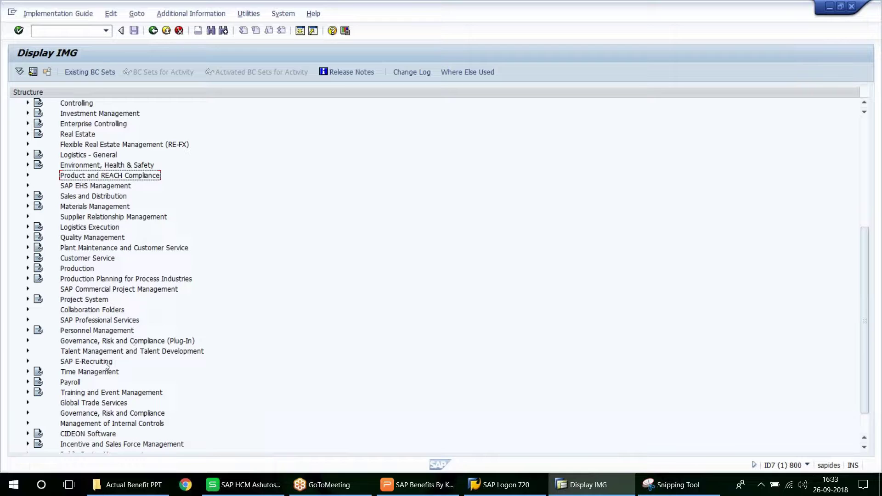
Step: Expand Personnel Management, Benefits and Basic Settings in the IMG structure to list the basic settings activities
left_click(90, 373)
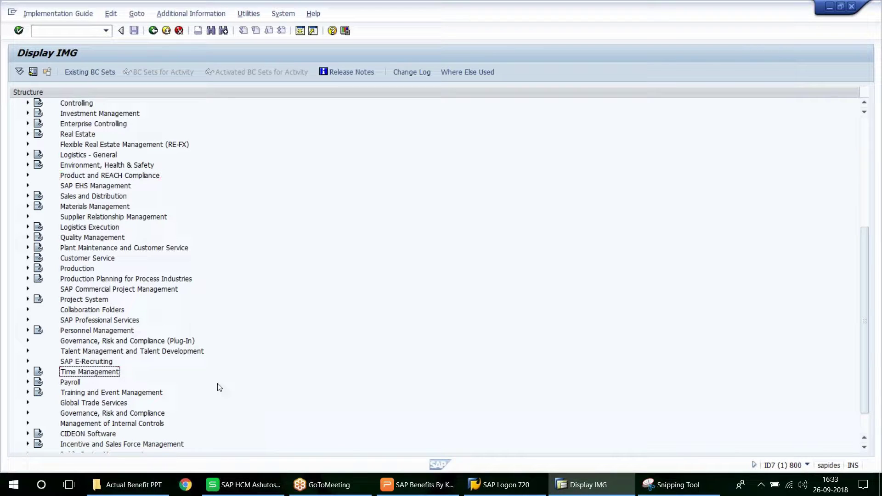
scroll(219, 387, "down", 1)
scroll(219, 388, "down", 2)
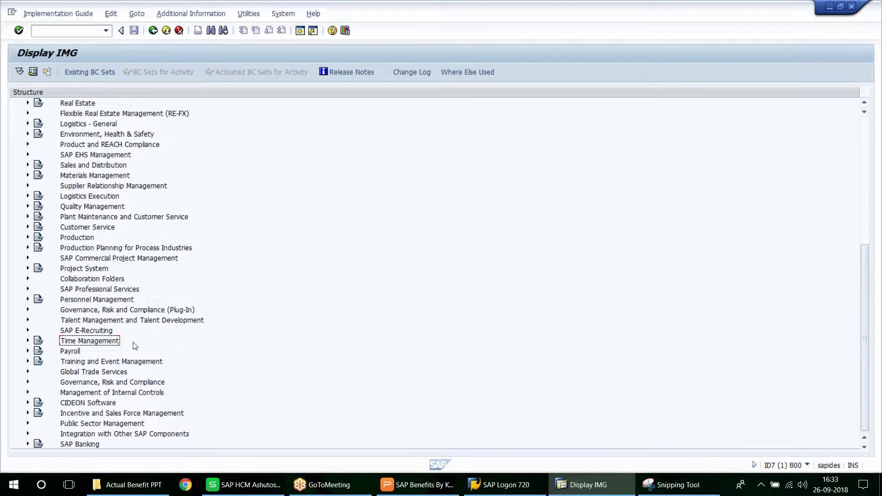
left_click(98, 301)
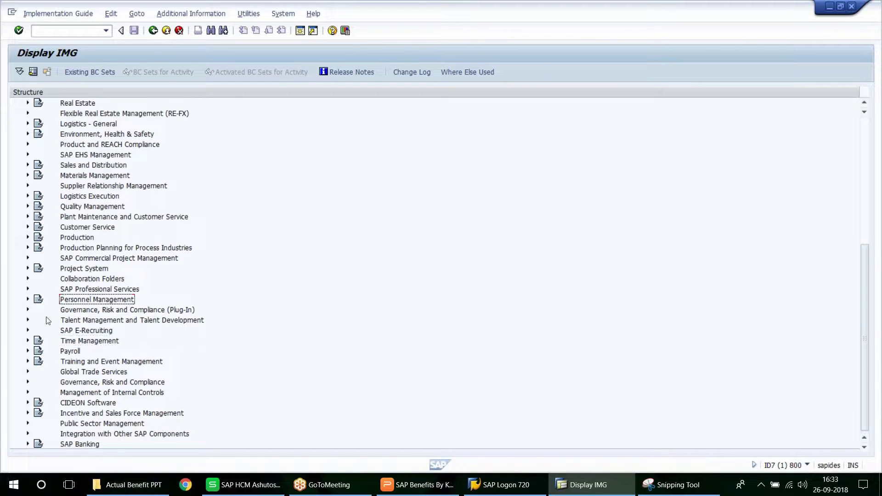
left_click(27, 301)
left_click(39, 281)
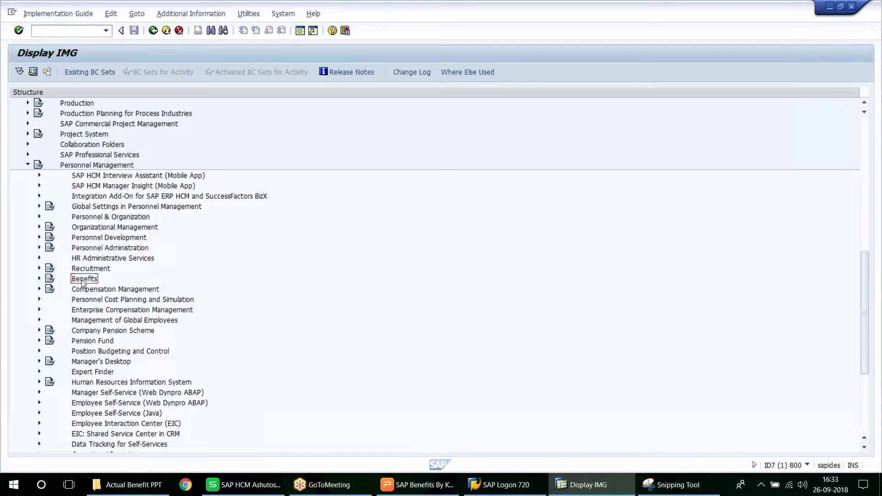
left_click(39, 280)
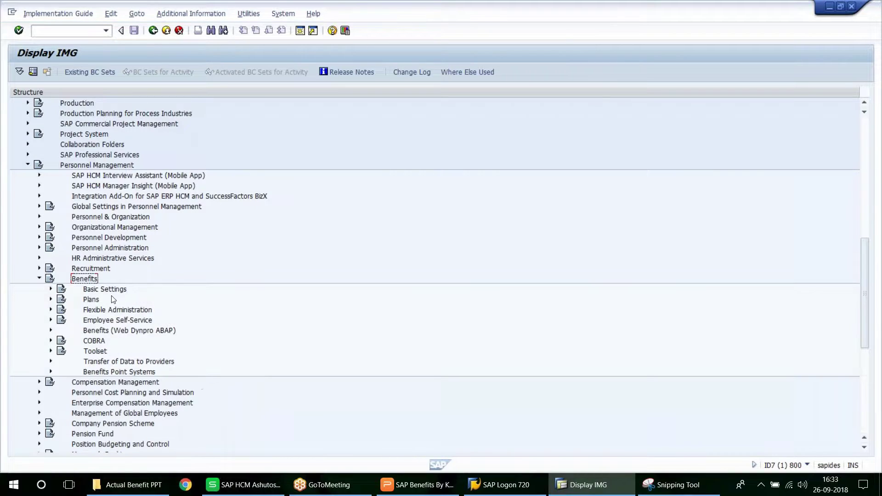
left_click(114, 292)
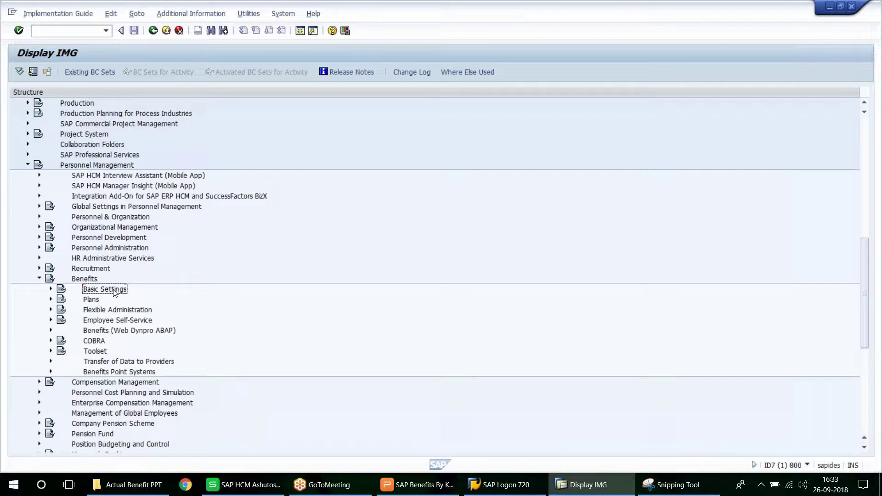
left_click(51, 289)
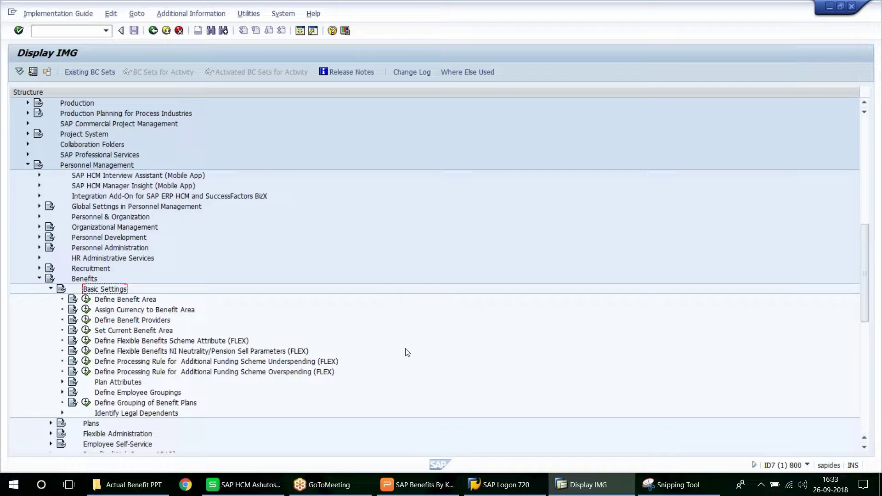
Step: Switch to the spreadsheet and enter Basic Settings in cell B50 of the Benefit sheet
left_click(252, 491)
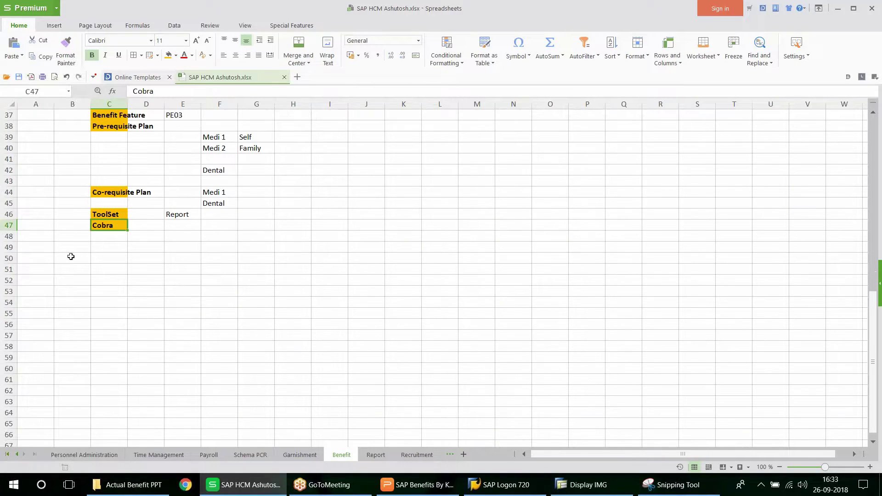
left_click(70, 258)
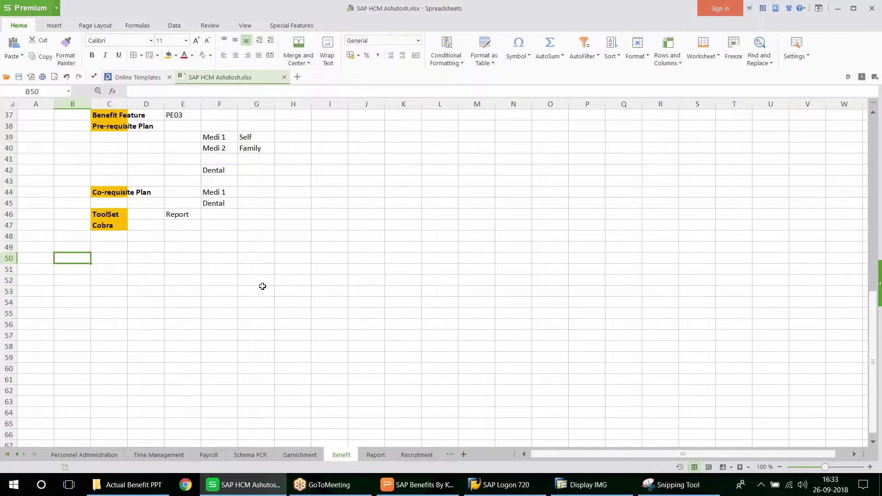
type("Basic Settings")
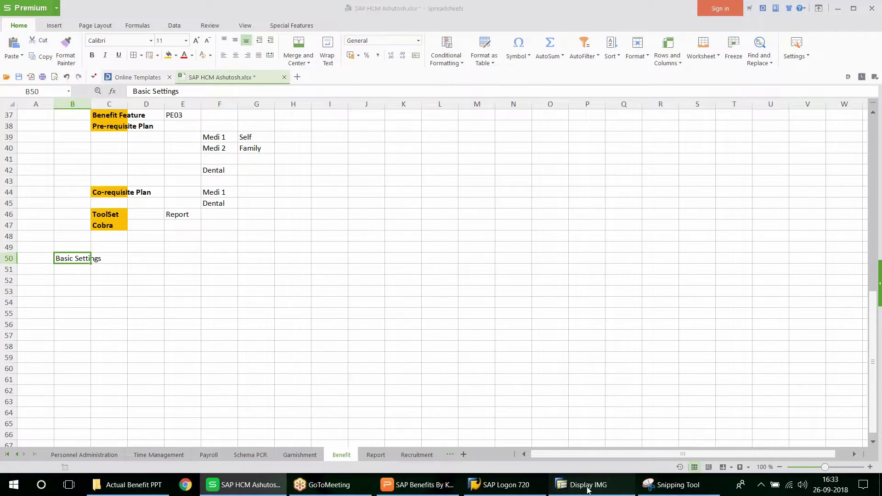
Step: Check the first activity under Basic Settings in the SAP IMG and enter Define Benefit Area in cell C51 of the spreadsheet
left_click(574, 488)
left_click(101, 302)
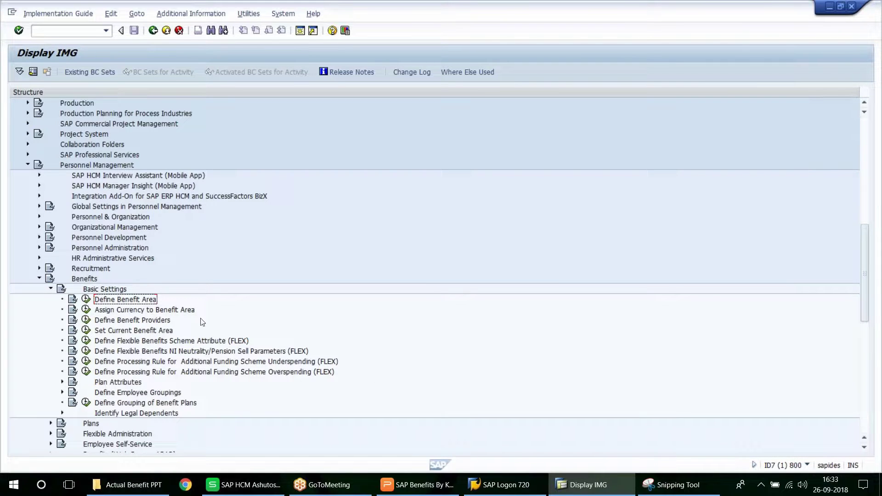
left_click(240, 490)
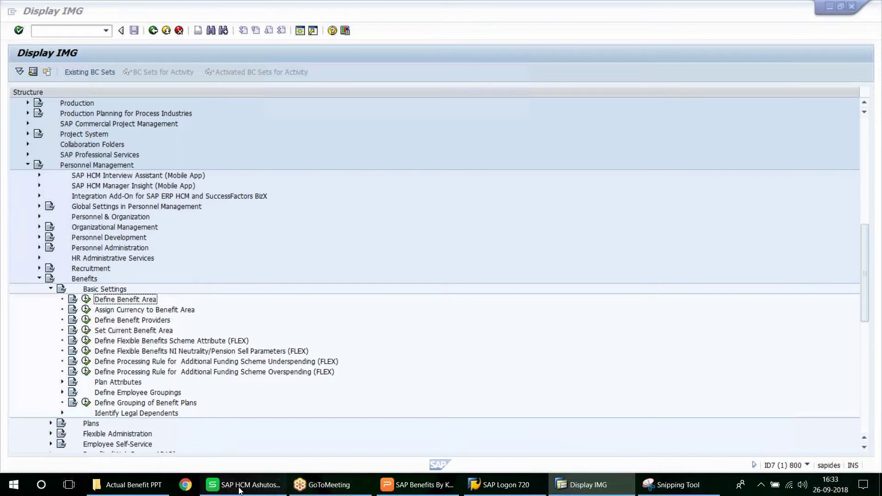
left_click(101, 270)
type("Define Benefit Area")
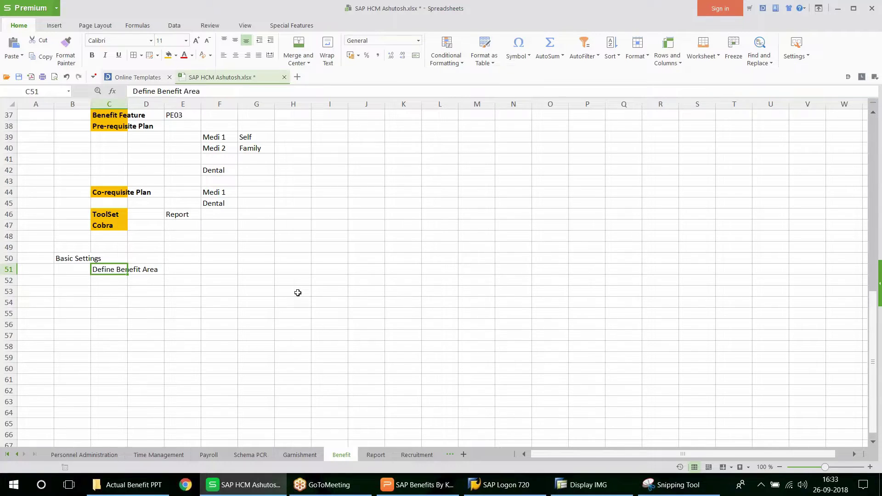
Step: Copy the bold orange heading format of the Cobra cell C47 onto the Define Benefit Area cell C51
left_click(108, 228)
left_click(74, 61)
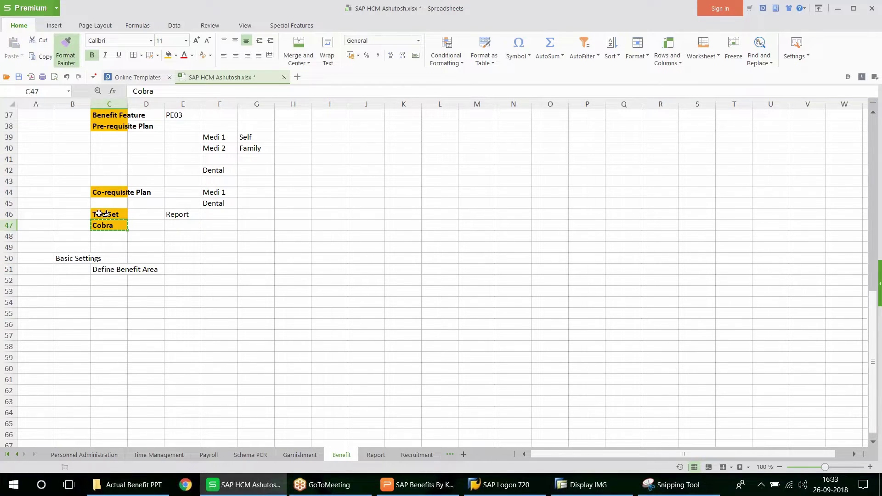
left_click(107, 268)
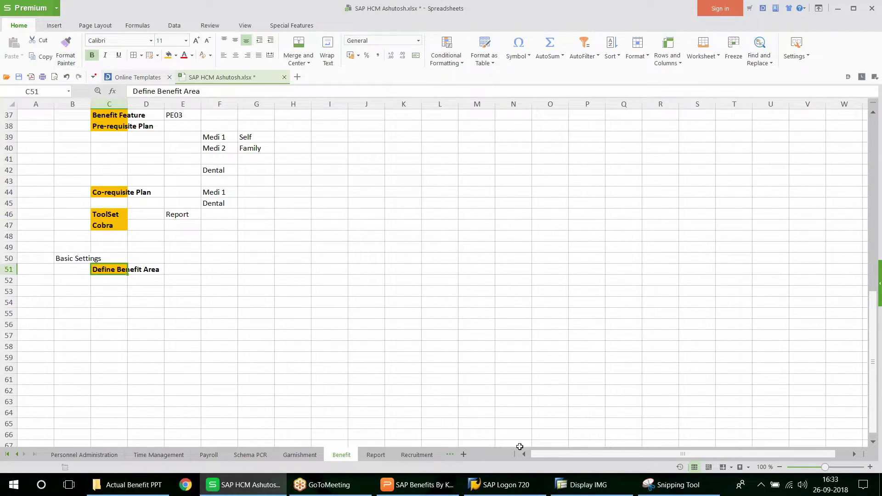
Step: Switch to SAP, run the Define Benefit Area activity and start adding new entries
left_click(579, 485)
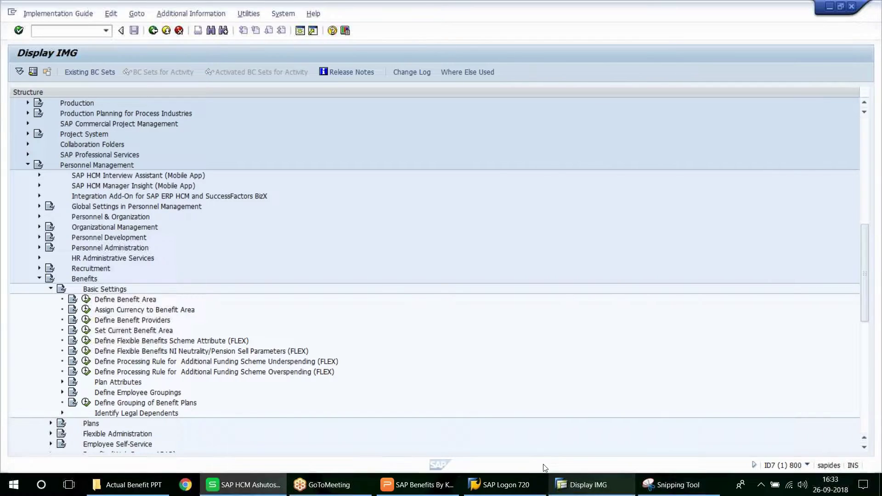
left_click(85, 298)
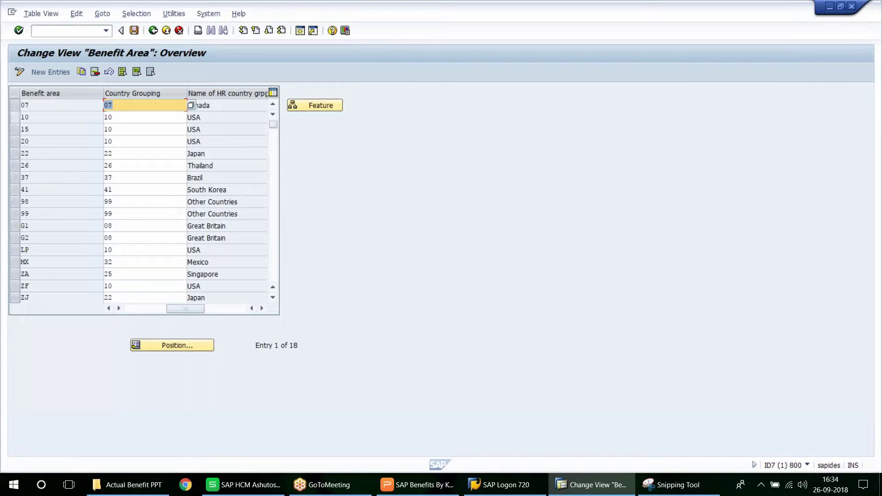
left_click(53, 71)
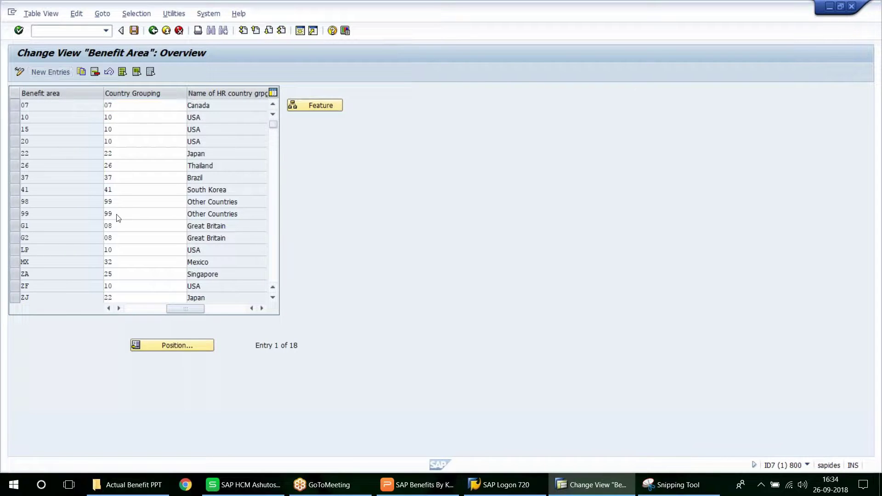
Step: Add benefit area AJ with description AJ Benefit Aera and country grouping 10, and save the entry
type("AJ")
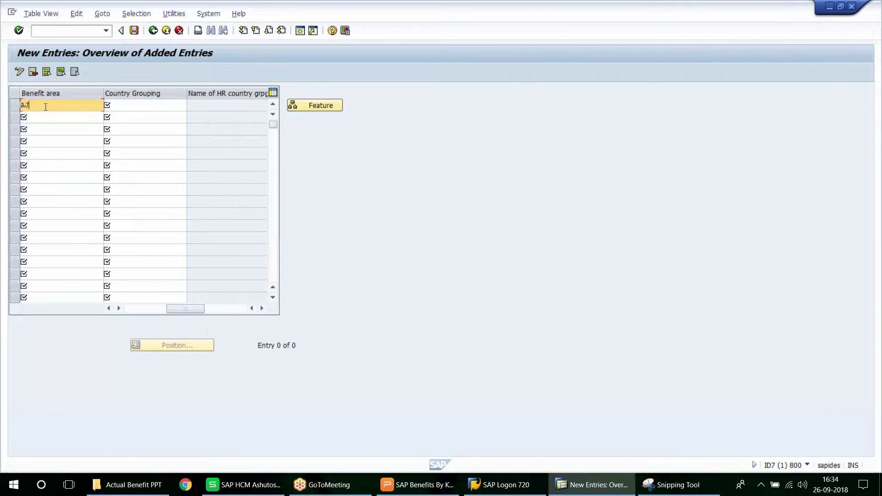
key("Tab")
type("AJ")
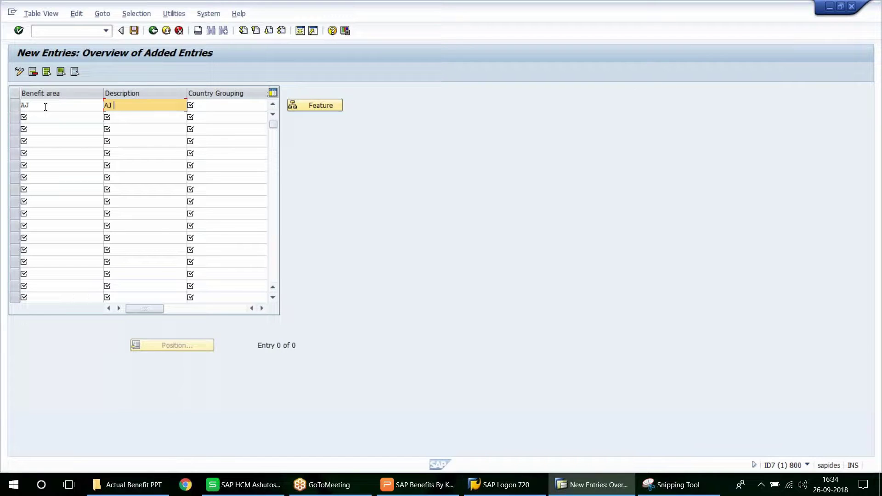
type(" Benefit Aera")
key("Tab")
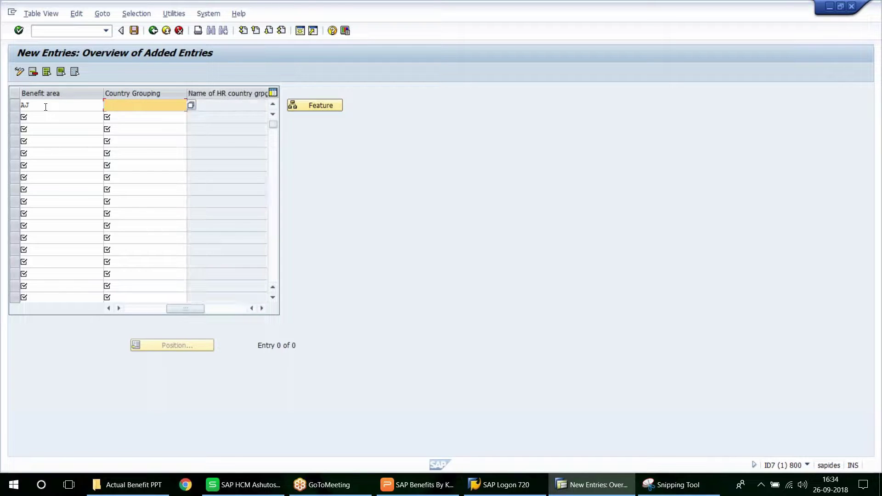
type("10")
key("Return")
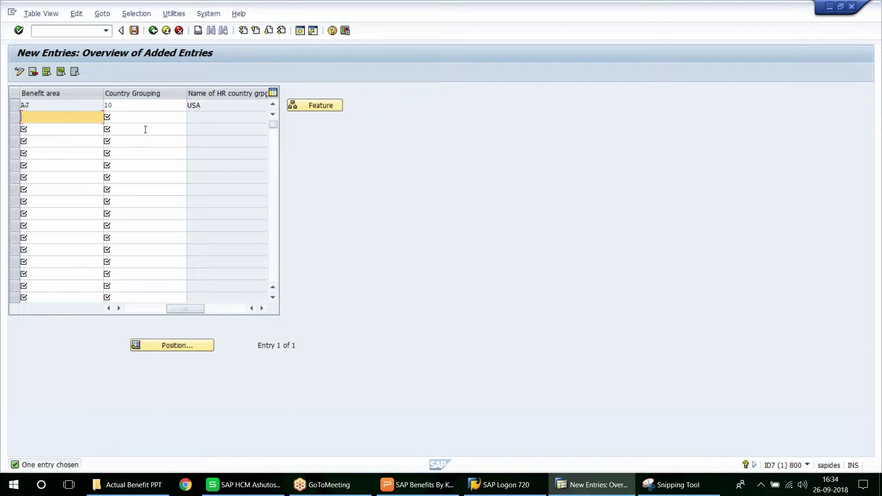
left_click(138, 33)
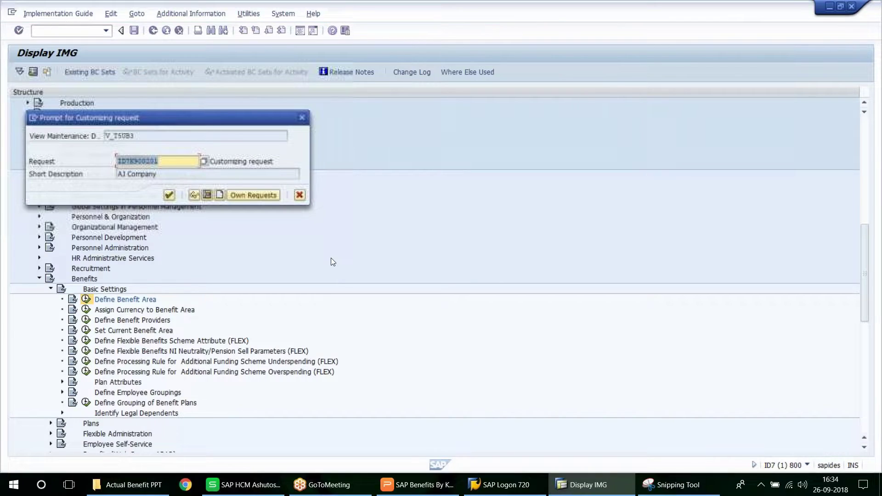
Step: Confirm the AJ Company customizing request for the benefit area entry and open the benefit area feature
key("Return")
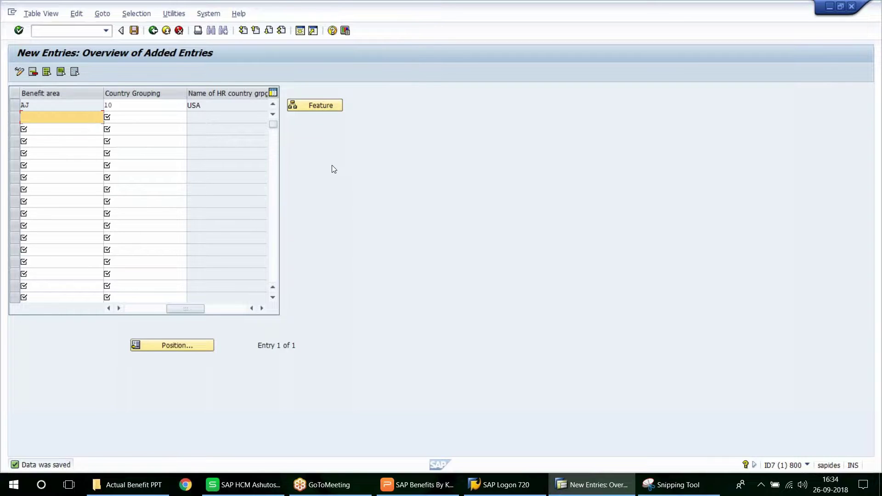
left_click(311, 106)
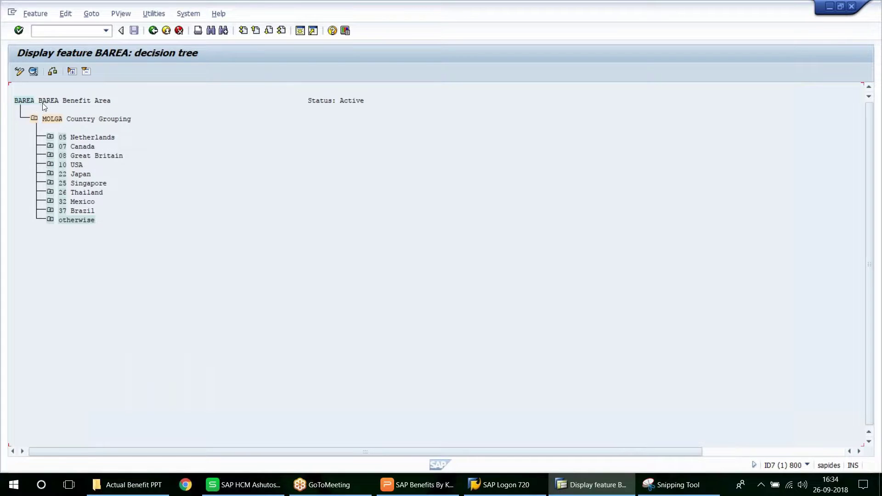
Step: Switch to the spreadsheet, enter BAREA in cell F51 beside Define Benefit Area and save the workbook
left_click(244, 484)
left_click(217, 269)
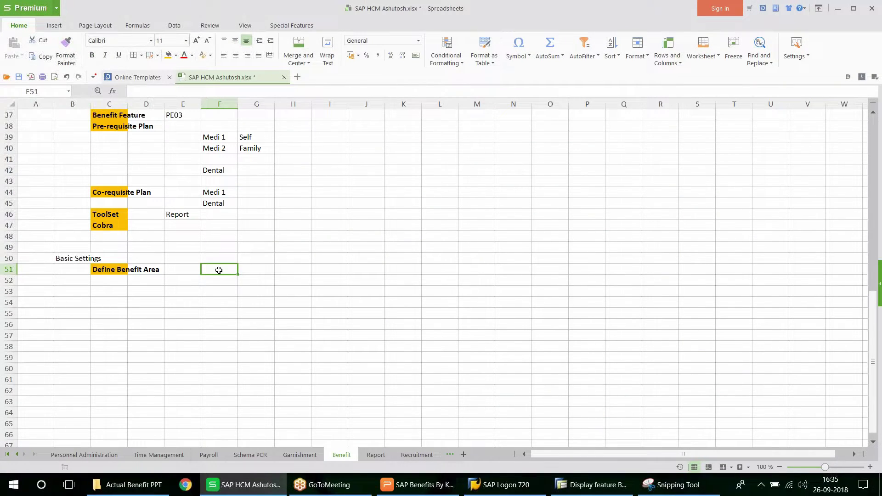
type("BAREA")
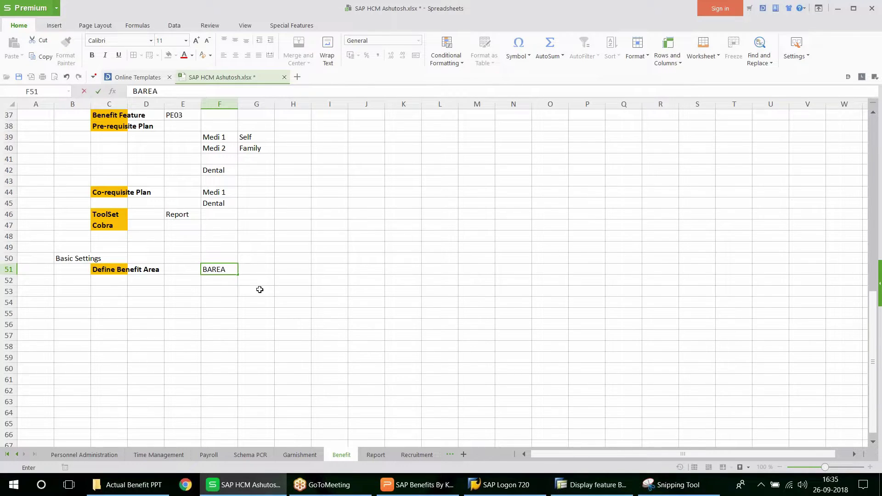
key("ctrl+s")
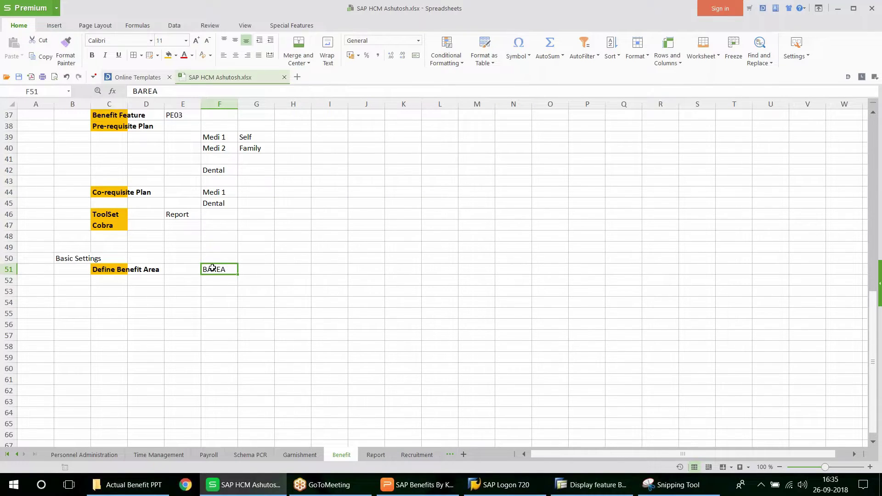
Step: Switch to SAP, inspect the USA personnel areas in the BAREA decision tree and put the feature into change mode
left_click(588, 493)
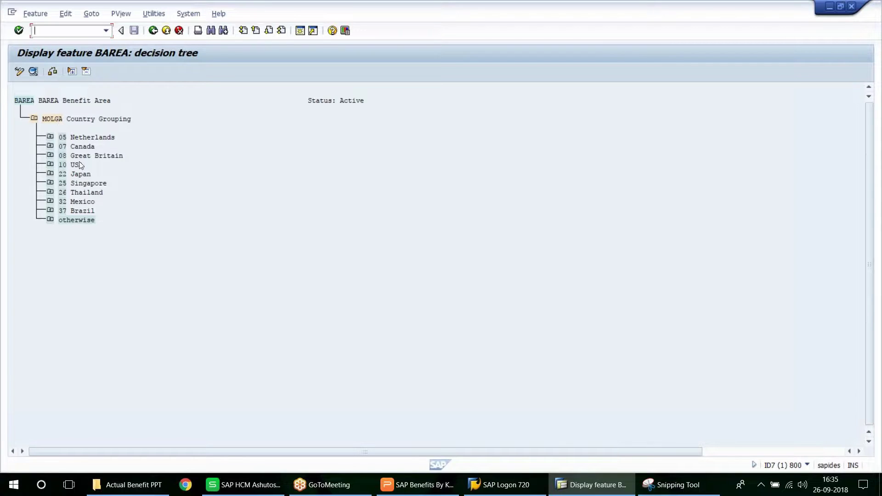
left_click(50, 164)
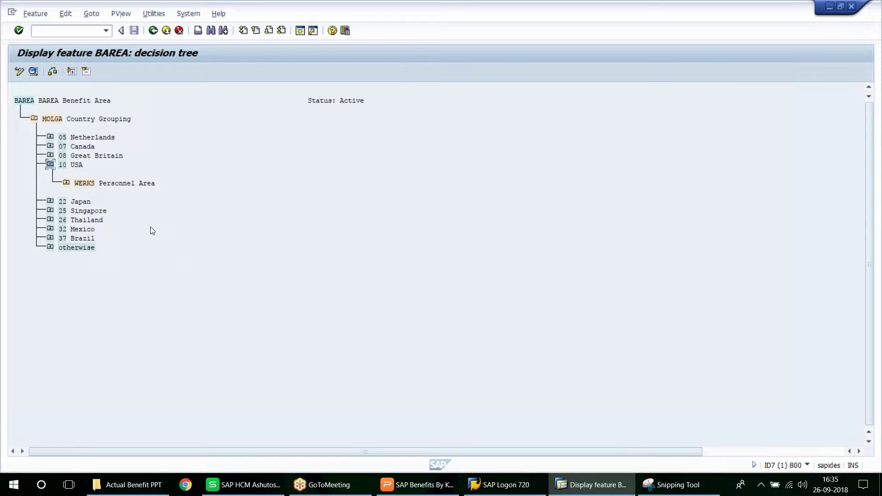
left_click(66, 183)
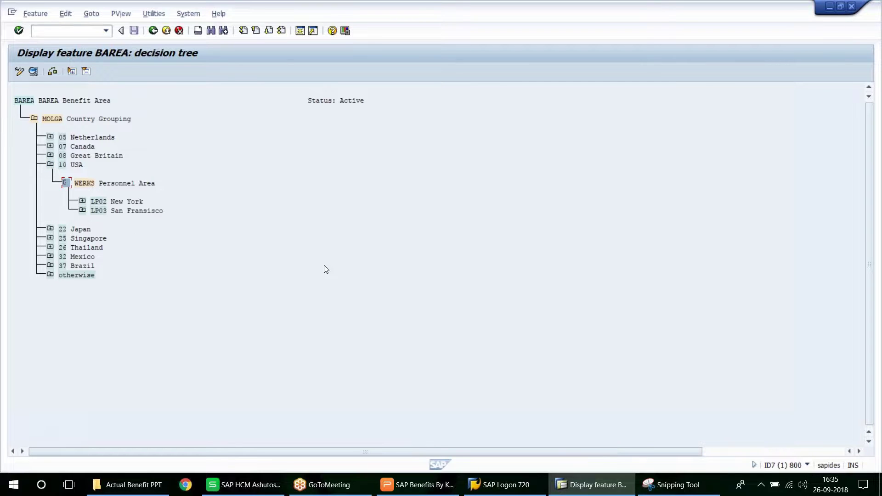
left_click(85, 182)
key("ctrl+F1")
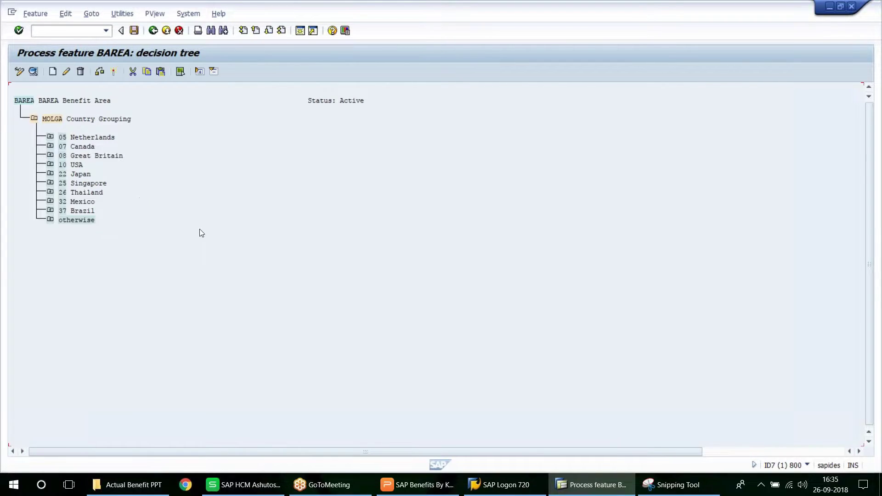
Step: Add personnel areas 4011 Chicago and 4012 Columbus under the WERKS node of country grouping 10 USA
left_click(50, 164)
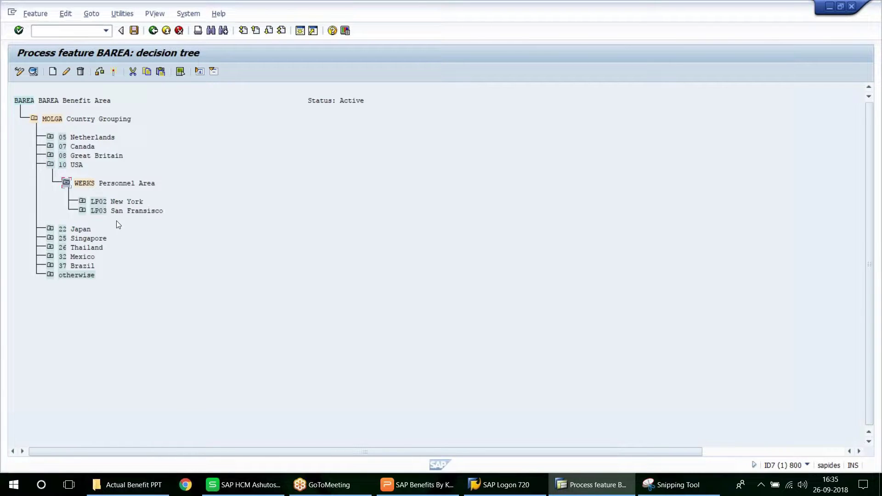
left_click(85, 184)
left_click(52, 71)
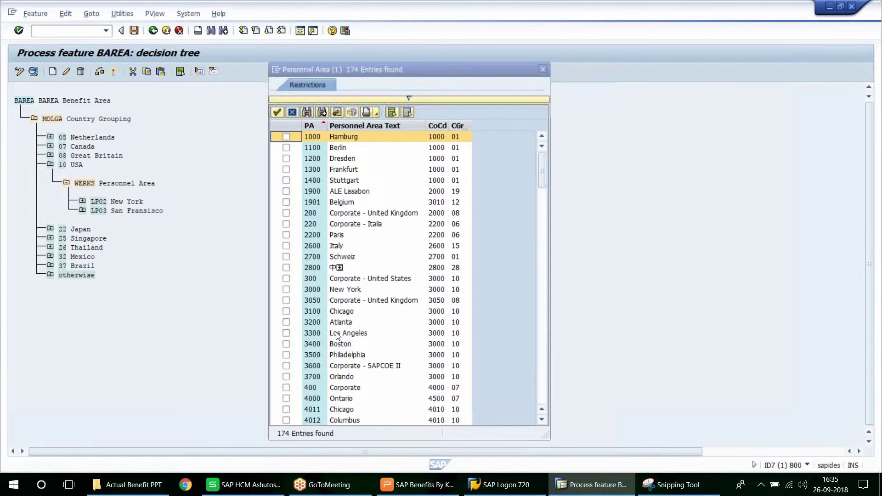
scroll(337, 336, "down", 6)
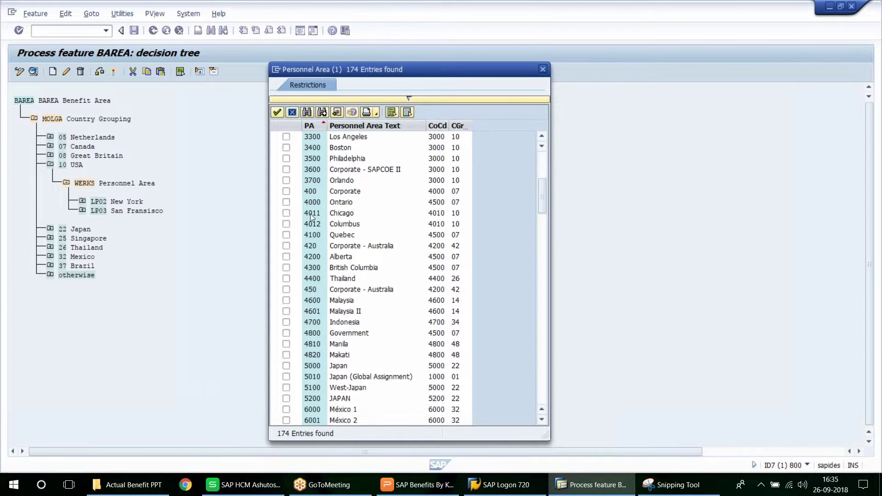
left_click(286, 214)
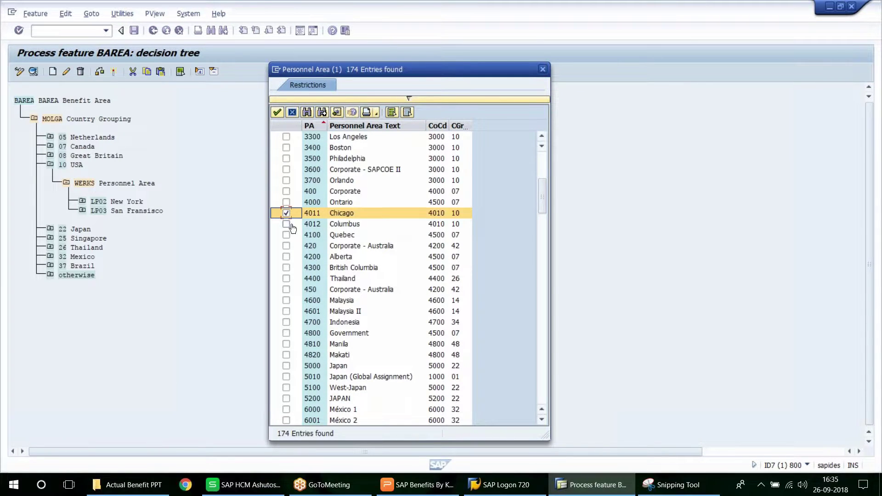
left_click(287, 224)
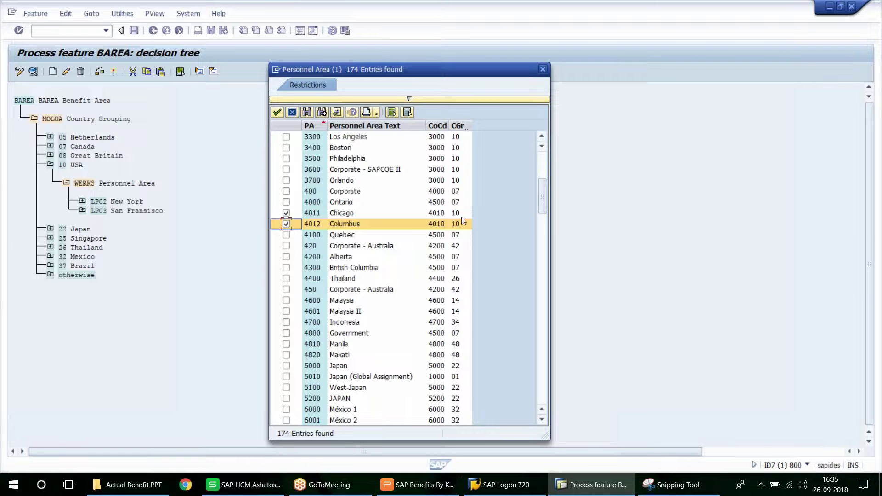
left_click(277, 112)
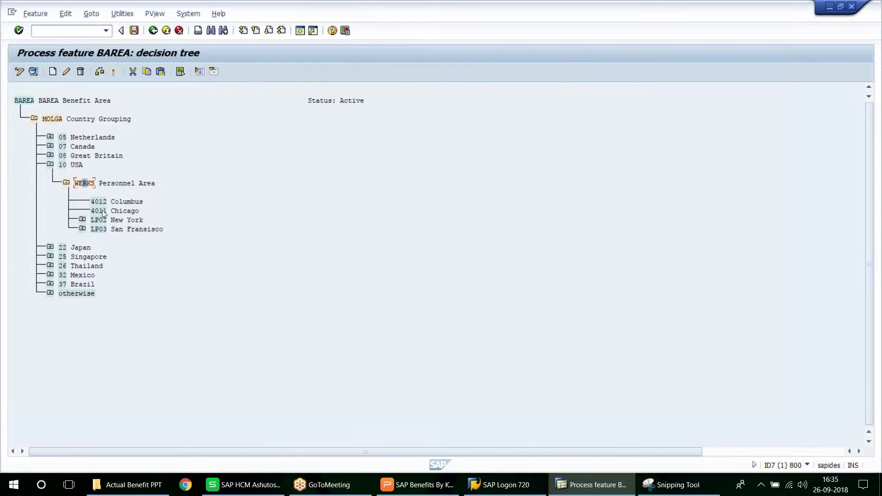
Step: Create a return value node AJ under personnel area 4011 Chicago
left_click(101, 210)
left_click(53, 71)
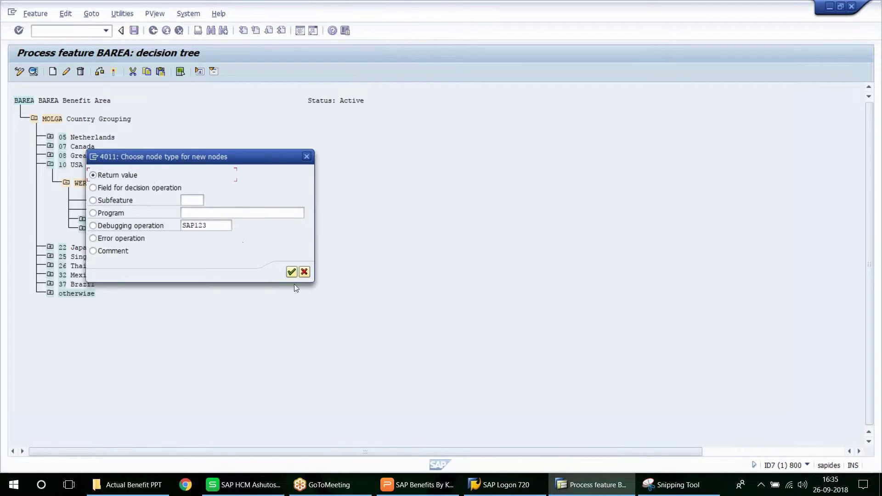
left_click(291, 273)
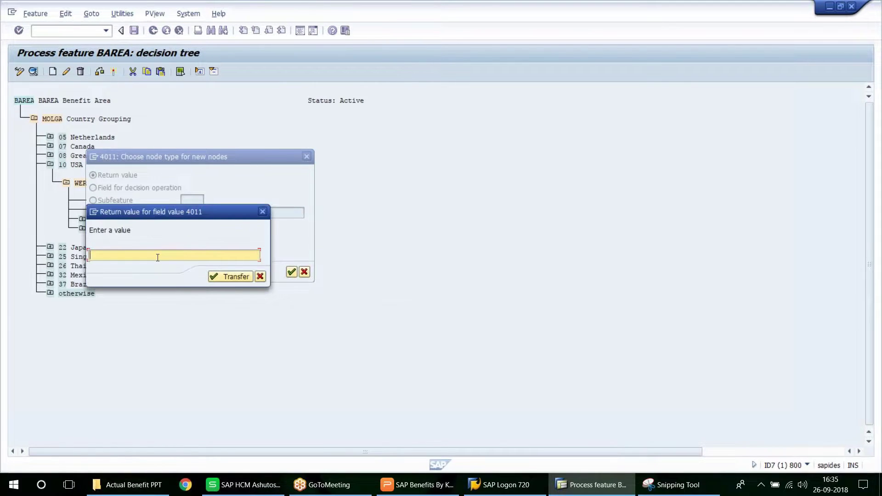
type("AJ")
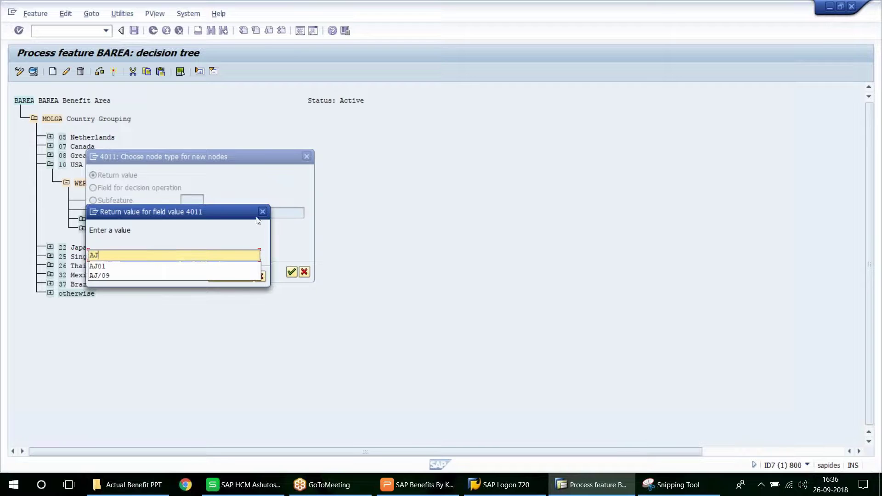
left_click(237, 167)
left_click(218, 277)
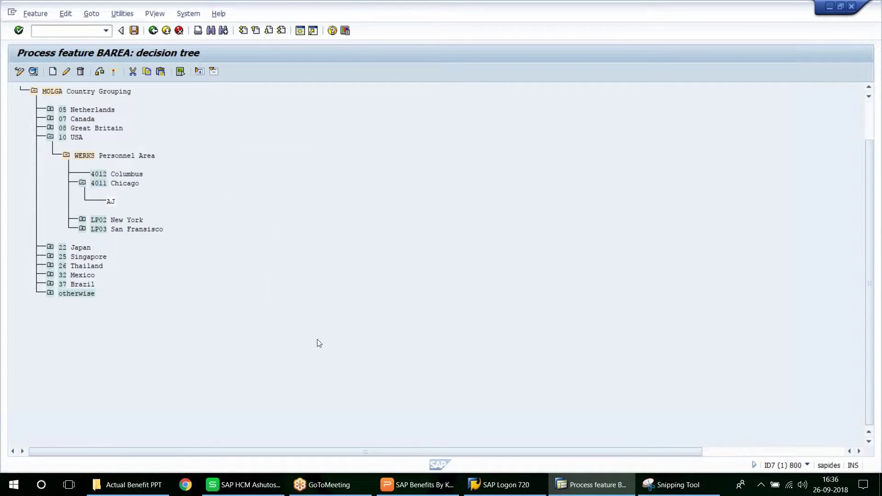
Step: Copy the AJ return value and paste it as a subordinated node under 4012 Columbus
scroll(317, 339, "up", 1)
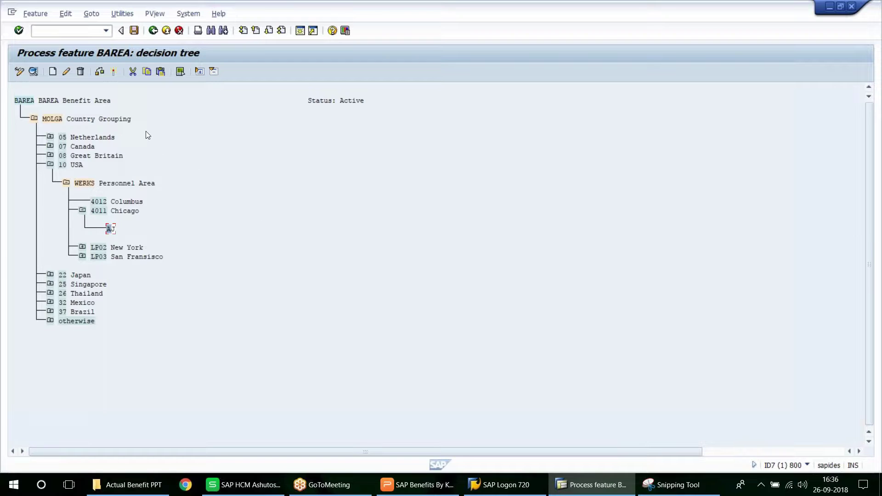
left_click(147, 73)
left_click(160, 71)
left_click(93, 225)
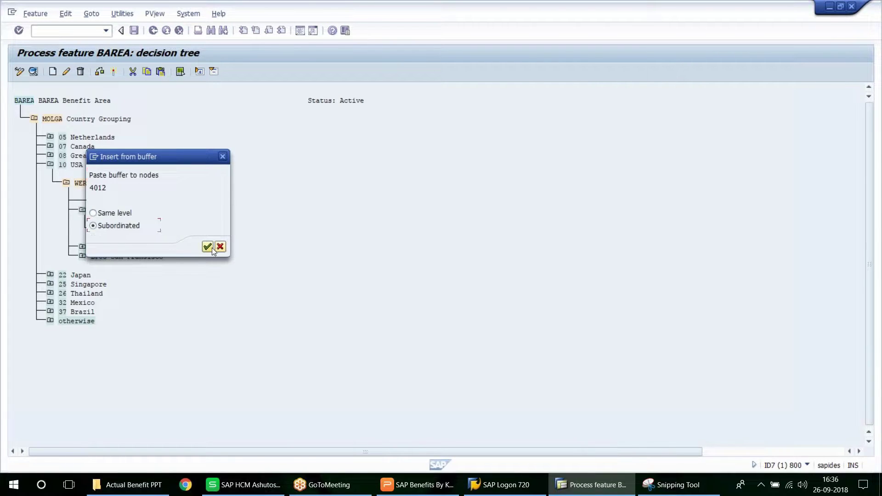
left_click(207, 246)
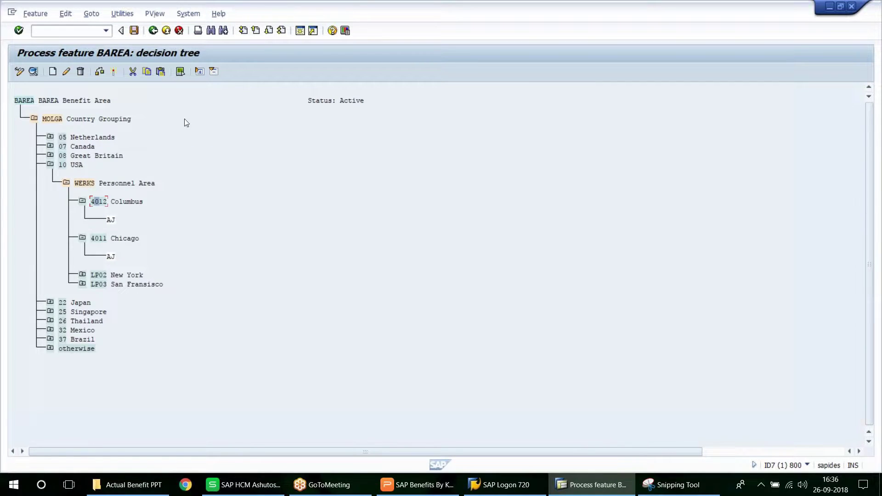
Step: Check the BAREA decision tree, save it to the AJ Company customizing request and activate the feature
left_click(100, 74)
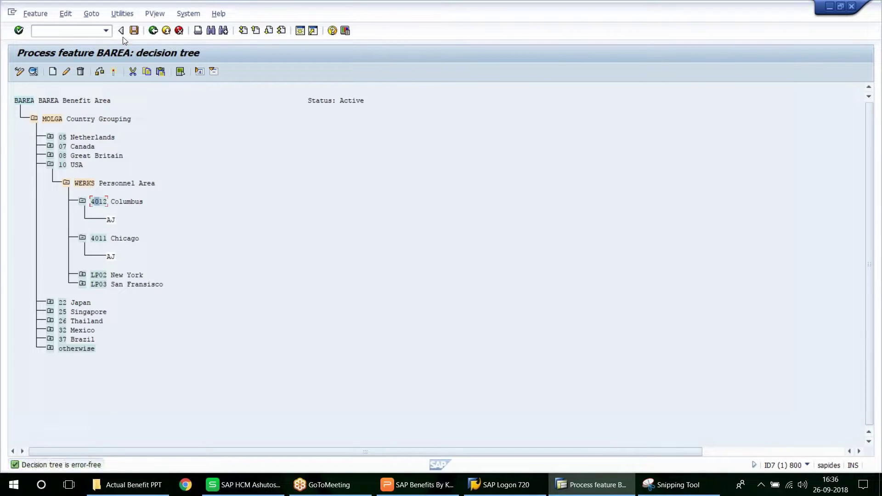
left_click(135, 30)
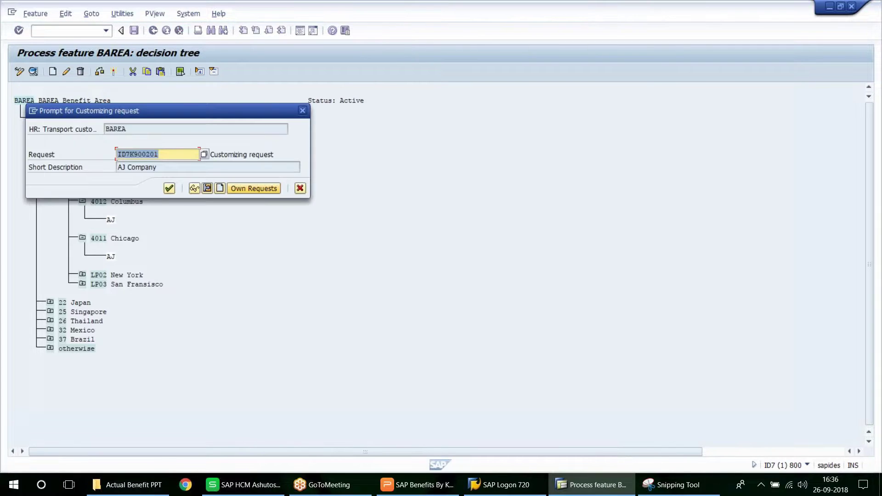
left_click(169, 188)
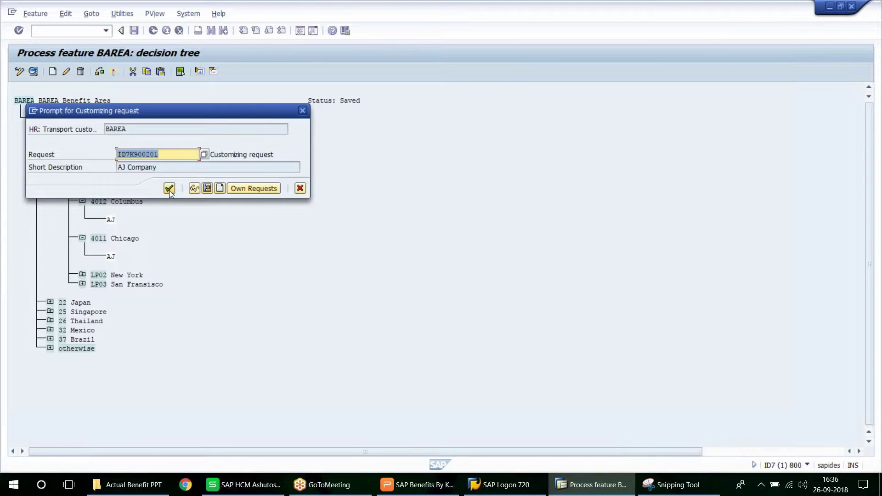
left_click(169, 188)
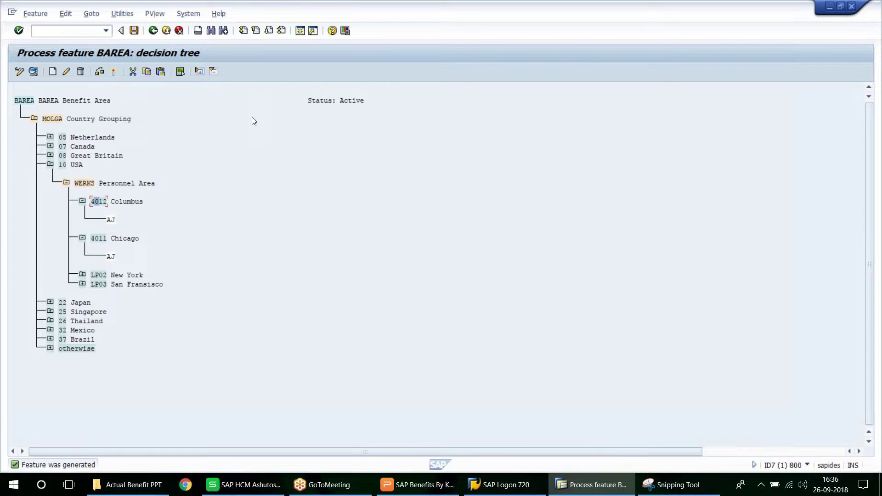
left_click(115, 75)
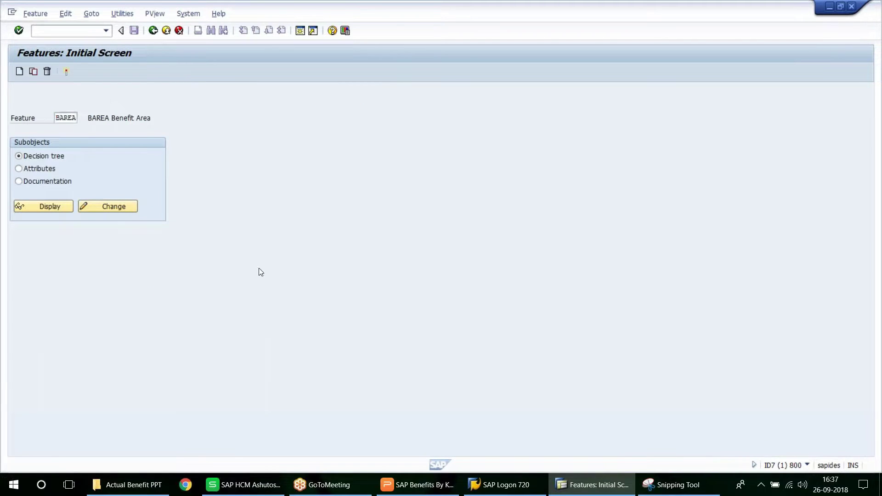
Step: Return to the IMG, then enter the next activity name, Assign Currency to Benefit Area, in cell C53 of the spreadsheet
left_click(153, 31)
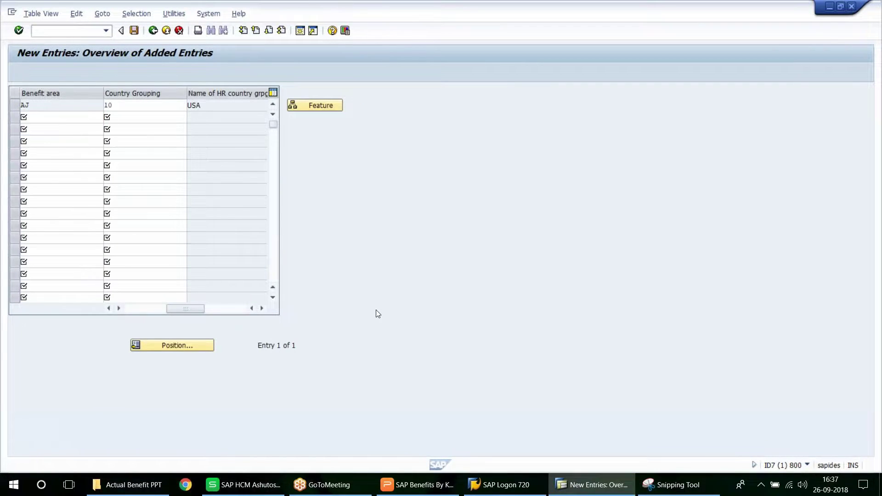
left_click(153, 31)
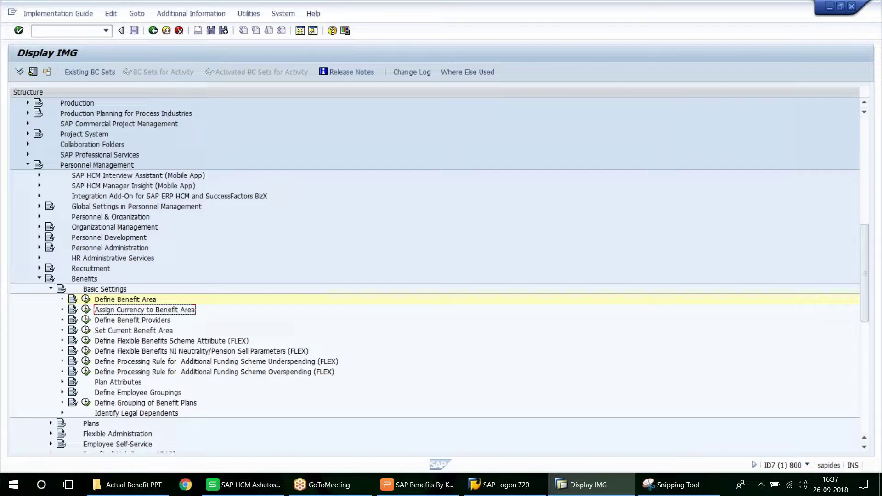
left_click(243, 493)
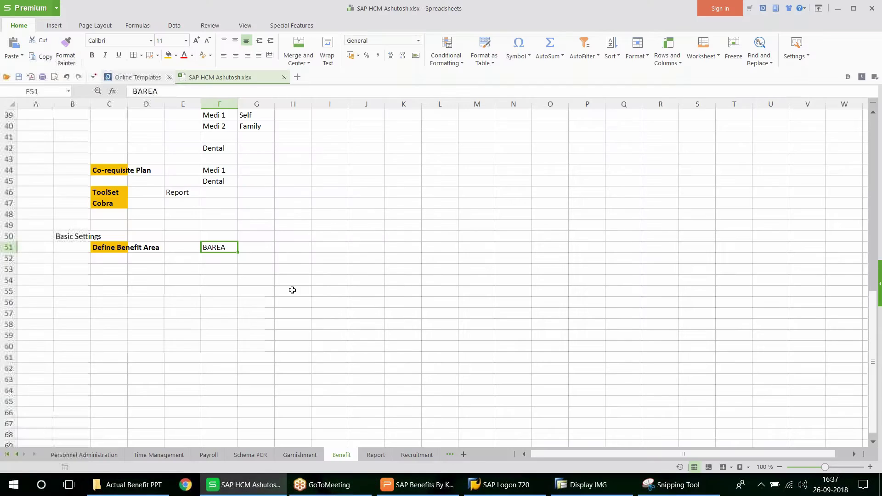
scroll(292, 290, "down", 2)
key("Down")
key("Down")
key("Left")
key("Left")
key("Left")
key("ctrl+v")
Step: Copy the bold orange heading format of cell C51 onto the Assign Currency to Benefit Area cell C53 and save the workbook
left_click(116, 184)
left_click(65, 51)
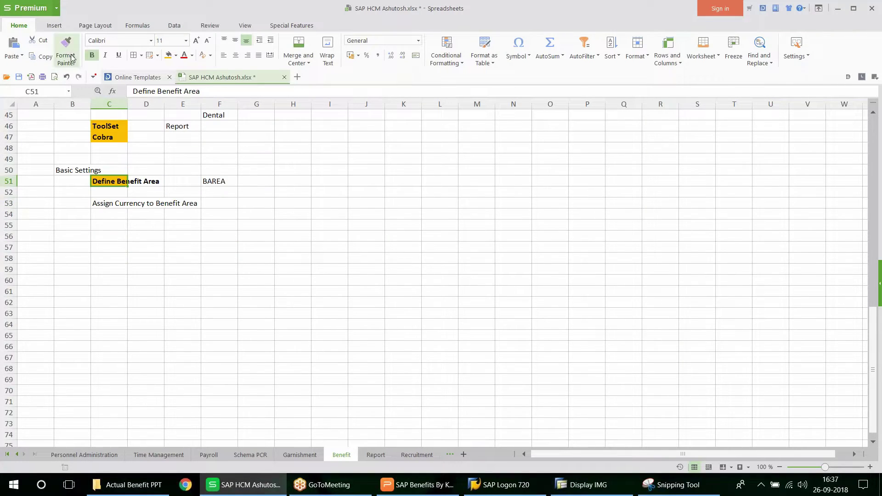
left_click(103, 203)
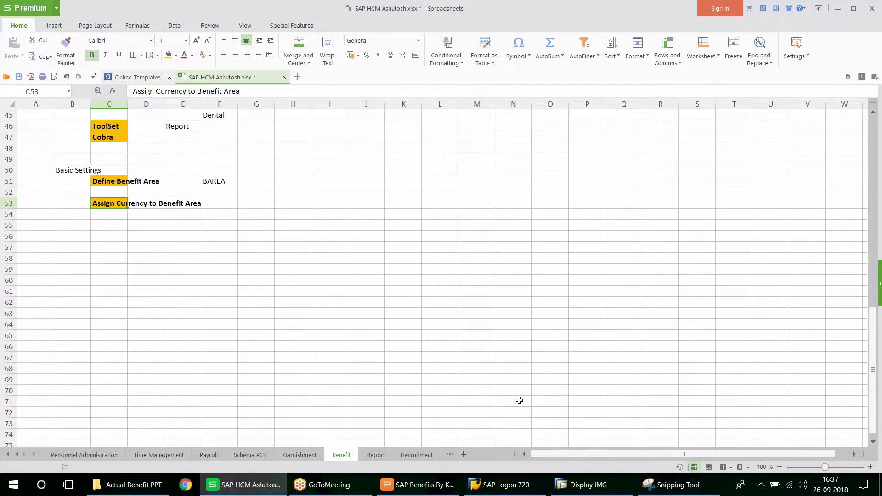
key("ctrl+s")
Step: Switch to SAP and, in the Assign Currency to Benefit Area activity, add an entry for benefit area AJ with currency USD
left_click(582, 491)
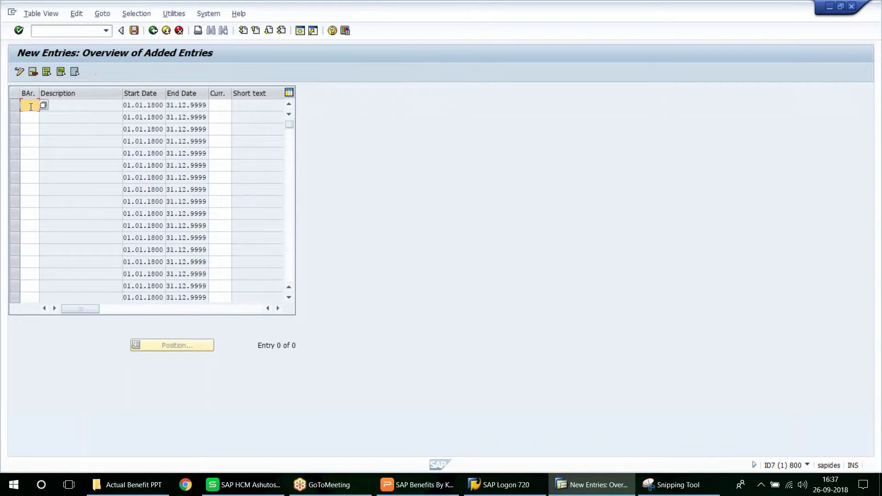
type("AJ")
key("Tab")
type("USD")
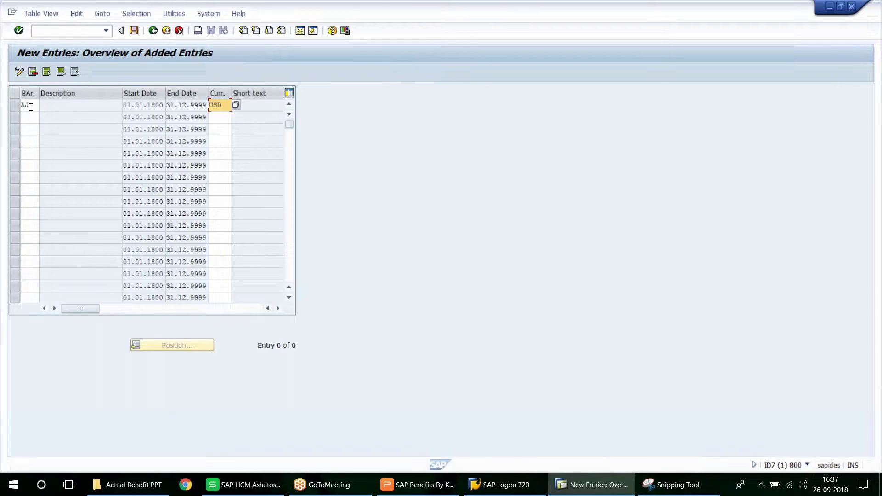
key("Return")
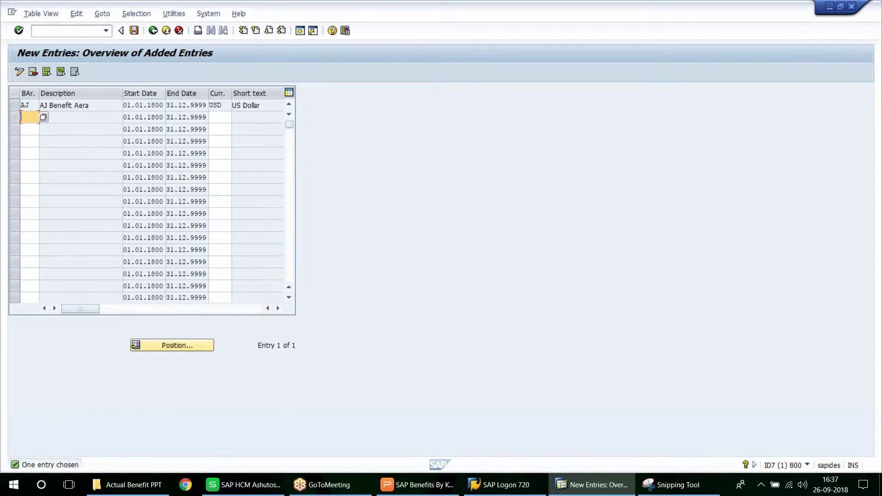
Step: Save the AJ benefit currency entry to the AJ Company customizing request and return to the Benefit Currency overview
left_click(132, 31)
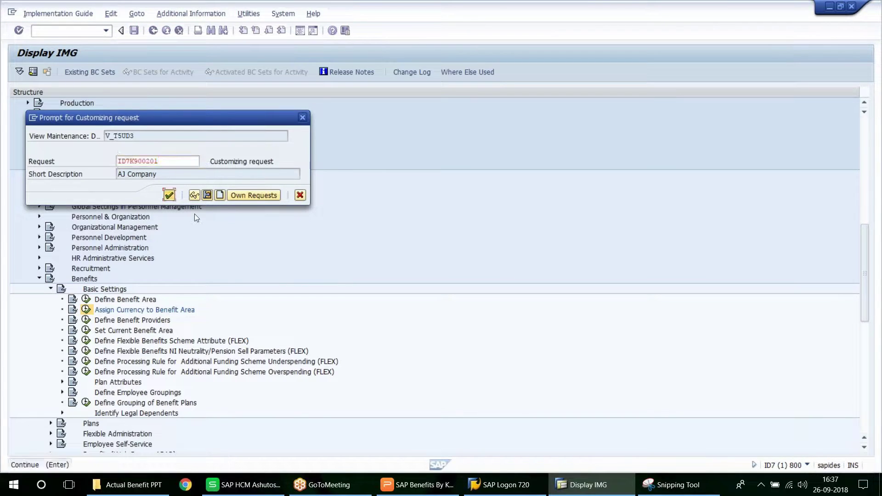
key("Return")
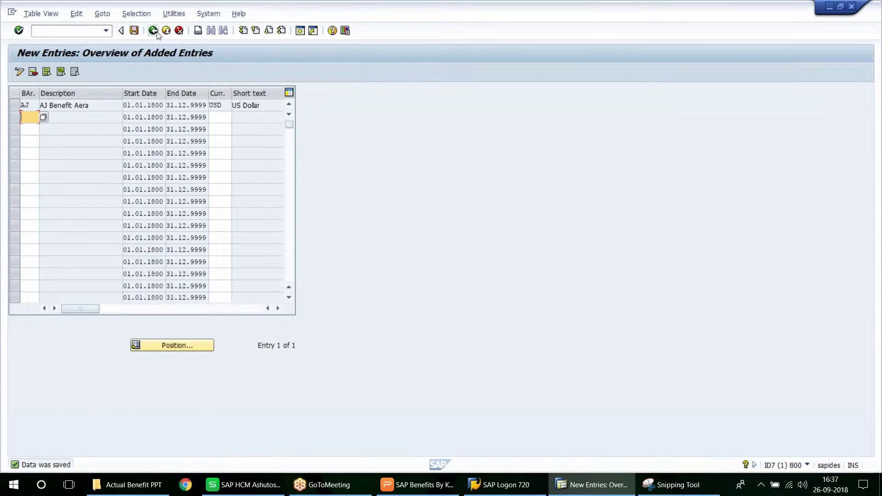
key("F3")
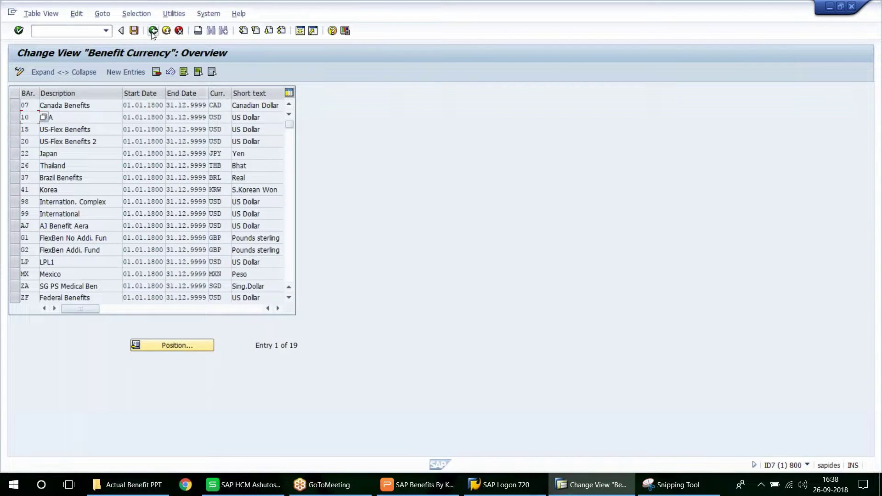
Step: Check the AJ benefit area row and its currency in the overview, and return to the IMG
left_click(78, 118)
left_click(15, 225)
left_click(265, 226)
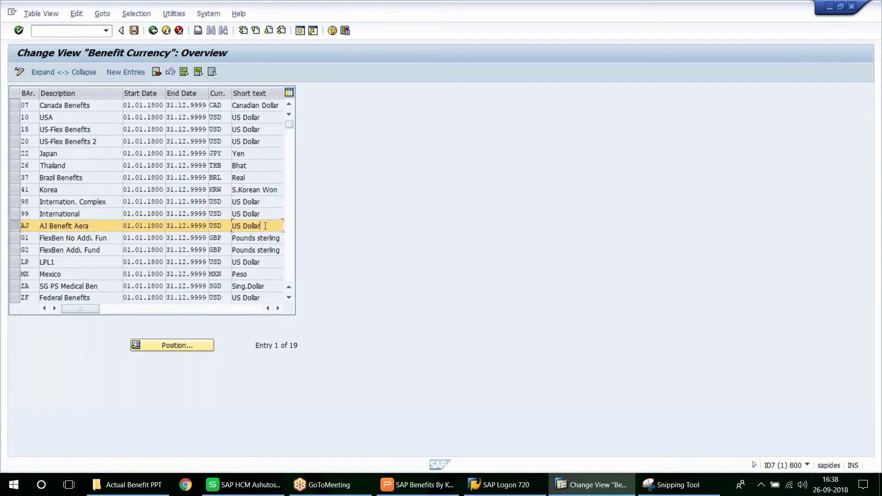
left_click(153, 30)
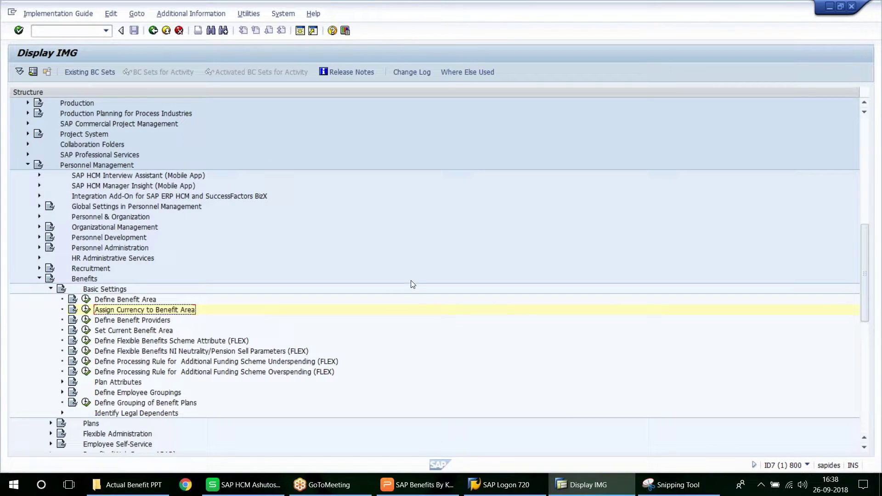
Step: Switch to the spreadsheet and enter the next Basic Settings activity name, Define Benefit Providers, in cell C55
scroll(412, 299, "down", 1)
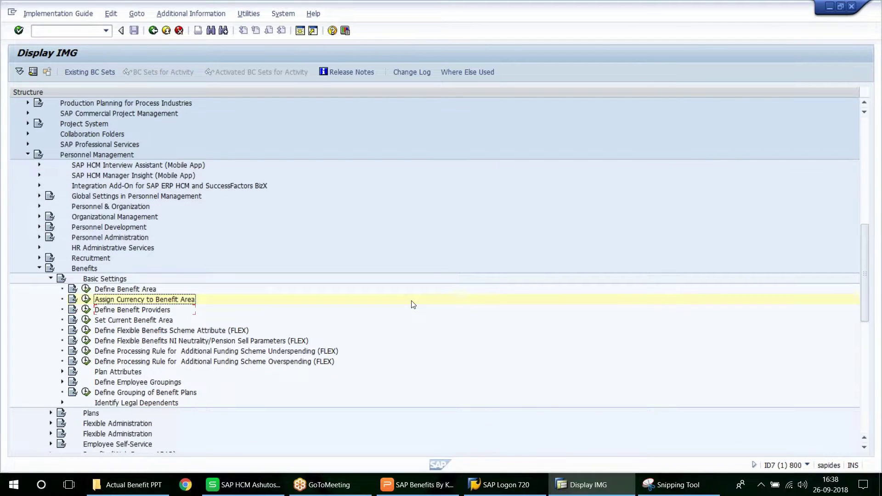
scroll(412, 304, "down", 3)
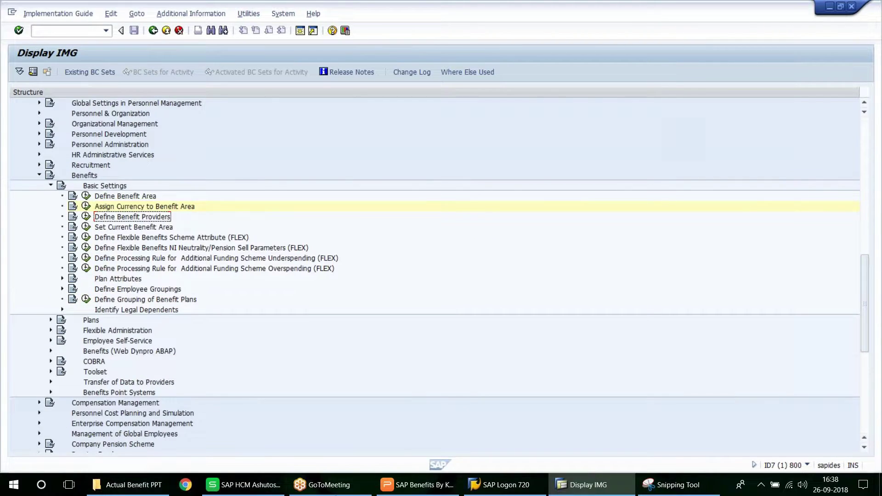
left_click(242, 486)
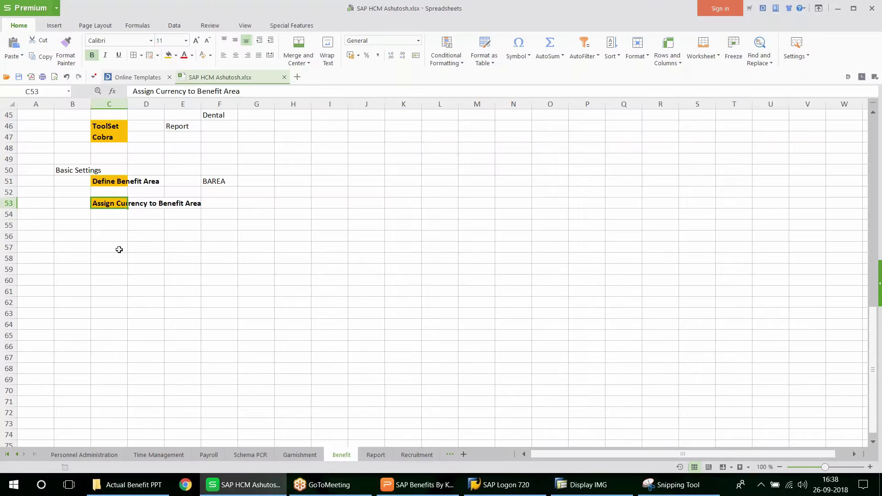
left_click(133, 225)
Step: Copy the bold orange heading format of cell C53 onto the Define Benefit Providers cell C55 and save the workbook
left_click(109, 204)
left_click(74, 55)
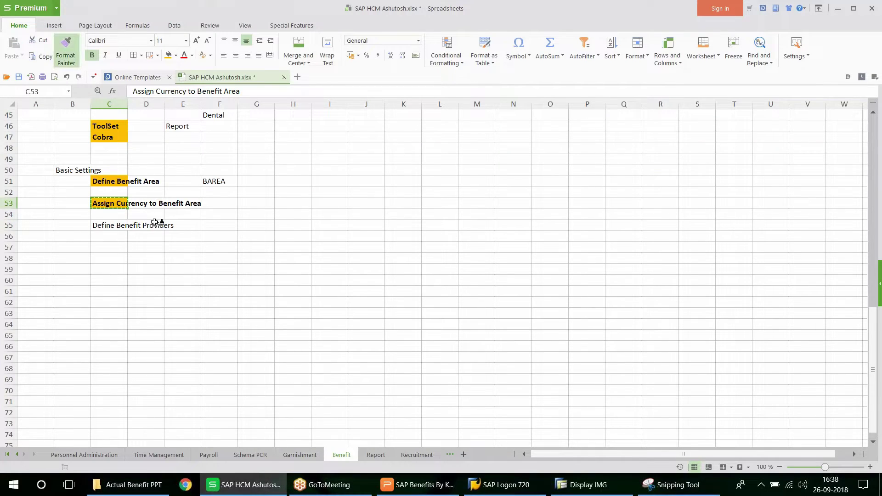
left_click(110, 226)
key("ctrl+s")
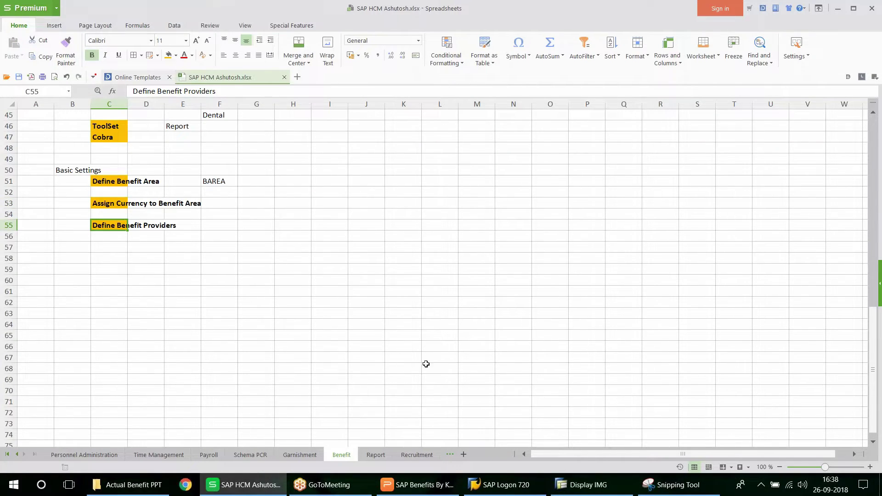
Step: Open the Define Benefit Providers activity in SAP, and list Aetna Insurance in F56 and Max Hospital in F57 of the spreadsheet
left_click(562, 486)
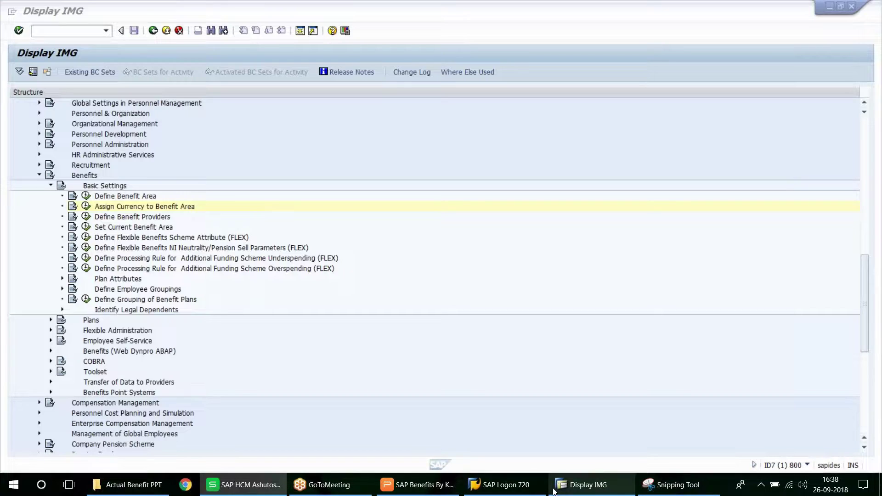
left_click(86, 216)
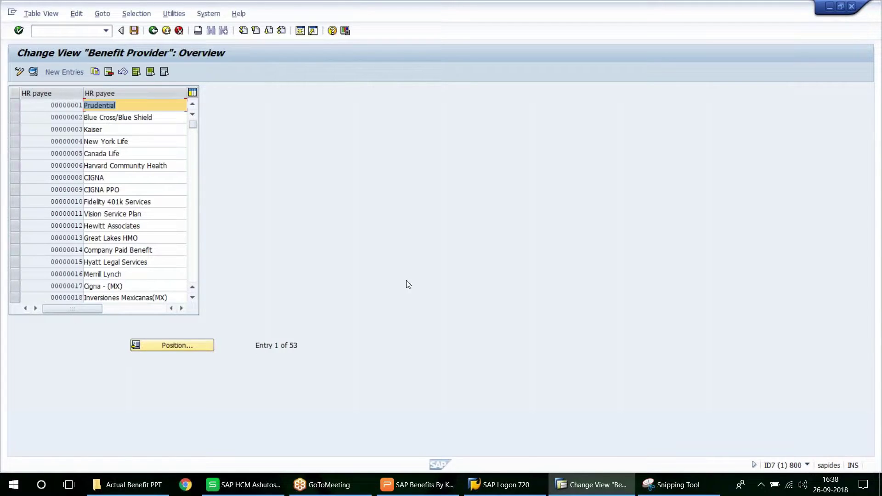
left_click(251, 486)
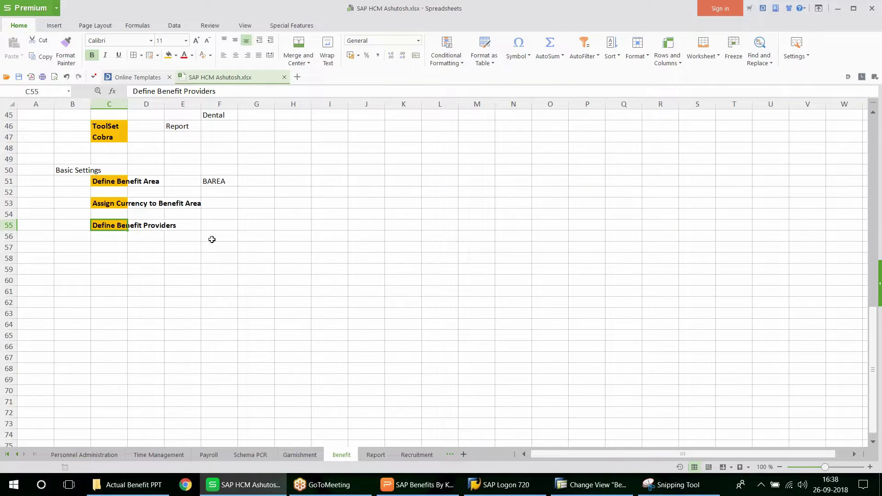
left_click(211, 238)
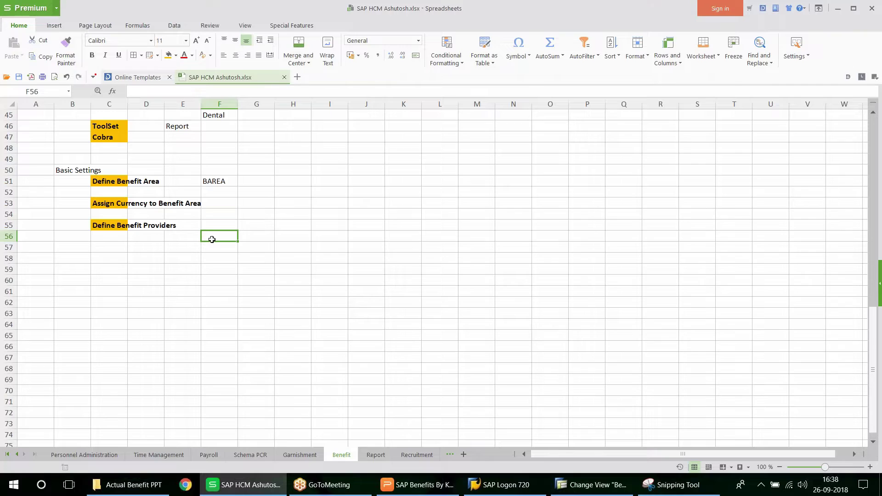
type("Aetna")
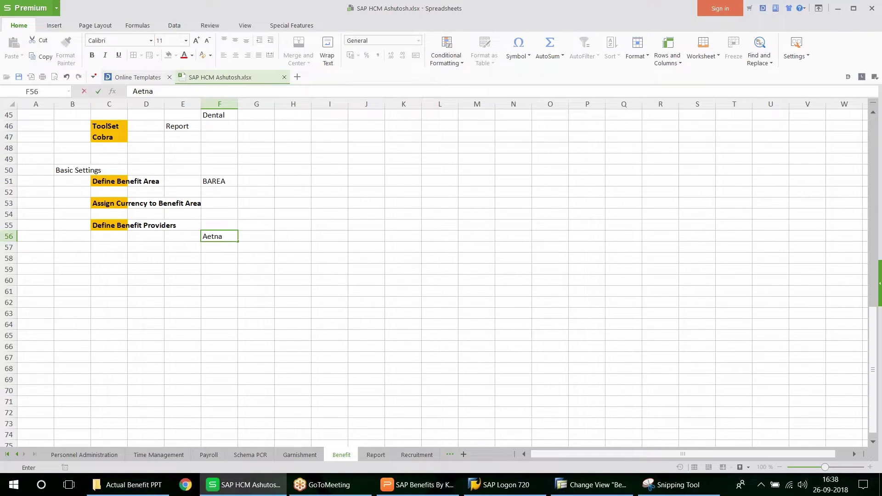
type("Insurance")
left_click(204, 247)
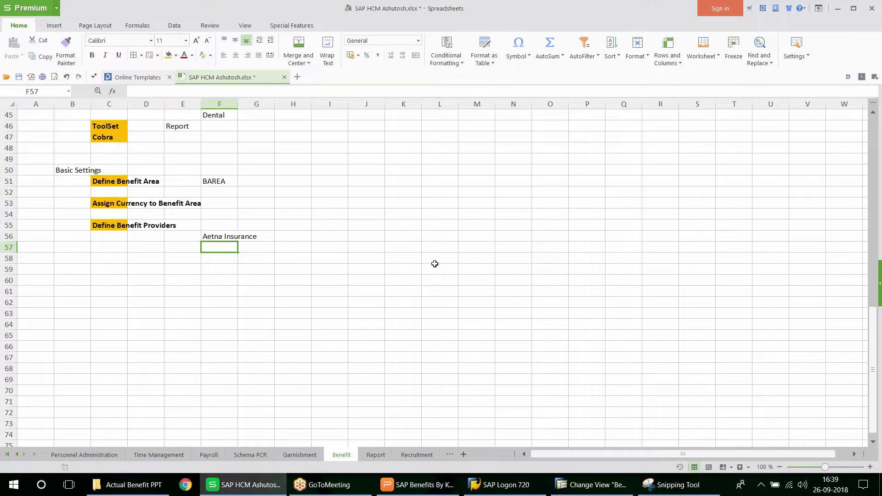
type("Max ")
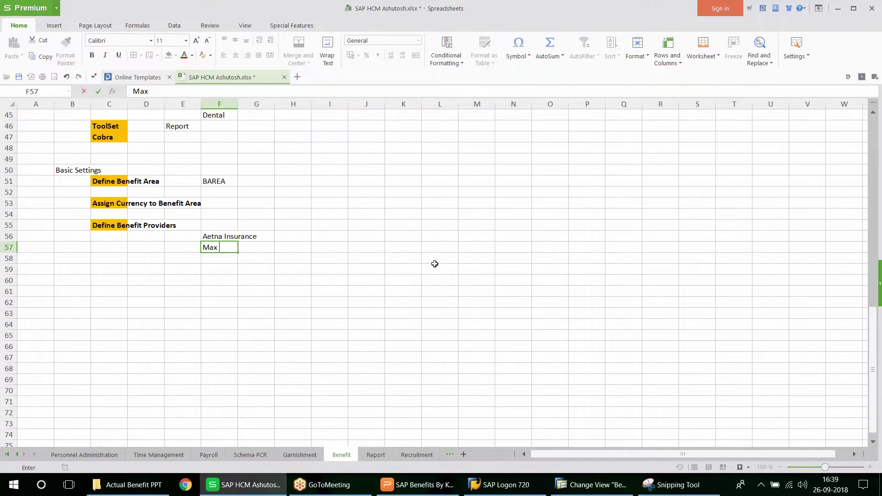
type("Hospital")
left_click(216, 256)
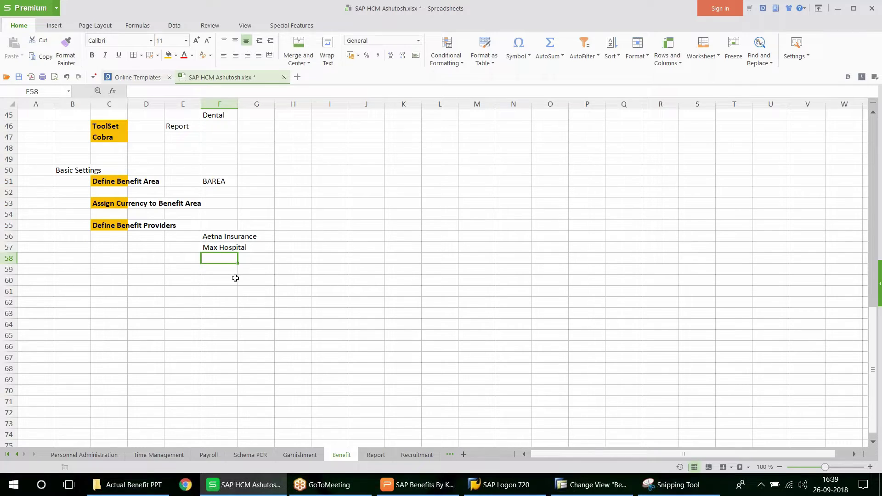
left_click(214, 237)
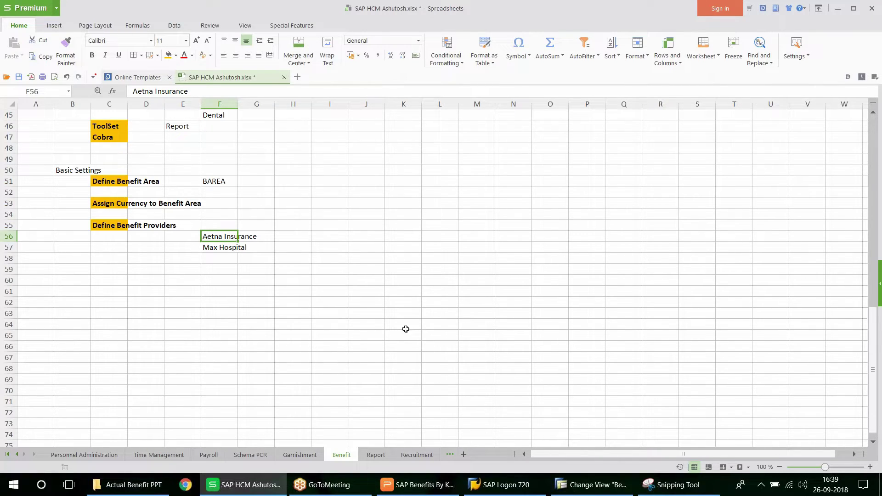
Step: Switch to SAP, cancel the blank benefit provider entry and look through the existing HR payee numbers in the overview
left_click(592, 484)
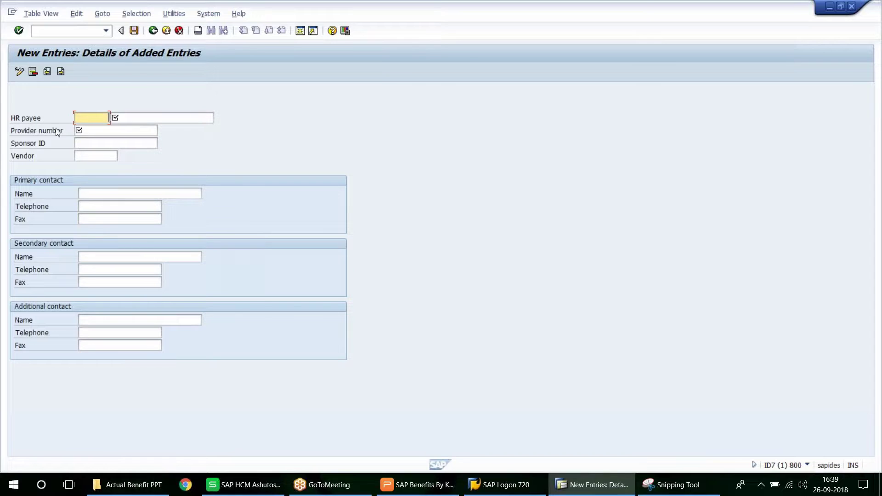
left_click(154, 33)
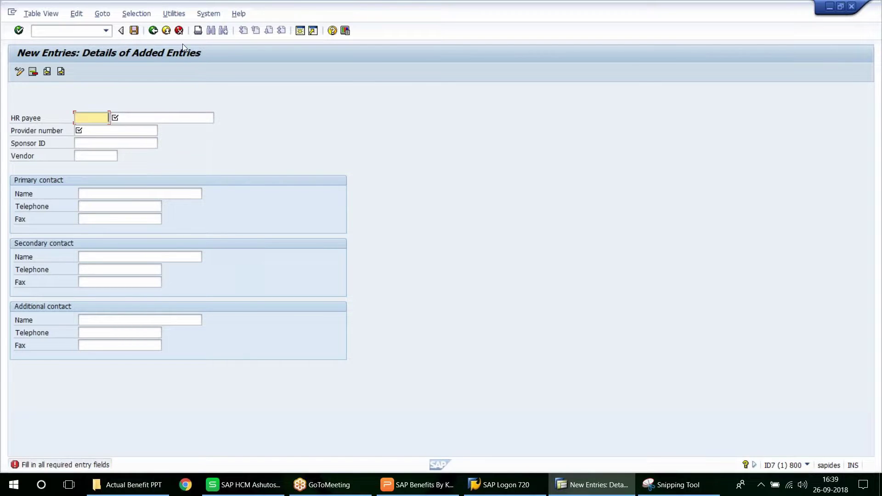
left_click(179, 31)
key("Return")
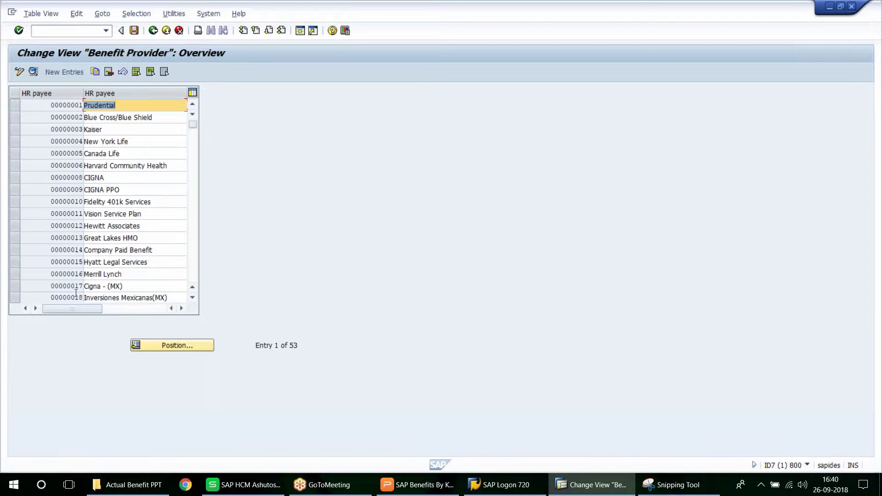
scroll(67, 282, "down", 1)
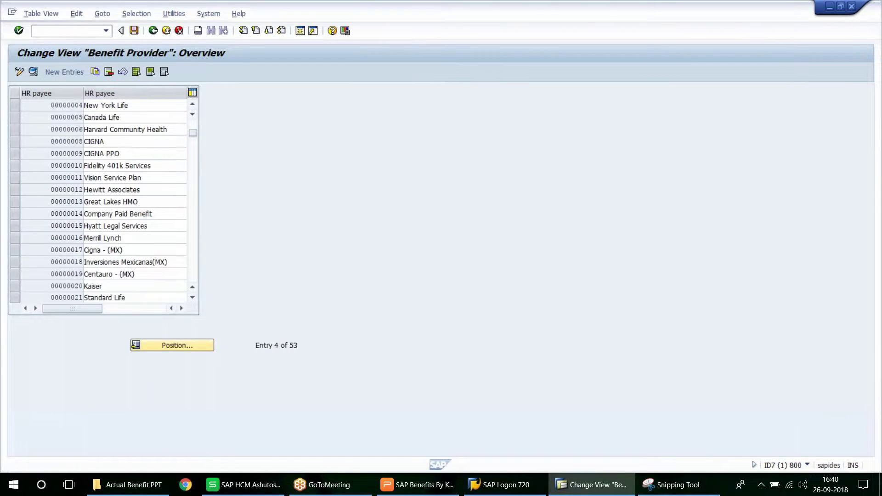
scroll(67, 282, "down", 2)
scroll(104, 200, "down", 1)
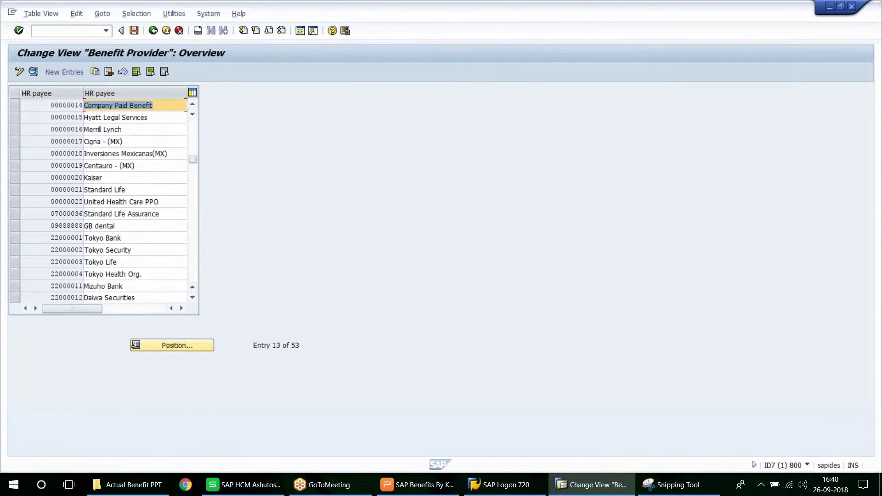
Step: Create a new benefit provider entry with HR payee 23 and the name Aetna Insurance copied from spreadsheet cell F56
left_click(64, 72)
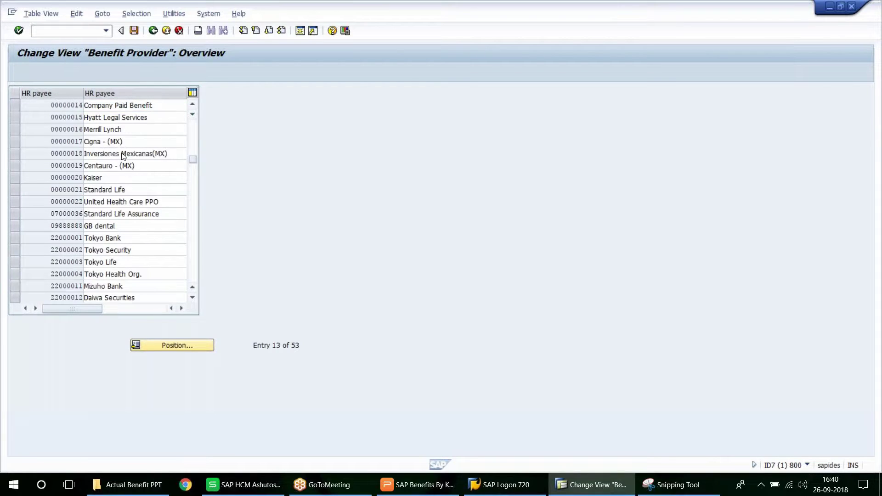
type("23")
key("Tab")
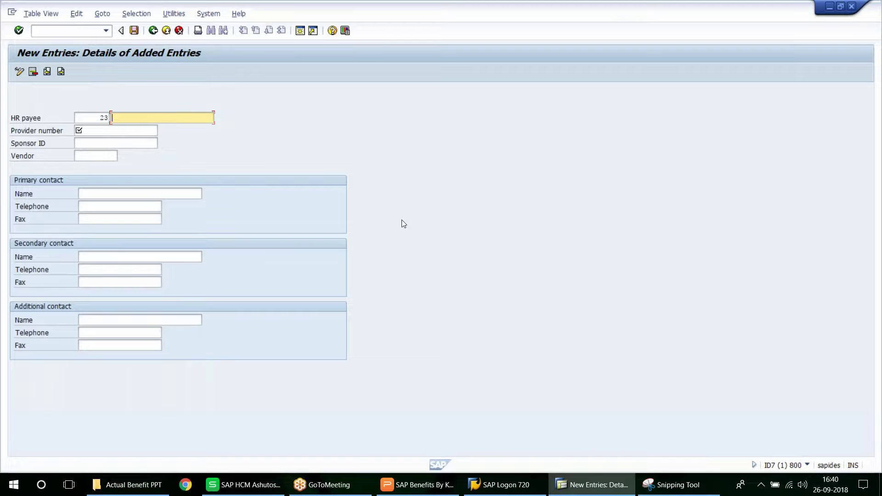
left_click(244, 484)
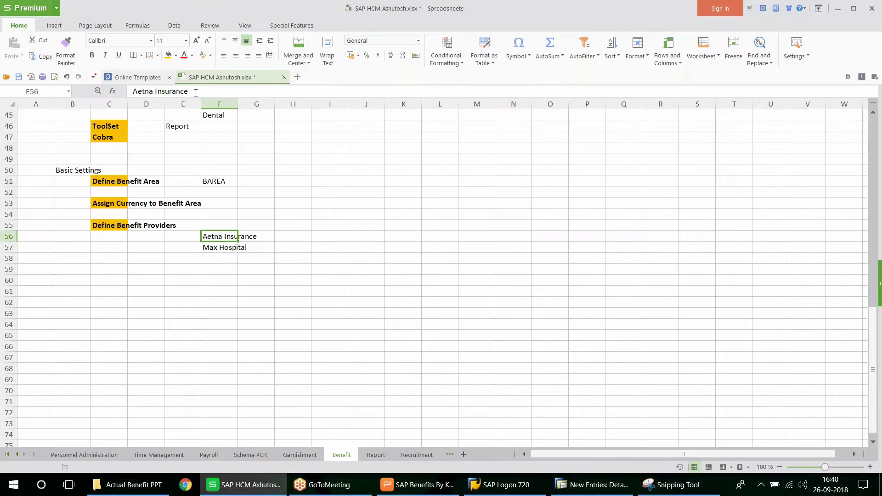
left_click_drag(196, 92, 132, 91)
key("ctrl+c")
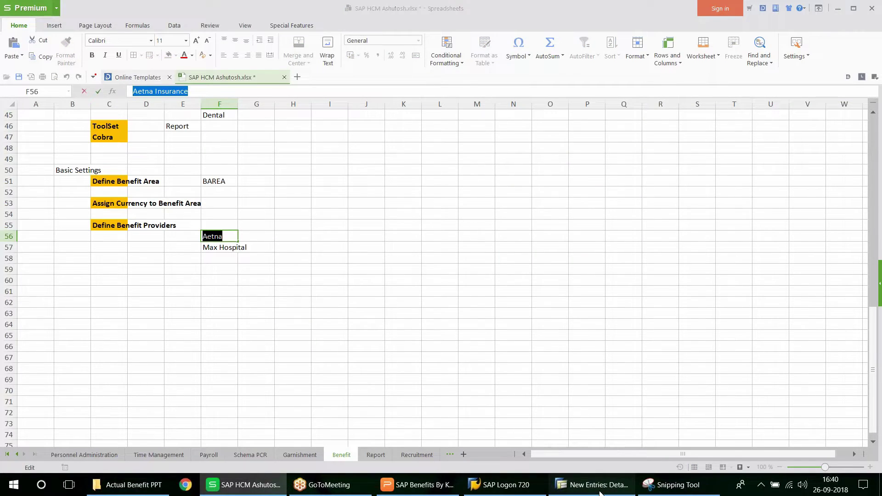
left_click(599, 492)
key("ctrl+v")
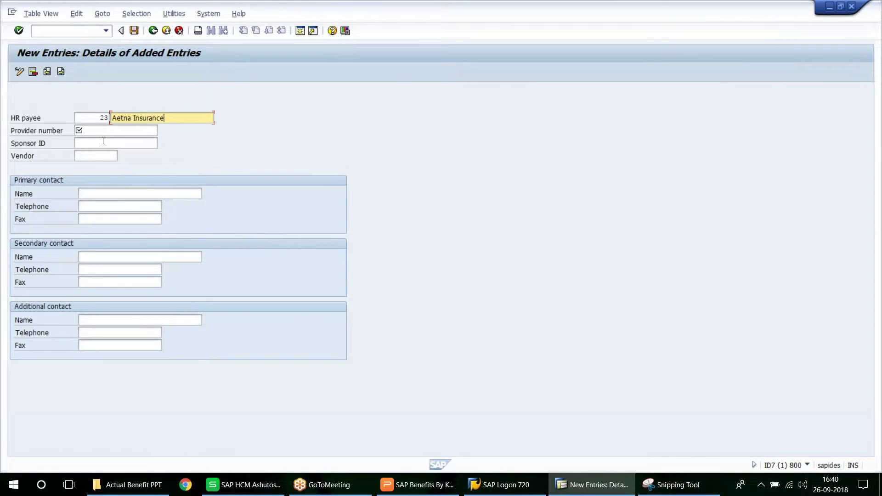
Step: Set the provider number to 1 and the sponsor ID to 12 for the Aetna Insurance entry
left_click(97, 131)
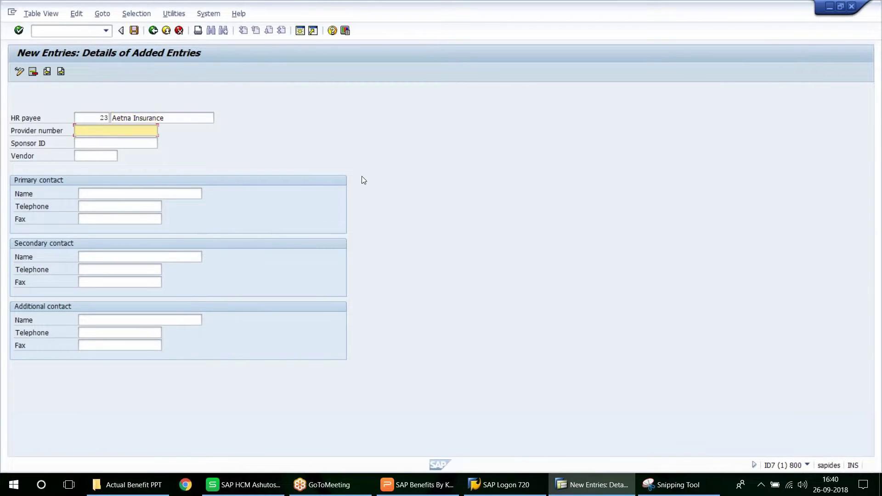
type("1")
left_click(90, 144)
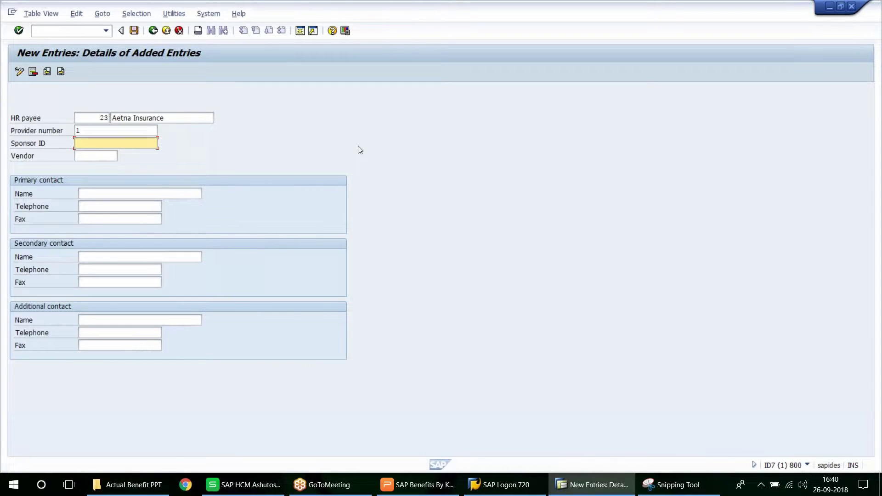
type("12")
Step: Open the vendor search by country and company code for the provider entry, and look up the company code in the Personnel Administration sheet
left_click(88, 158)
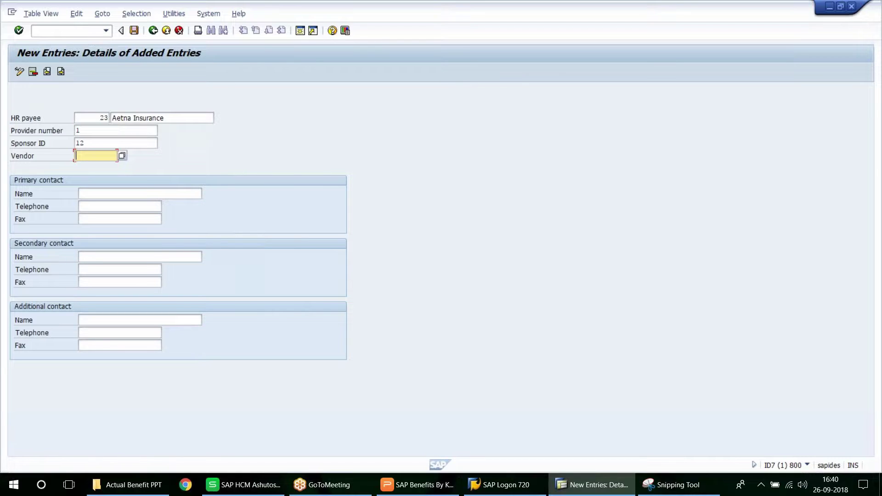
left_click(122, 156)
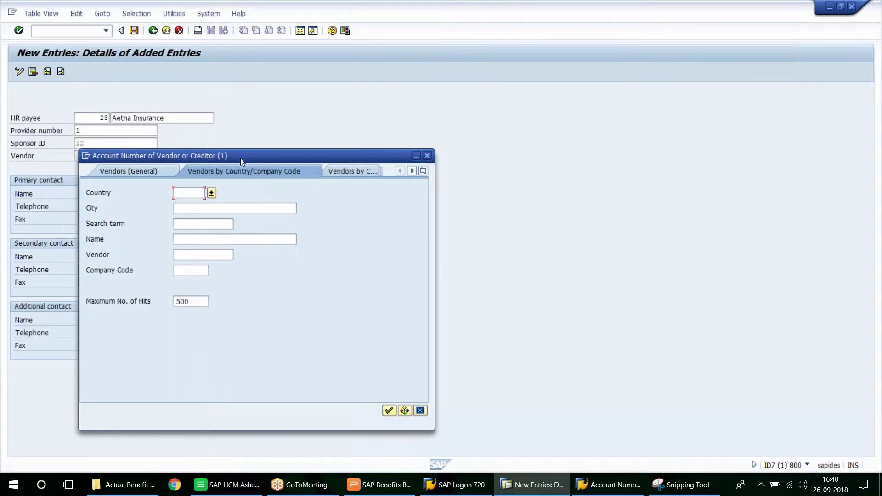
left_click(198, 270)
left_click_drag(241, 158, 425, 101)
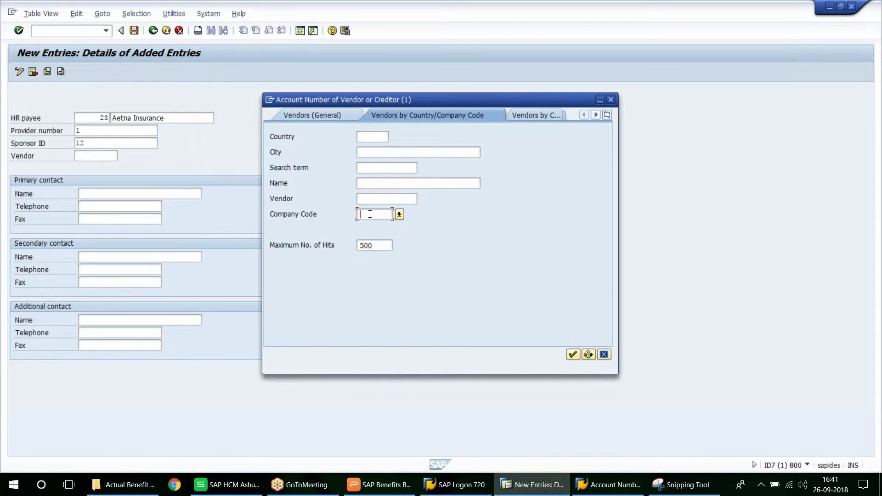
left_click(235, 487)
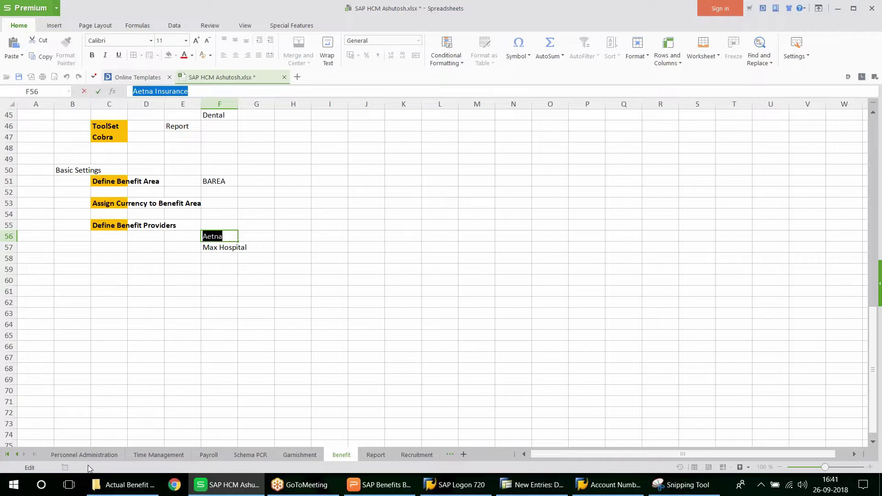
left_click(84, 454)
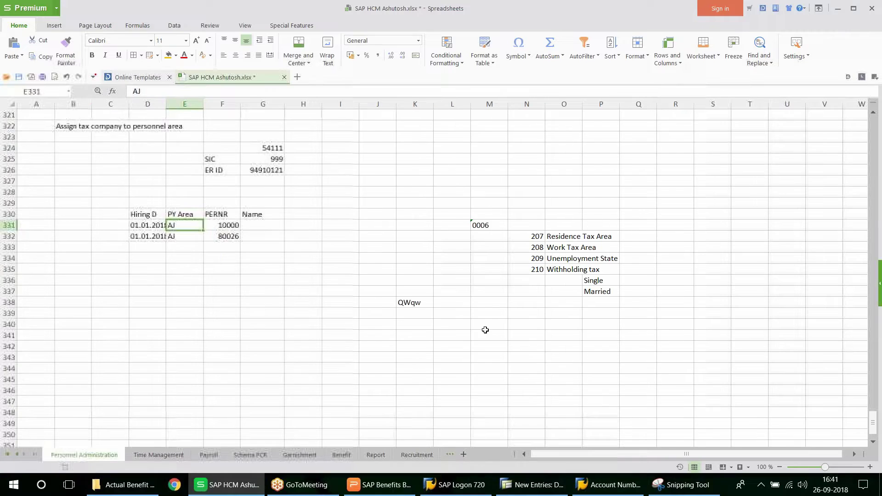
scroll(657, 334, "down", 15)
left_click_drag(873, 390, 859, 198)
left_click(716, 159)
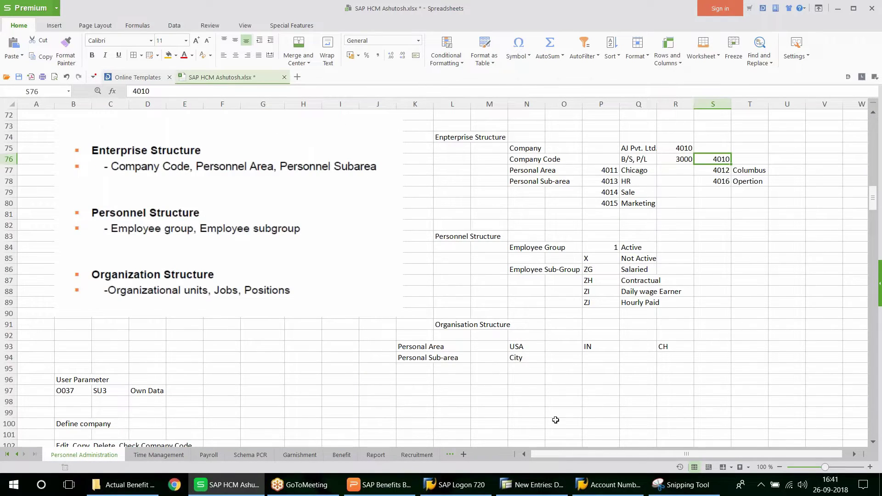
Step: Search for vendors with company code 4010 in SAP and assign the matching vendor to the Aetna Insurance entry
left_click(611, 486)
type("4010")
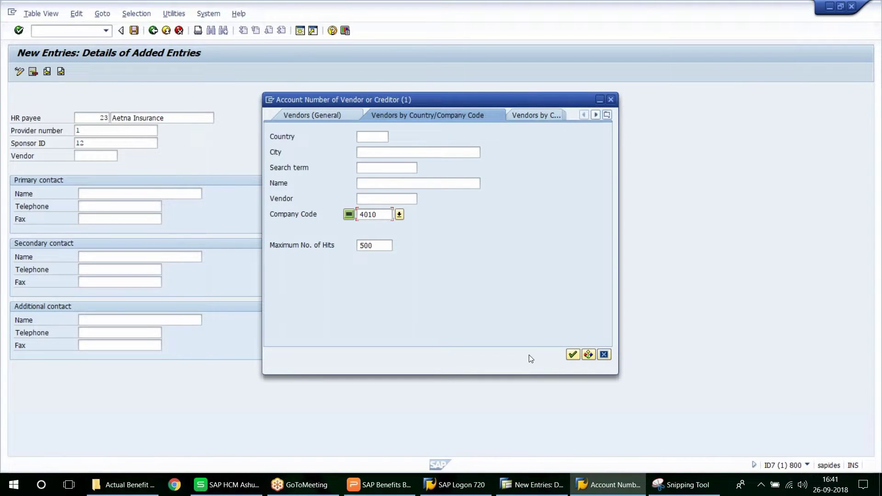
left_click(572, 354)
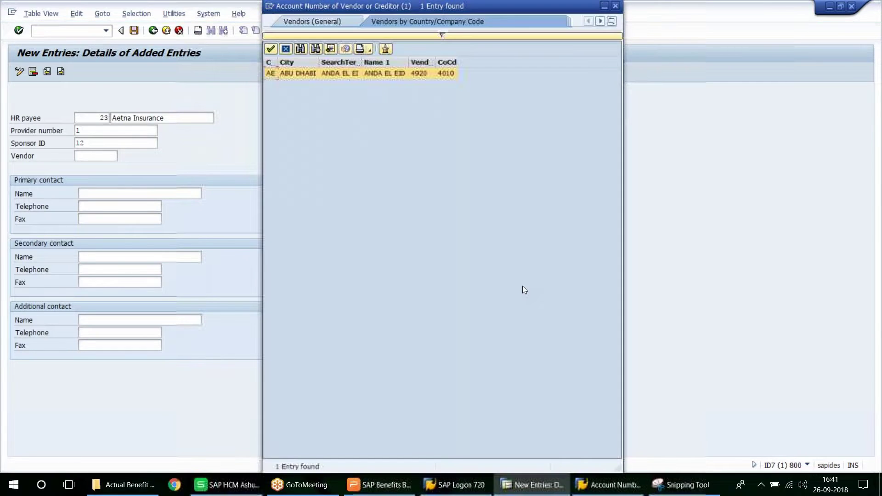
double_click(422, 76)
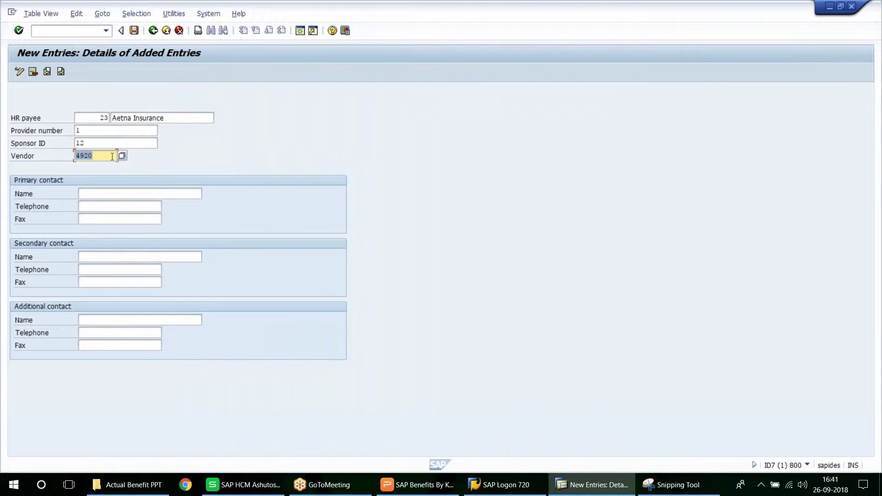
Step: Copy the entry's vendor number into cell N58 of the Benefit sheet and label it Vendor in O58
double_click(99, 155)
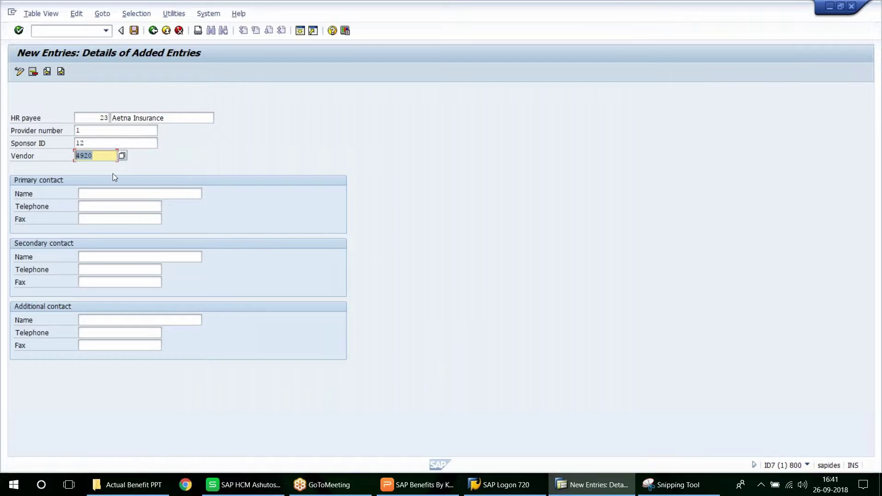
left_click(371, 209)
double_click(94, 156)
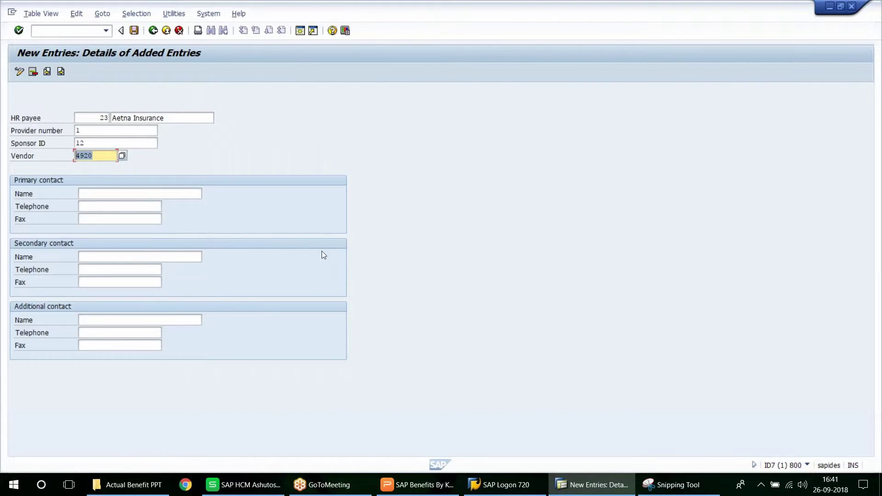
left_click(245, 489)
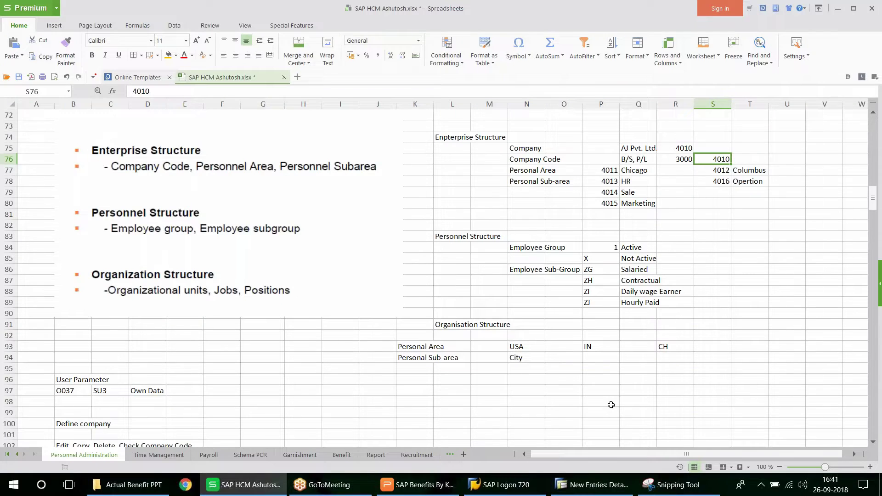
left_click(340, 455)
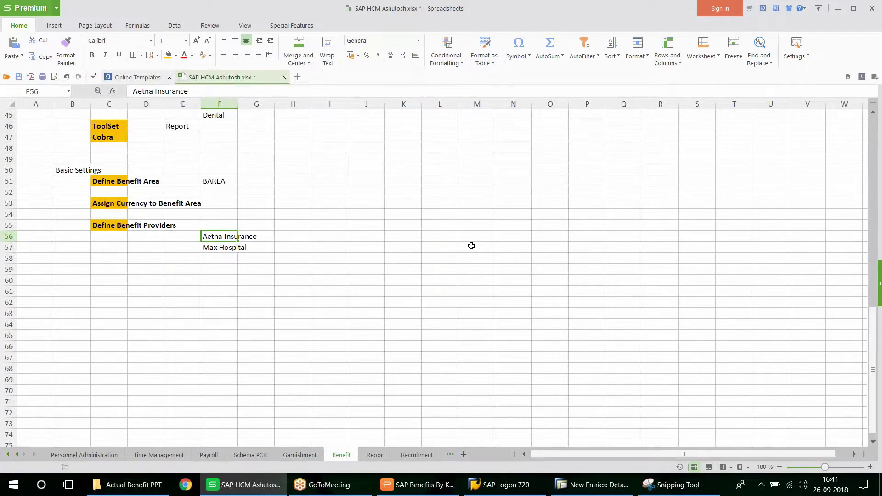
left_click(504, 259)
type("4920")
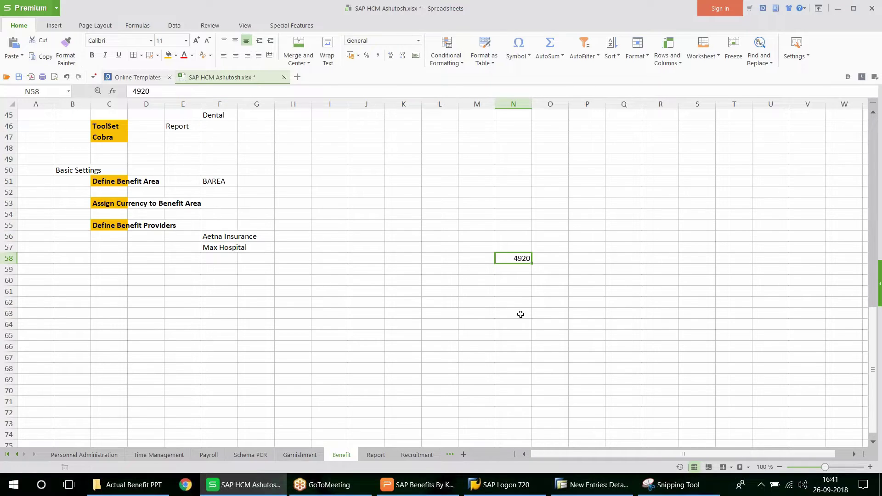
left_click(547, 259)
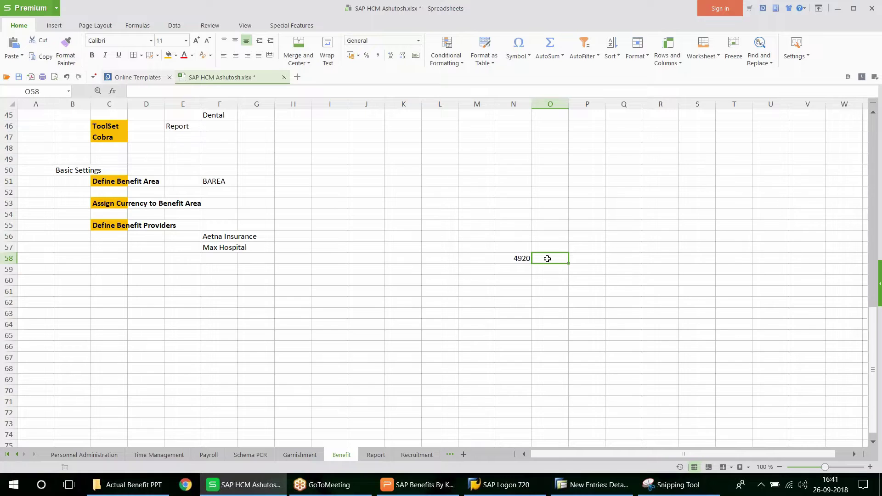
left_click(597, 485)
left_click(257, 485)
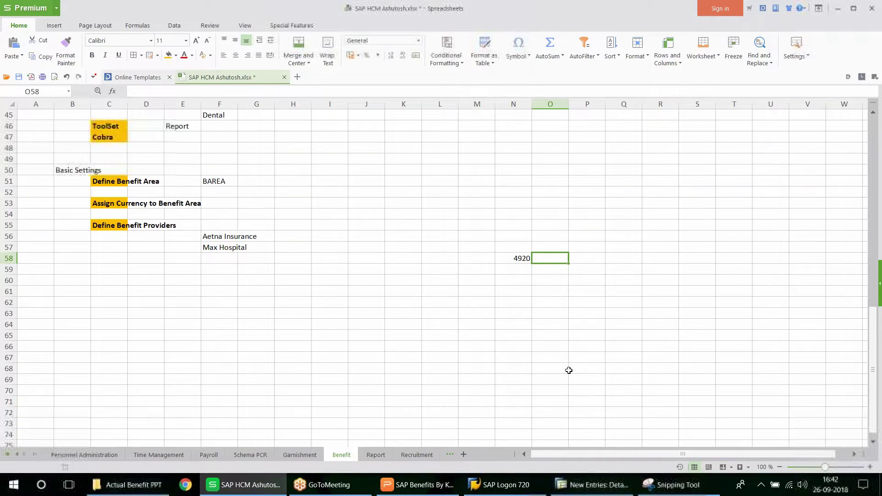
type("Vendor")
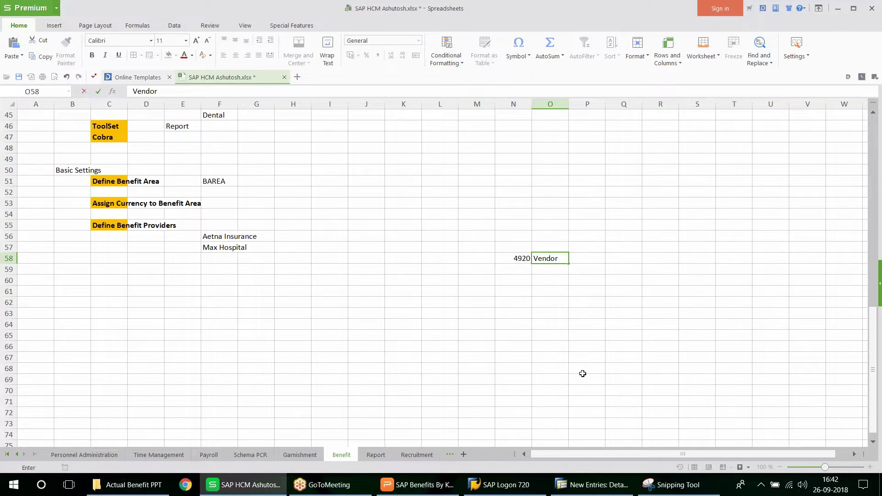
Step: Return to SAP and fill the primary, secondary and additional contact names with Aetna Insurance, copied from the HR payee name
left_click(587, 490)
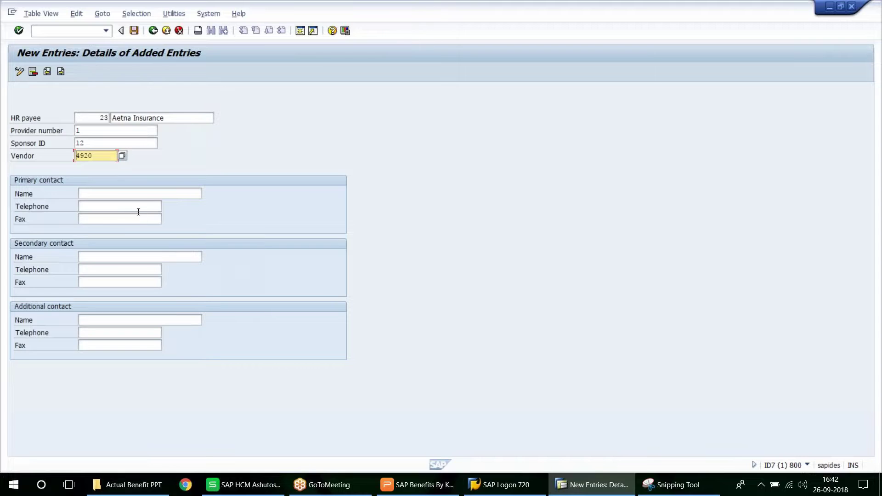
left_click(102, 194)
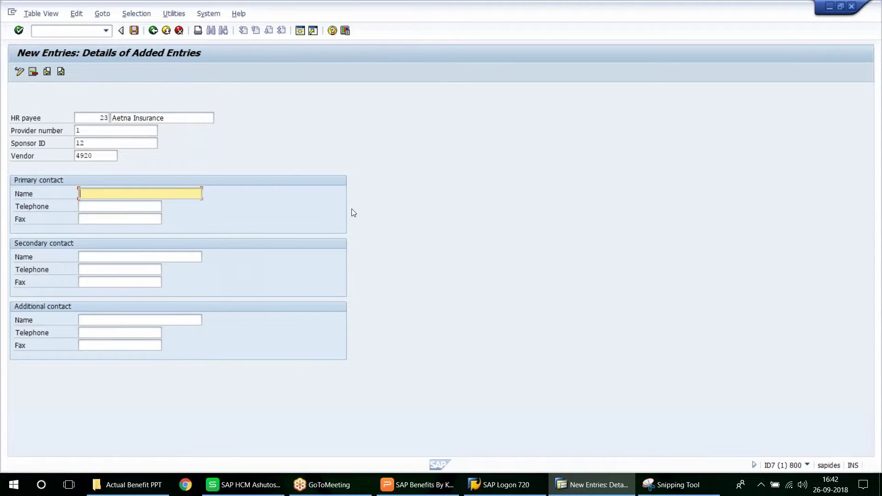
left_click_drag(164, 118, 48, 95)
key("ctrl+c")
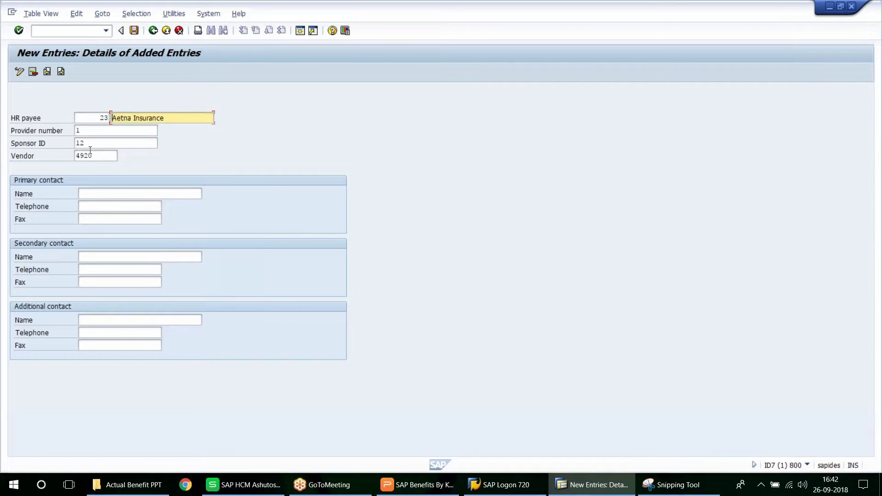
left_click(98, 193)
key("ctrl+v")
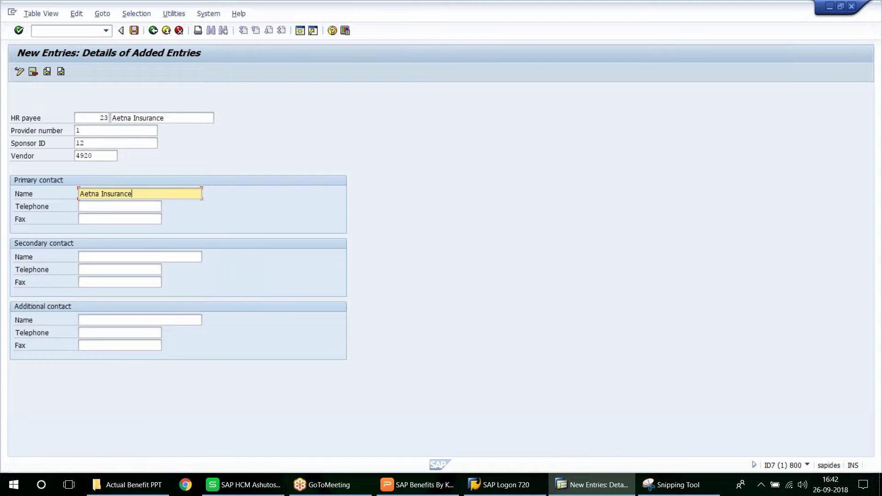
left_click(87, 257)
key("ctrl+v")
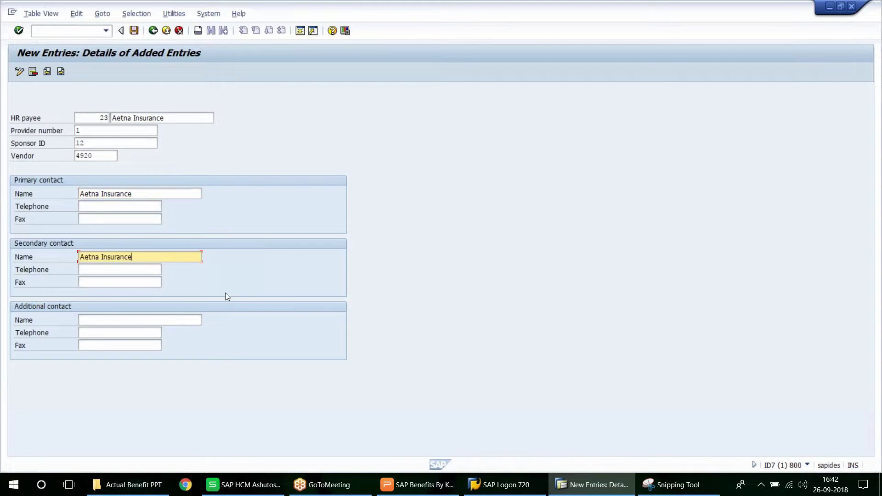
left_click(105, 320)
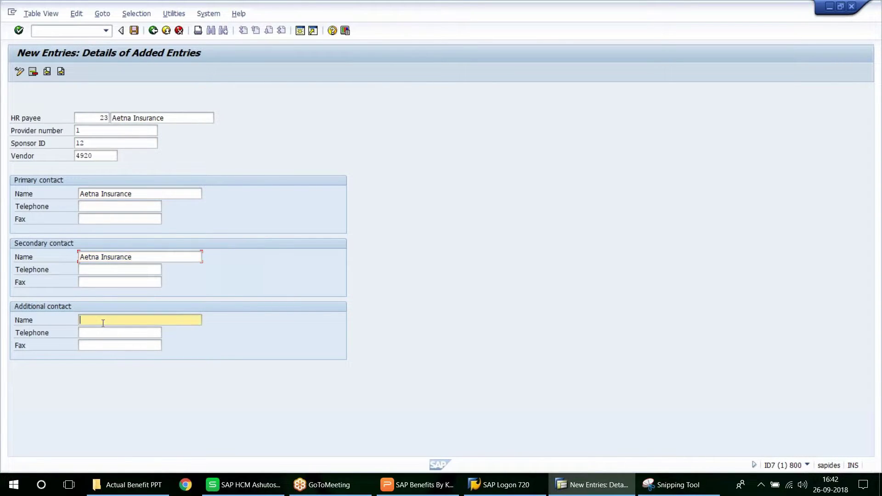
key("ctrl+v")
key("Return")
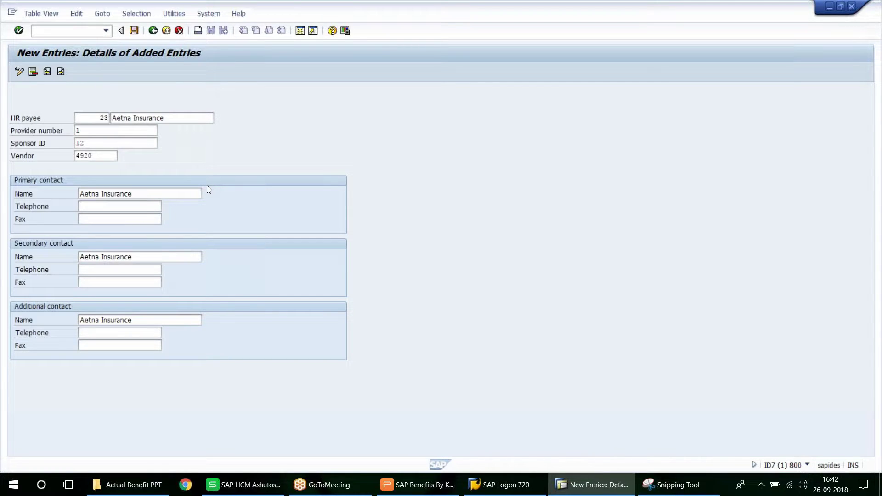
Step: Rename the HR payee to AJ Aetna Insurance, save it under the AJ Company customizing request and return to the provider overview
left_click(112, 118)
type("AJ")
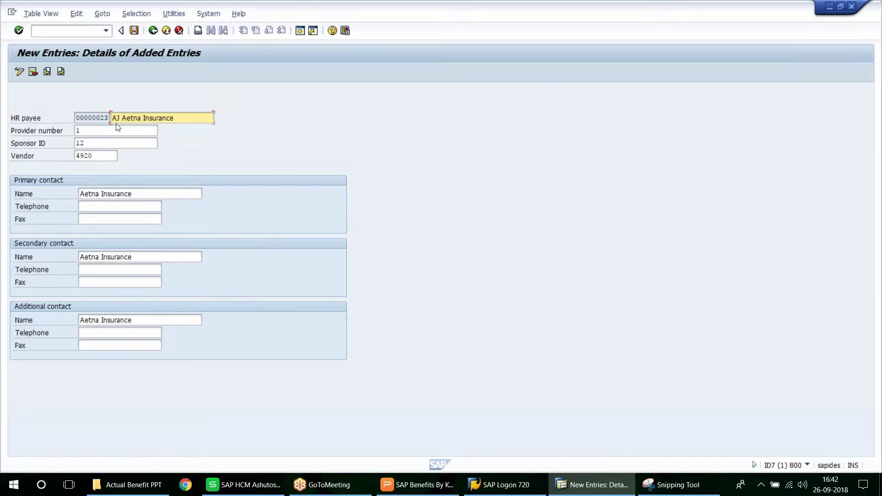
left_click(134, 30)
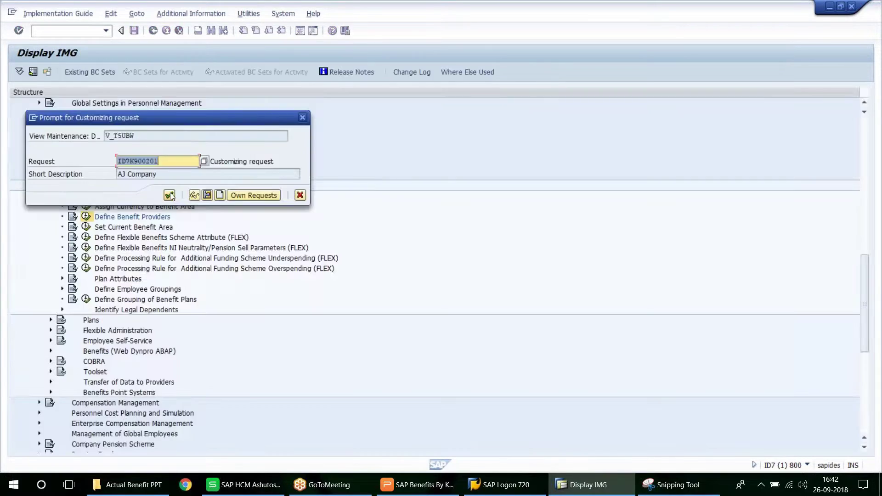
key("Return")
left_click(154, 31)
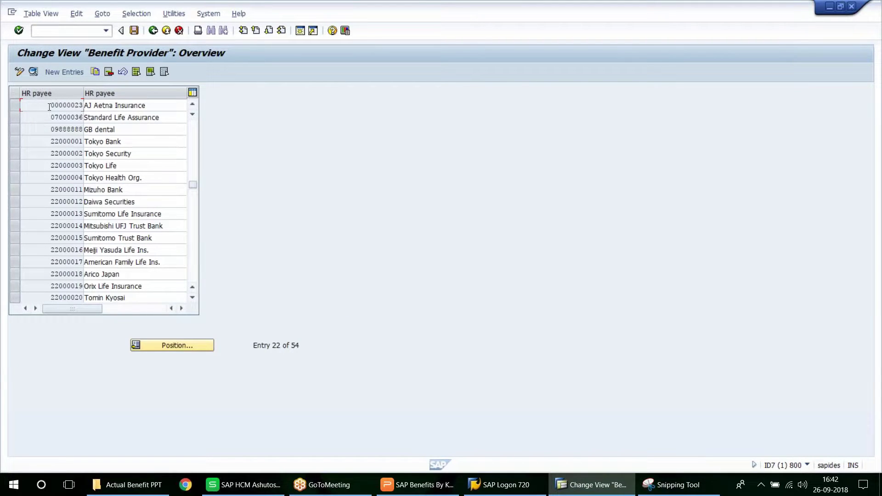
Step: Note the HR payee number 23 in cell G55 of the Benefit sheet, beside the Define Benefit Providers heading
left_click_drag(49, 106, 93, 108)
left_click(289, 242)
left_click(235, 483)
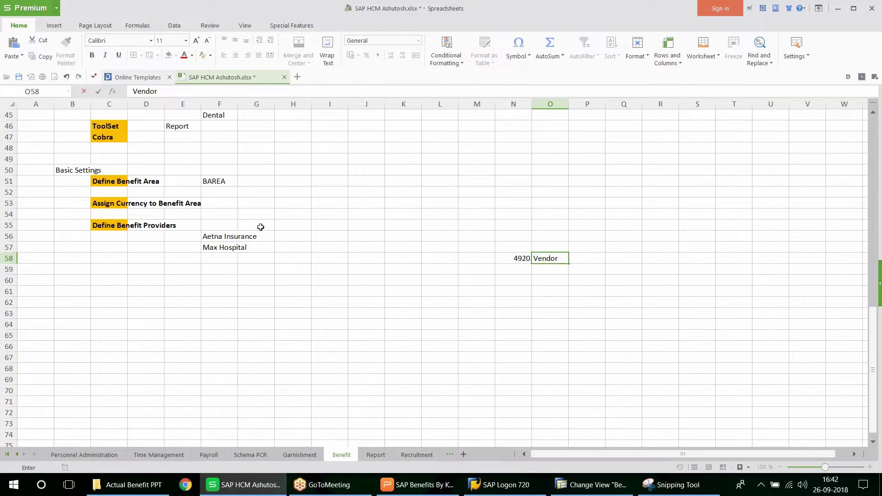
left_click(258, 225)
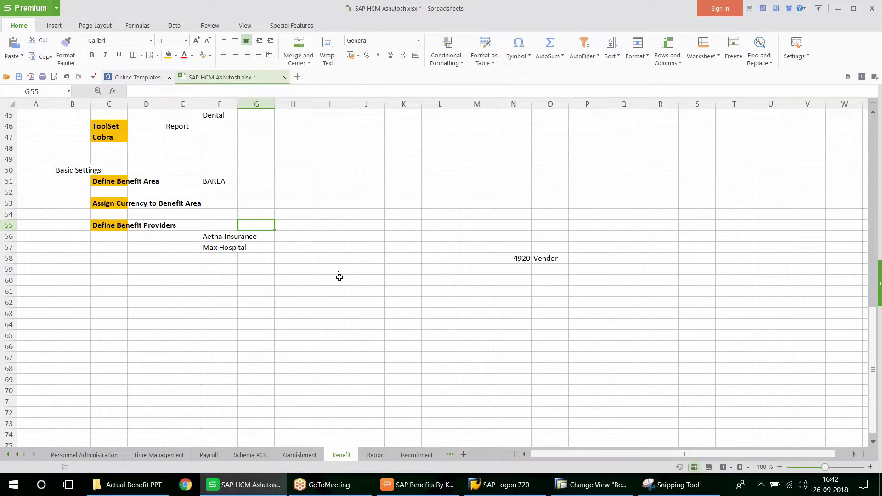
type("23")
left_click(331, 390)
Step: Leave the provider overview in SAP for the IMG structure, and enter the activity name Set Current Benefit Area in spreadsheet cell C61
left_click(592, 485)
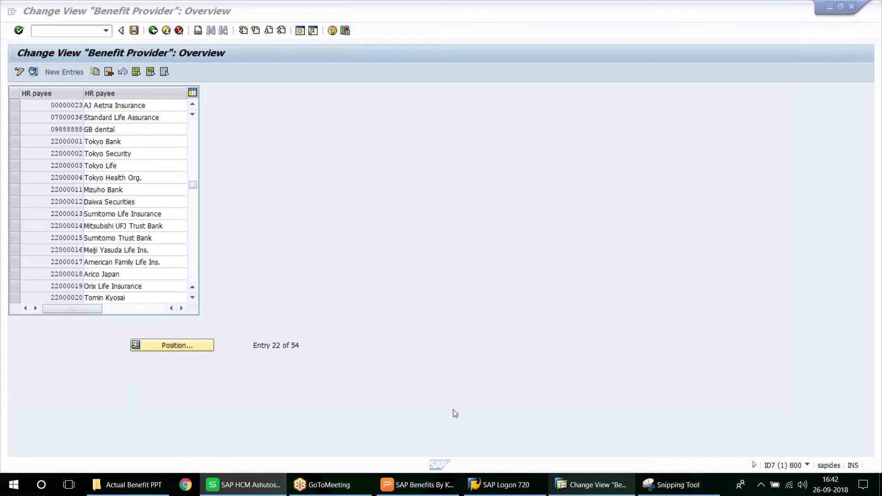
left_click(153, 31)
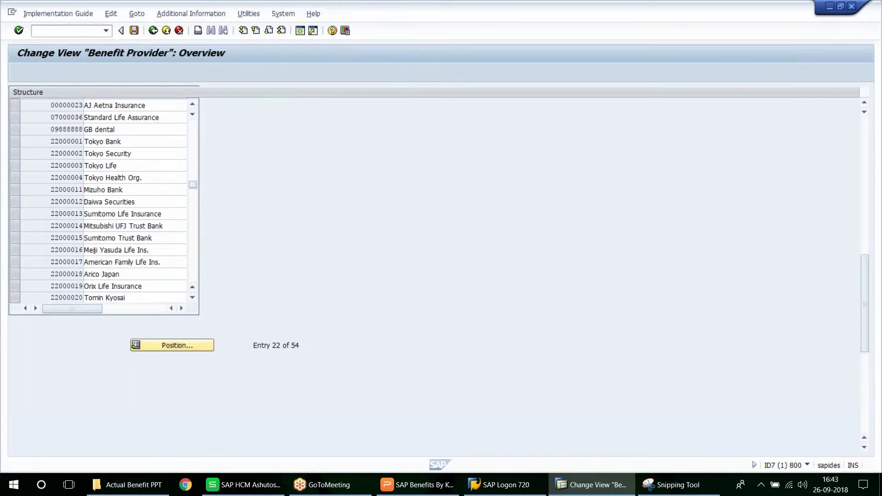
left_click(130, 229)
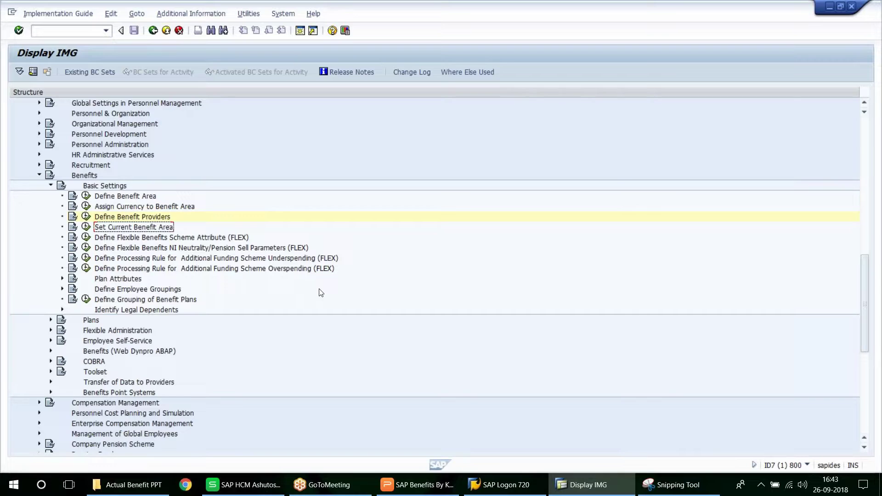
left_click(244, 485)
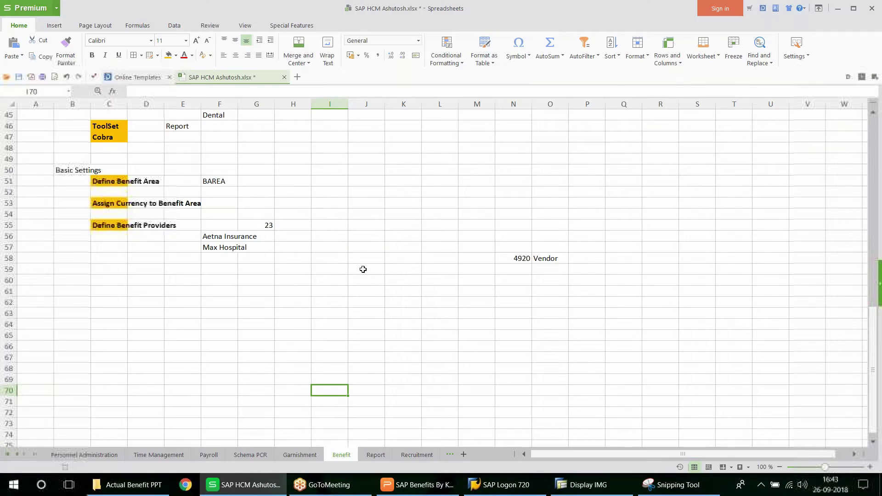
left_click(111, 292)
type("Set Current Benefit Area")
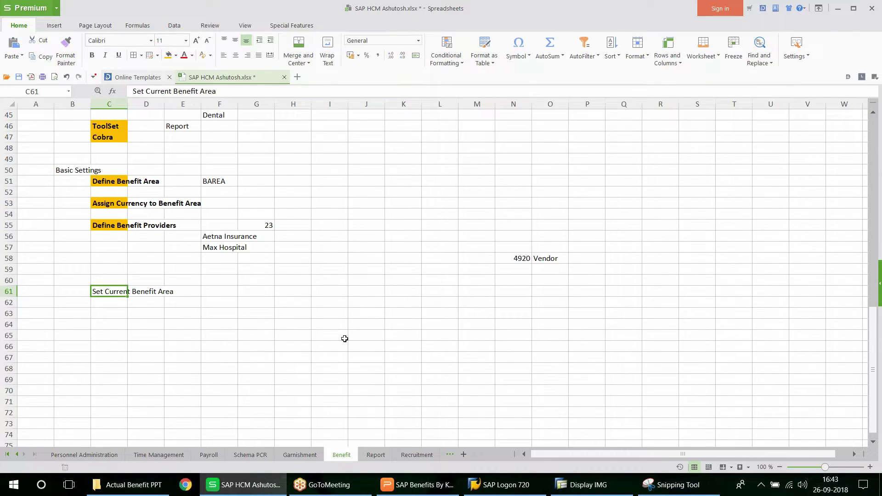
Step: Copy the bold orange heading format from Define Benefit Providers in C55 to Set Current Benefit Area in C61
left_click(106, 225)
left_click(66, 50)
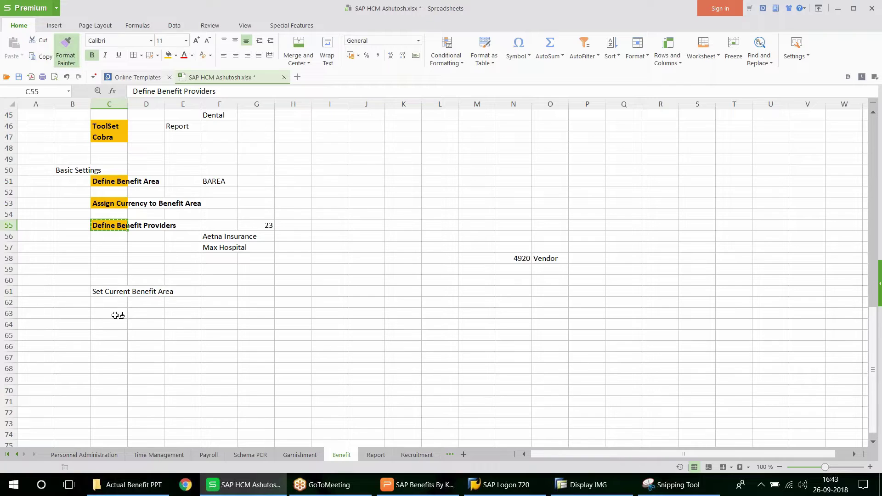
left_click(112, 290)
Step: Switch to SAP and choose AJ as the current benefit area in the benefit area selection
left_click(585, 485)
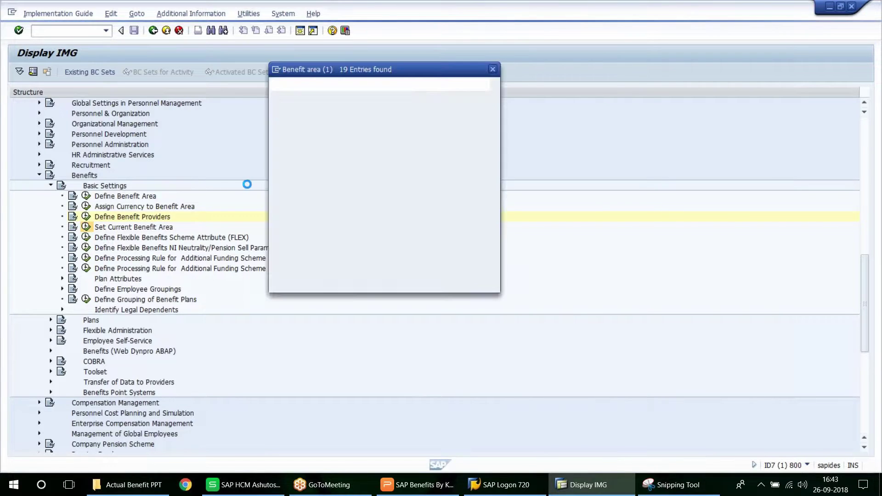
double_click(280, 246)
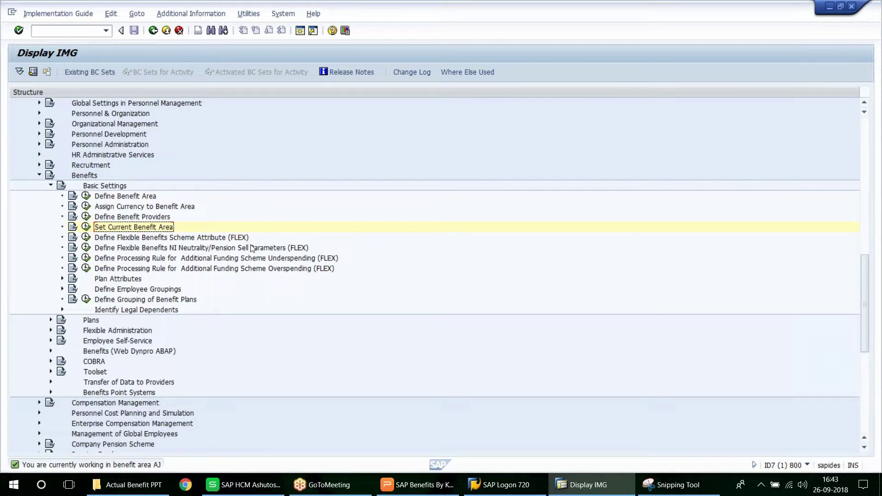
left_click(237, 241)
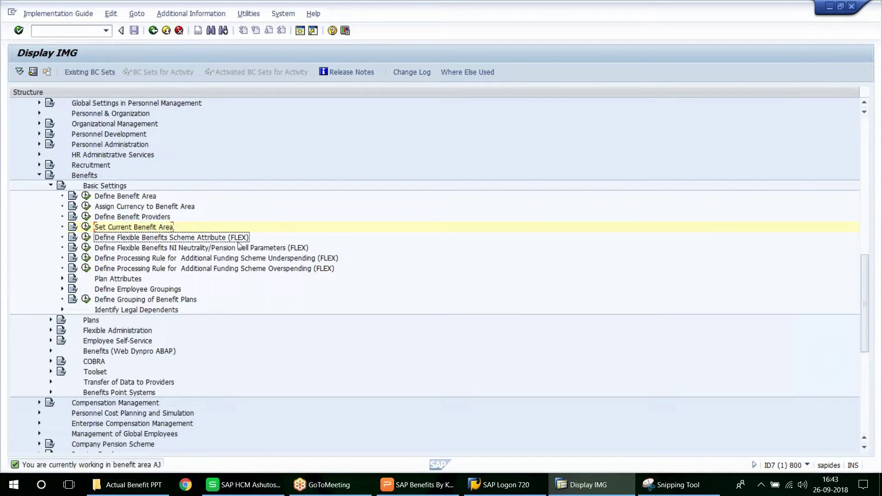
left_click(271, 258)
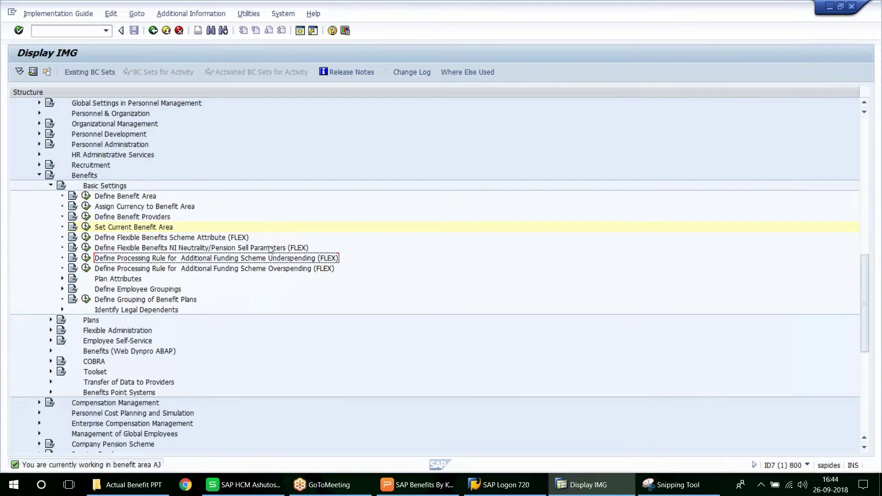
left_click(200, 240)
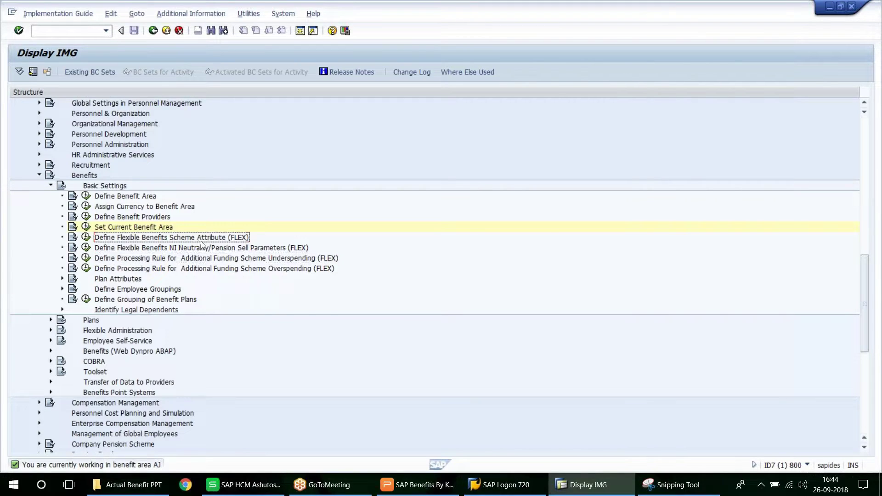
left_click(225, 251)
left_click(231, 259)
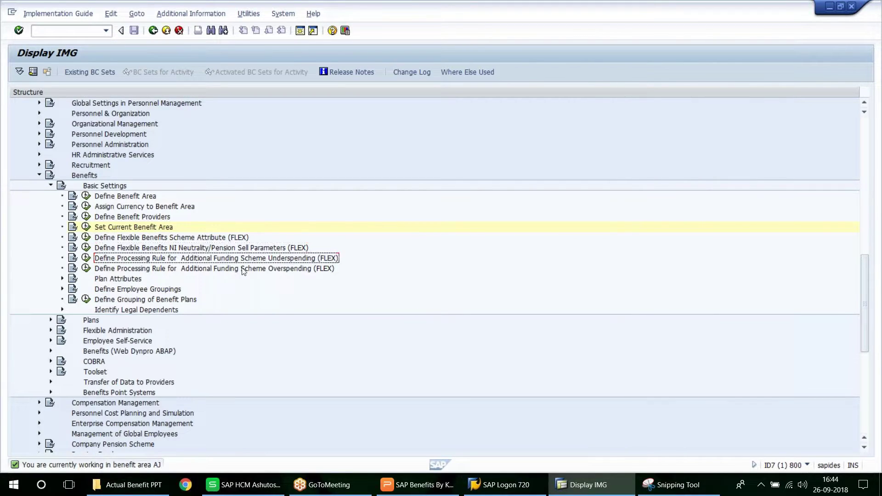
left_click(242, 269)
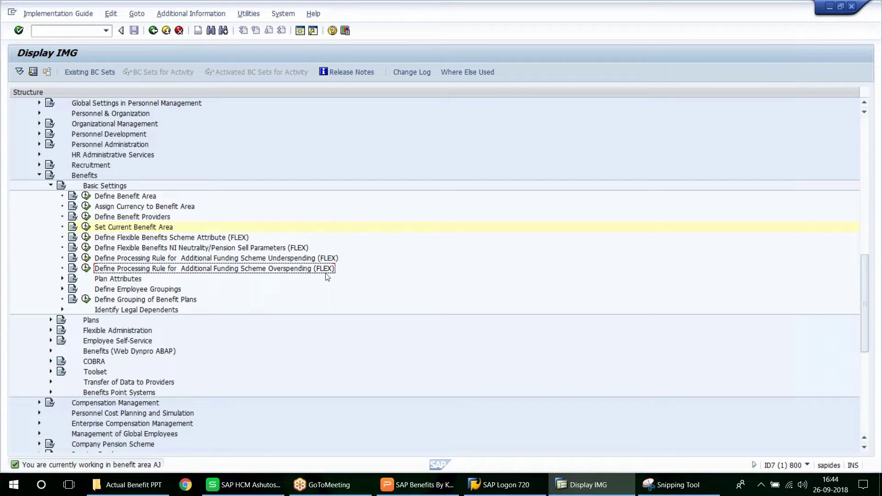
Step: Copy the activity name Define Flexible Benefits Scheme Attribute (FLEX) from SAP into spreadsheet cell C63 and give it the heading format of C61
left_click(156, 239)
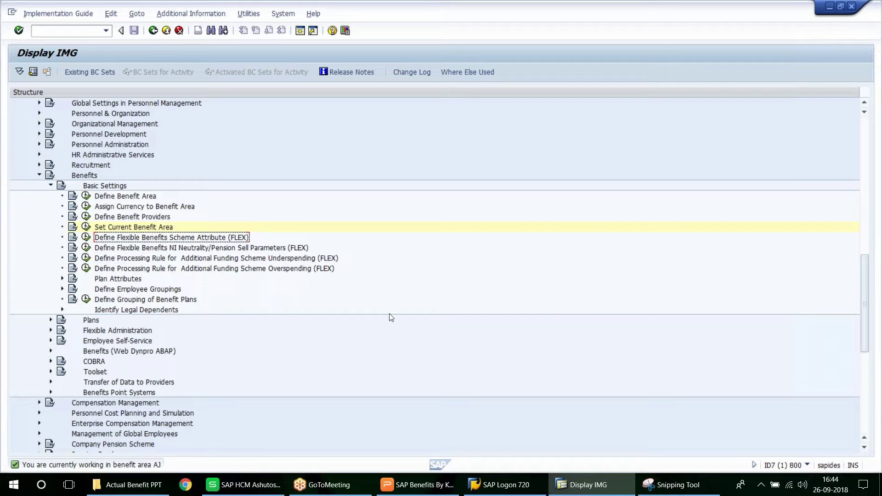
left_click(256, 483)
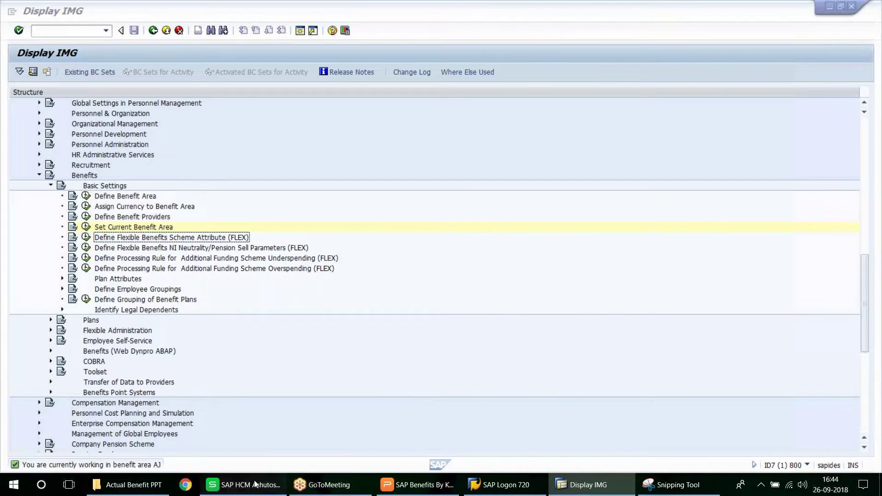
key("Down")
key("ctrl+v")
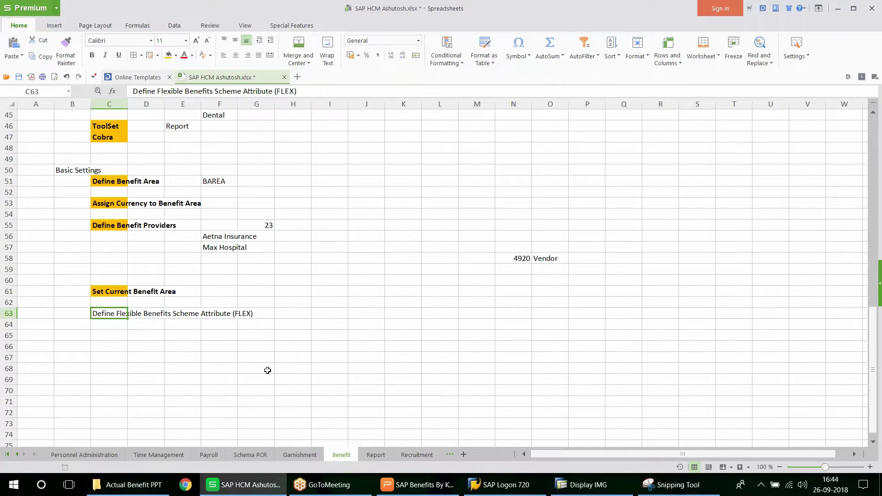
scroll(267, 370, "down", 2)
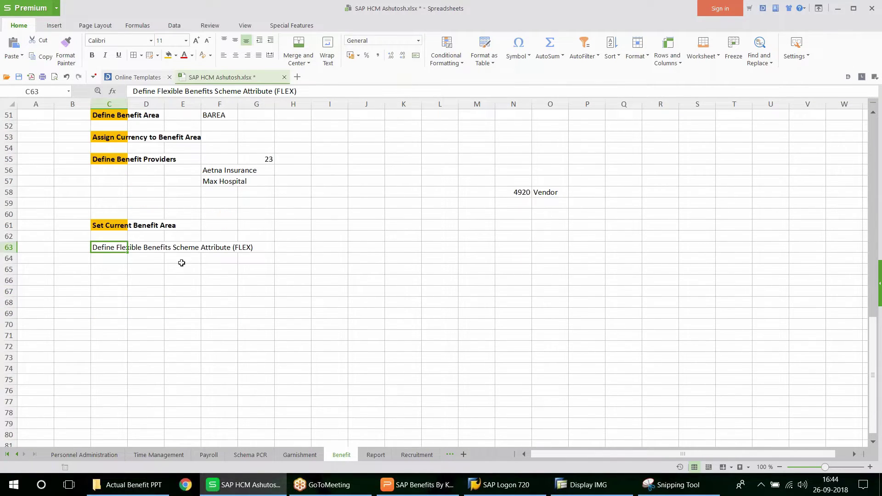
left_click(121, 225)
key("ctrl+shift+c")
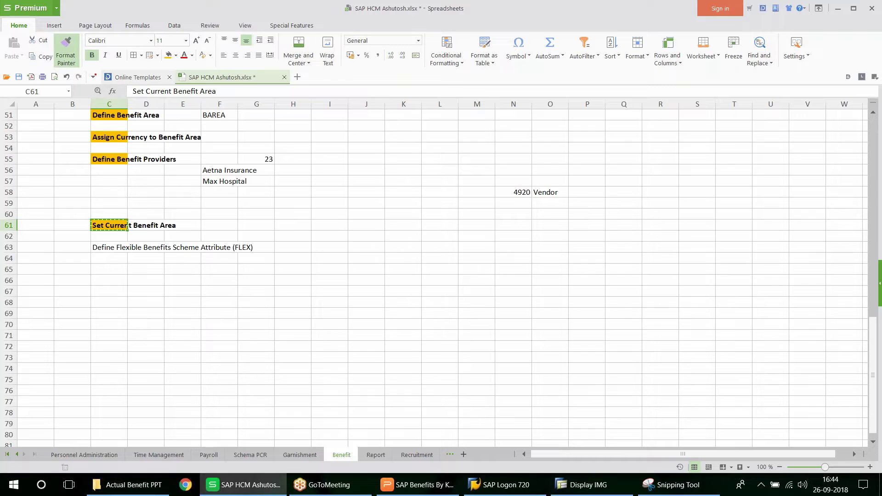
left_click(97, 248)
Step: In SAP, examine the AJ benefit area's entry in the Define Flexible Benefits Scheme Attribute activity and return to the IMG structure
left_click(574, 484)
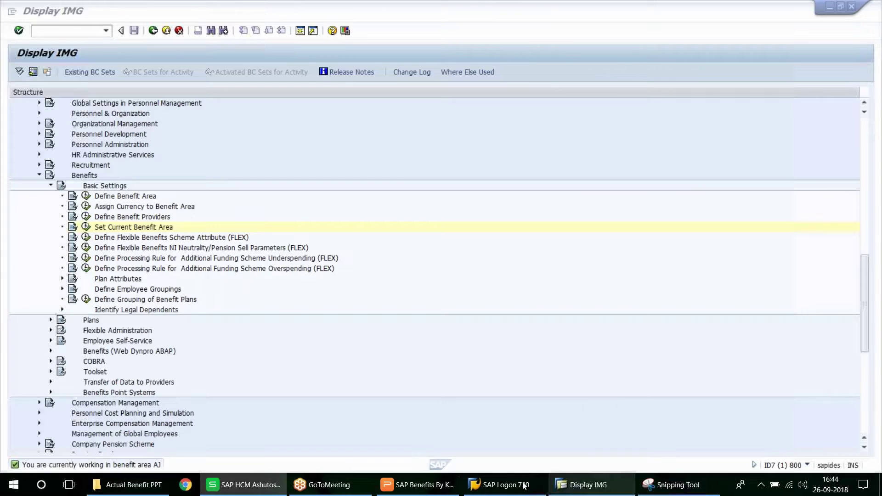
left_click(86, 237)
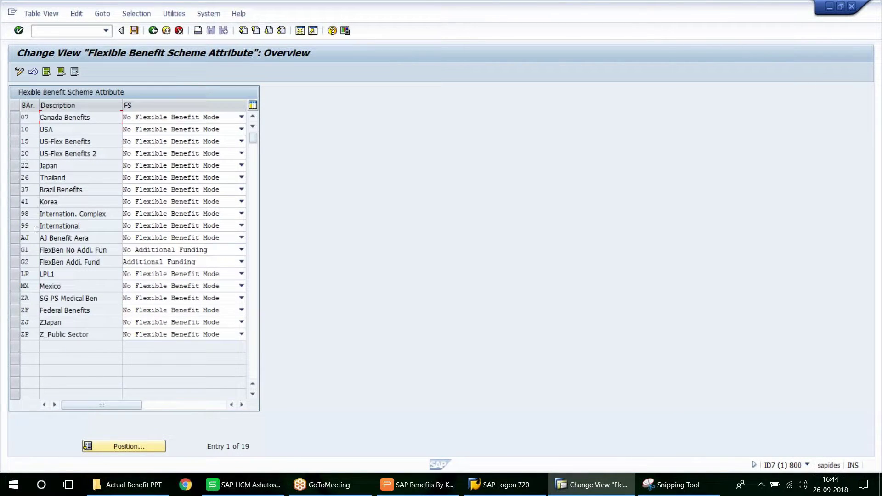
left_click(23, 237)
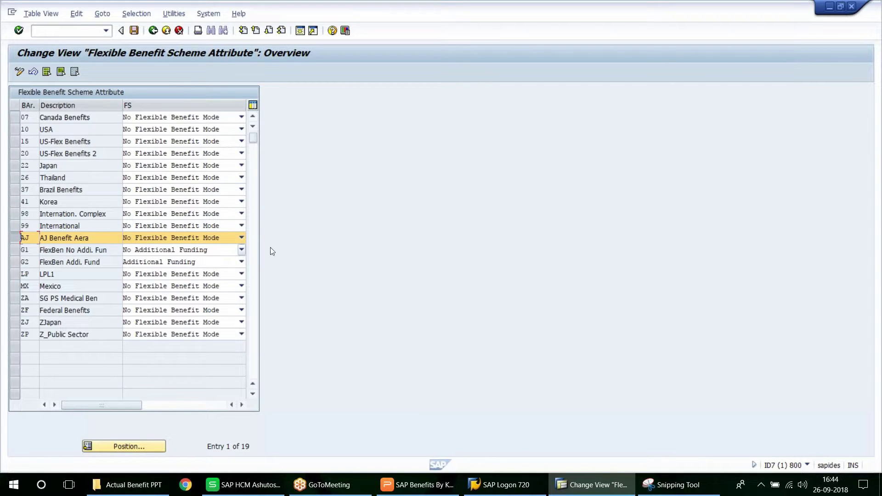
left_click(153, 30)
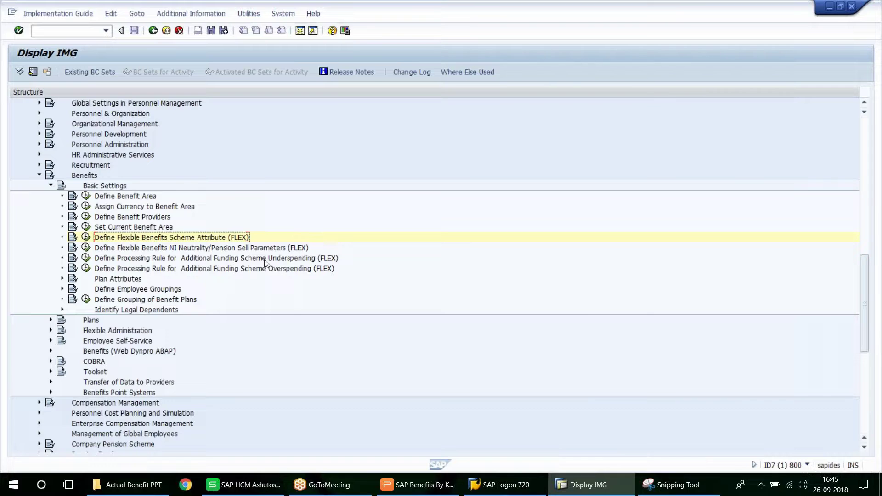
Step: Copy the activity name Define Flexible Benefits NI Neutrality/Pension Sell Parameters (FLEX) into spreadsheet cell C65 and give it the heading format of C63
left_click(190, 252)
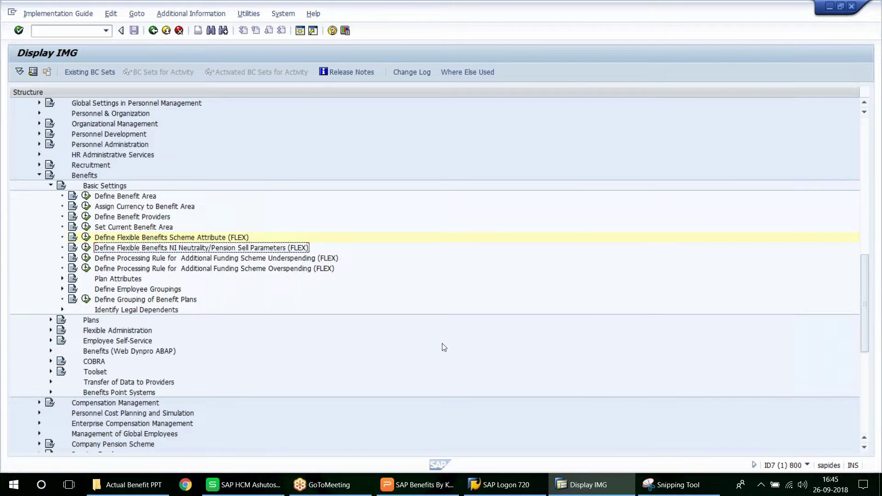
left_click(247, 487)
left_click(101, 268)
key("ctrl+v")
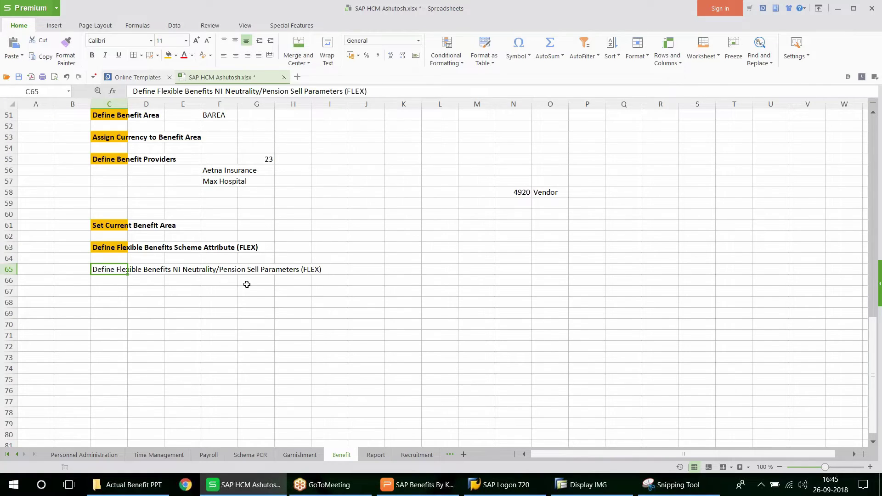
left_click(108, 250)
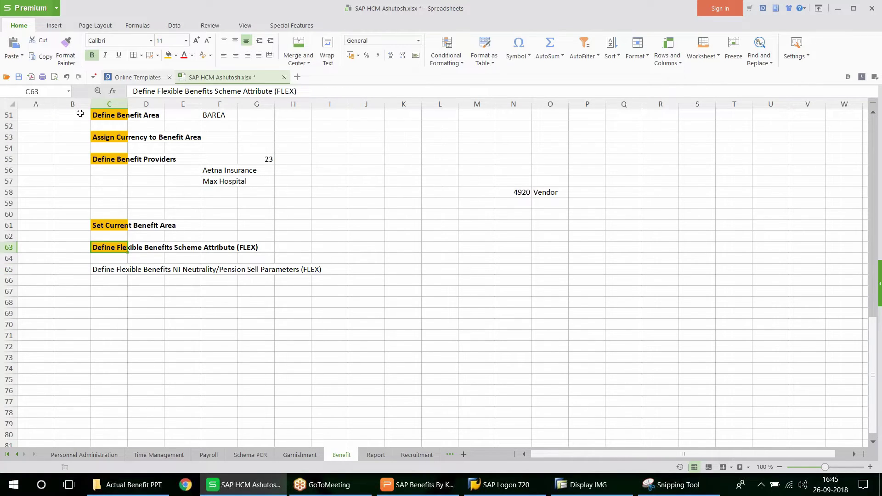
left_click(66, 51)
left_click(109, 270)
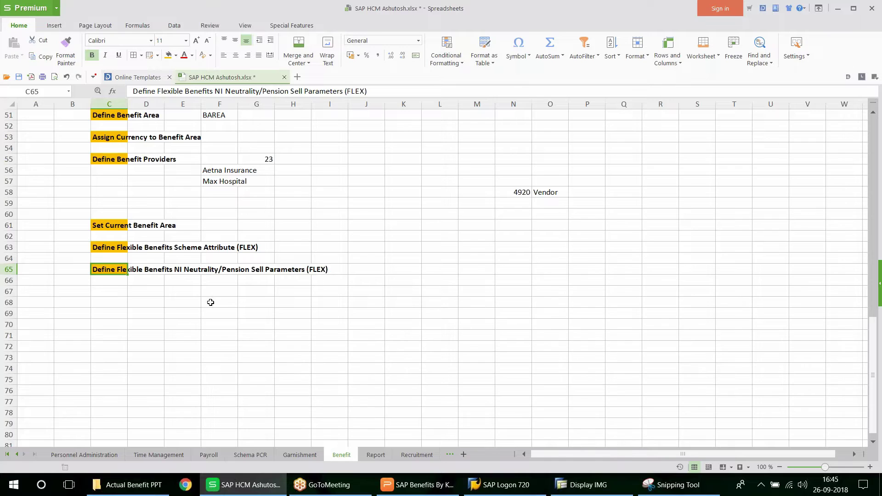
Step: In SAP, examine the AJ benefit area's NI neutrality and pension sell check settings and return to the IMG structure
left_click(582, 484)
left_click(87, 249)
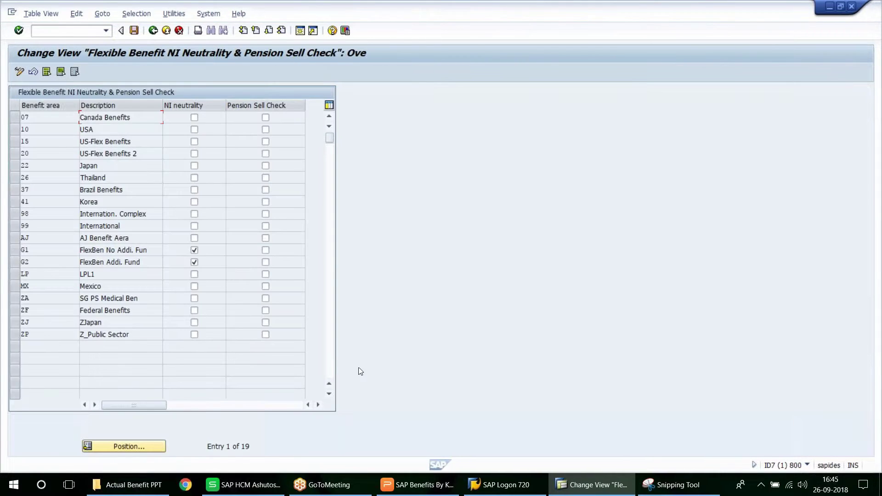
left_click(13, 239)
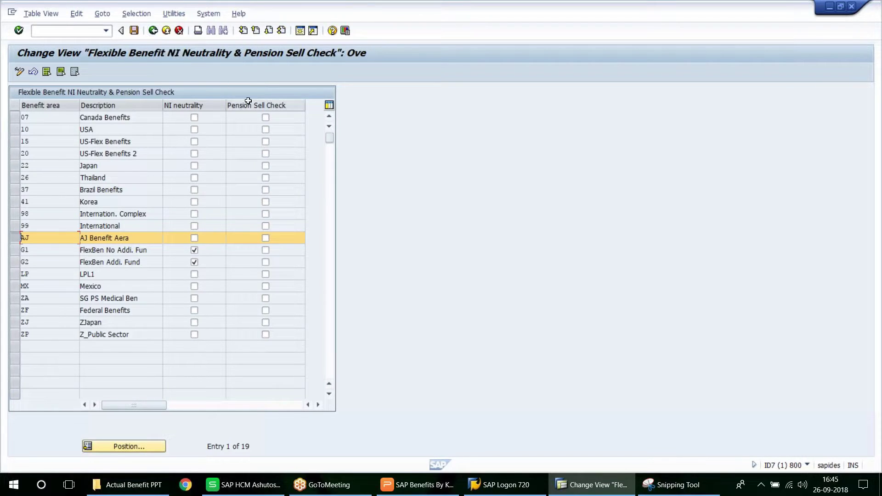
left_click(153, 31)
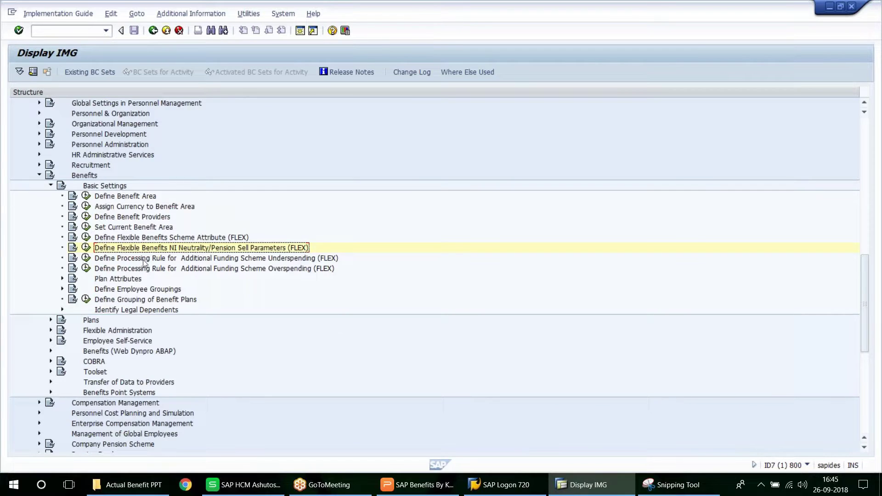
Step: Copy the activity name Define Processing Rule for Additional Funding Scheme Underspending (FLEX) into spreadsheet cell C67 and give it the heading format of C65
left_click(142, 260)
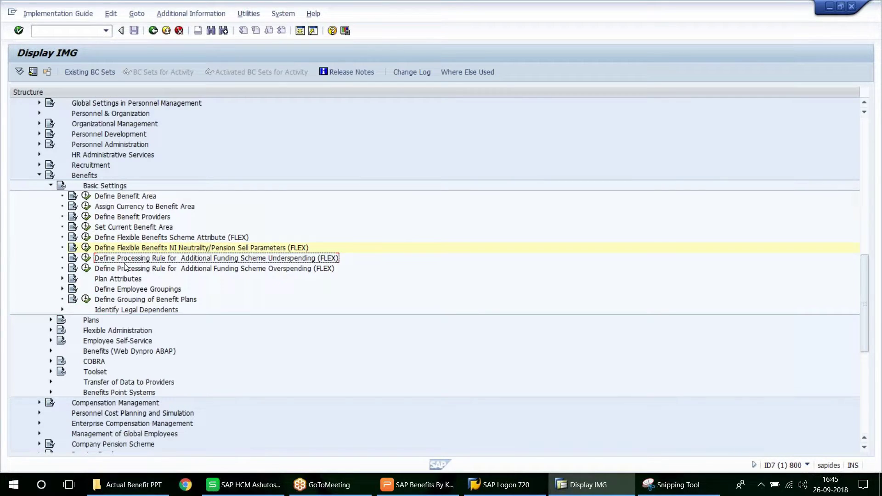
left_click(260, 492)
left_click(106, 293)
key("ctrl+v")
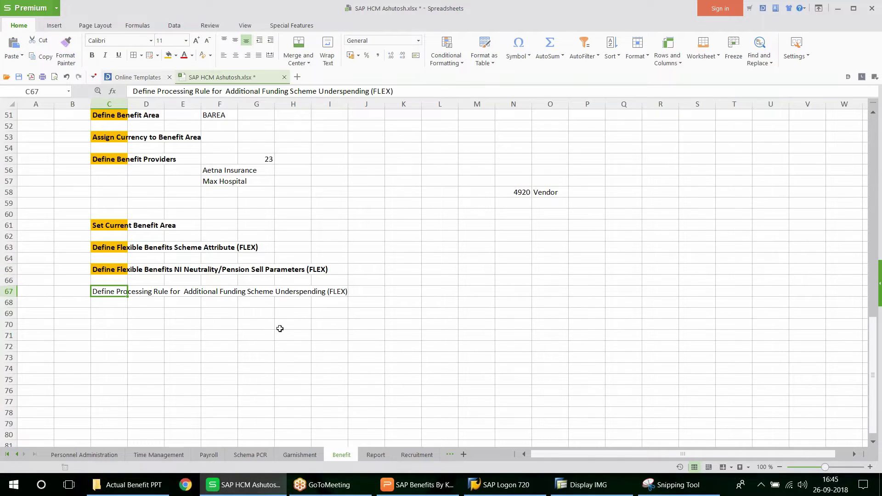
left_click(111, 269)
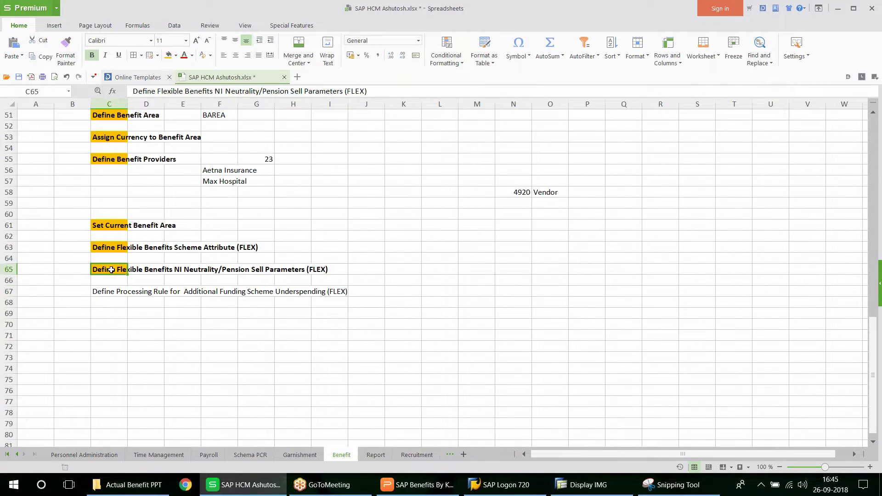
left_click(66, 50)
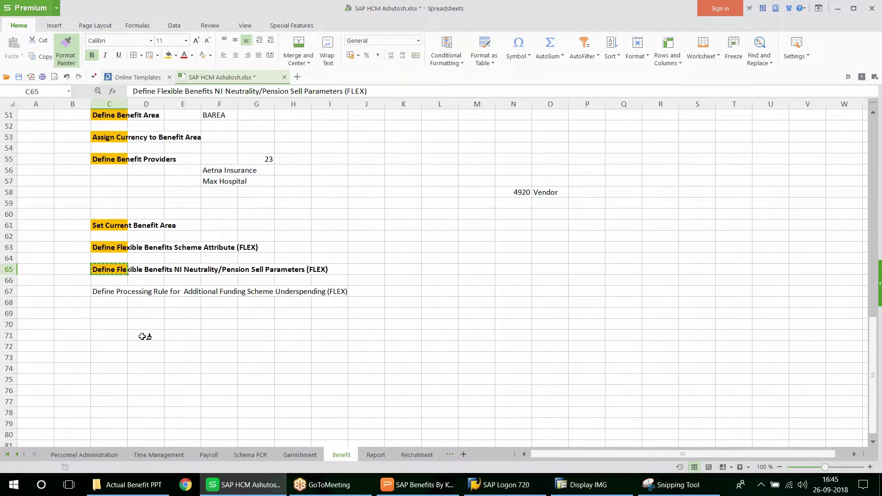
left_click(105, 291)
Step: In SAP, open Define Processing Rule for Additional Funding Scheme Underspending (FLEX) for benefit area AJ and start a new entry
left_click(586, 485)
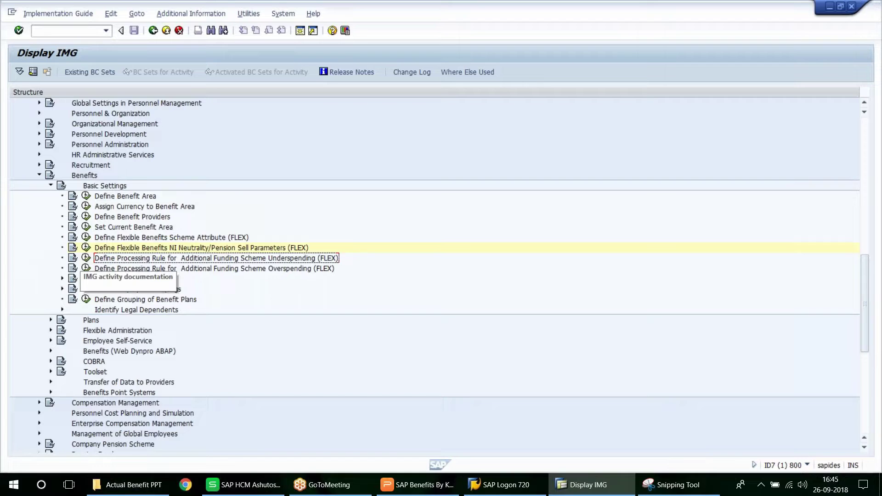
left_click(86, 259)
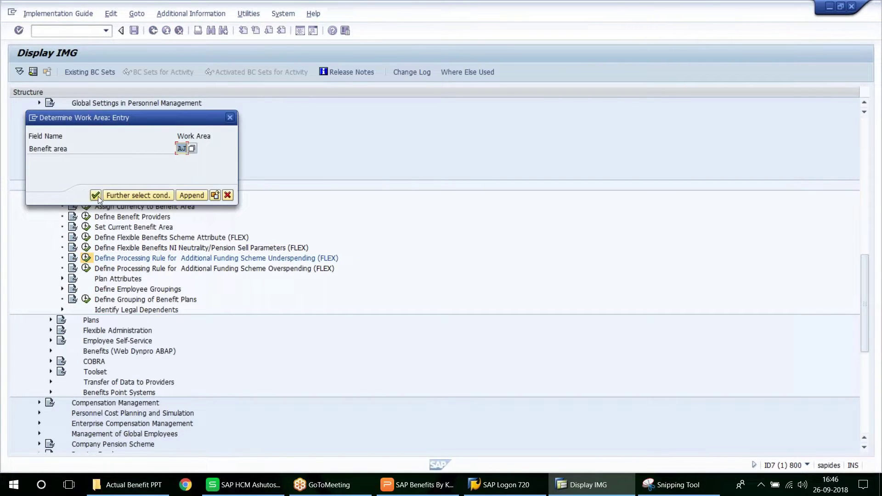
left_click(98, 195)
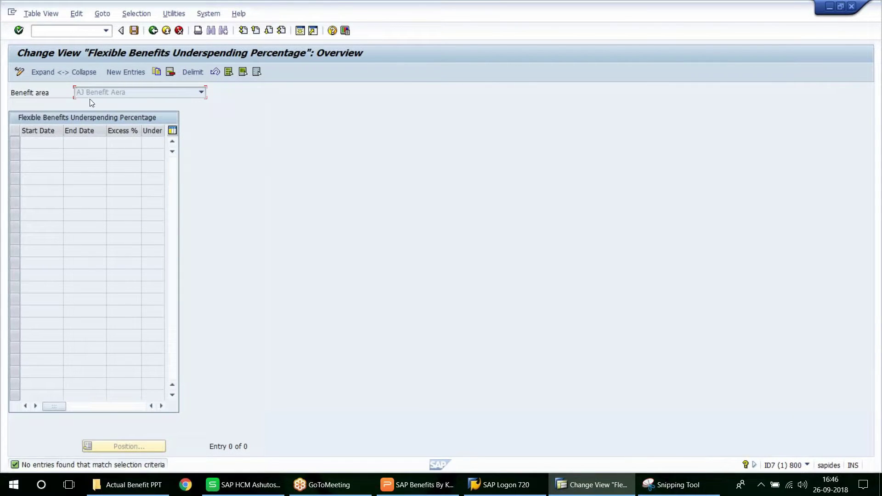
left_click(126, 72)
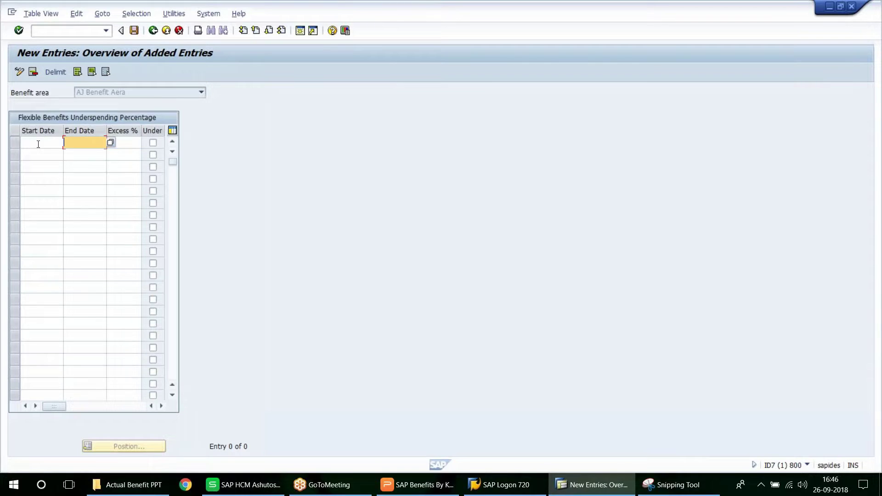
left_click(225, 491)
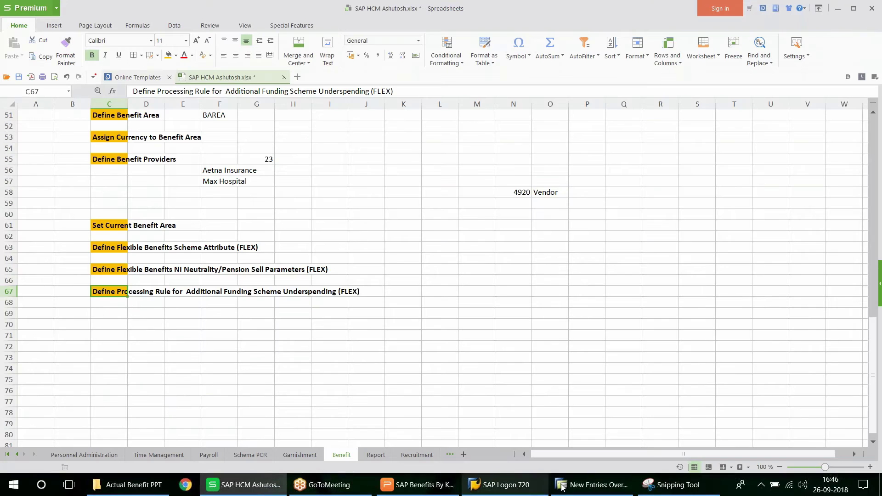
left_click(569, 485)
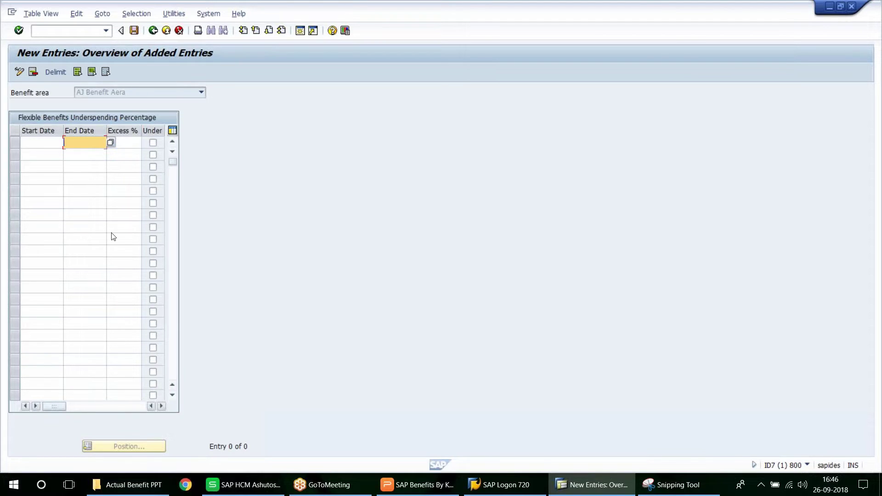
Step: Enter an underspending record valid from 01.01.2017 to 31.12.9999, save it and return to the IMG structure
left_click(37, 141)
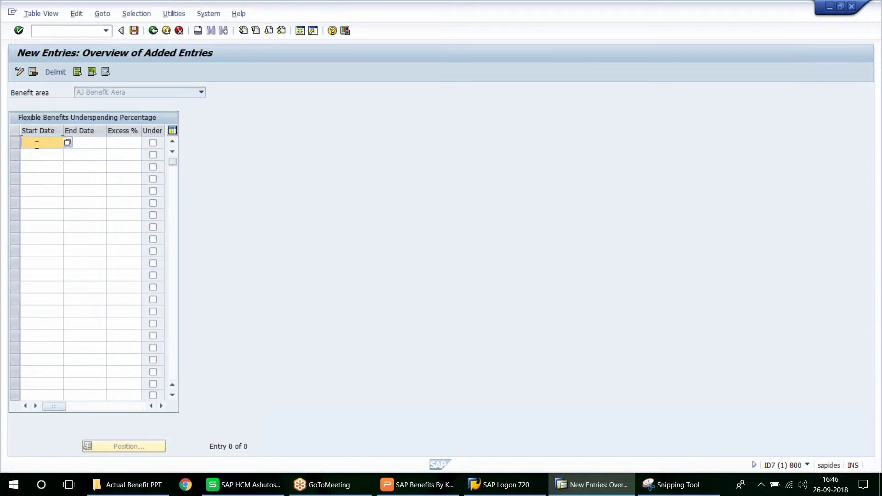
type("01")
key("Down")
key("Return")
key("Tab")
type("31")
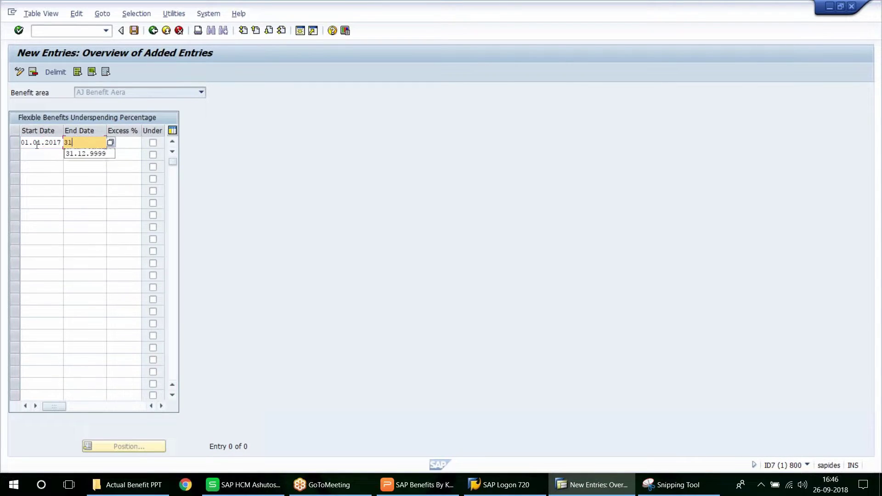
type(".12.")
key("Down")
key("Return")
key("Tab")
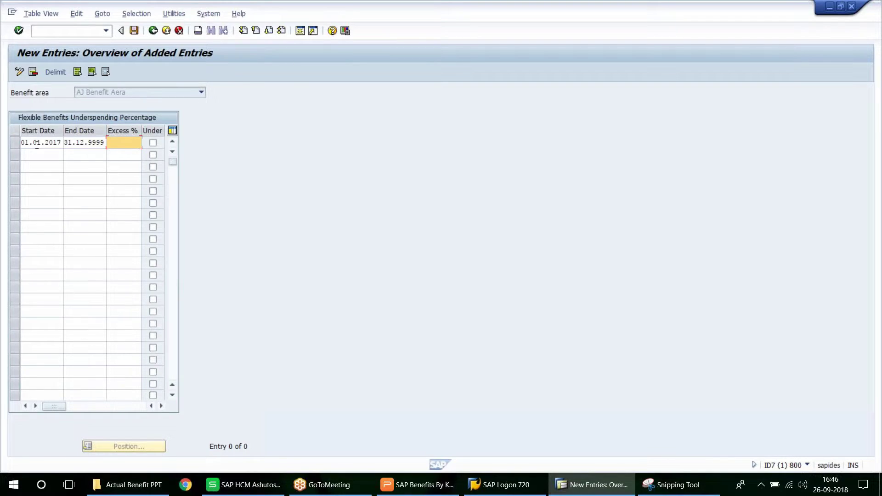
key("Return")
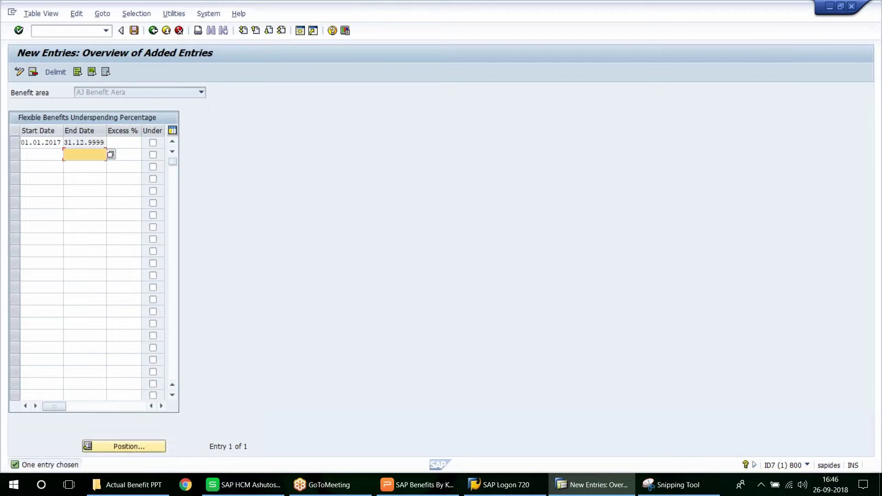
left_click(133, 31)
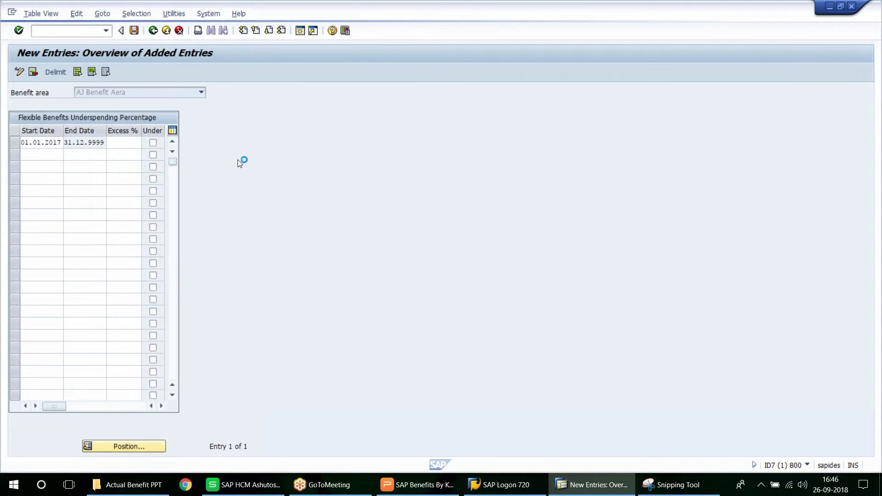
left_click(169, 195)
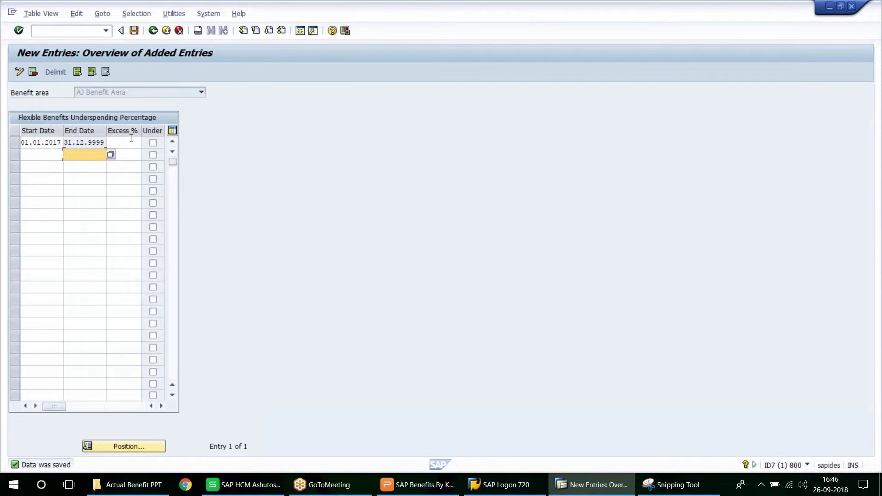
left_click(153, 31)
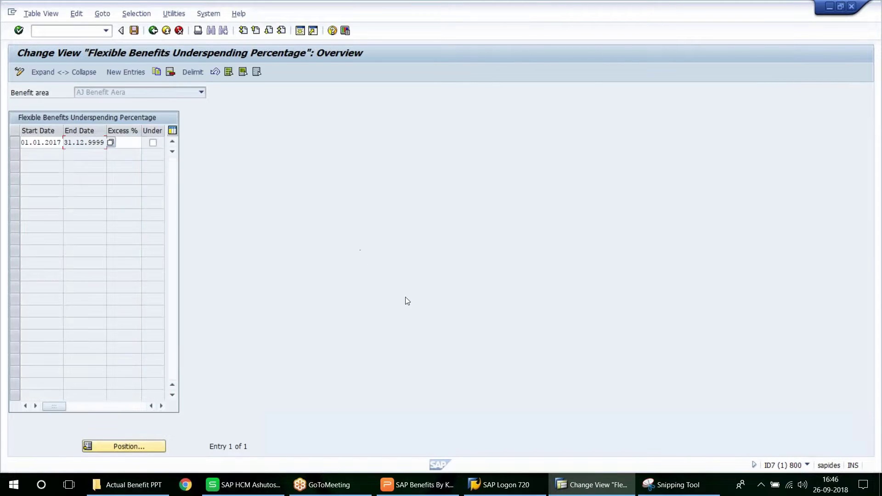
left_click(153, 30)
Step: Copy the activity name Define Processing Rule for Additional Funding Scheme Overspending (FLEX) into spreadsheet cell C69 and give it the heading format of C67
left_click(150, 268)
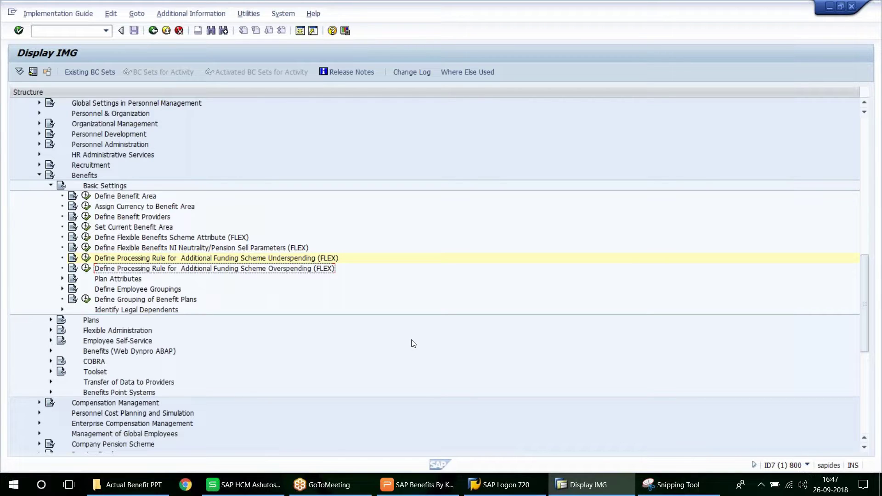
left_click(251, 486)
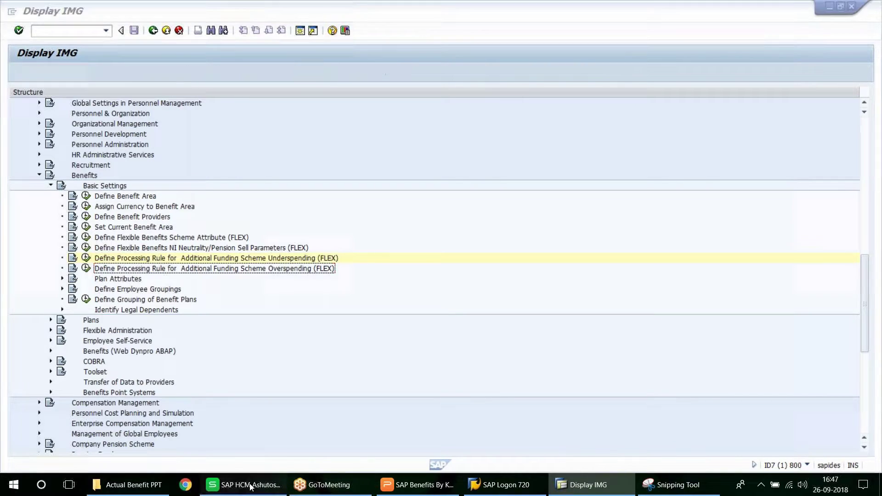
type("Define Processing Rule for  Additional Funding Scheme Overspending (FLEX)")
left_click(111, 294)
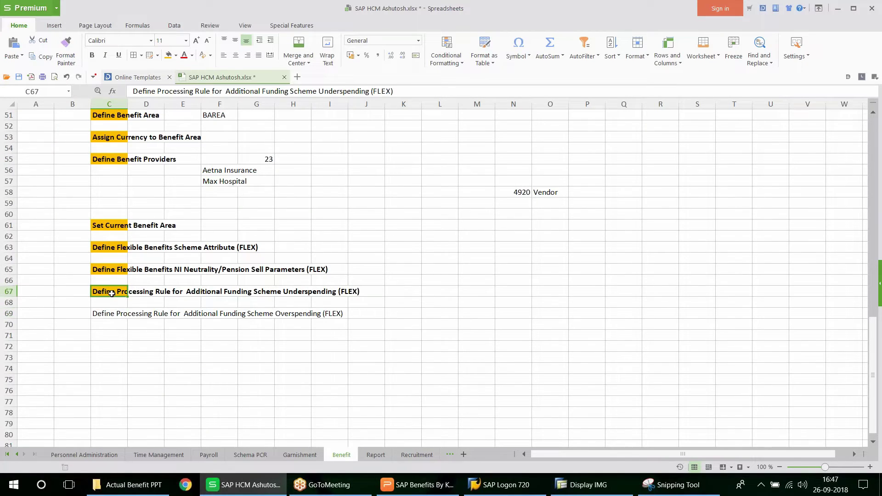
left_click(66, 51)
left_click(110, 314)
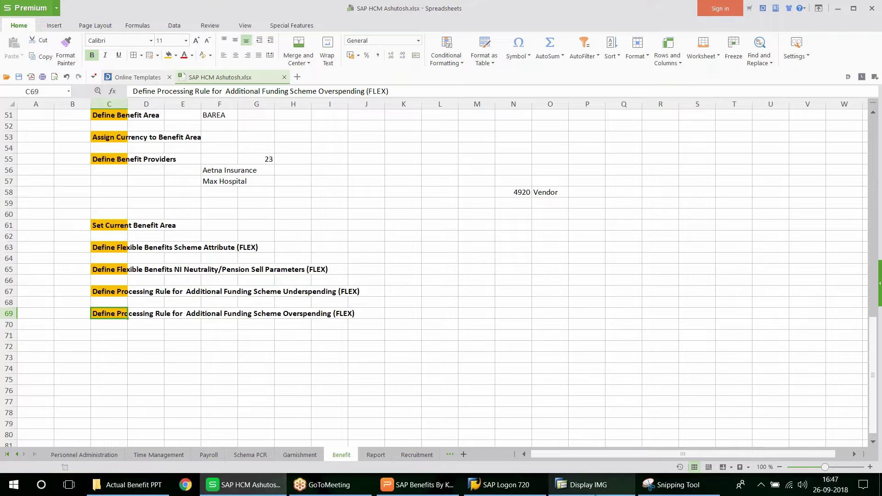
Step: In SAP, examine the AJ benefit area's overspending percentage entry and return to the IMG structure
left_click(581, 485)
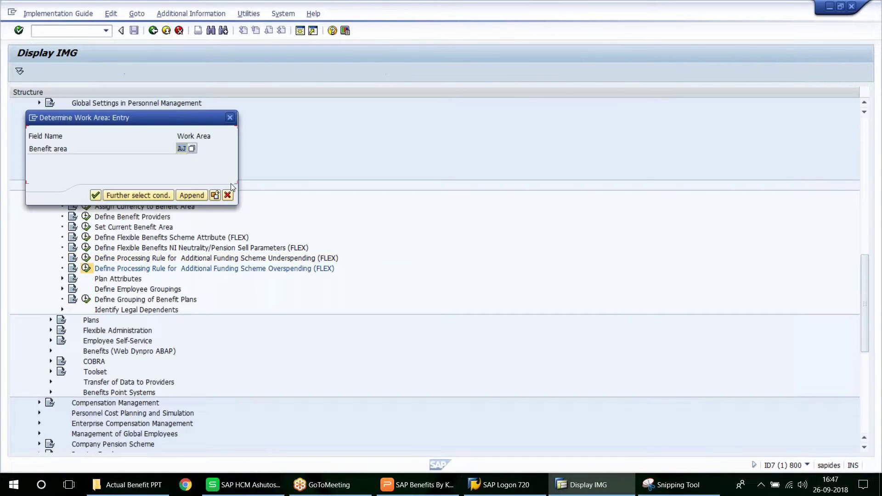
left_click(95, 195)
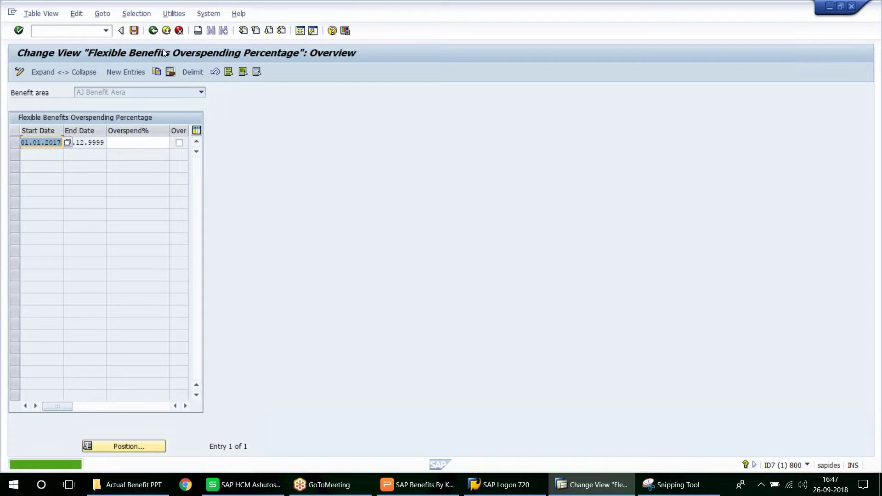
left_click(153, 31)
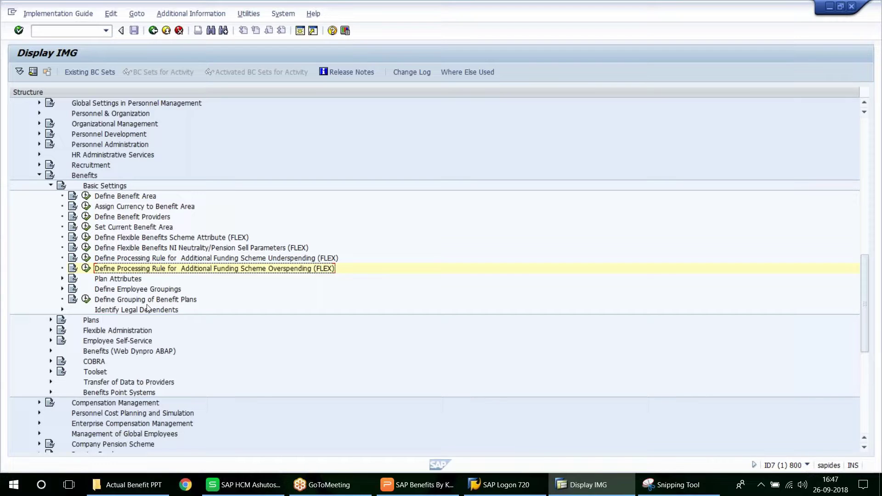
Step: Expand the Plan Attributes node under Basic Settings and copy its name into spreadsheet cell B71
left_click(118, 279)
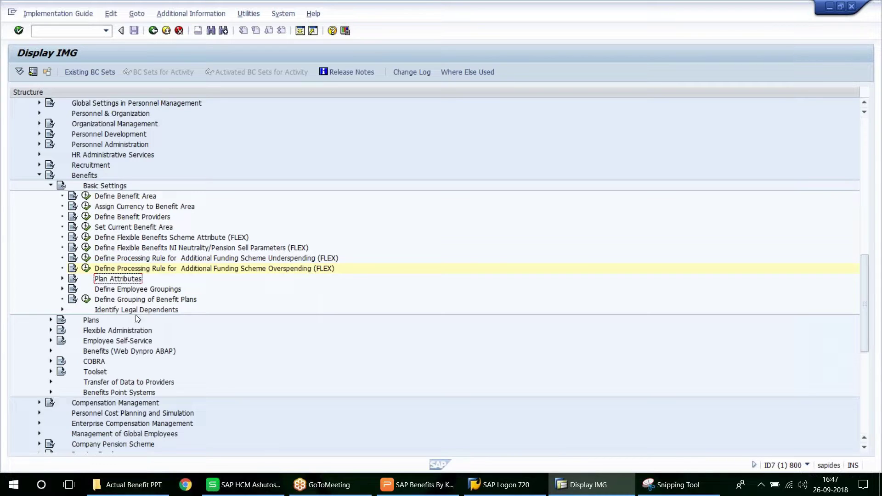
left_click(62, 279)
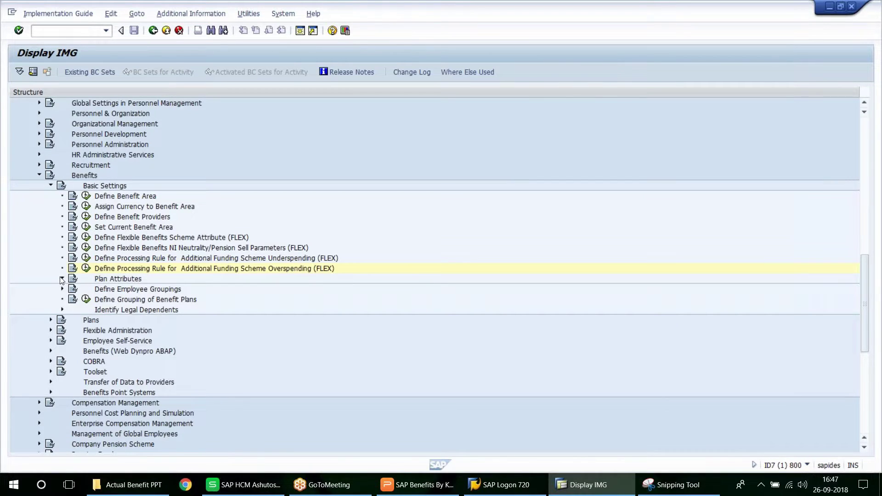
scroll(398, 348, "down", 1)
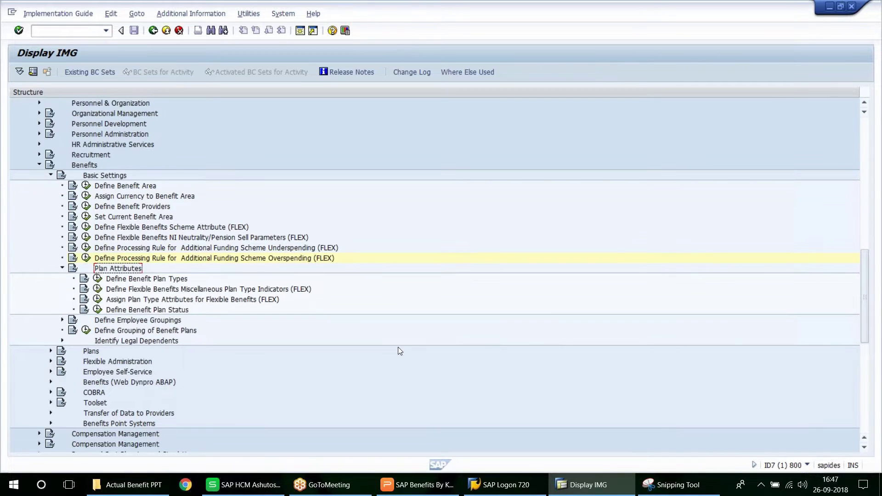
scroll(398, 346, "down", 4)
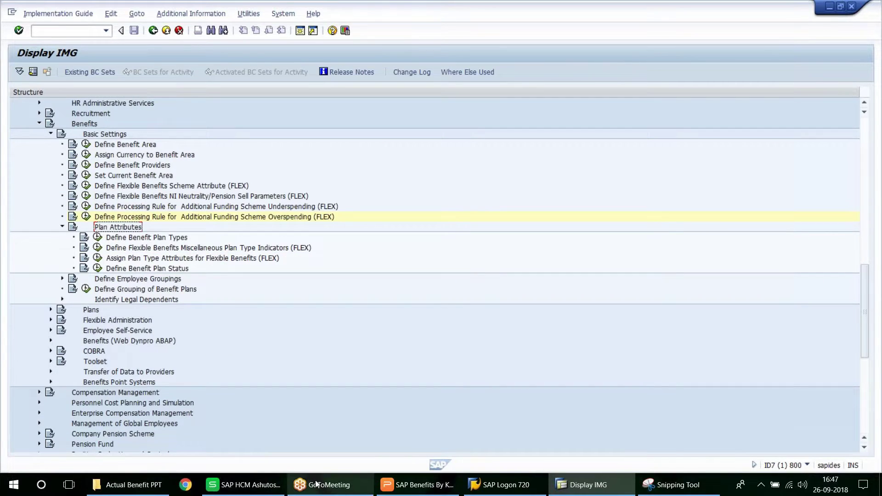
left_click(261, 485)
type("Plan Attributes")
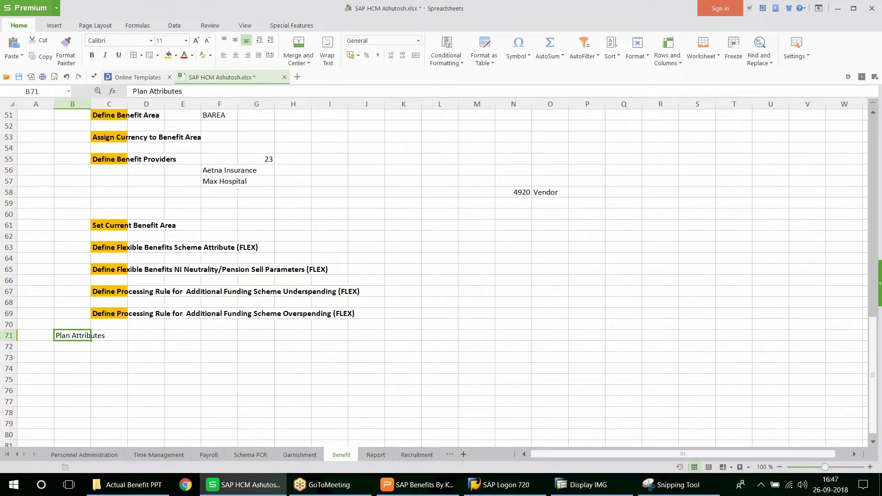
Step: Copy the SAP activity name Define Benefit Plan Types into spreadsheet cell C72 and give it the heading format of C69
left_click(588, 486)
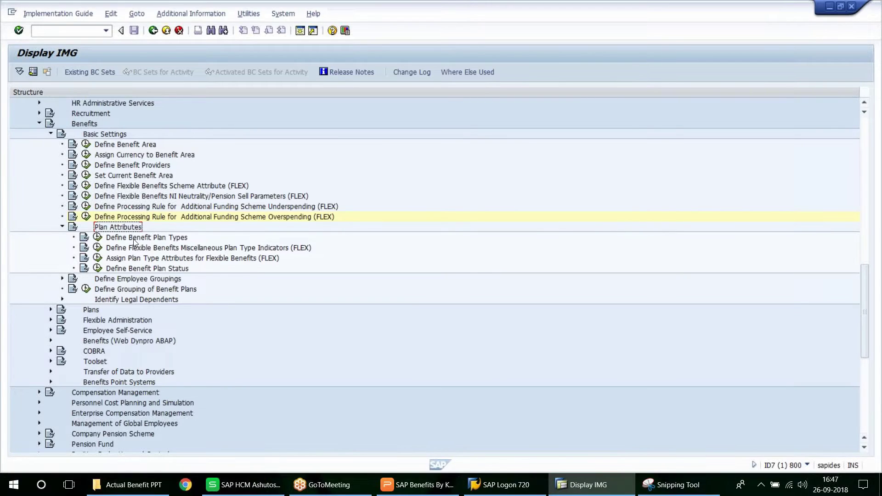
left_click(134, 239)
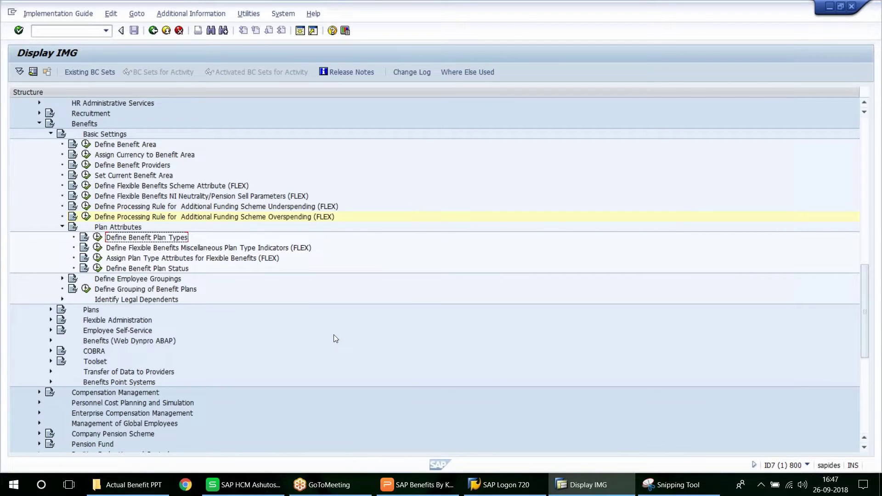
left_click(244, 485)
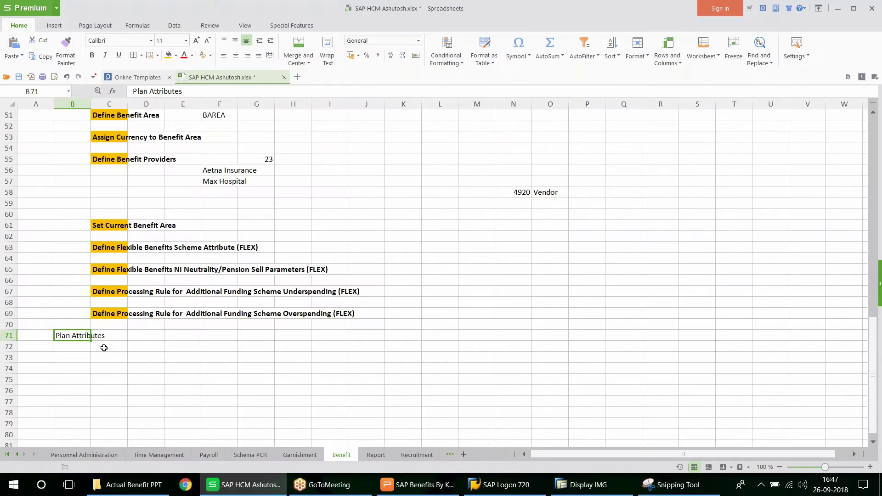
left_click(103, 348)
type("Define Benefit Plan Types")
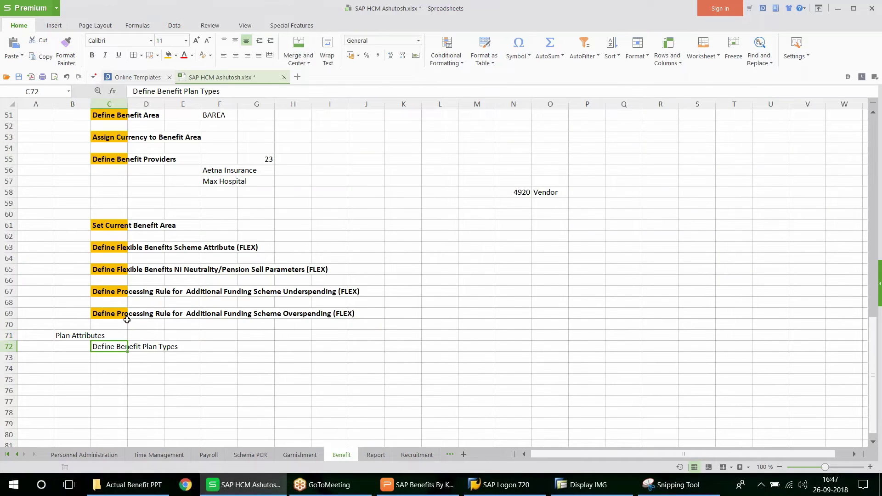
left_click(109, 311)
left_click(66, 50)
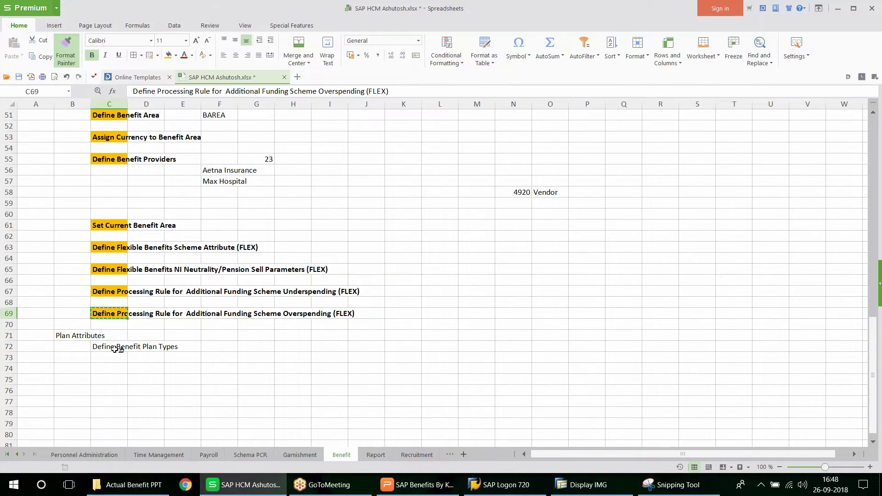
left_click(114, 348)
Step: In SAP, open the Define Benefit Plan Types activity and start a new plan type entry
left_click(567, 485)
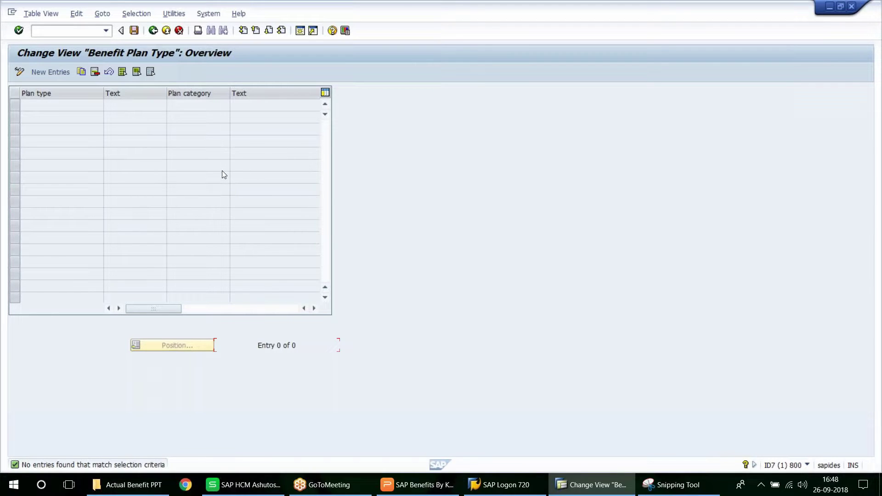
left_click(53, 71)
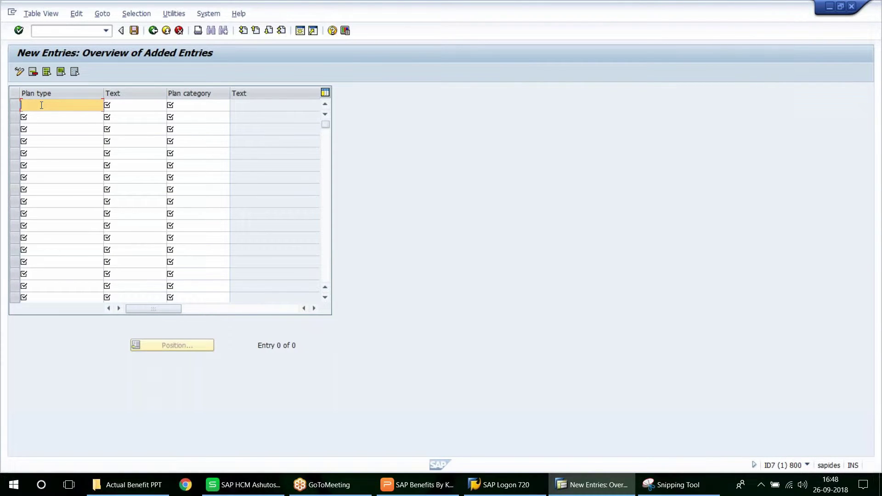
Step: Enter plan type 1000 with the text Health Plan and open the list of possible plan categories
type("1000")
key("Tab")
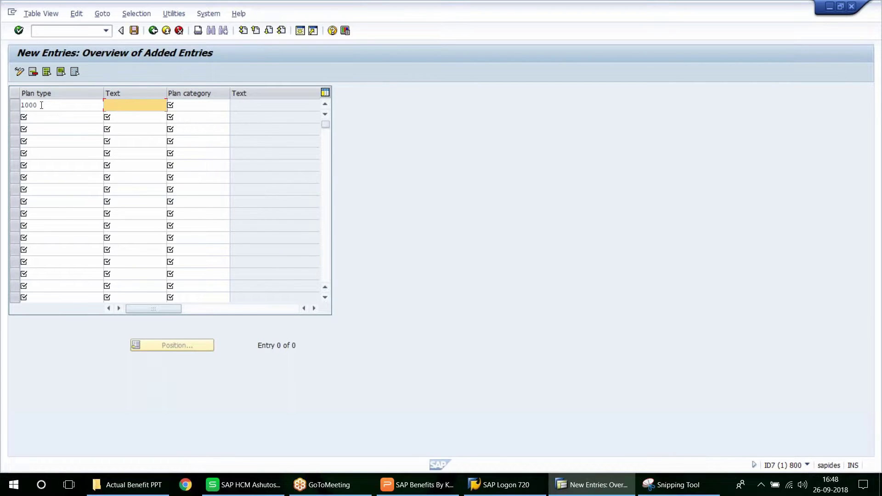
type("He")
key("Down")
key("Return")
key("Tab")
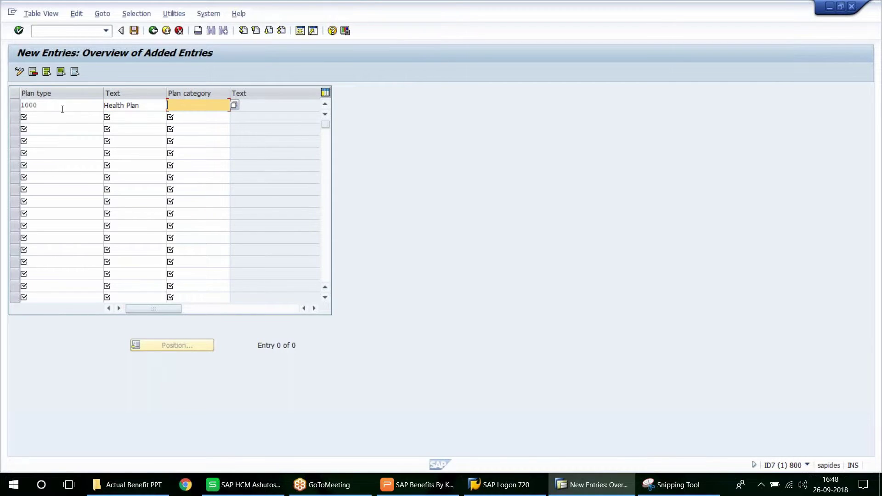
key("Return")
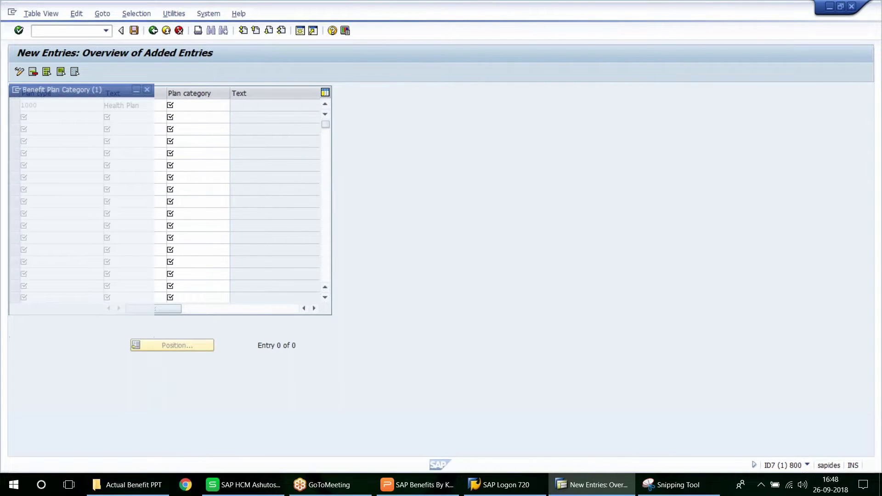
Step: Reposition the Benefit Plan Category list and capture its category table with the Snipping Tool
left_click_drag(110, 87, 391, 81)
left_click(671, 486)
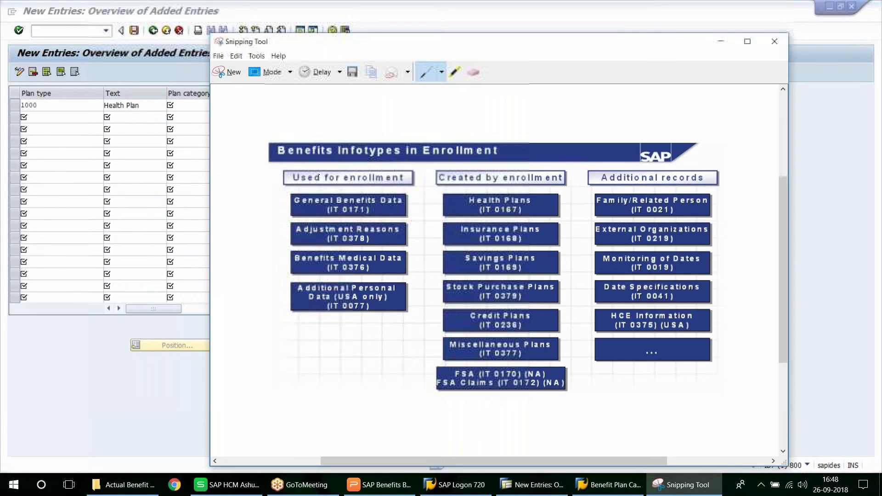
left_click(227, 72)
left_click_drag(288, 91, 420, 198)
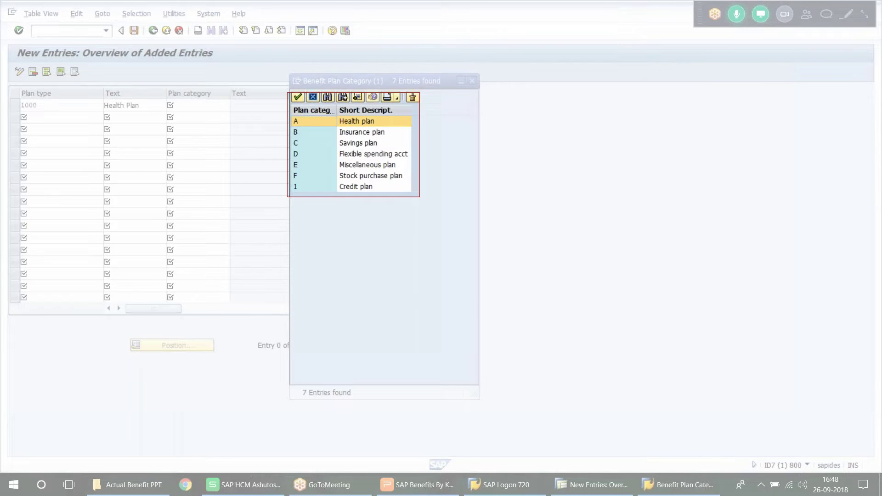
Step: In the SAP HCM spreadsheet's Benefit sheet, insert nine rows directly below the Benefit Category row
left_click(229, 484)
scroll(423, 291, "up", 2)
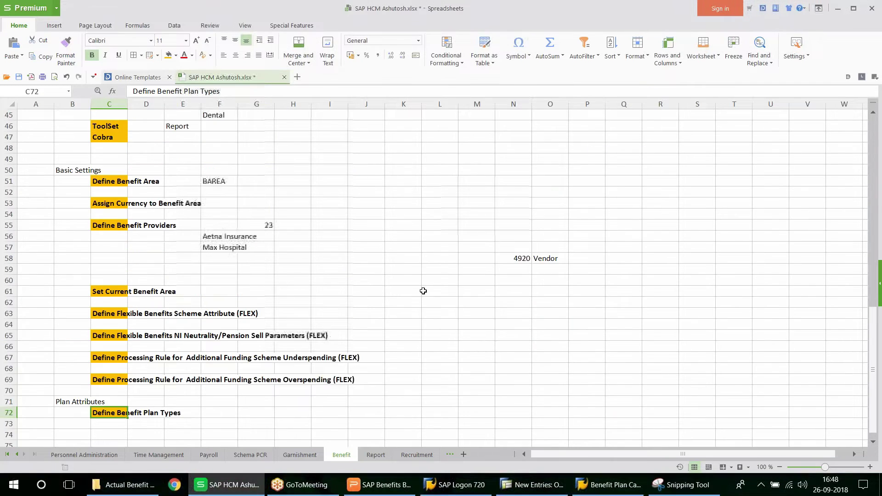
scroll(423, 290, "up", 12)
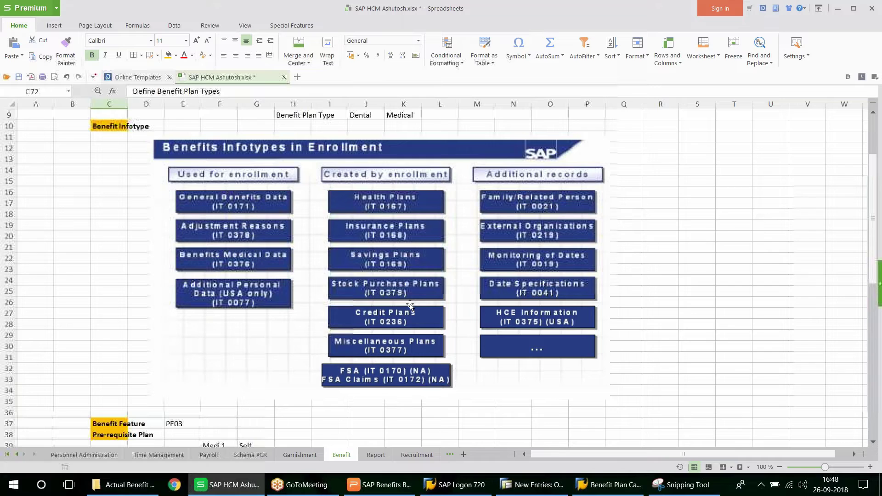
scroll(410, 305, "up", 3)
left_click_drag(9, 181, 8, 269)
right_click(16, 185)
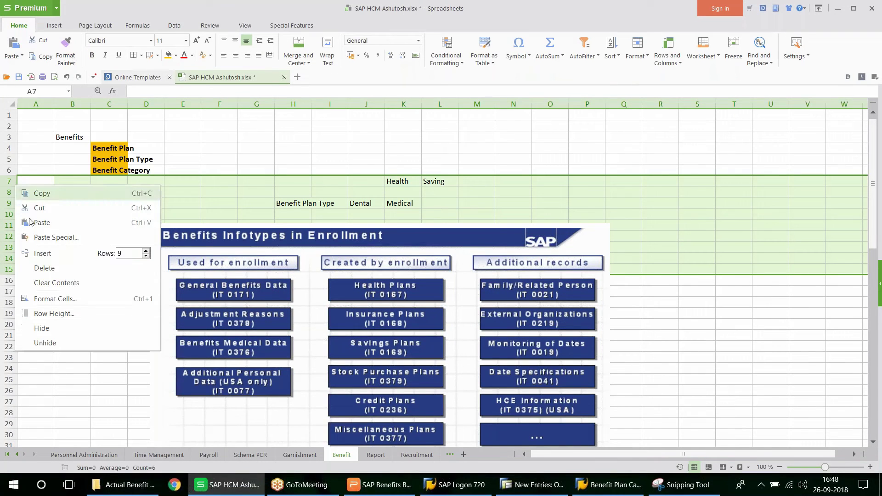
left_click(47, 253)
Step: Paste the captured plan category table at cell N7, in the blank area beside the benefit headings
left_click(515, 179)
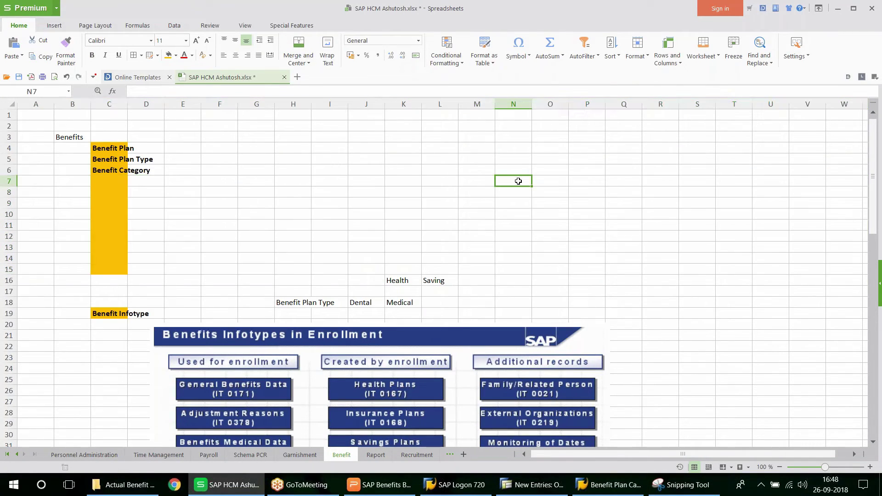
key("ctrl+v")
mouse_move(540, 223)
left_mouse_down()
mouse_move(552, 223)
mouse_move(534, 222)
left_mouse_up()
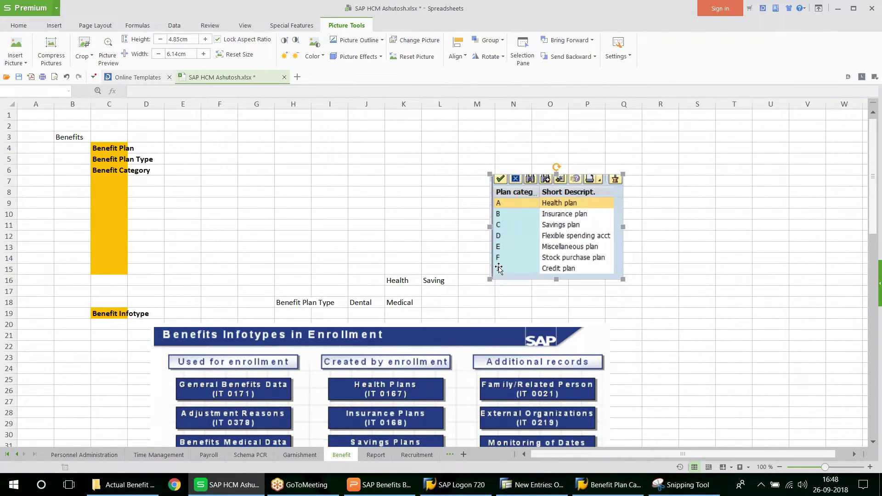
left_click(398, 280)
left_click(439, 280)
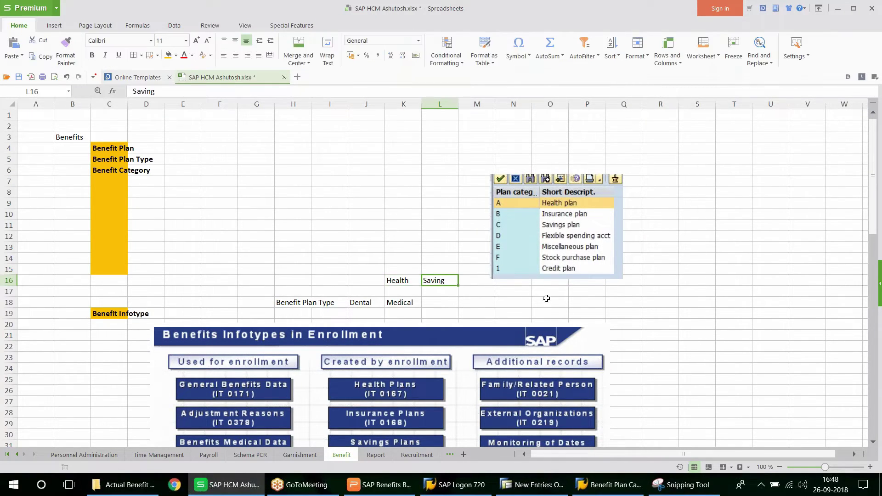
Step: Back in SAP, assign plan category A to plan type 1000 and save the entry to the customizing request
left_click(615, 484)
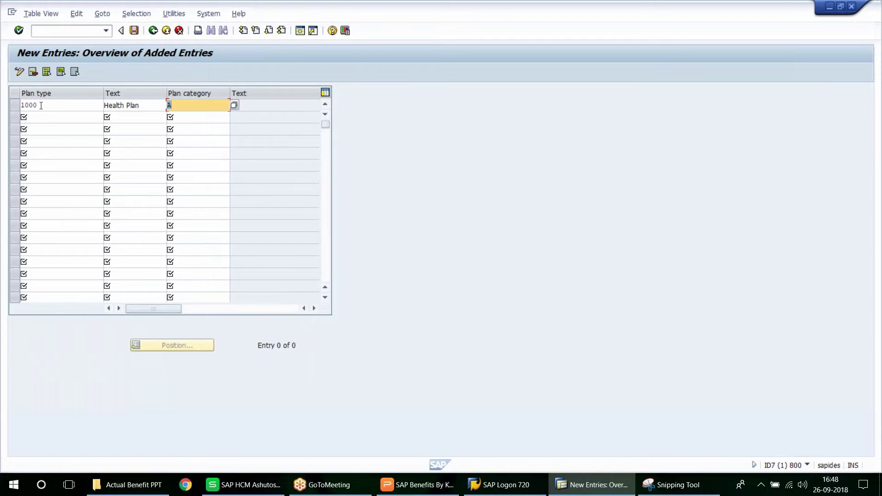
left_click(243, 485)
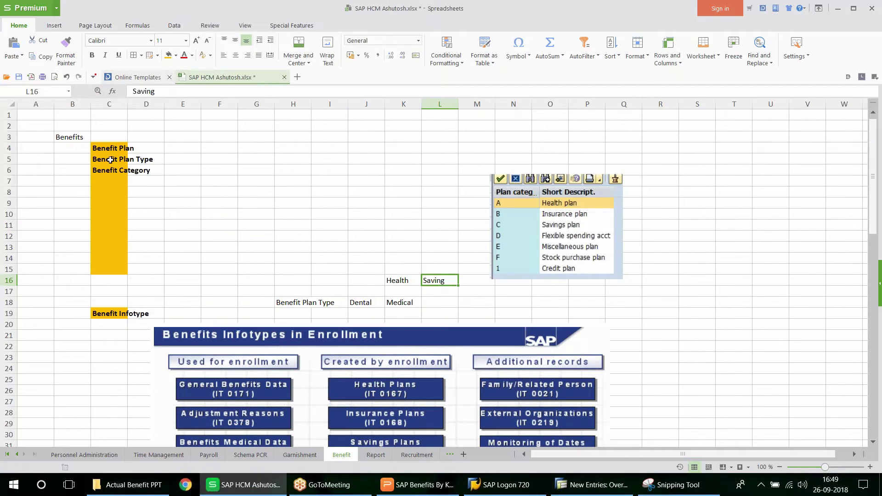
left_click(141, 160)
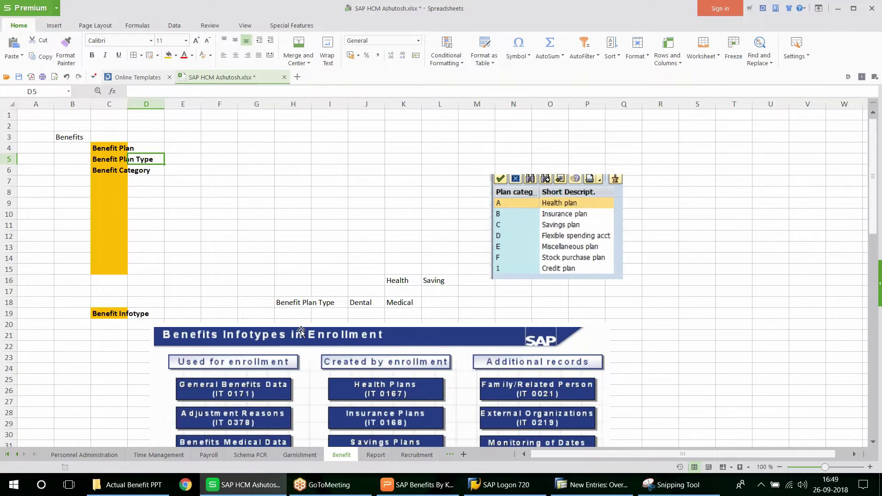
left_click(593, 485)
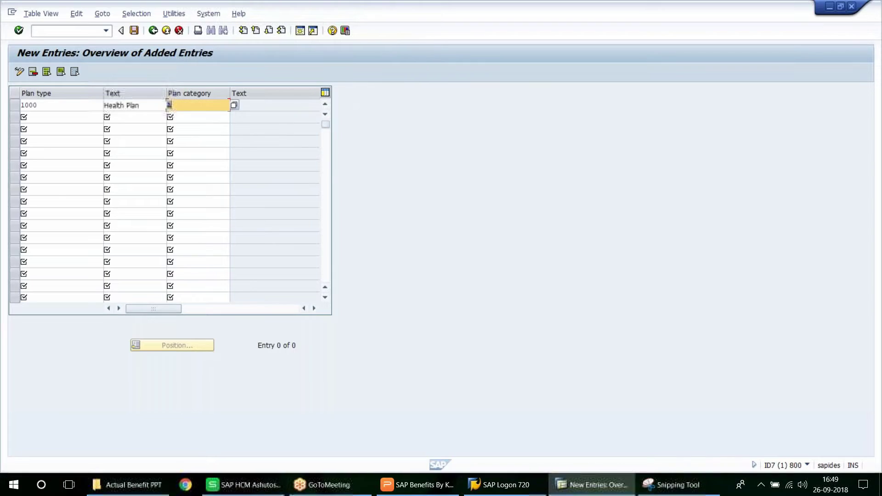
left_click(134, 30)
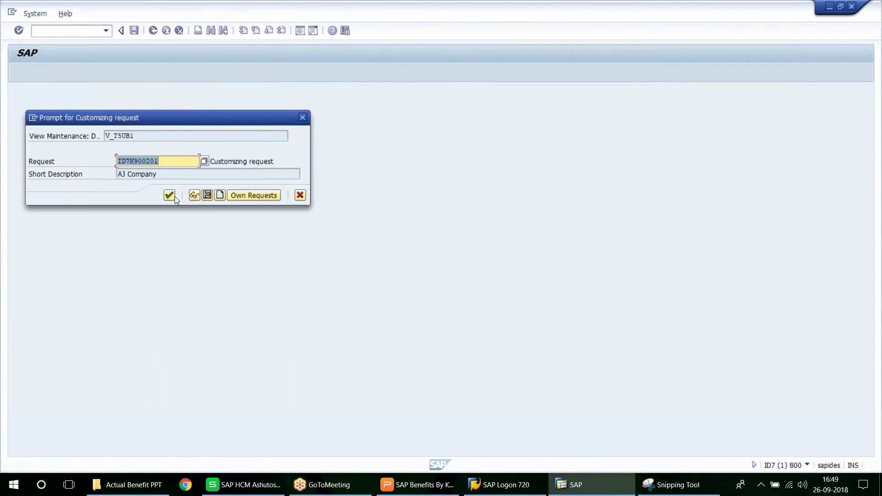
Step: In the spreadsheet, record 1000 in F5 and Health Plan in G5 beside Benefit Plan Type
key("alt+Tab")
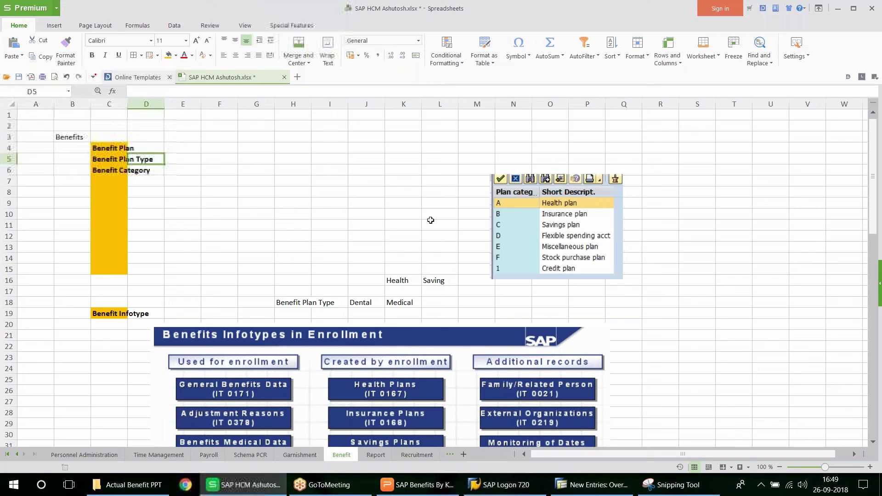
left_click(223, 158)
type("1")
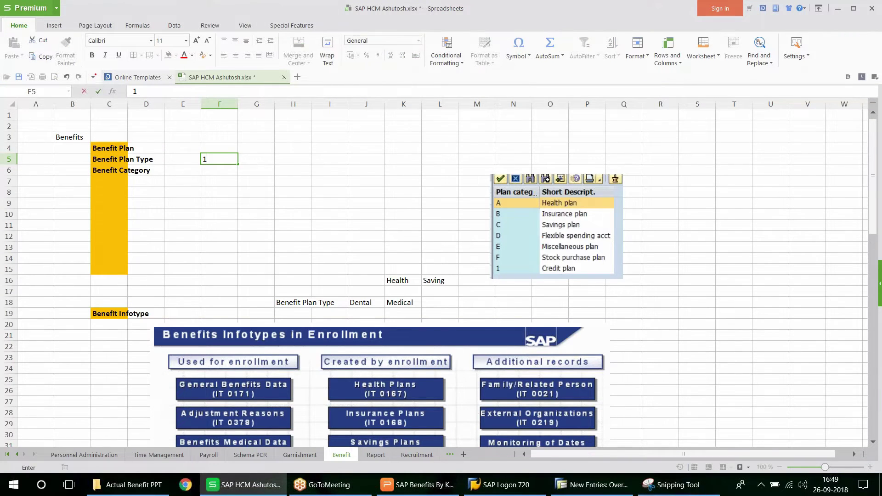
type("000")
key("Tab")
type("Hea")
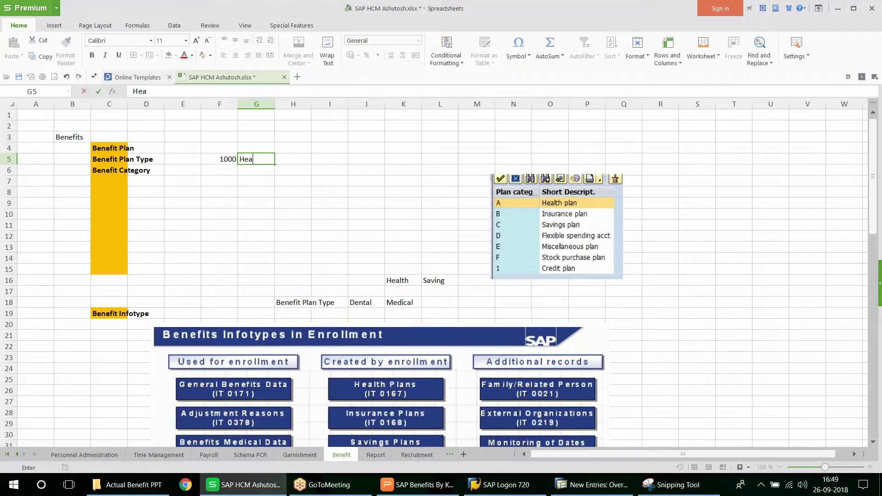
type("lth Plan")
left_click(256, 203)
Step: Copy the 1000 Health Plan entry from F5:G5 to E82, under the Define Benefit Plan Types heading
left_click_drag(220, 159, 256, 158)
key("ctrl+c")
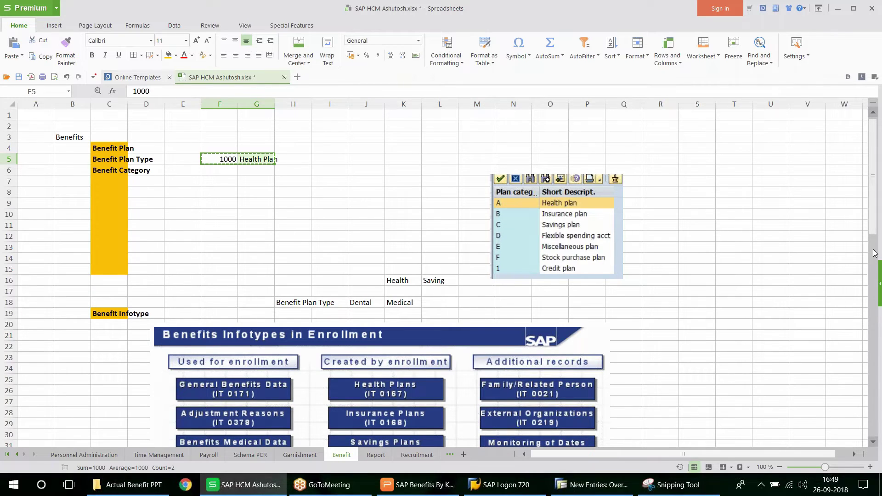
scroll(874, 253, "down", 20)
left_click(179, 345)
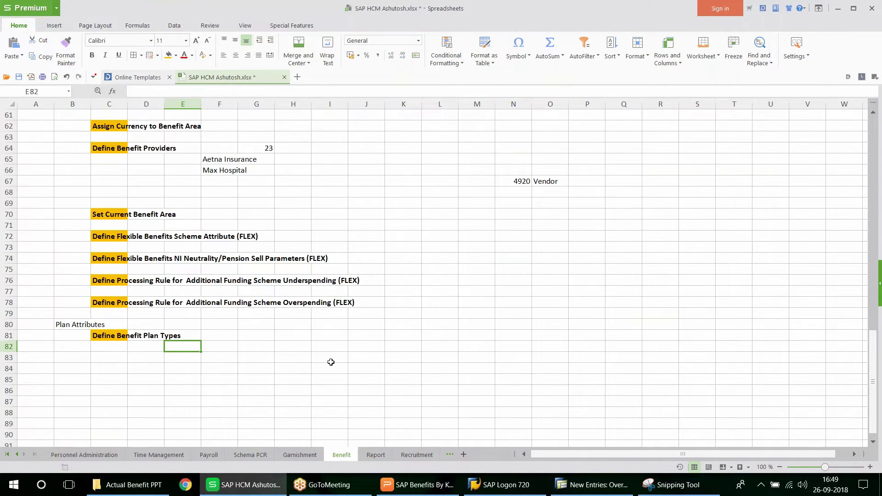
key("ctrl+v")
Step: Switch to SAP and leave the benefit plan type entries to return to the IMG structure
left_click(592, 484)
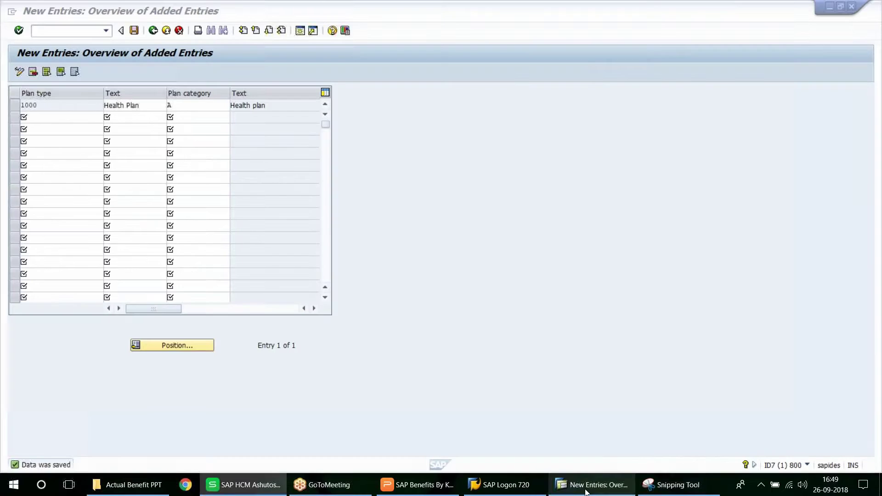
left_click(152, 34)
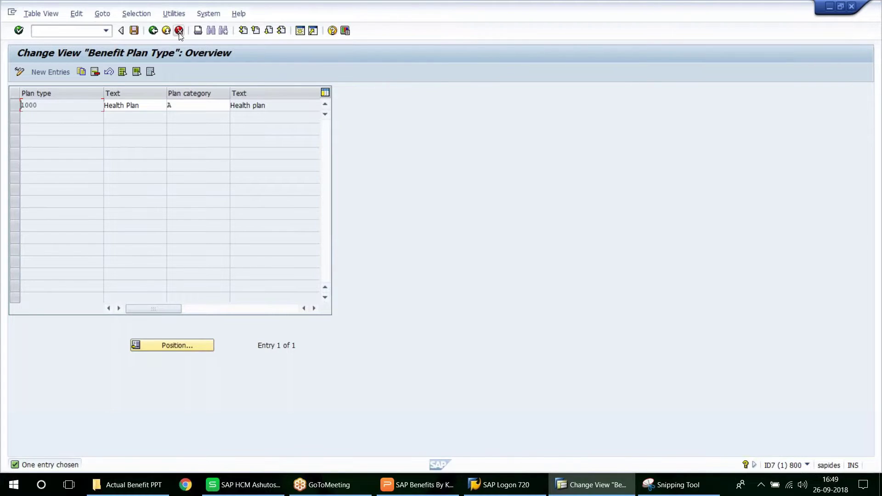
left_click(153, 32)
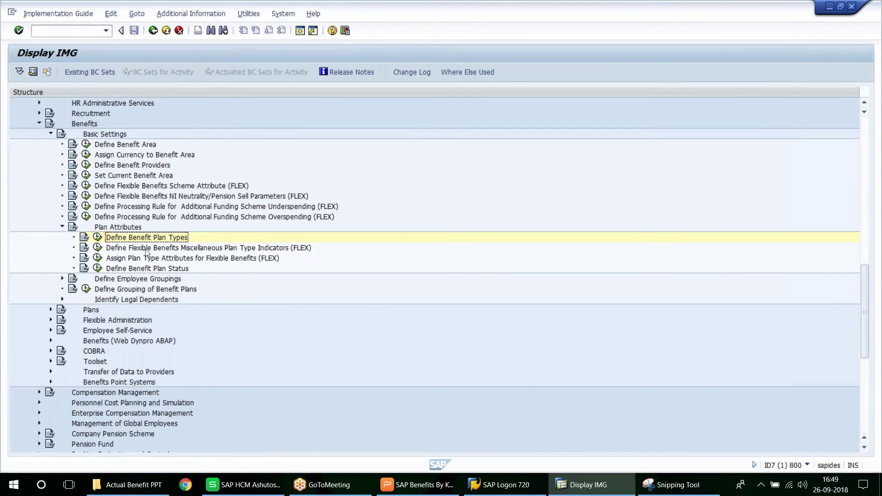
Step: Copy the activity name "Define Flexible Benefits Miscellaneous Plan Type Indicators (FLEX)" into spreadsheet cell C84 and give it the C81 heading's formatting
left_click(149, 249)
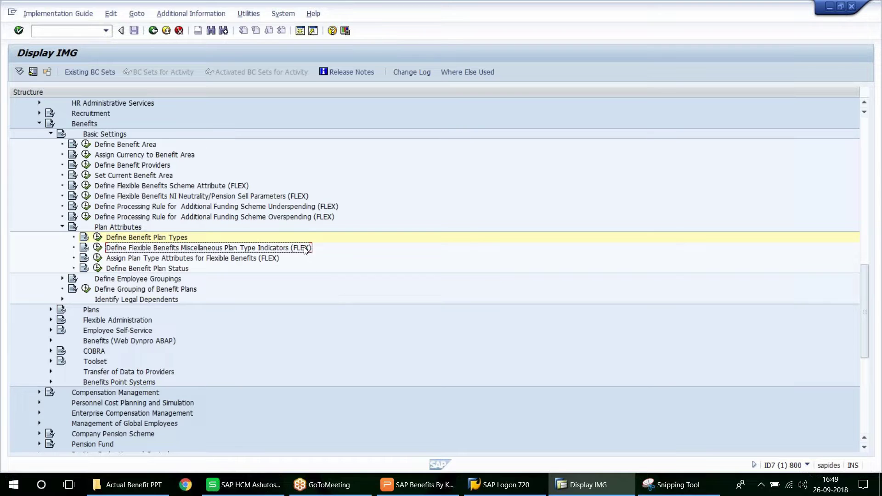
left_click(245, 484)
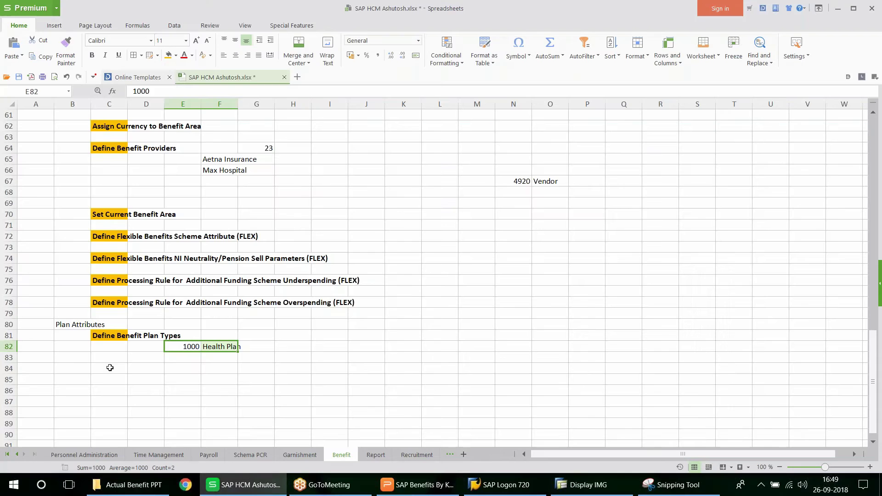
left_click(110, 368)
key("ctrl+v")
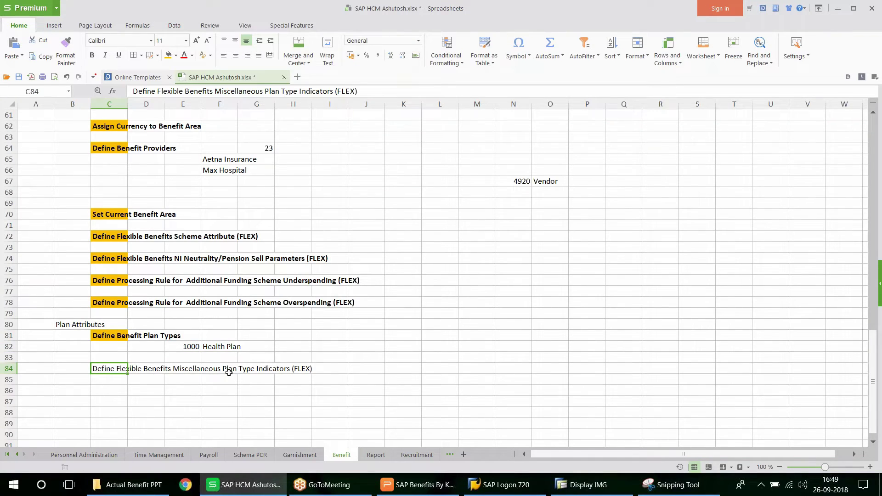
left_click(107, 336)
left_click(66, 56)
left_click(107, 368)
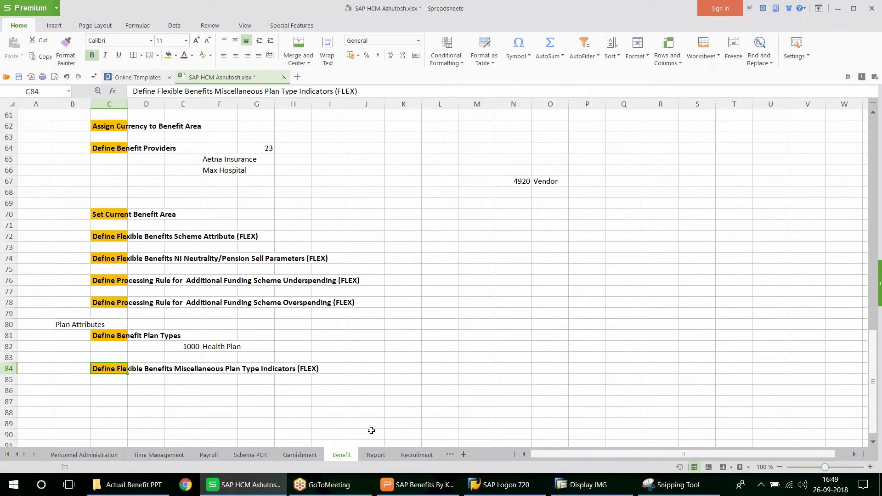
Step: In SAP, open the flexible benefits miscellaneous plan type indicators, review each code and description, and return to the IMG structure
left_click(581, 484)
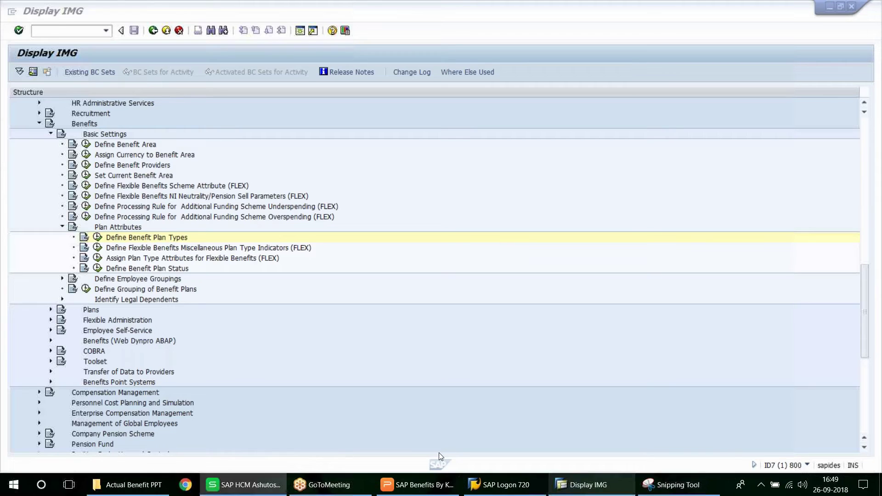
left_click(97, 248)
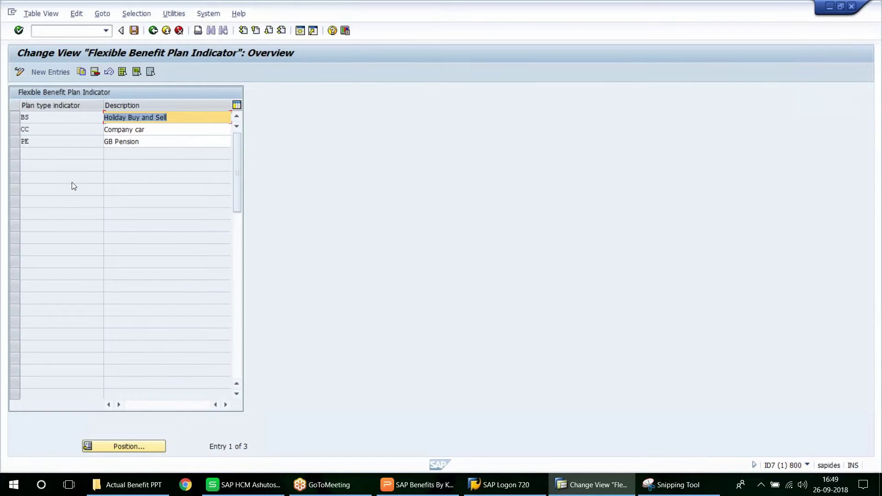
left_click(37, 118)
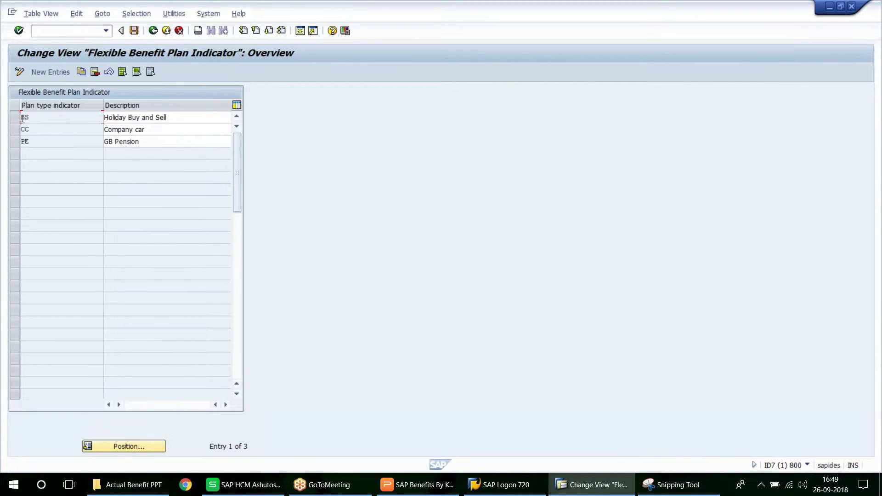
left_click(175, 117)
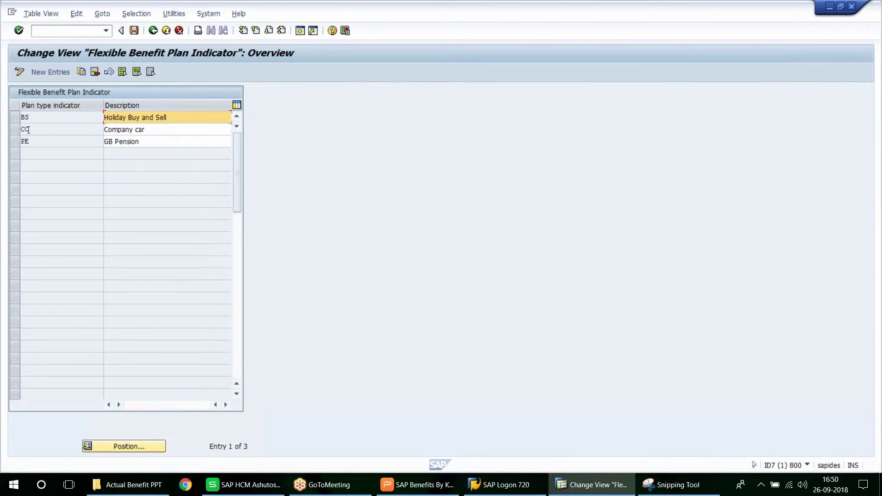
left_click(155, 129)
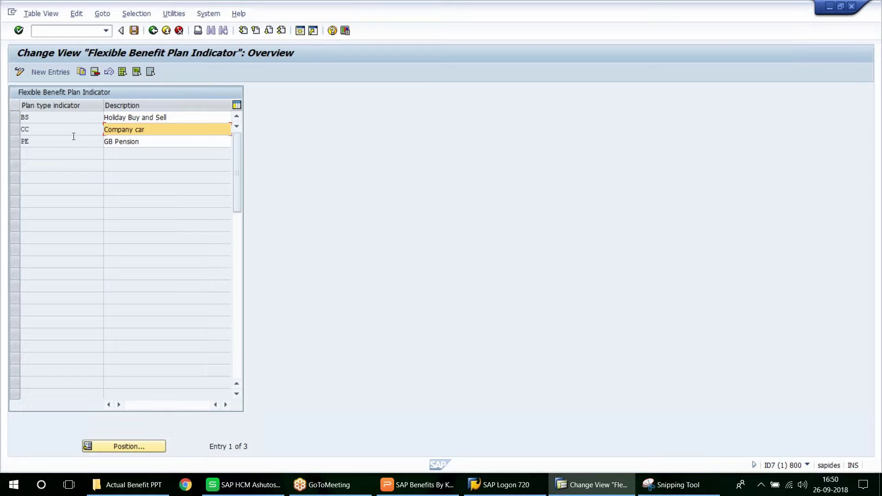
left_click(35, 140)
left_click(145, 142)
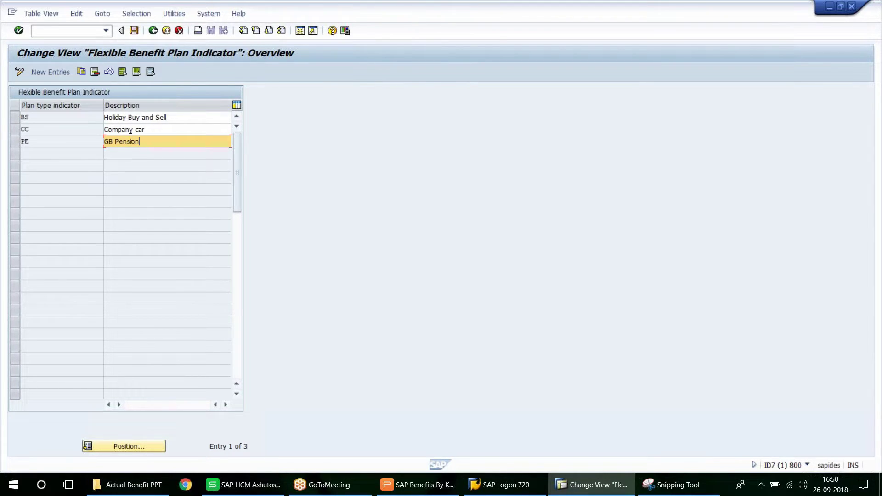
left_click(150, 31)
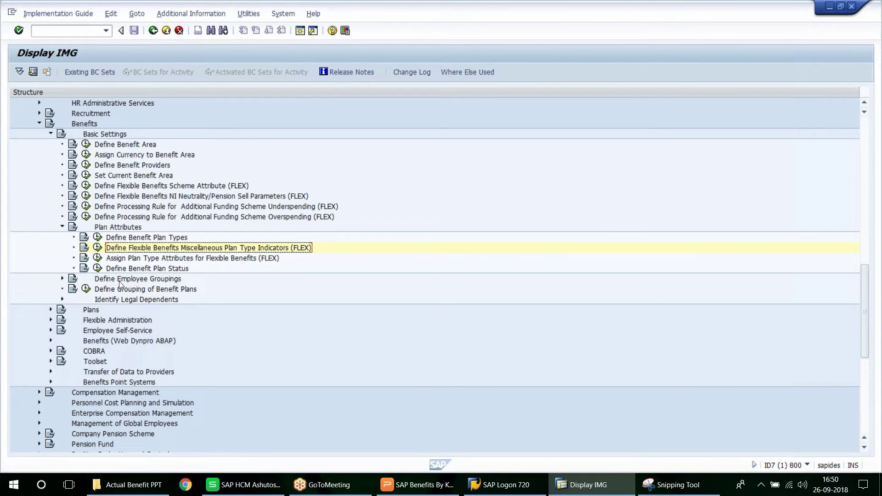
Step: Copy the activity name "Assign Plan Type Attributes for Flexible Benefits (FLEX)" into spreadsheet cell C86, apply the C84 heading's formatting, and save
left_click(137, 259)
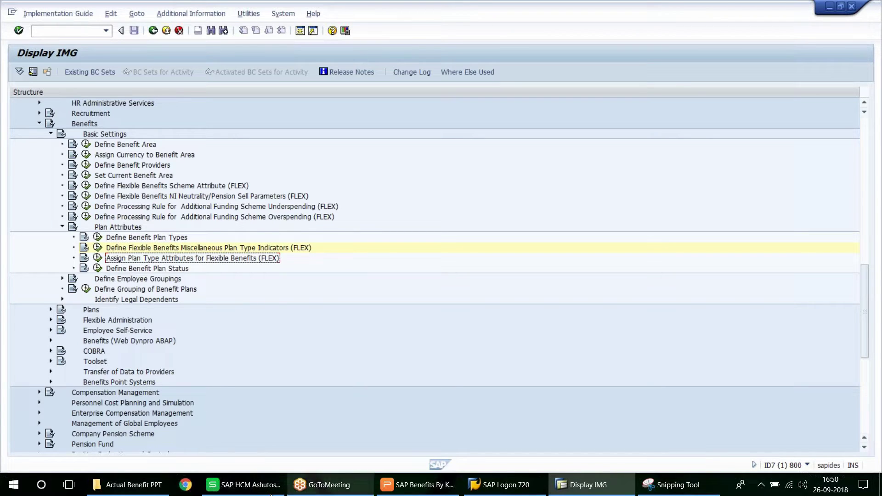
left_click(244, 485)
key("Down")
key("Down")
scroll(228, 306, "down", 4)
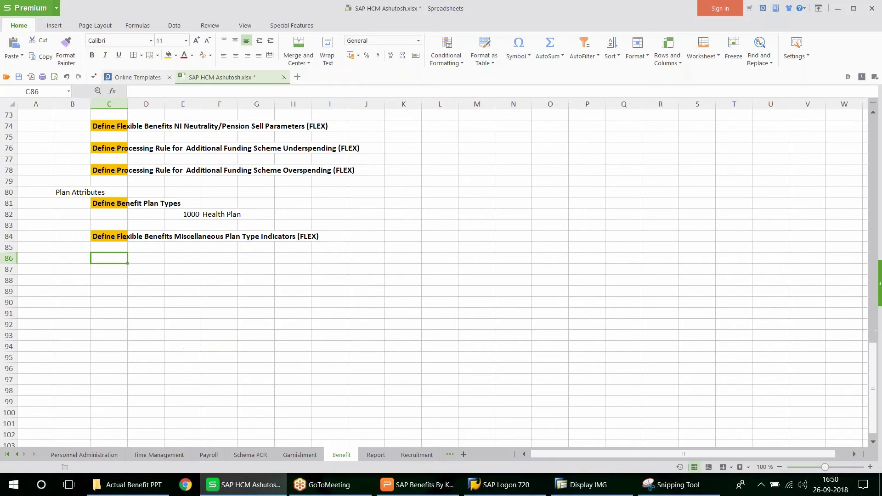
type("Assign Plan Type Attributes for Flexible Benefits (FLEX)")
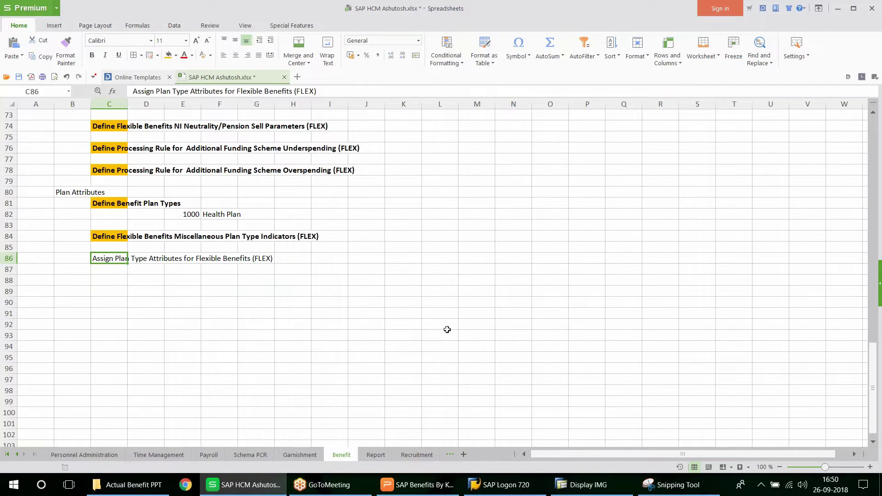
left_click(124, 237)
left_click(66, 54)
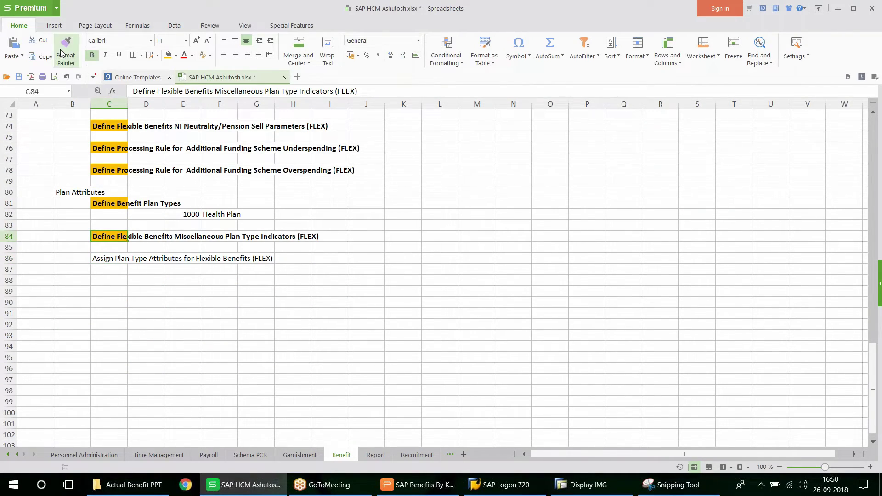
left_click(112, 260)
key("ctrl+s")
Step: In SAP, open the flexible benefits plan type attributes for benefit area AJ, examine the table, and return to the IMG structure
left_click(589, 488)
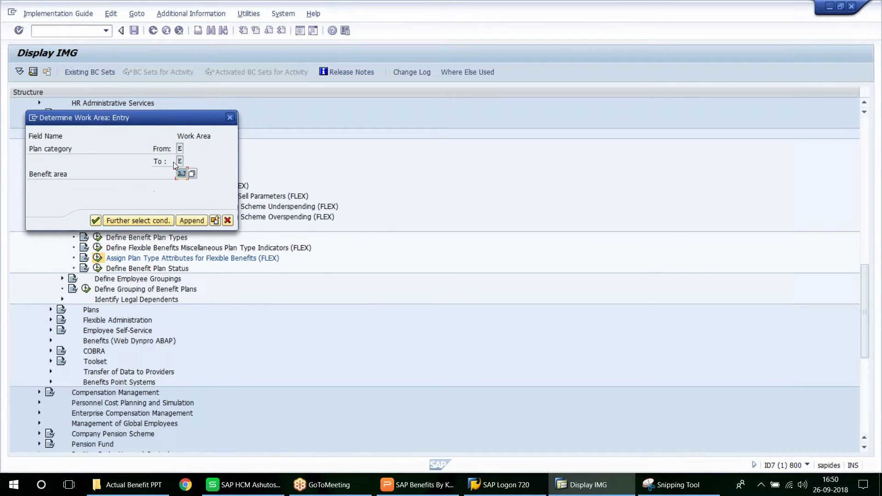
left_click(95, 221)
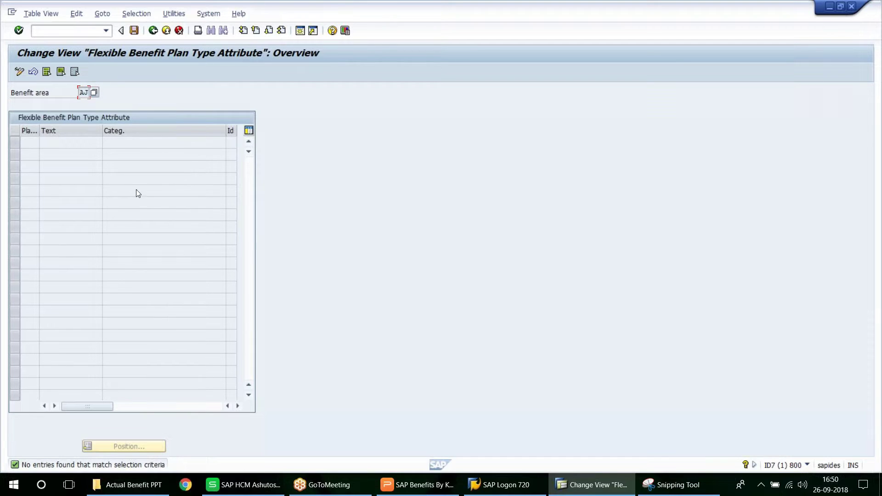
left_click(19, 72)
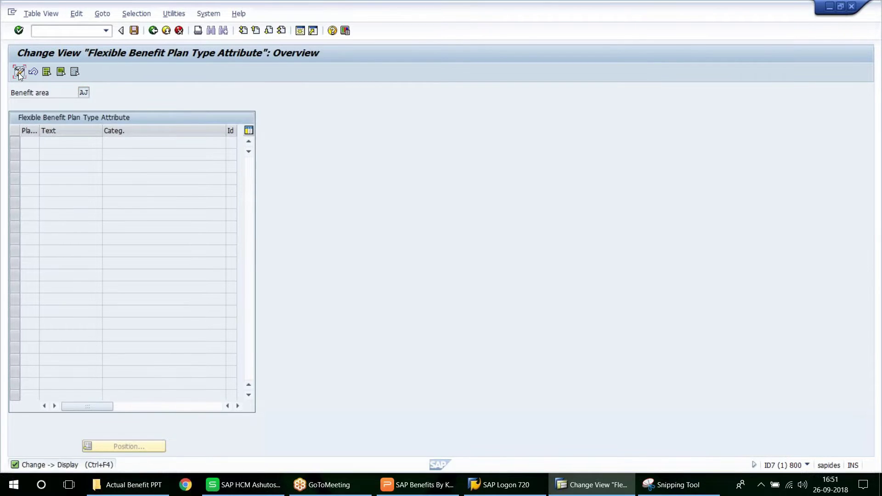
left_click(19, 72)
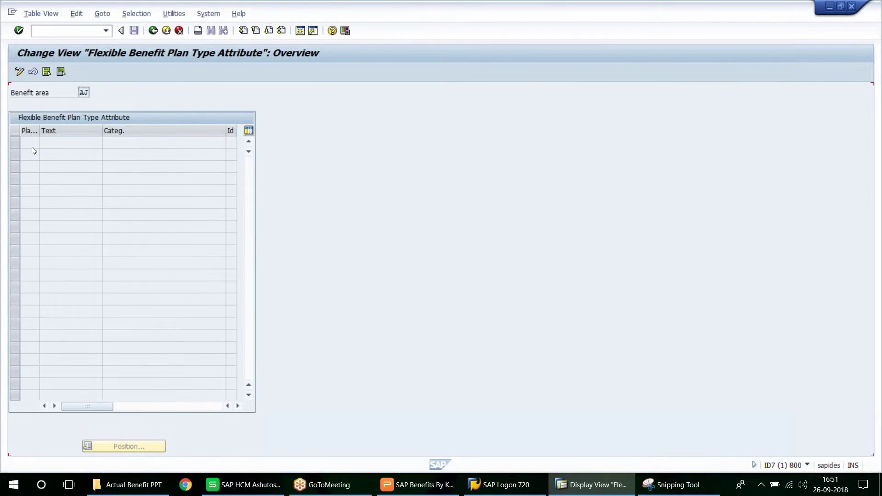
left_click(133, 33)
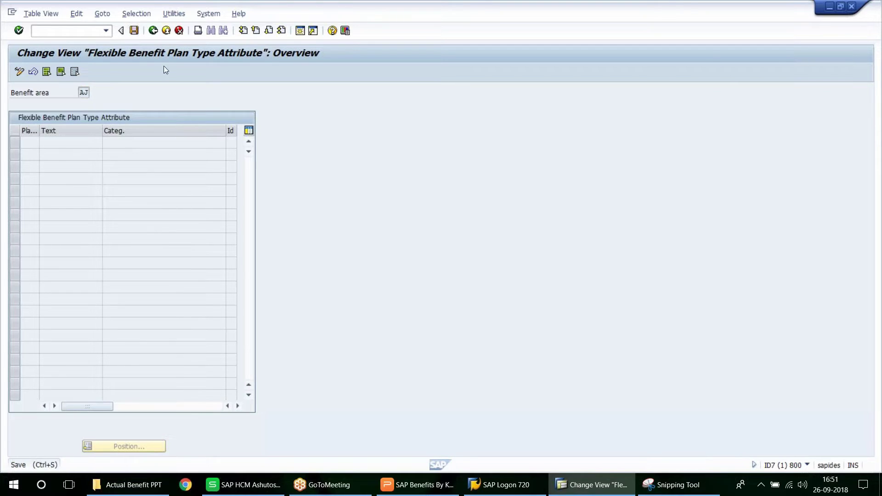
left_click(154, 32)
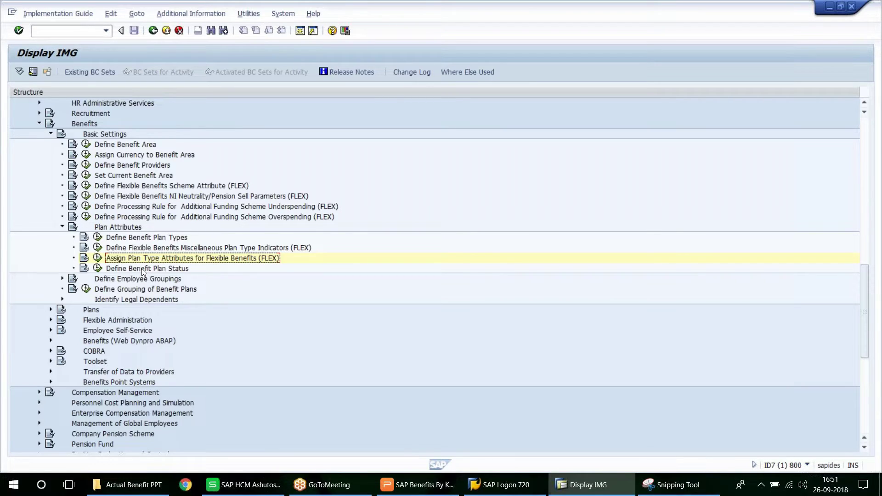
Step: Copy the activity name "Define Benefit Plan Status" into spreadsheet cell C88, give it the C86 heading's formatting, and save the workbook
left_click(142, 269)
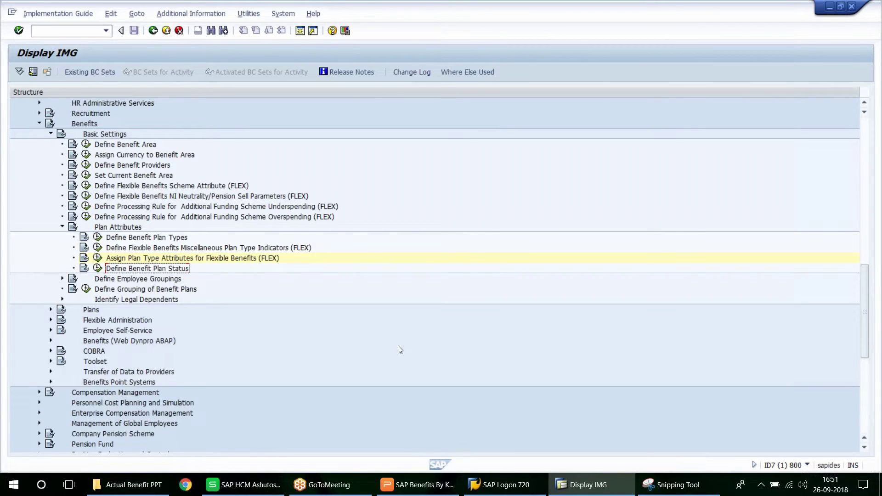
left_click(243, 485)
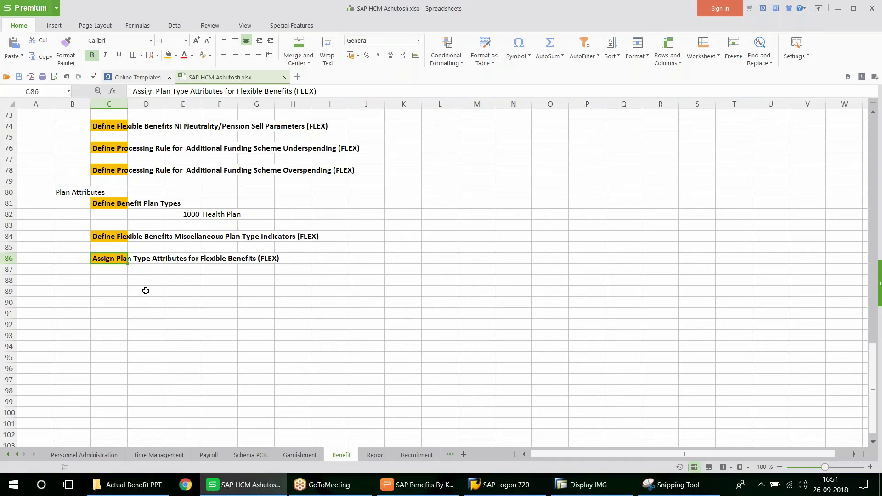
left_click(110, 281)
type("Define Benefit Plan Status")
left_click(117, 256)
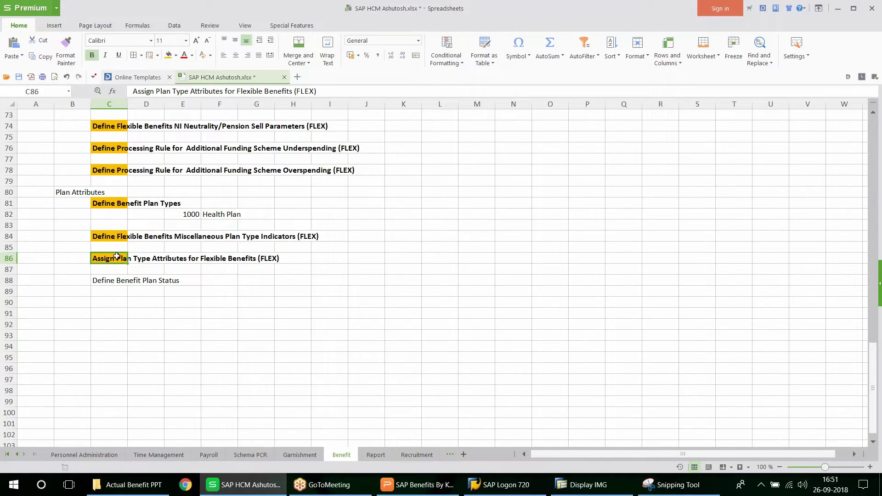
left_click(65, 46)
left_click(112, 281)
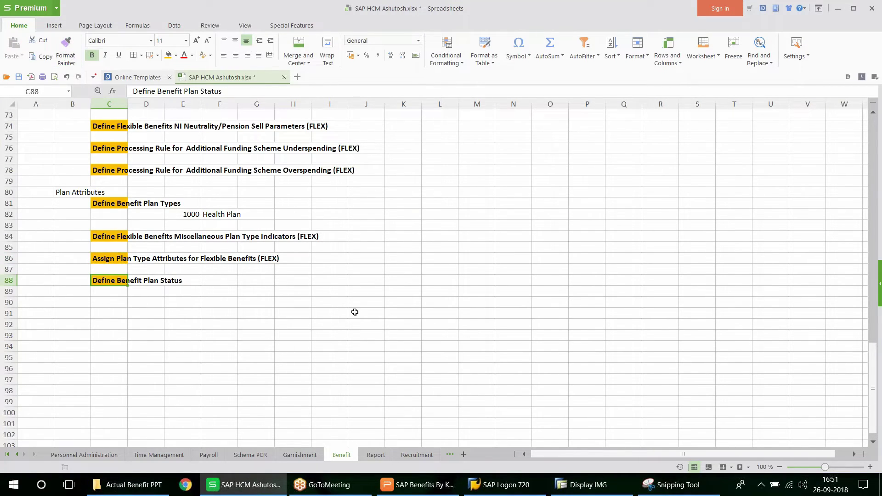
key("ctrl+s")
Step: Switch to SAP, open the Define Benefit Plan Status activity, and start adding new entries
left_click(586, 491)
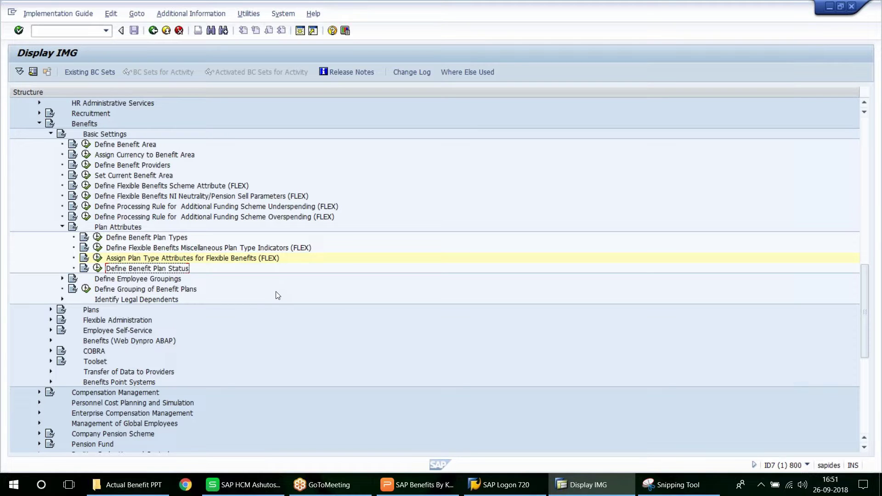
left_click(271, 485)
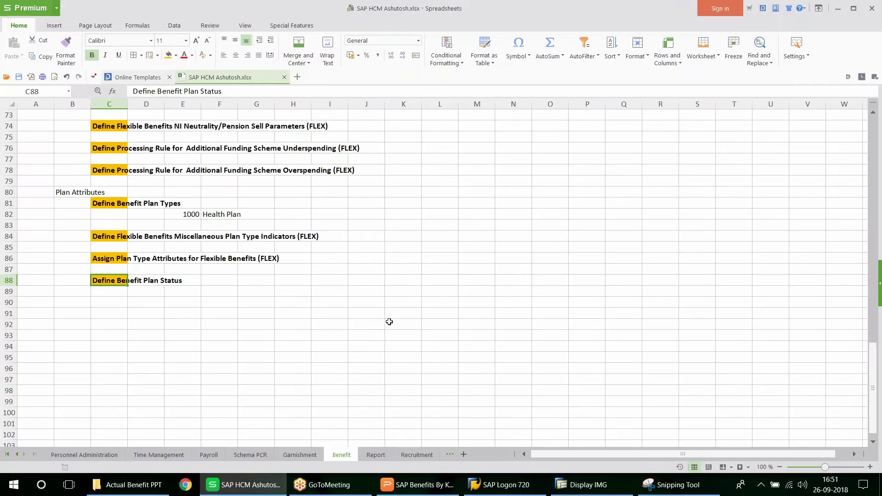
left_click(600, 490)
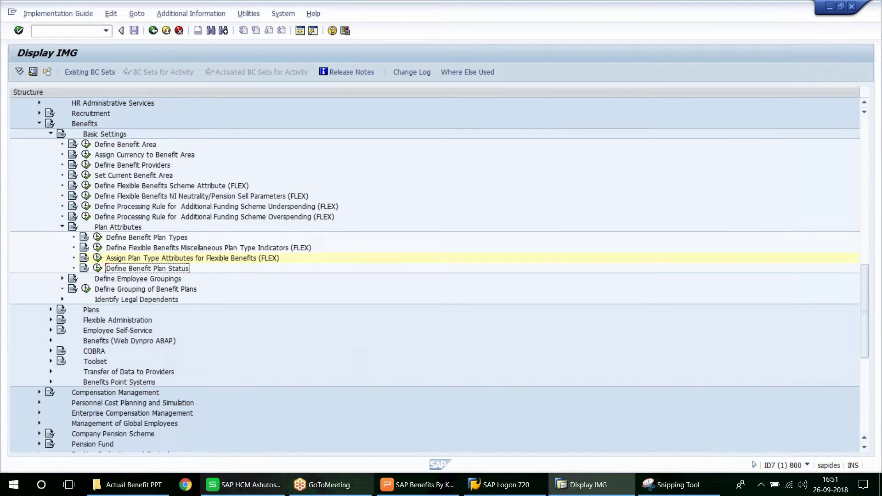
left_click(266, 488)
left_click(592, 485)
left_click(131, 272)
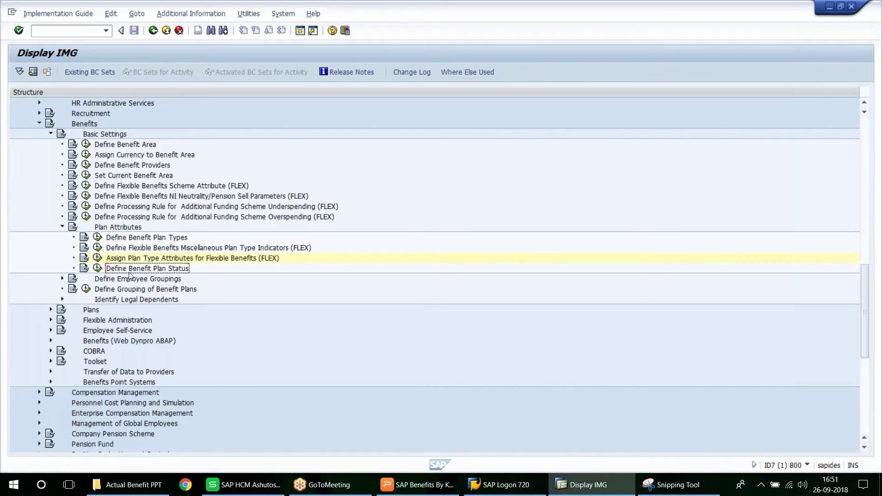
left_click(97, 268)
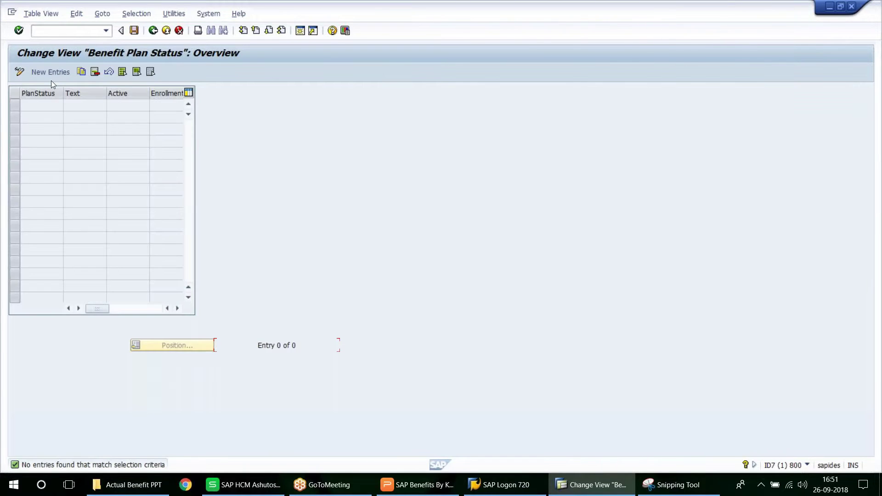
left_click(50, 72)
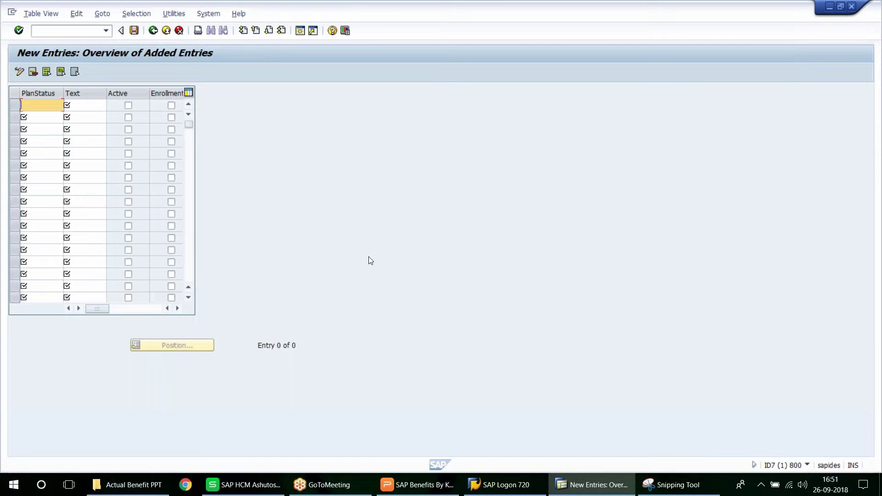
Step: In the spreadsheet, list the plan statuses Closed, Locked and Open in E89:E91 under Define Benefit Plan Status, and save the workbook
left_click(257, 485)
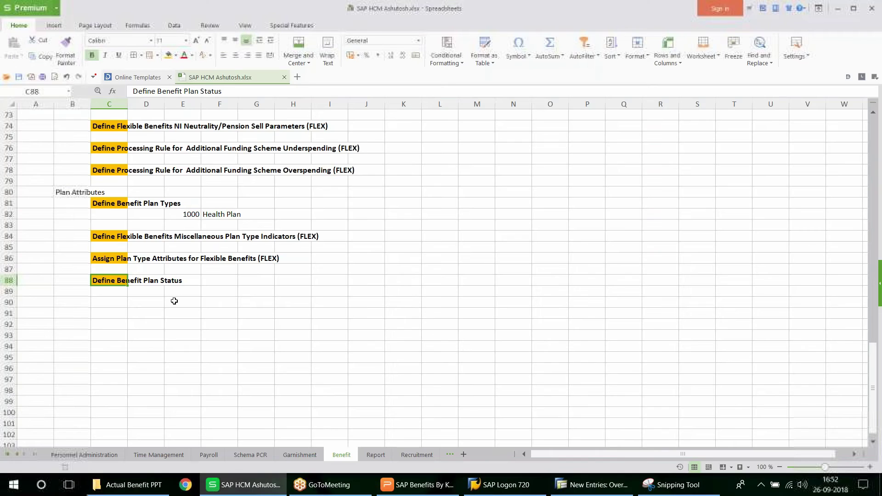
left_click(188, 291)
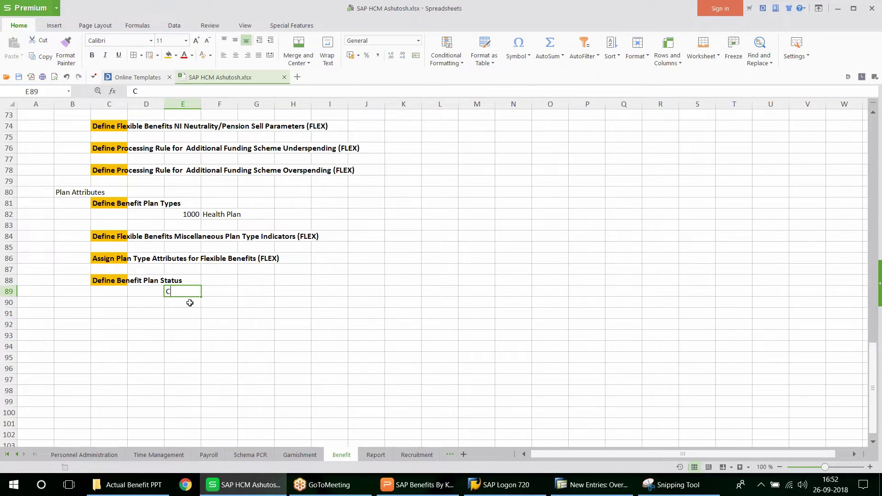
type("Closed")
key("Return")
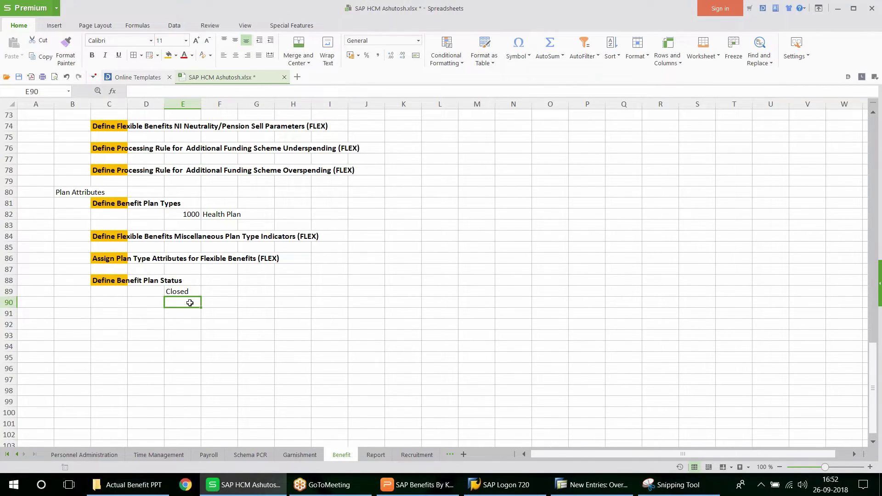
left_click(211, 216)
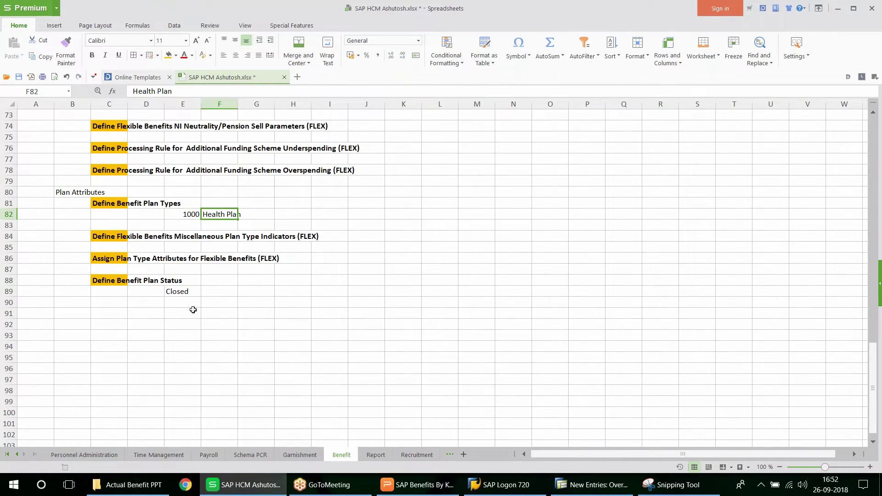
left_click(181, 300)
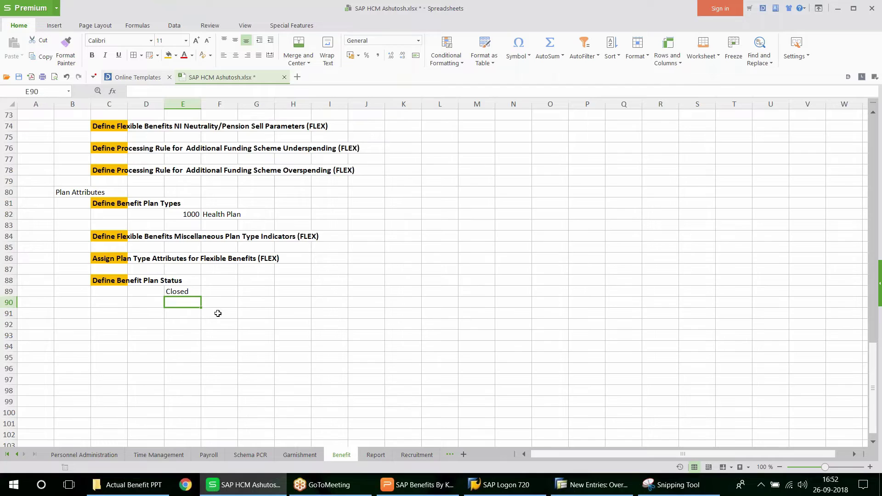
type("Locked")
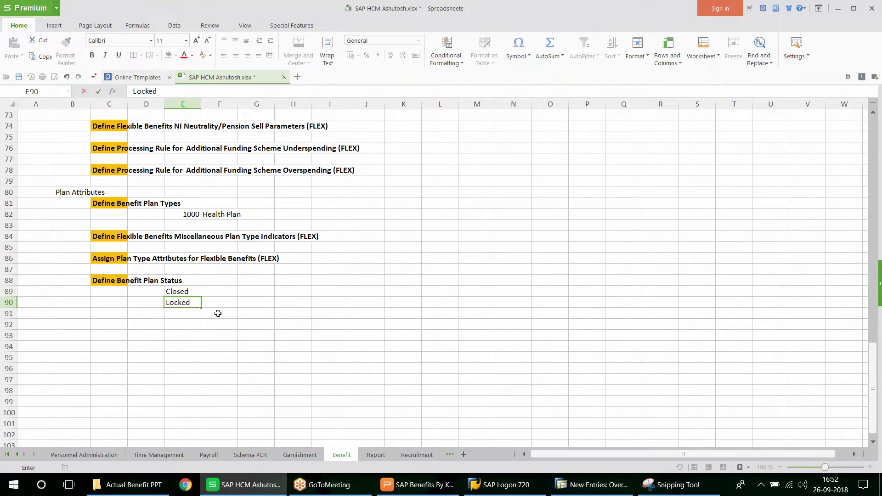
key("Return")
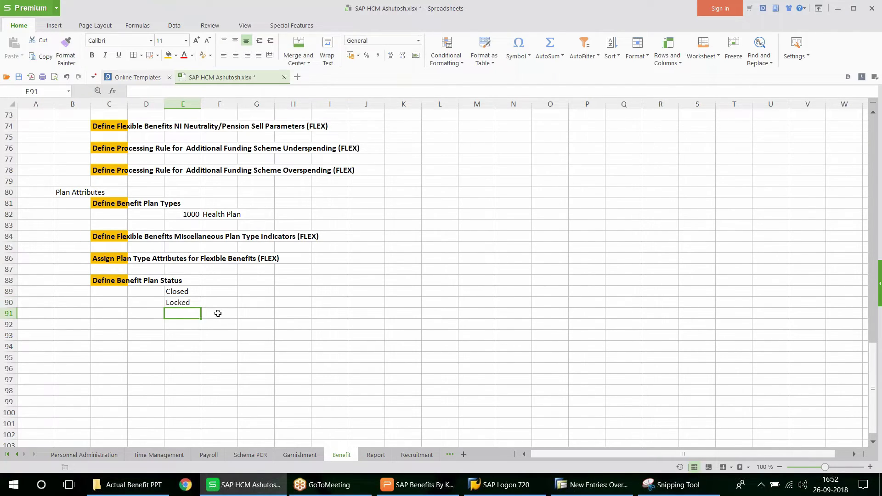
type("Open")
key("ctrl+s")
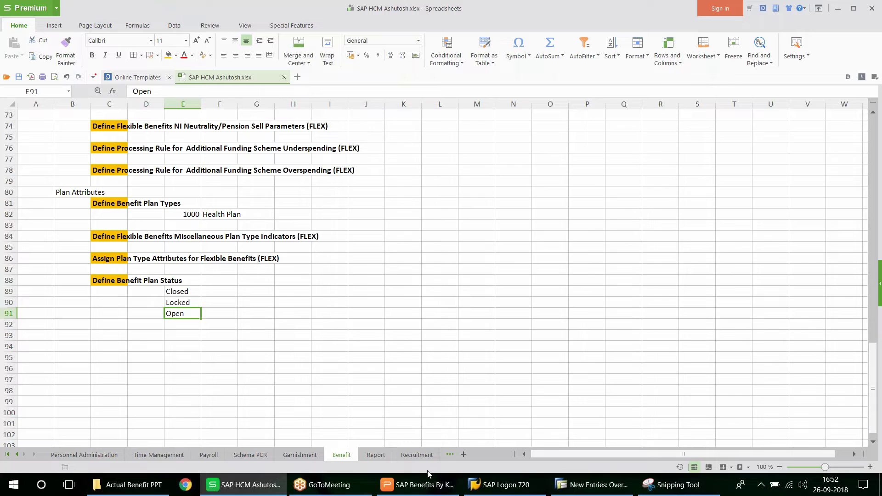
Step: In SAP's new benefit plan status entries, enter plan status CL with the text Closed, checking against the spreadsheet's status list
left_click(591, 491)
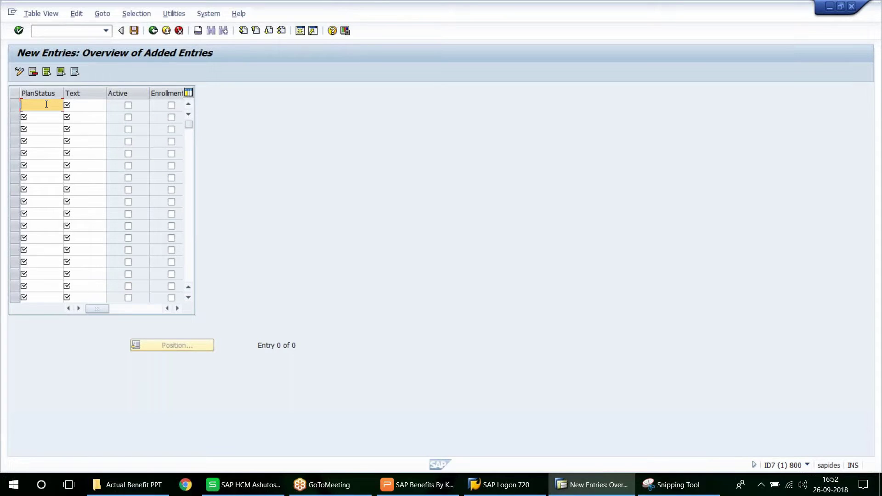
left_click(256, 484)
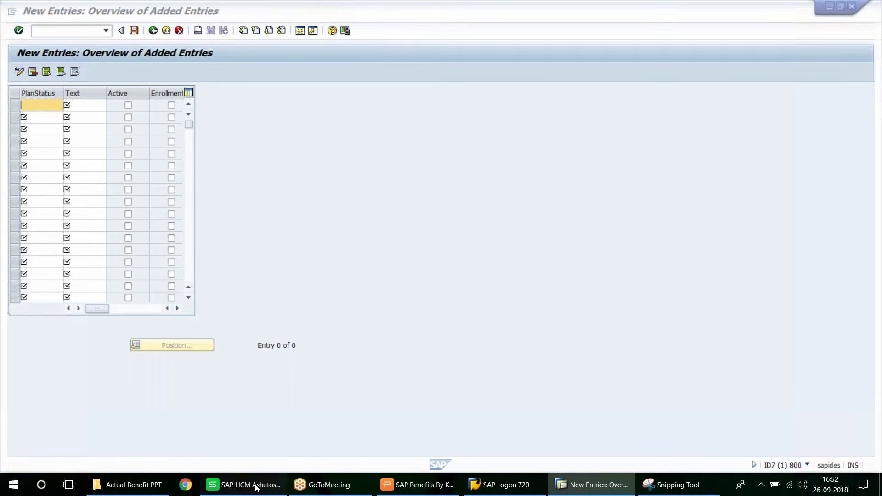
left_click(601, 491)
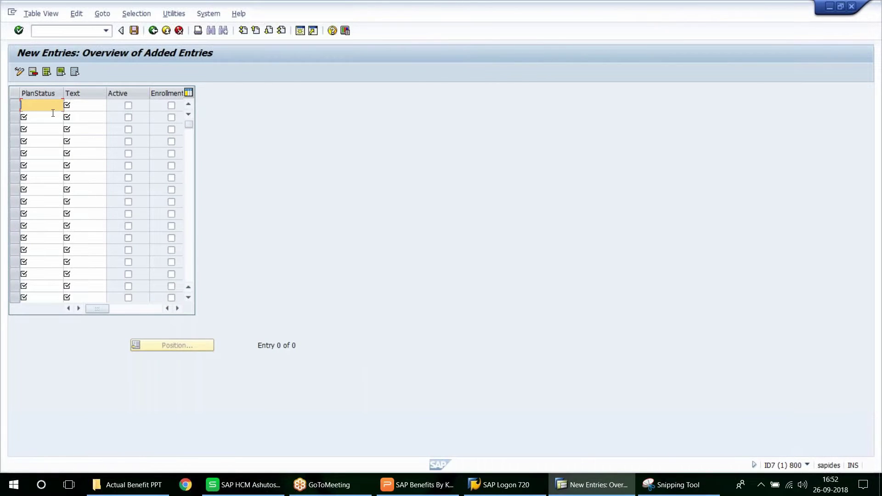
type("CL")
key("Tab")
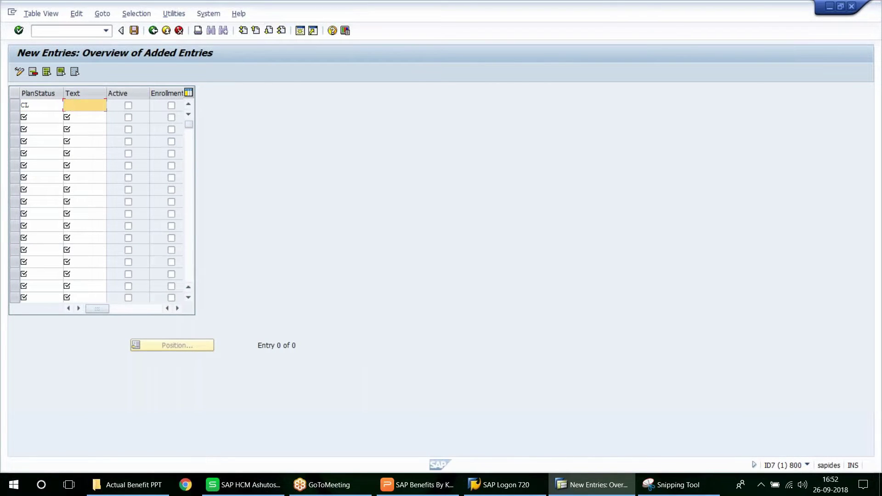
type("Closed")
key("Tab")
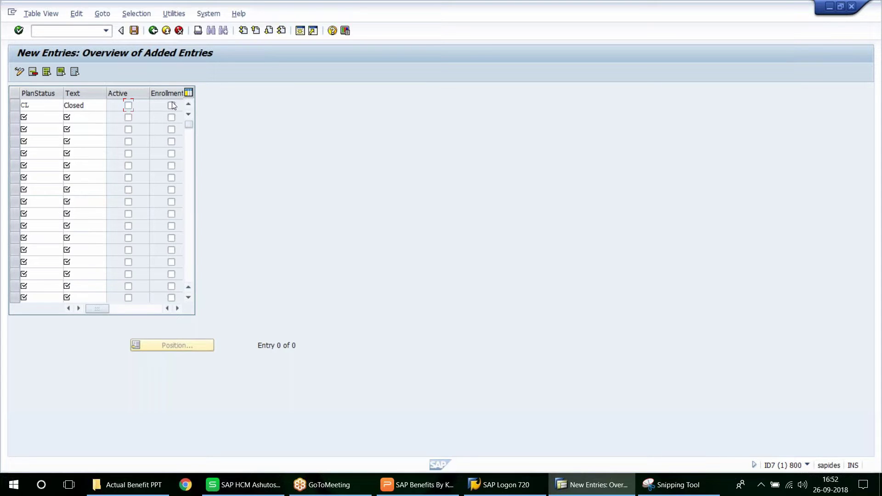
left_click(228, 483)
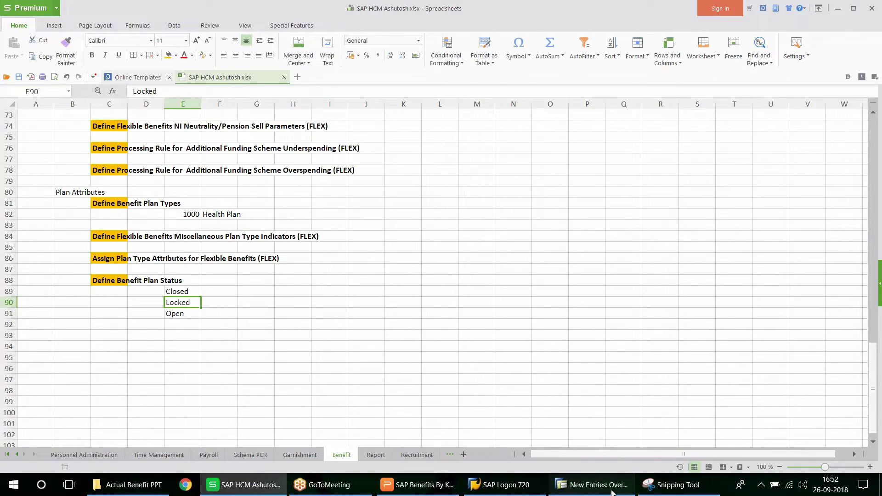
left_click(592, 485)
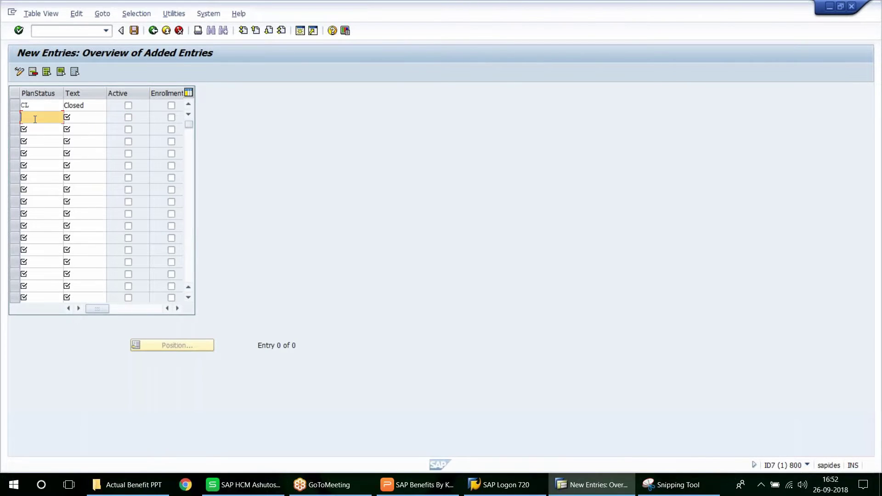
Step: Enter plan status LO with the text Locked in the second row and mark it Active
type("LO")
key("Tab")
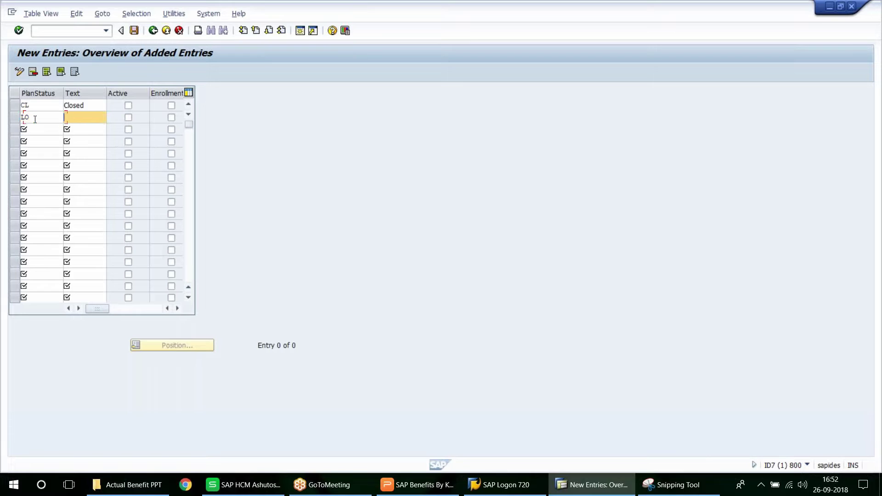
type("Locked")
left_click(129, 117)
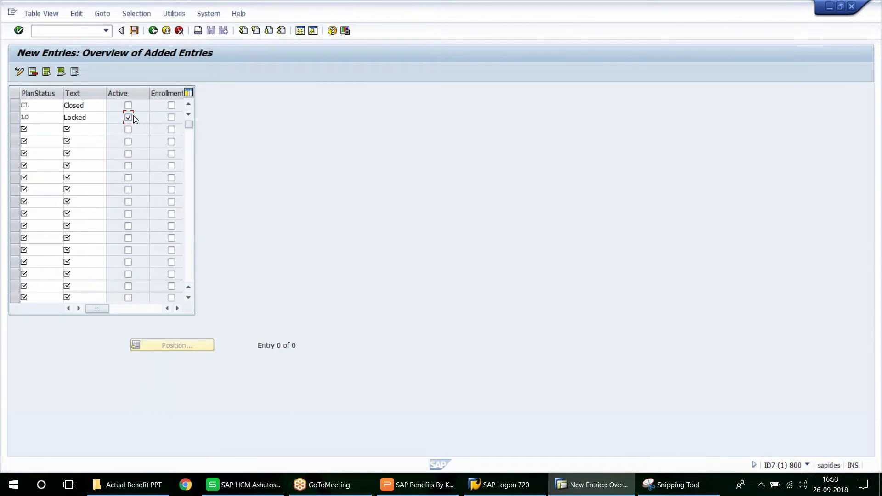
Step: Enter plan status OP with the text Open, checking against the spreadsheet's list, and mark it for both Active and Enrollment
left_click(42, 129)
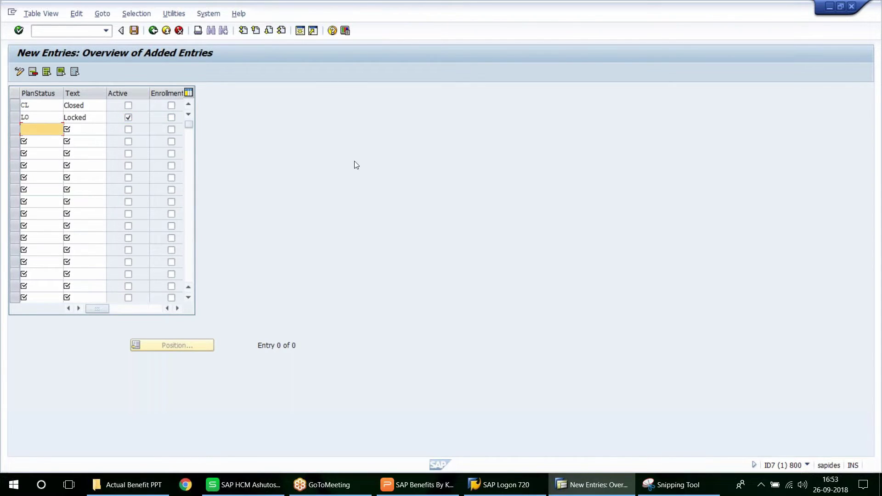
left_click(243, 485)
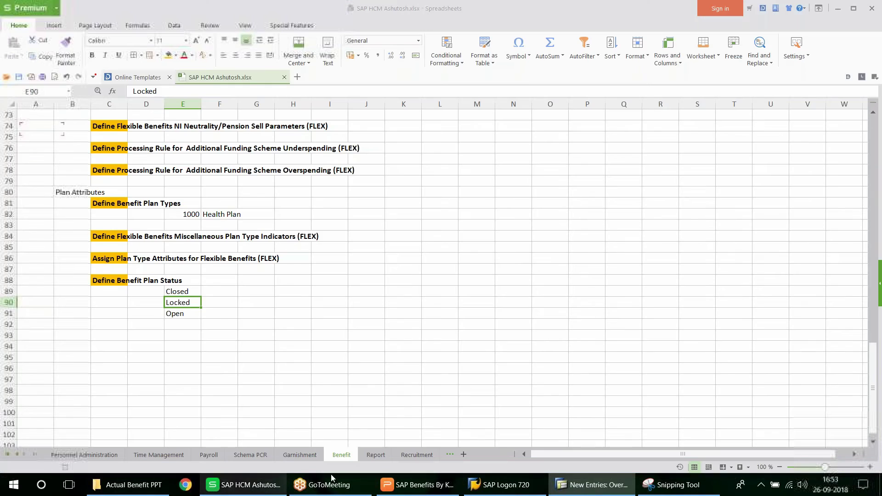
left_click(187, 313)
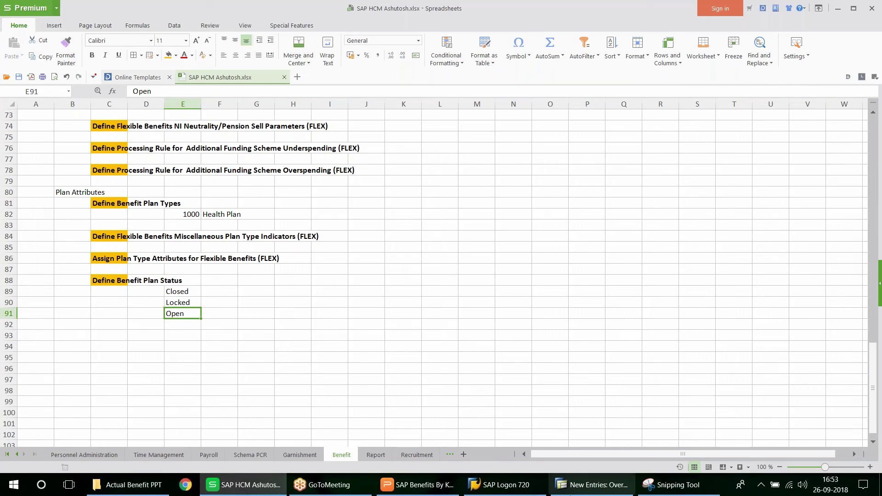
left_click(576, 486)
type("O")
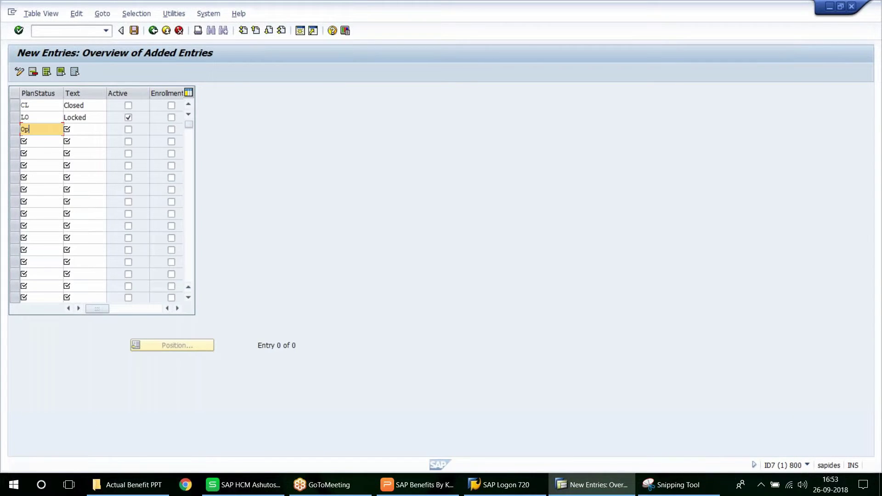
type("P")
key("Tab")
type("Open")
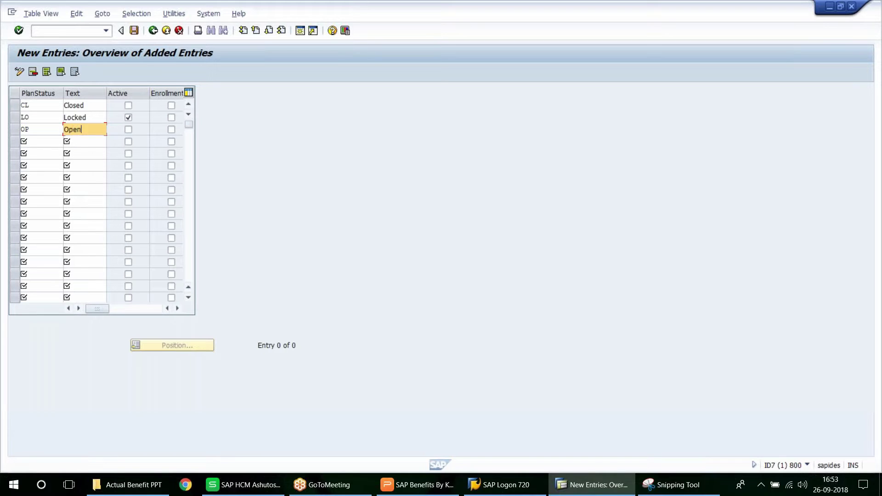
key("Tab")
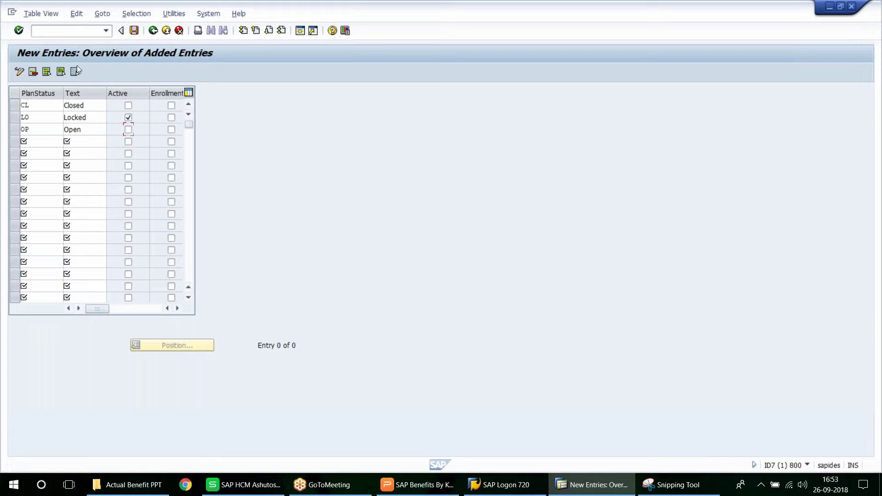
key("space")
left_click(171, 130)
Step: Save the new plan statuses to the proposed customizing request and return to the IMG structure
left_click(134, 30)
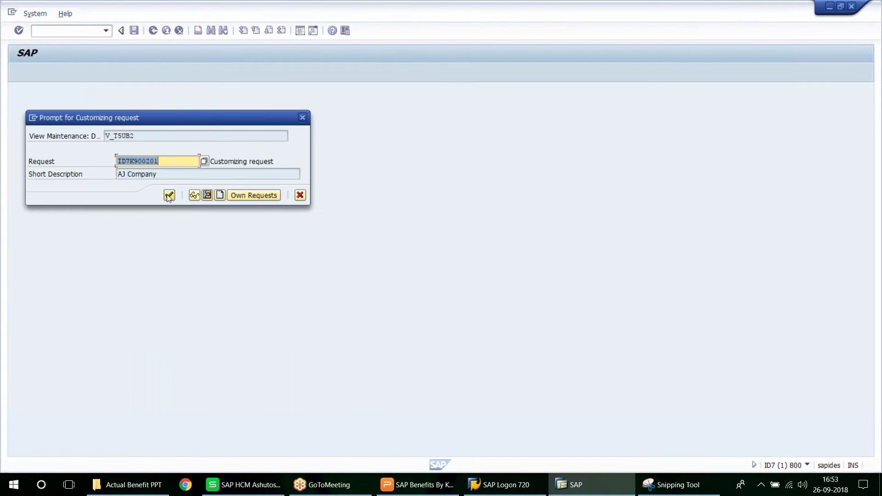
key("Return")
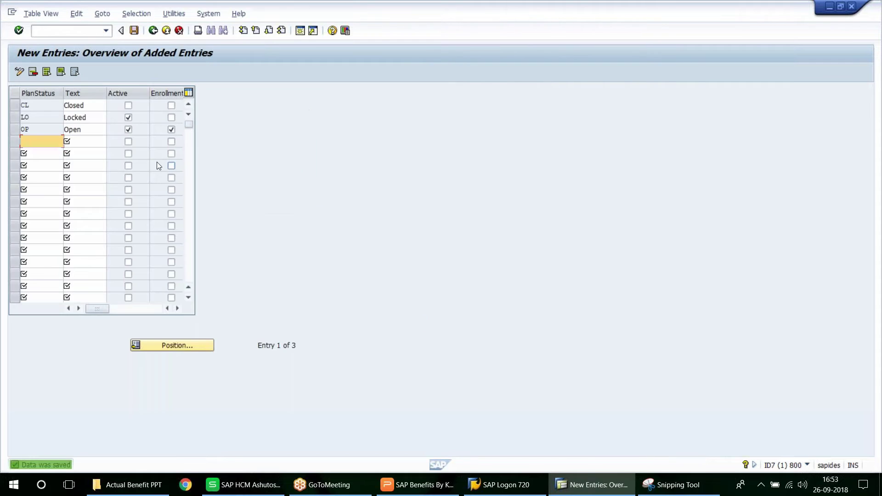
left_click(153, 31)
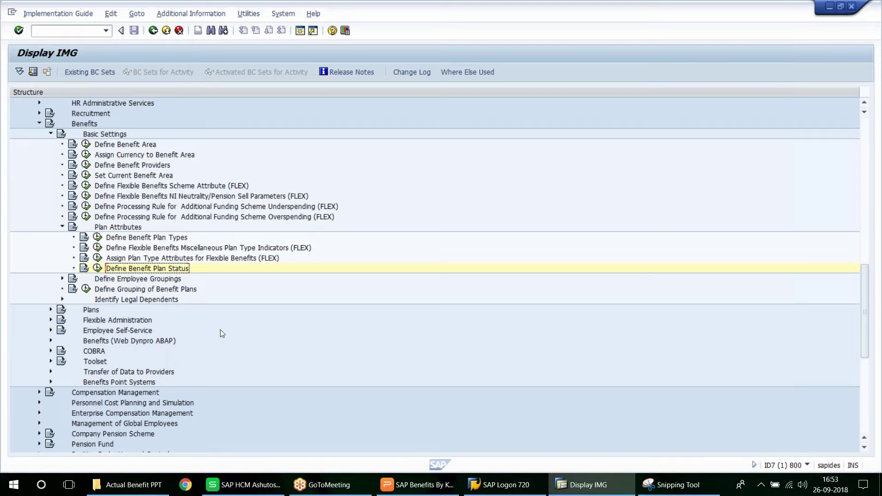
Step: Expand Define Employee Groupings and its Define Employee Criteria Groups node in the IMG structure
scroll(222, 333, "down", 1)
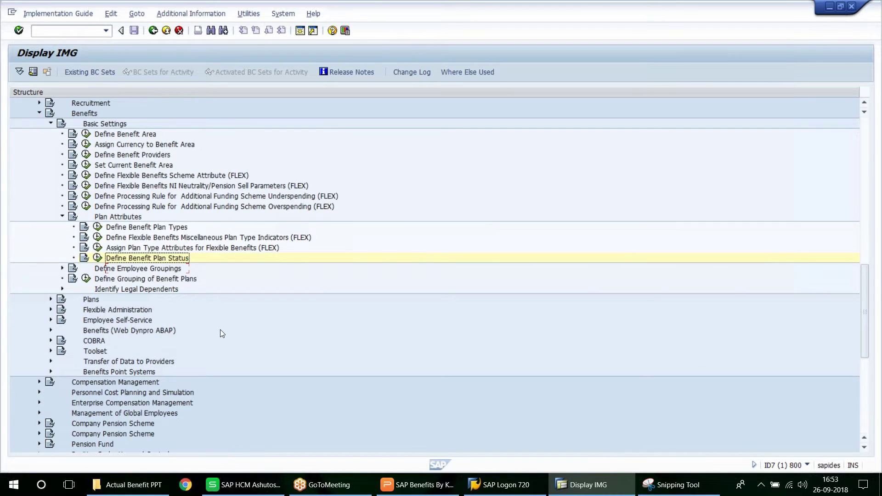
scroll(220, 329, "down", 2)
left_click(62, 248)
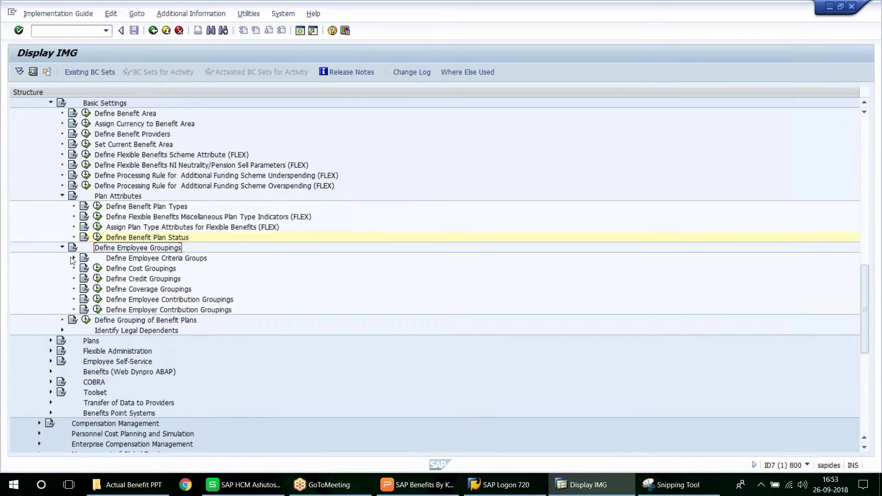
left_click(73, 258)
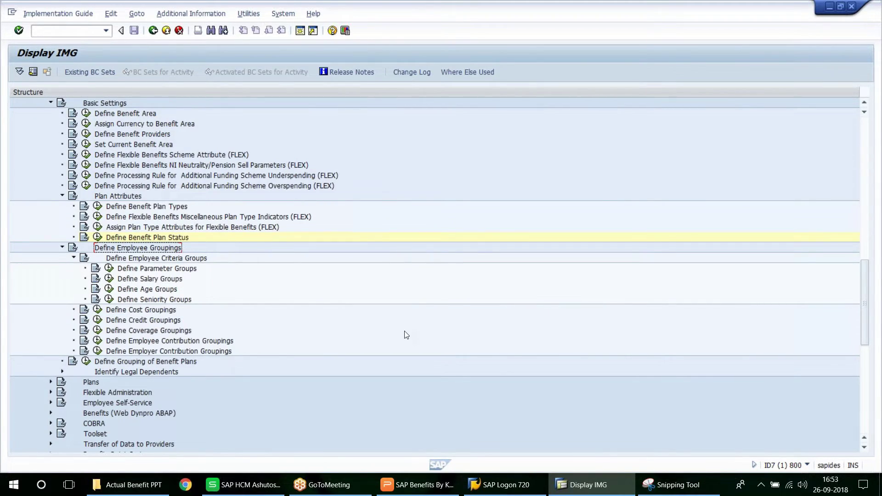
scroll(406, 335, "down", 1)
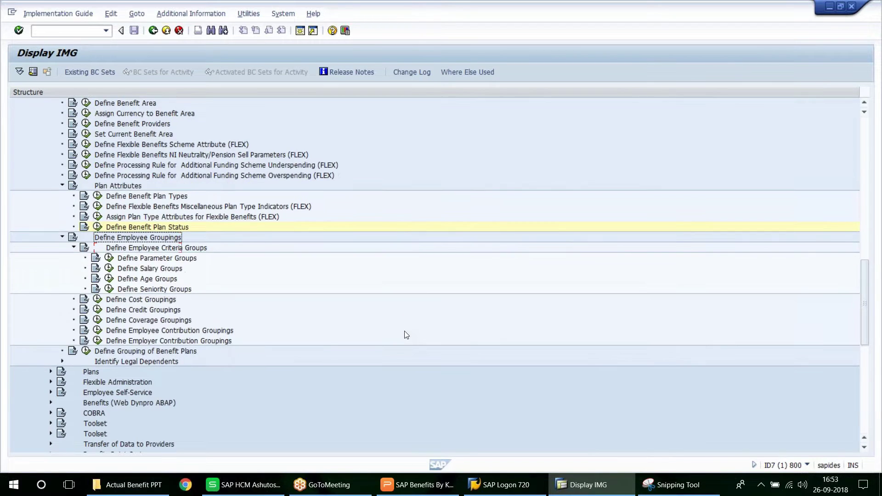
scroll(406, 335, "down", 1)
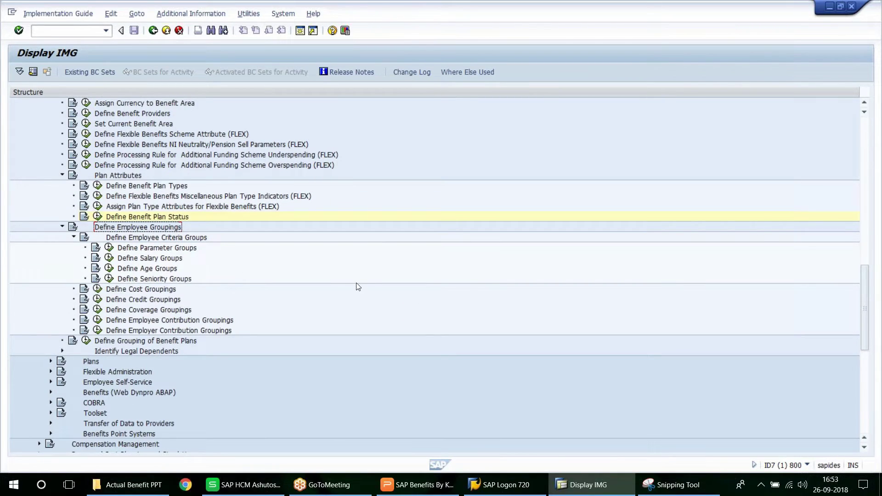
Step: Copy the IMG node names Define Employee Groupings and Define Employee Criteria Groups into spreadsheet cells B92 and B93
left_click(272, 488)
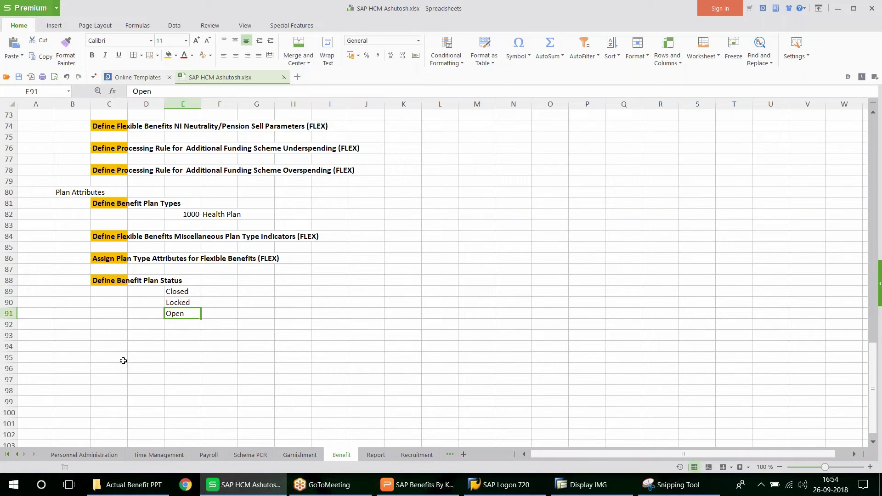
left_click(73, 328)
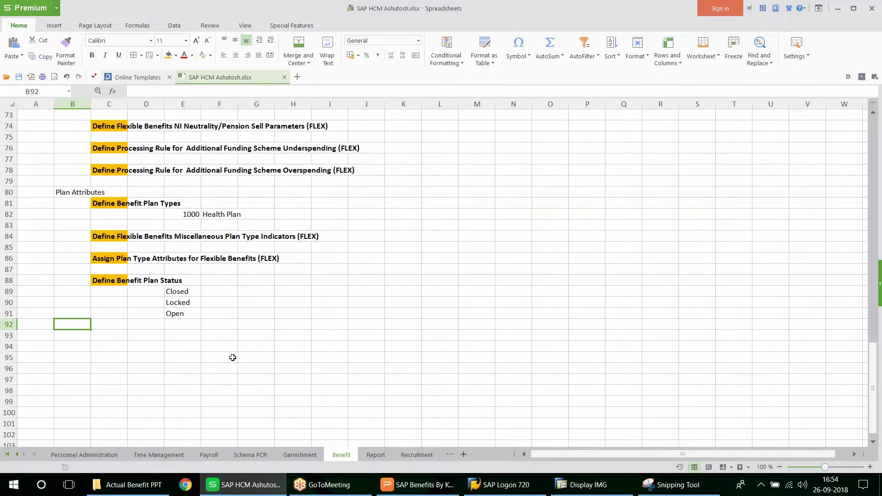
type("Define Employee Groupings")
left_click(599, 489)
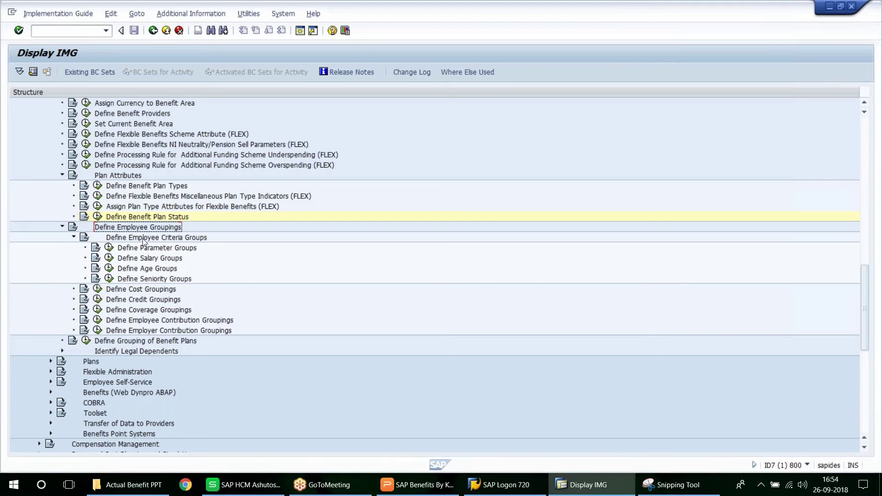
left_click(138, 238)
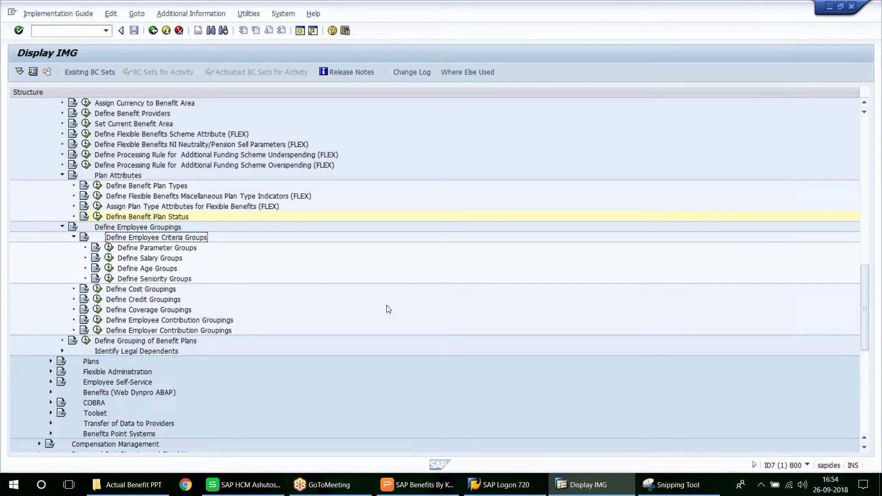
left_click(273, 484)
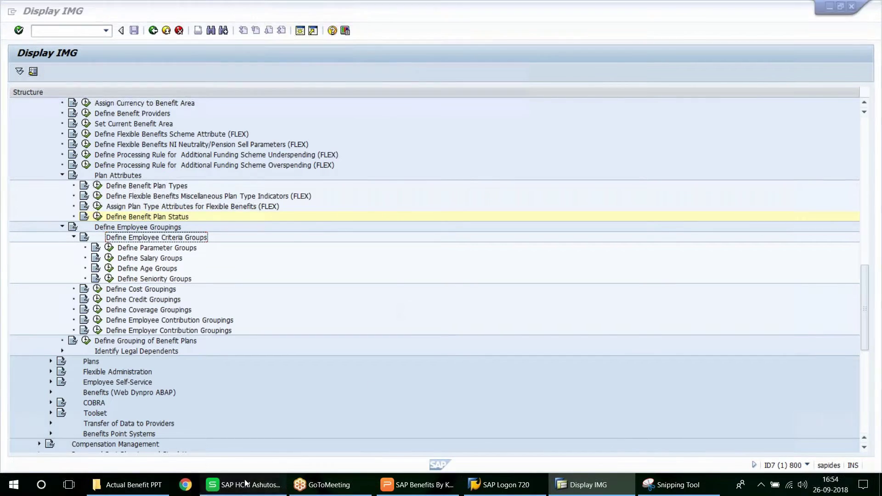
left_click(84, 337)
type("Define Employee Criteria Groups")
Step: Copy the activity name Define Parameter Groups from the SAP IMG into spreadsheet cell C94
left_click(568, 490)
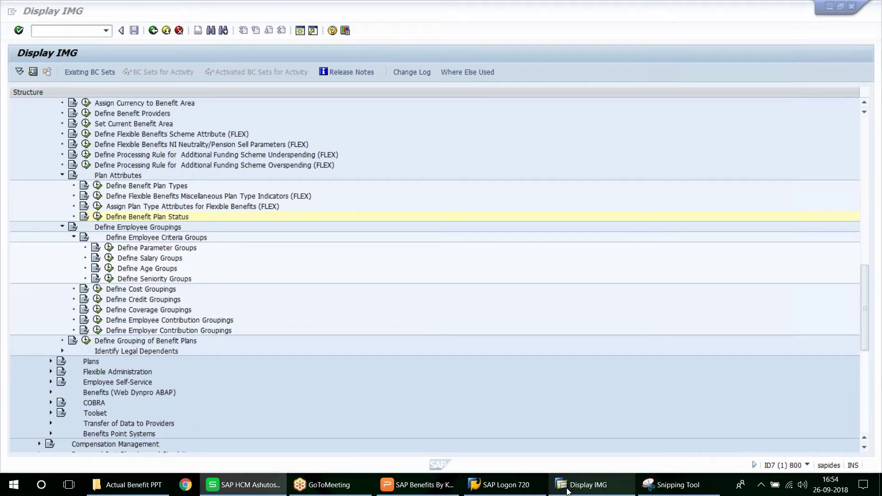
left_click(146, 249)
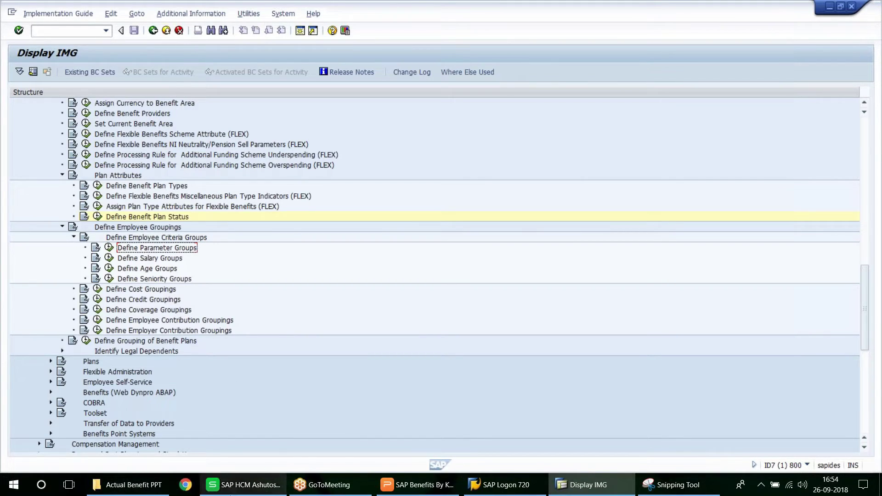
left_click(239, 486)
left_click(114, 347)
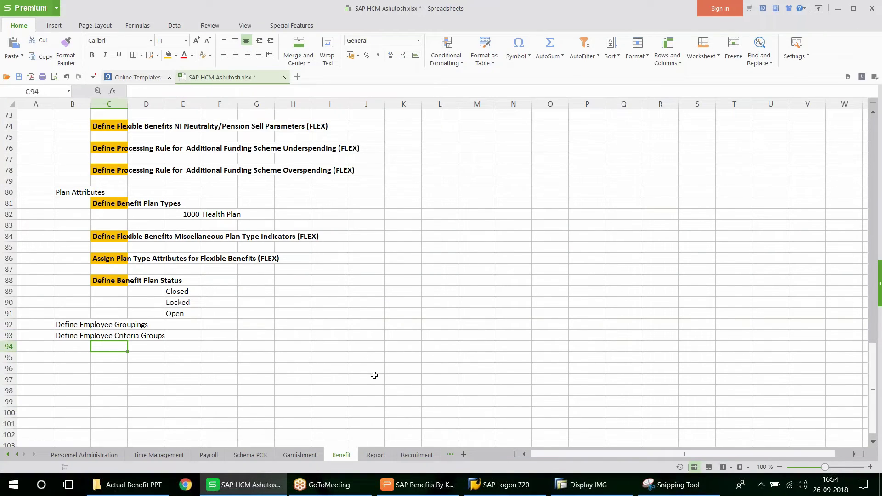
type("Define Parameter Groups")
Step: Apply the C88 heading's formatting to Define Parameter Groups in C94 and save the workbook
left_click(115, 282)
left_click(66, 52)
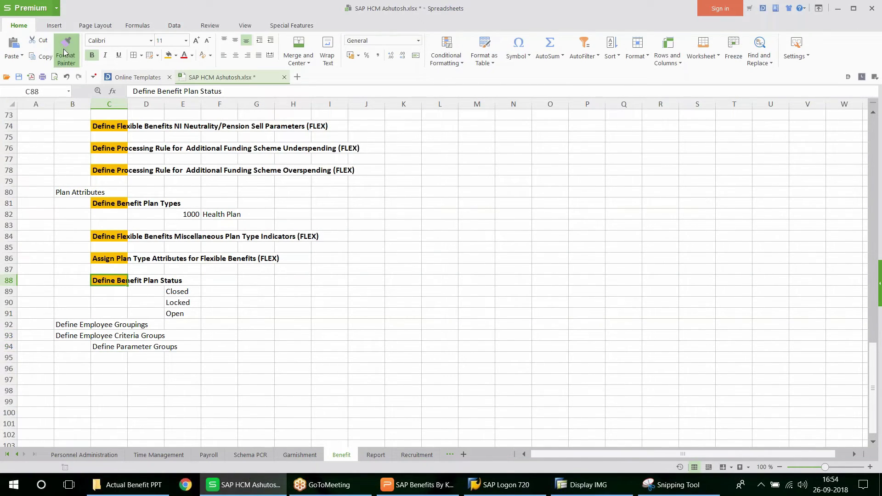
left_click(108, 348)
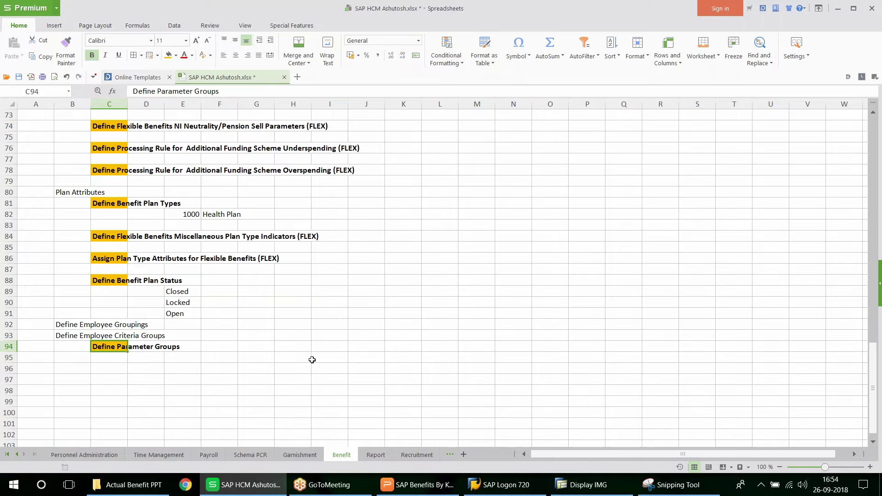
key("ctrl+s")
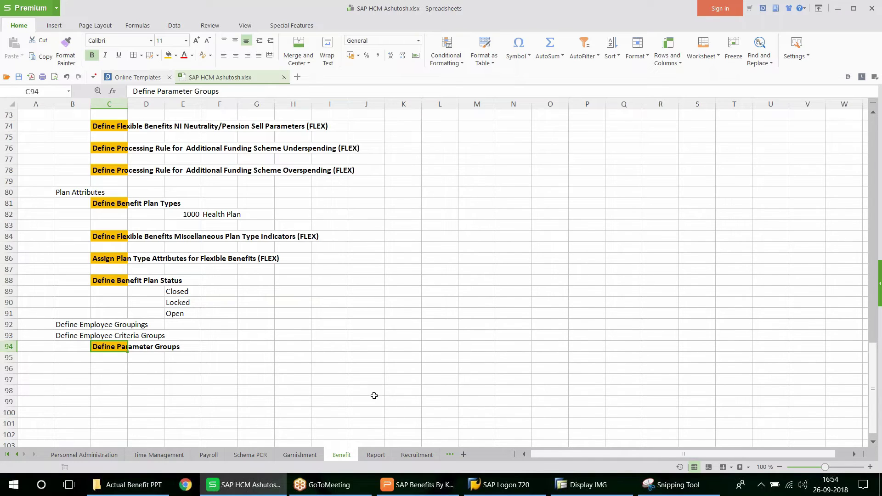
Step: Switch to SAP, open the Define Parameter Groups activity, and start adding new entries
left_click(583, 485)
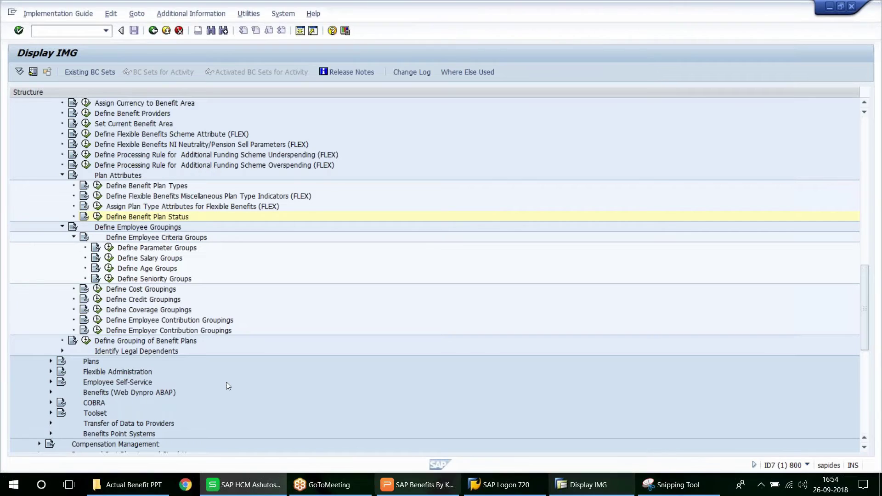
left_click(109, 247)
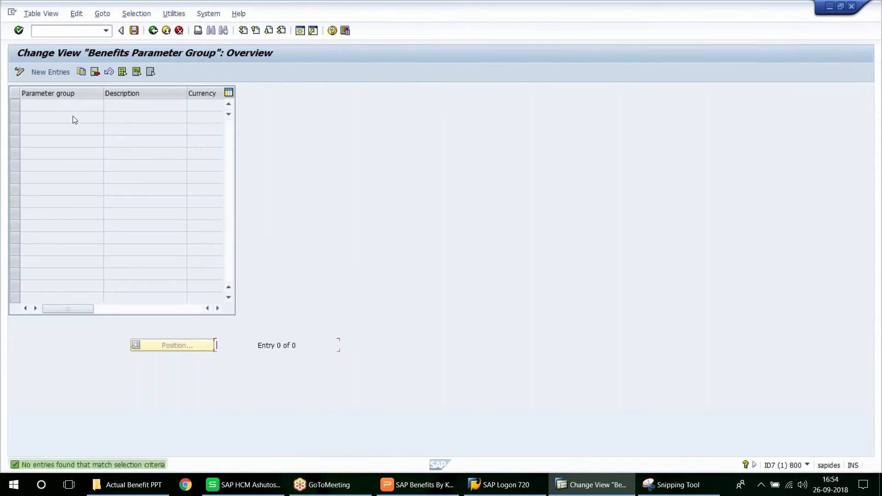
key("F5")
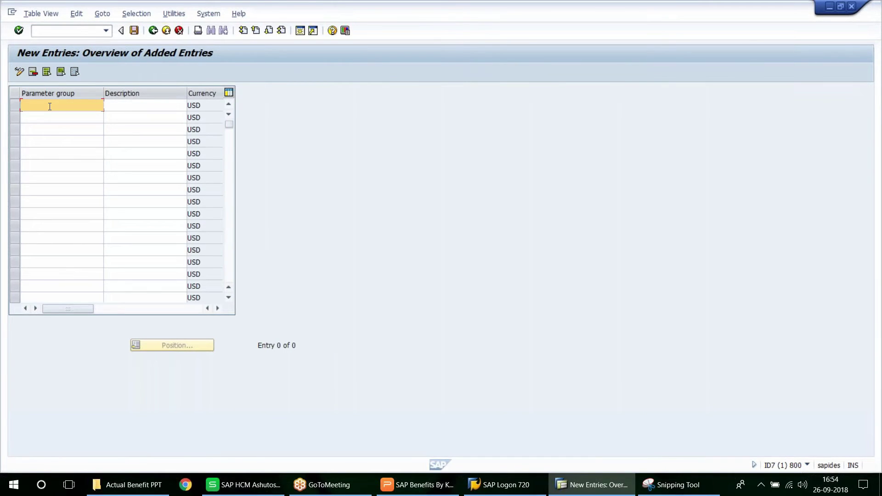
Step: Add parameter group 1000 with the description Standard Parameter G and save the entry
type("1000")
key("Tab")
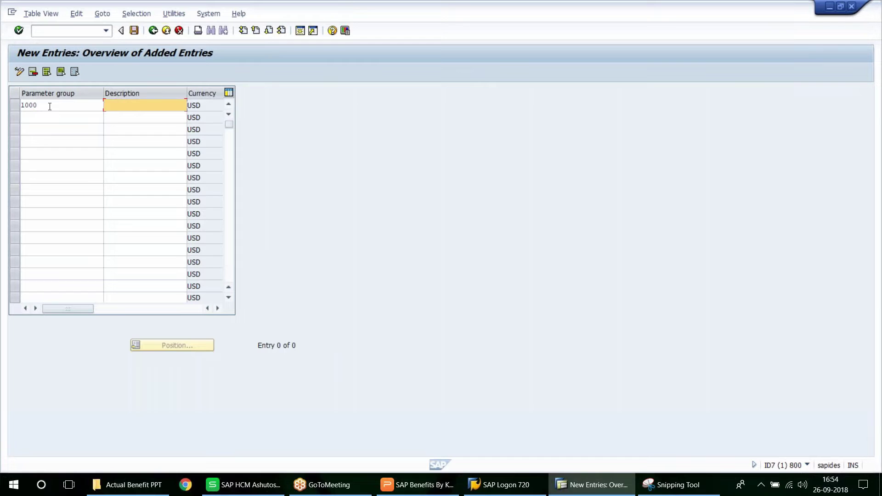
type("St")
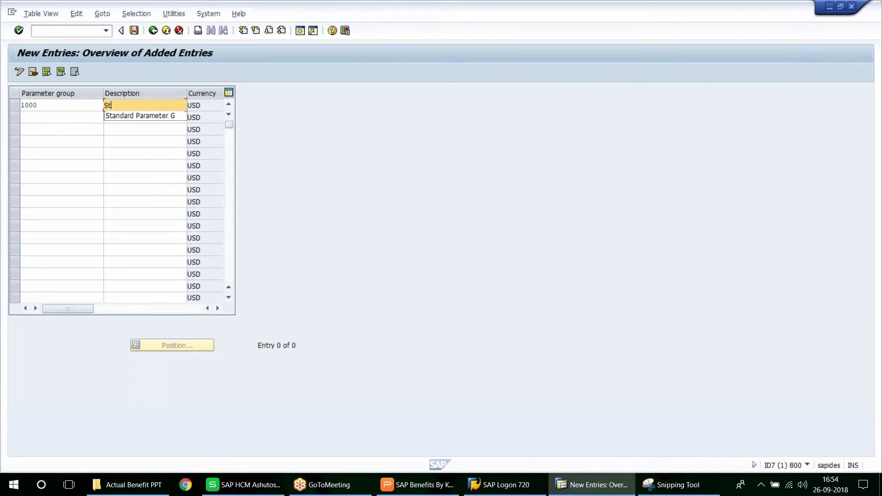
type("andatd")
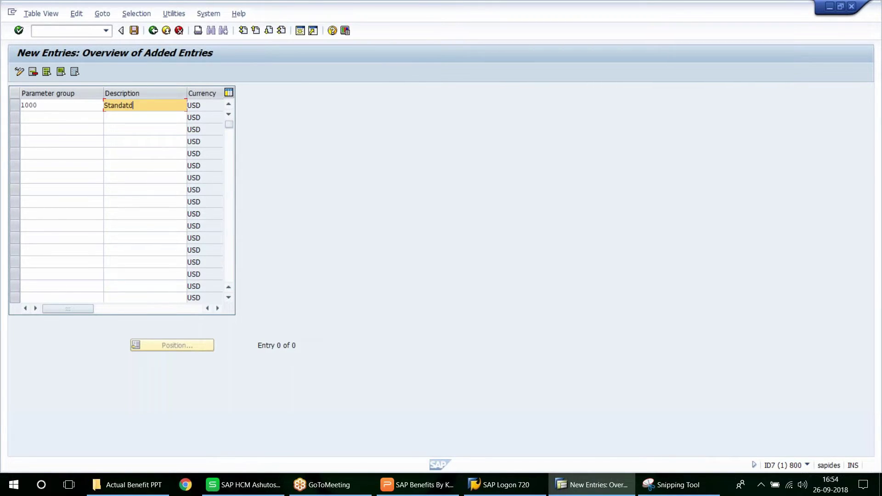
key("BackSpace")
key("BackSpace")
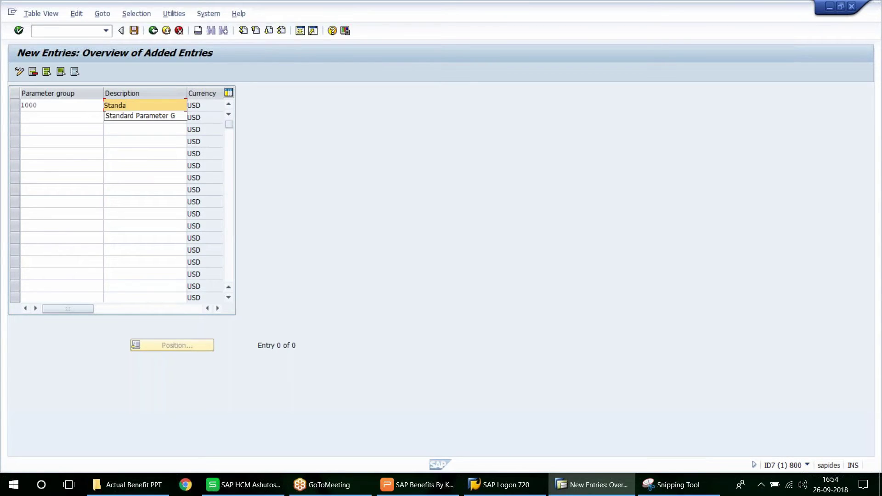
key("Down")
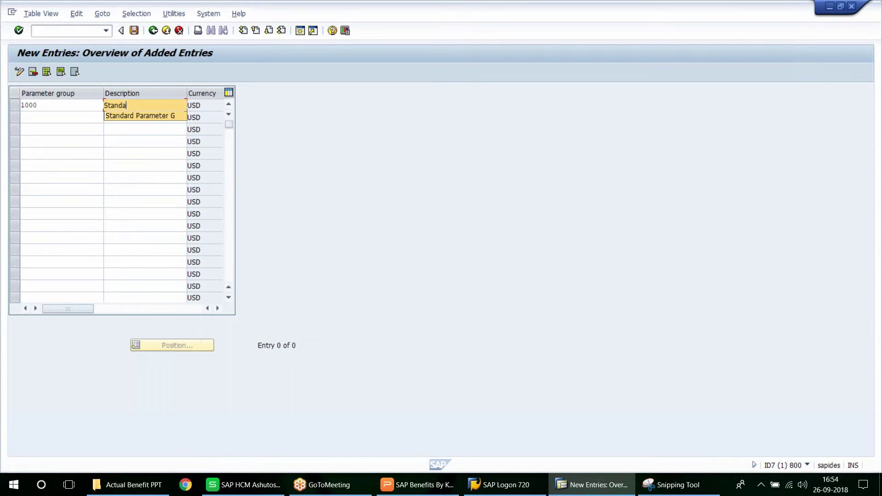
key("Return")
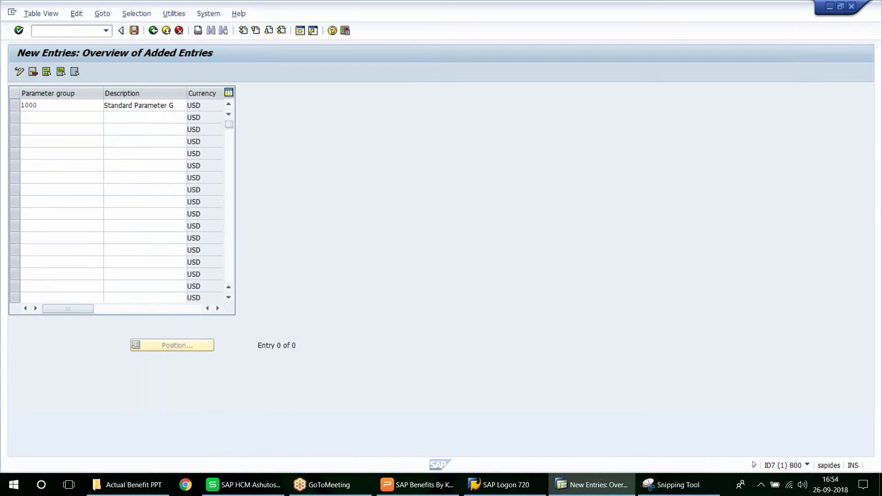
key("Return")
key("ctrl+s")
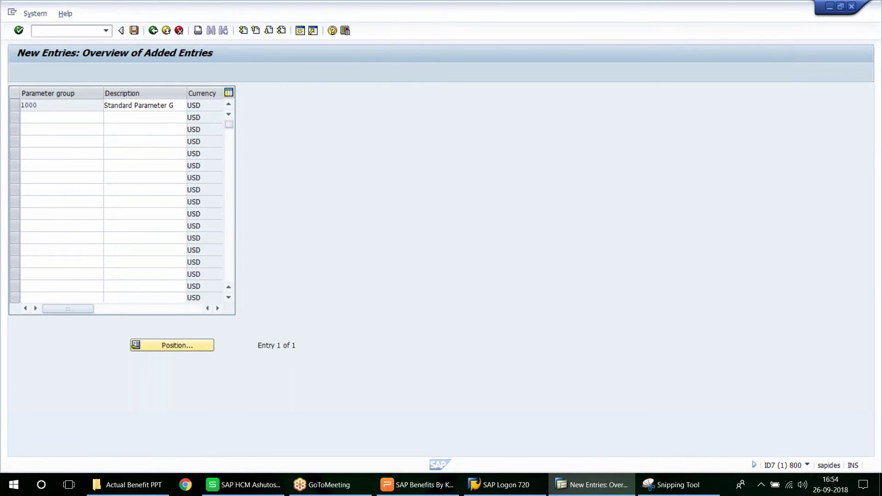
Step: Switch to the spreadsheet, record 1000 in E95 and Standard Parameter Group in F95, and save the workbook
left_click(244, 485)
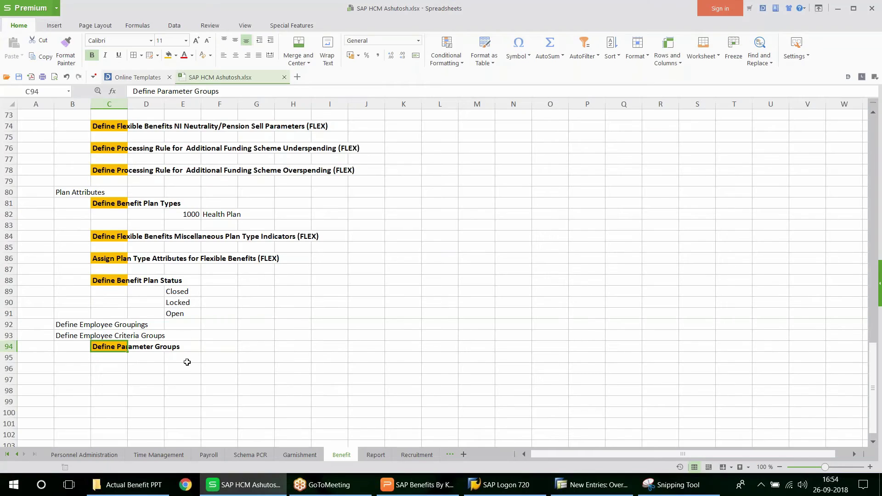
left_click(184, 359)
type("1000")
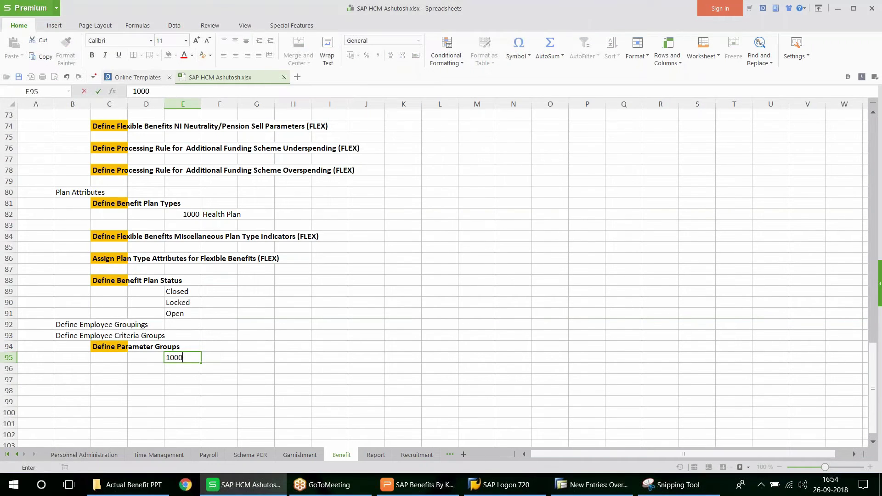
key("Tab")
type("Stan")
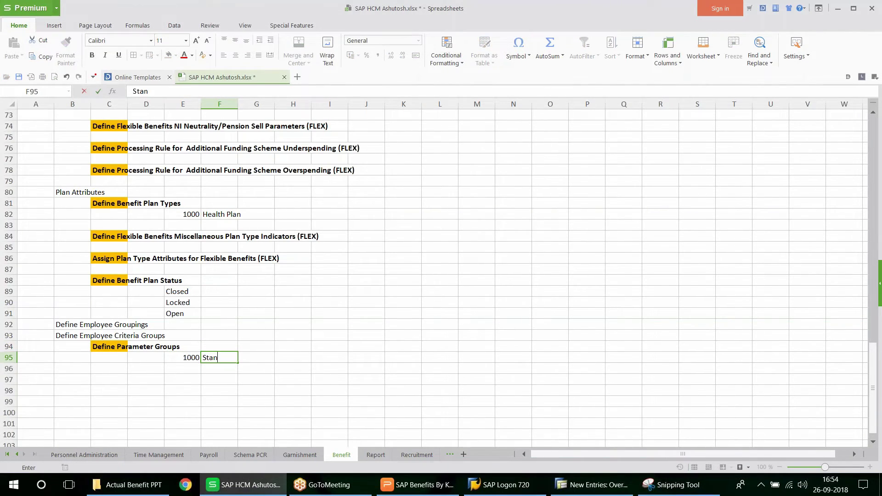
type("dard Parameter")
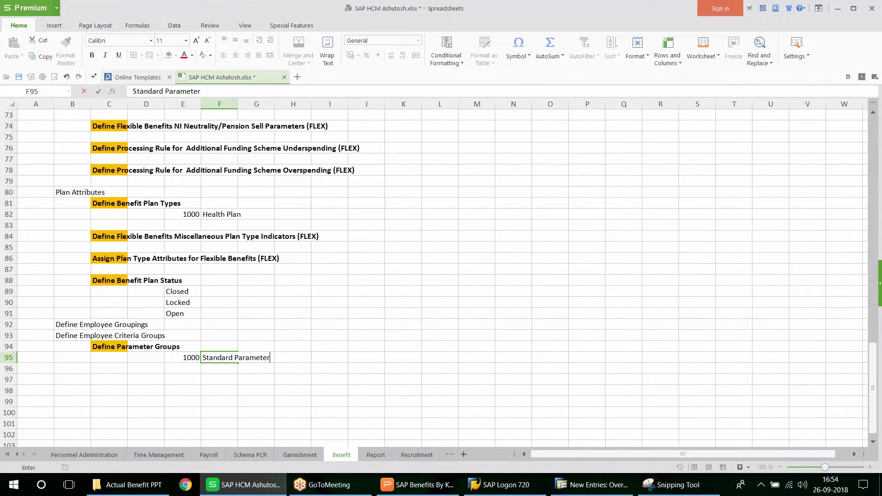
type(" Group")
left_click(358, 368)
key("ctrl+s")
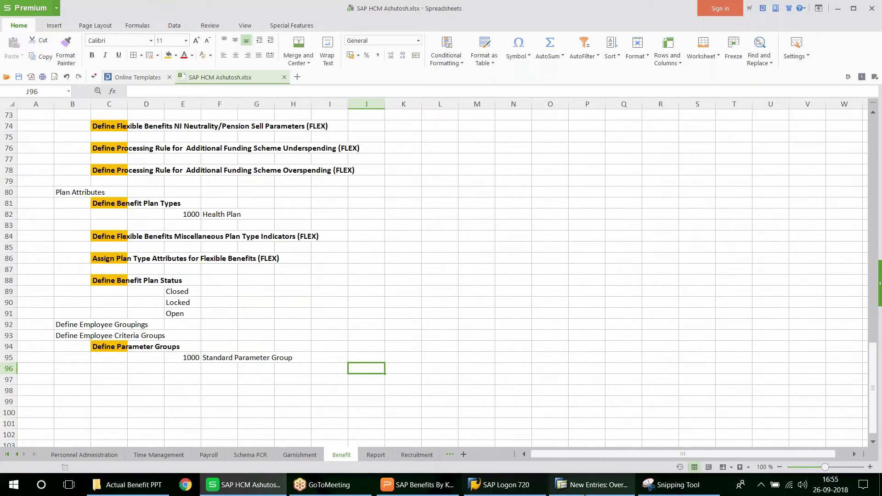
Step: Return to the SAP IMG structure and copy the activity name Define Salary Groups into spreadsheet cell C97
left_click(588, 491)
left_click(152, 32)
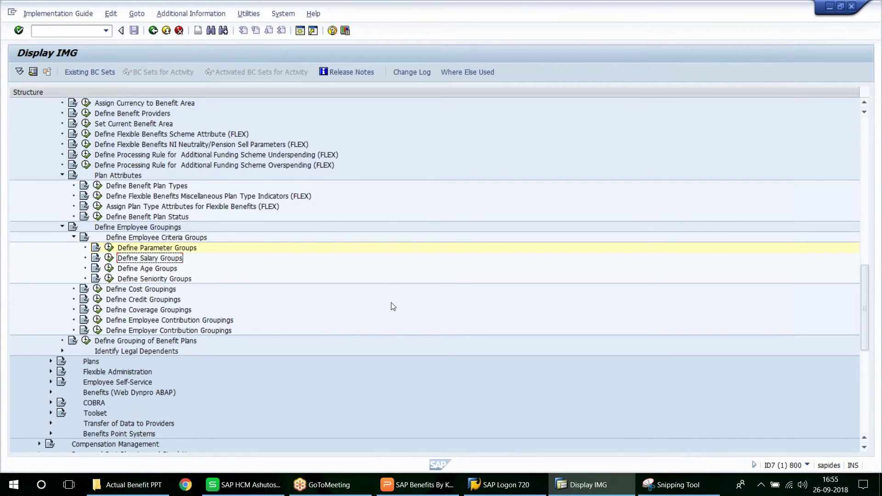
left_click(247, 486)
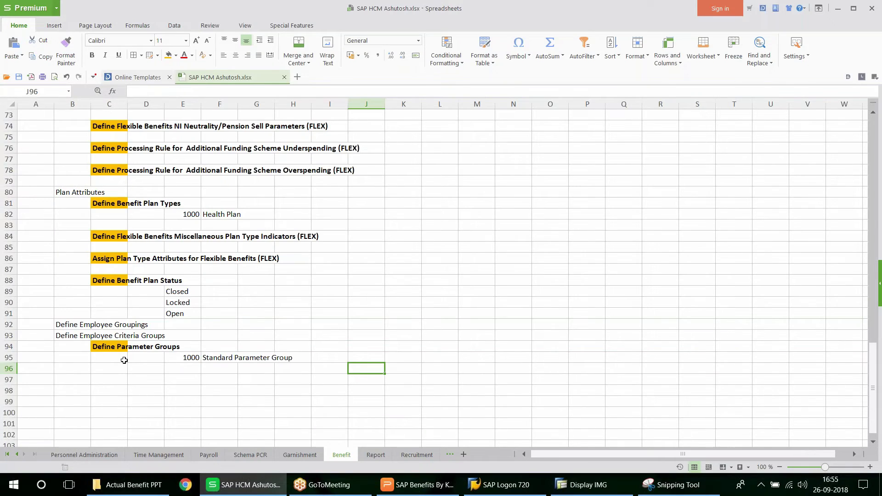
scroll(124, 364, "down", 1)
left_click(114, 314)
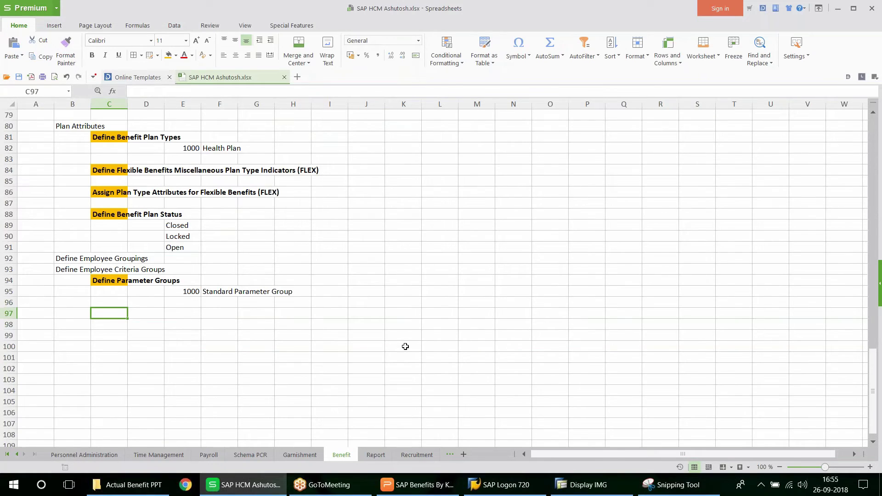
type("Define Salary Groups")
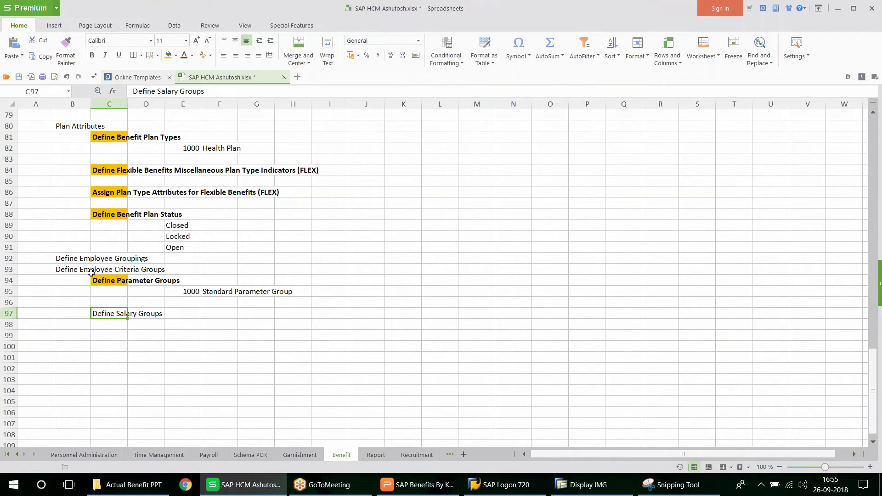
Step: Apply the C94 heading's formatting to Define Salary Groups in C97 and save the workbook
left_click(111, 284)
left_click(66, 51)
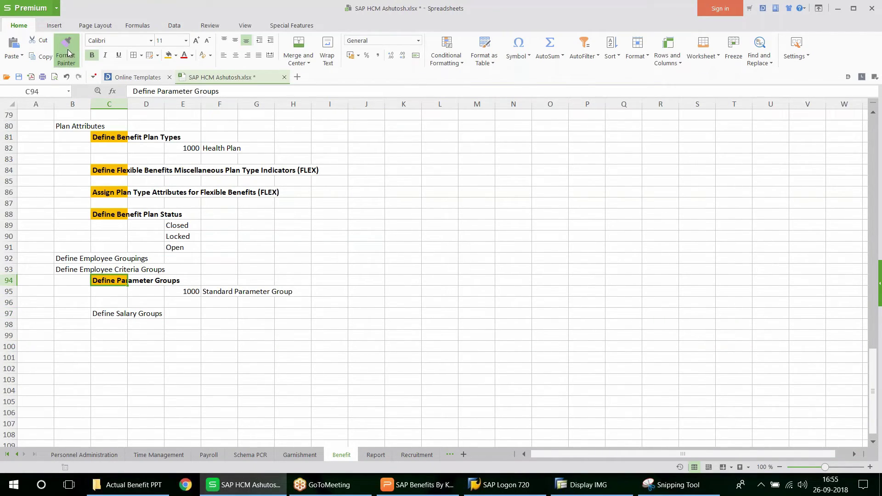
left_click(103, 312)
key("ctrl+s")
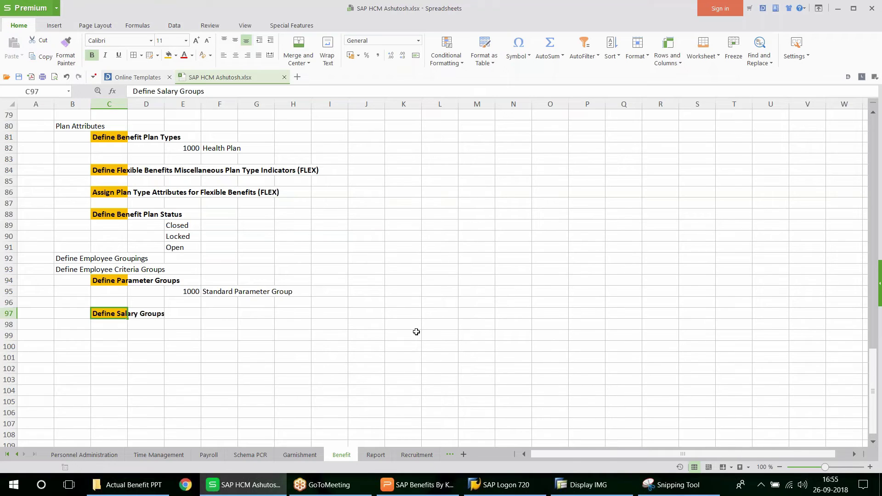
Step: Switch to SAP, open the Define Salary Groups activity for parameter group 1000, and start adding new entries
left_click(561, 488)
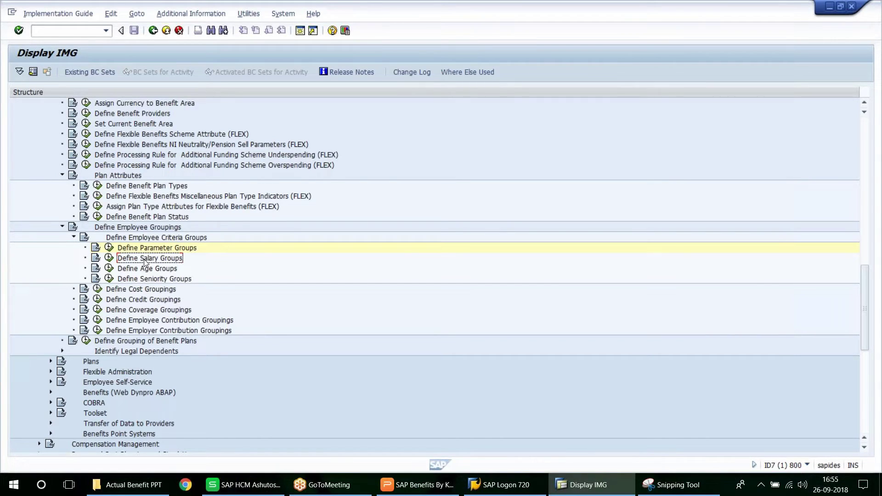
left_click(108, 259)
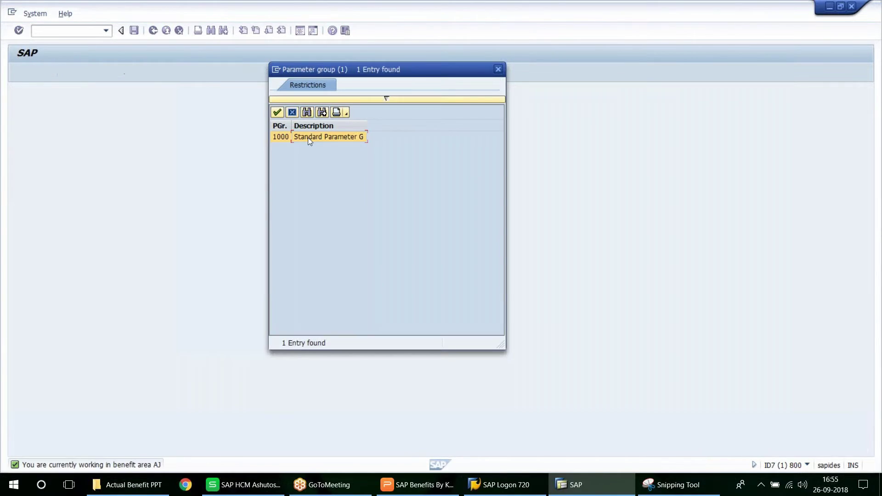
double_click(308, 136)
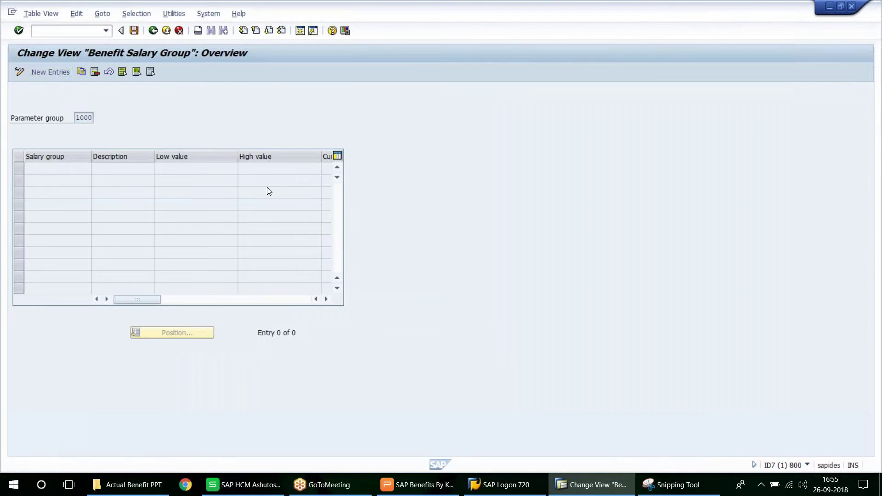
key("F5")
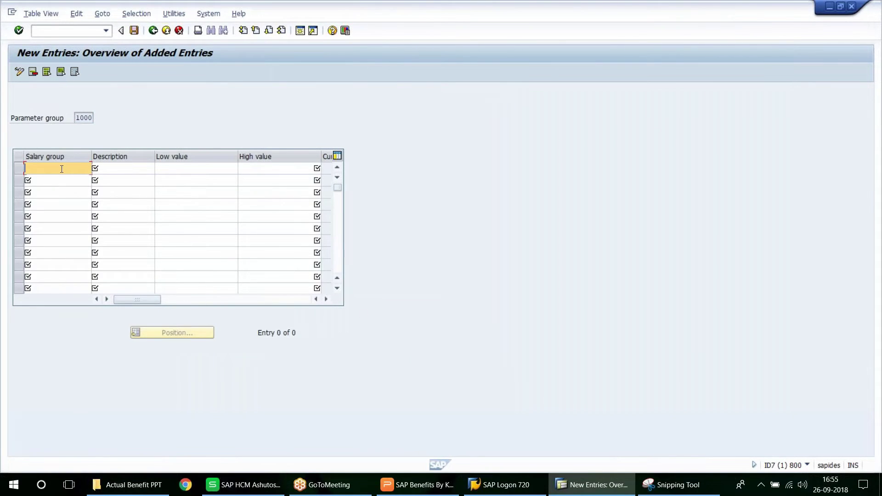
Step: Enter salary group 1000 with description Uptp 10000&, low value 1000 and high value 2000
type("10")
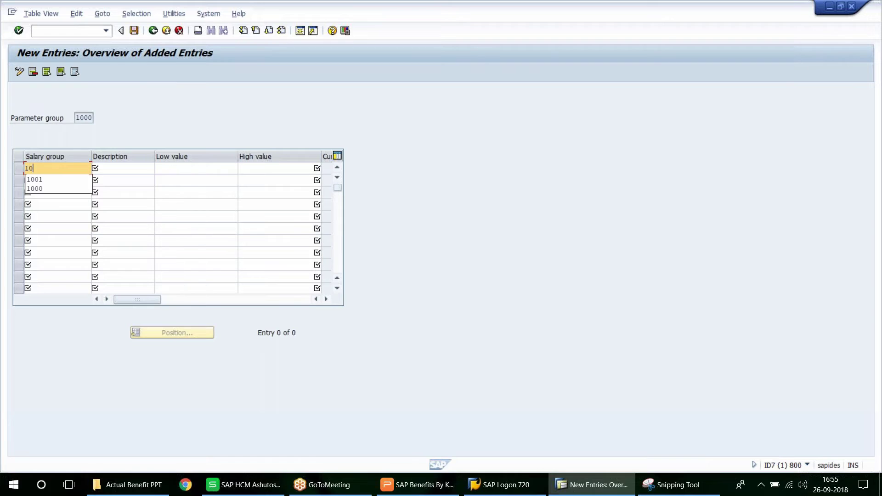
type("00")
key("Tab")
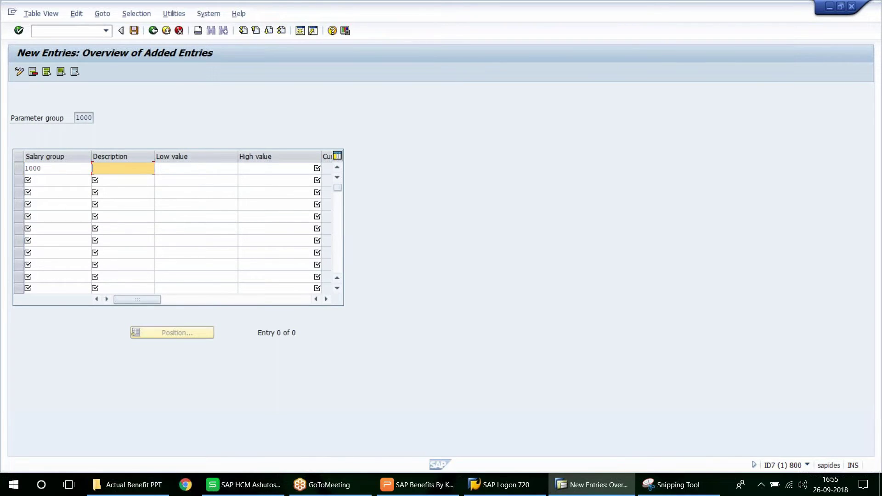
type("U")
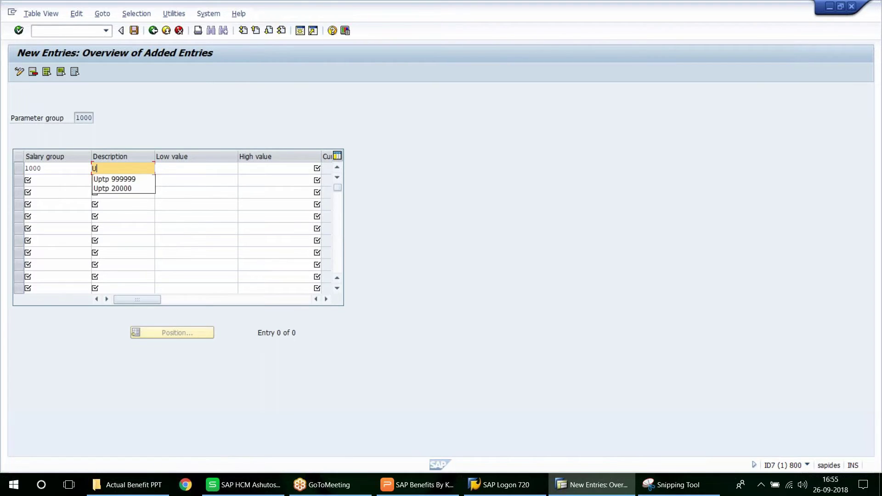
type("ptp 10000")
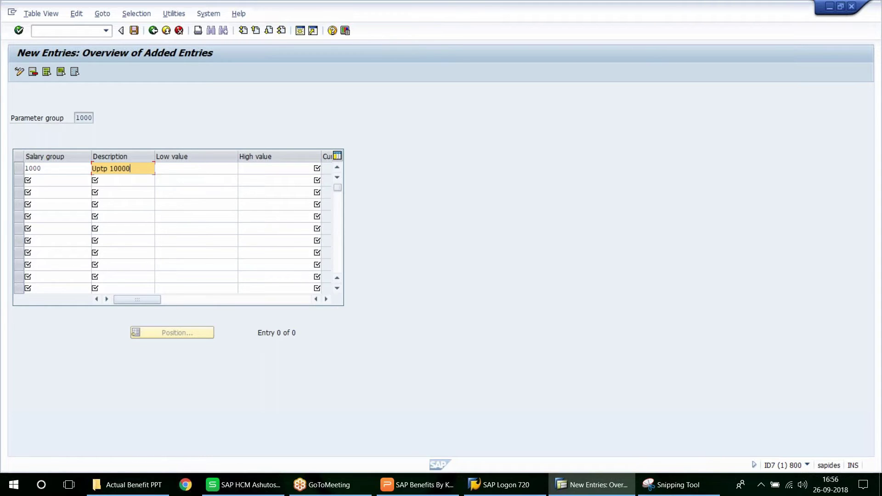
type("&")
key("Tab")
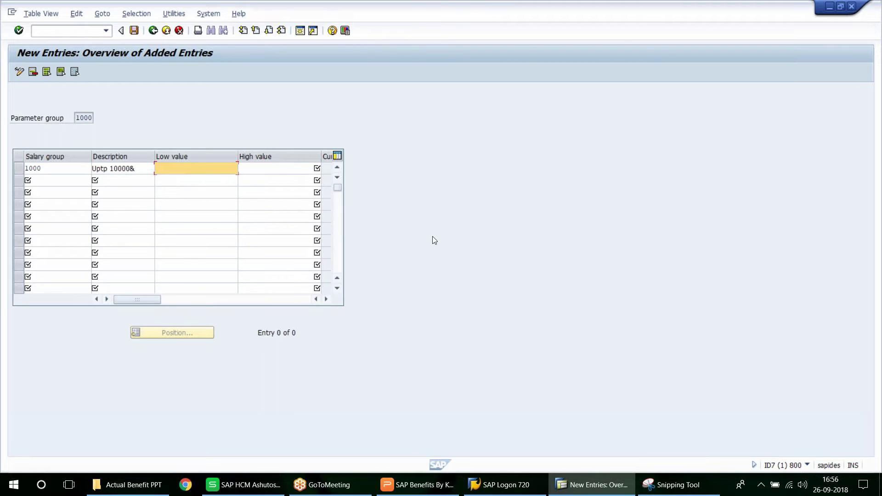
type("1000")
key("Tab")
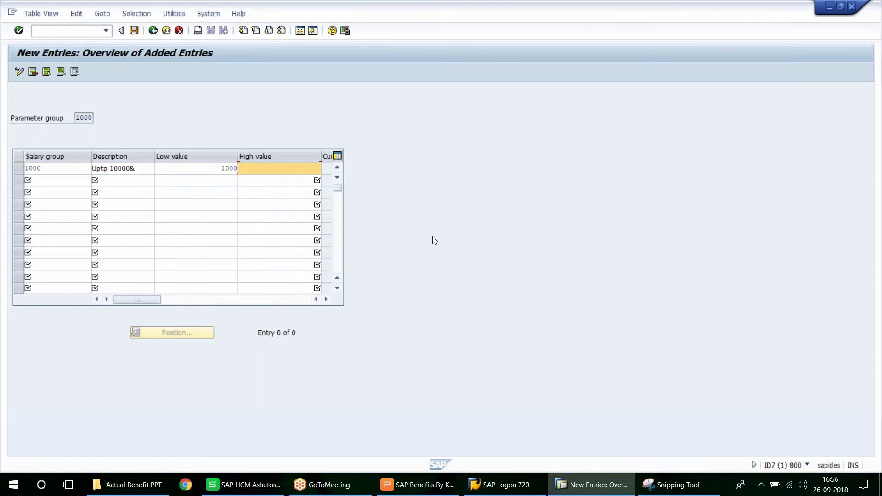
type("2000")
Step: Change the description of salary group 1000 to Uptp 10000$
left_click(136, 168)
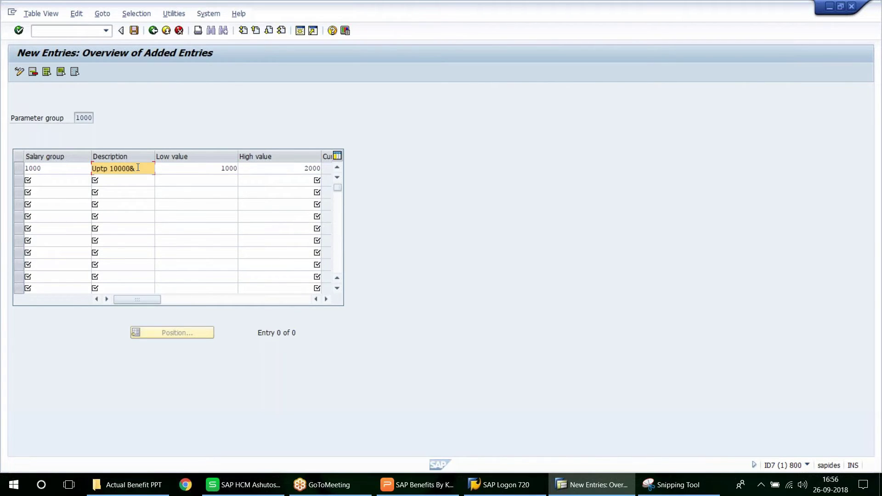
key("BackSpace")
type("$")
Step: Add salary group 1001 with description Upto 99999 below salary group 1000
left_click(44, 181)
type("1")
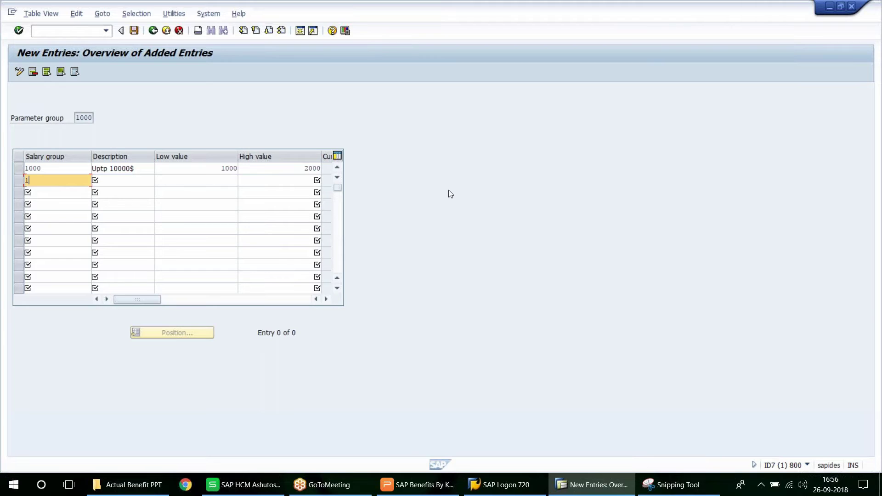
type("00")
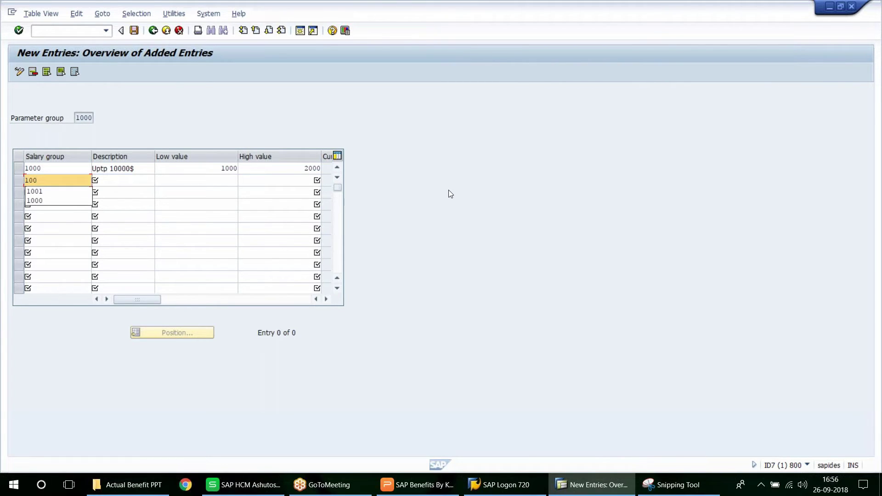
type("1")
key("Tab")
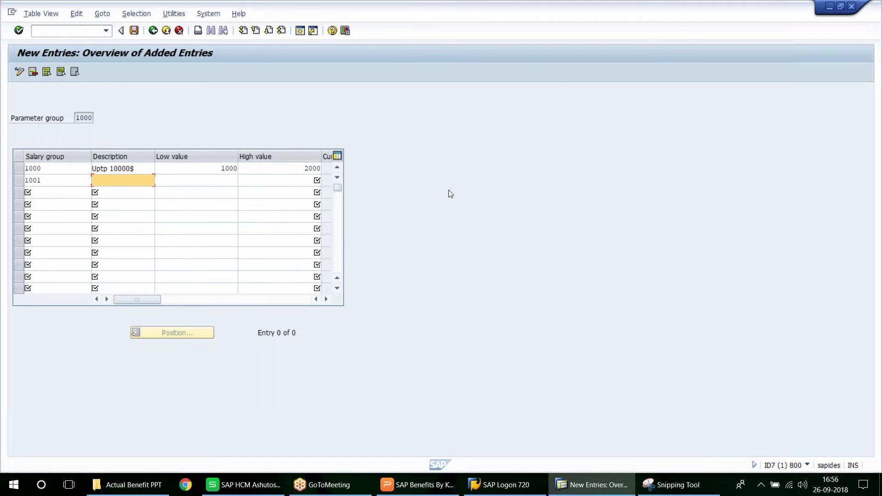
type("Utp")
key("BackSpace")
type("pt")
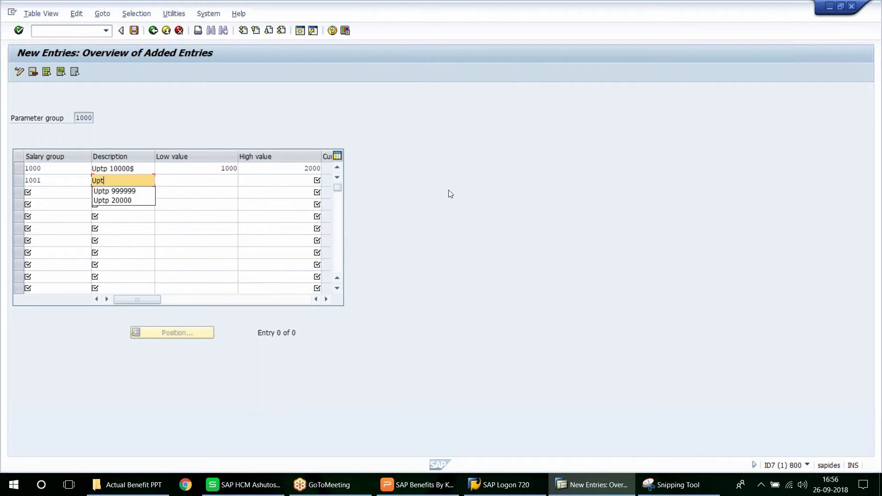
type("o 99999")
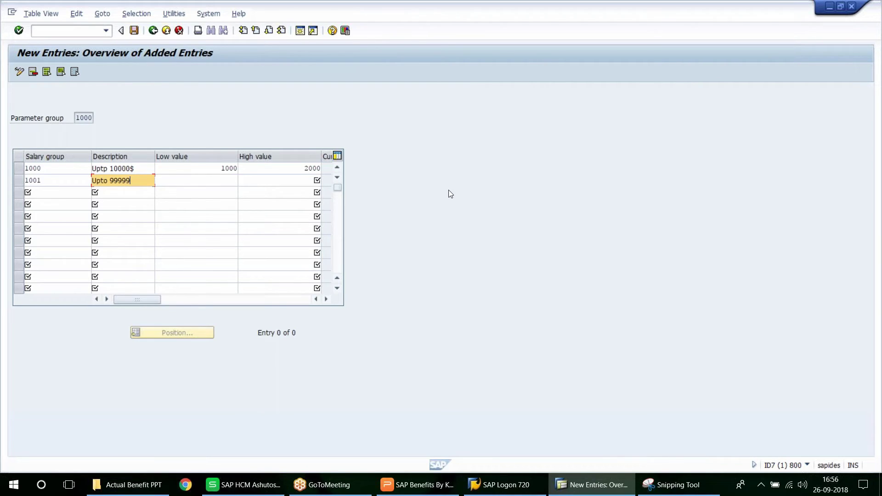
key("Tab")
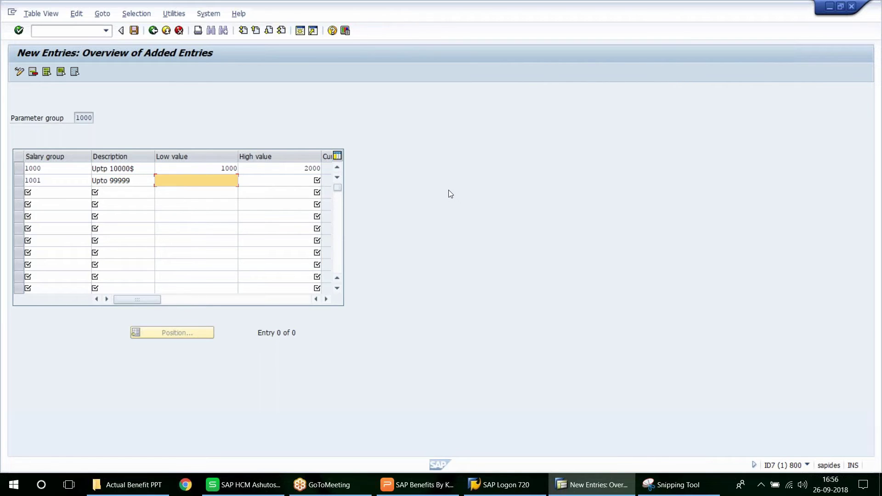
Step: Give salary group 1001 a low value of 2001 and a high value of 99999
type("2000")
key("BackSpace")
type("1")
key("Tab")
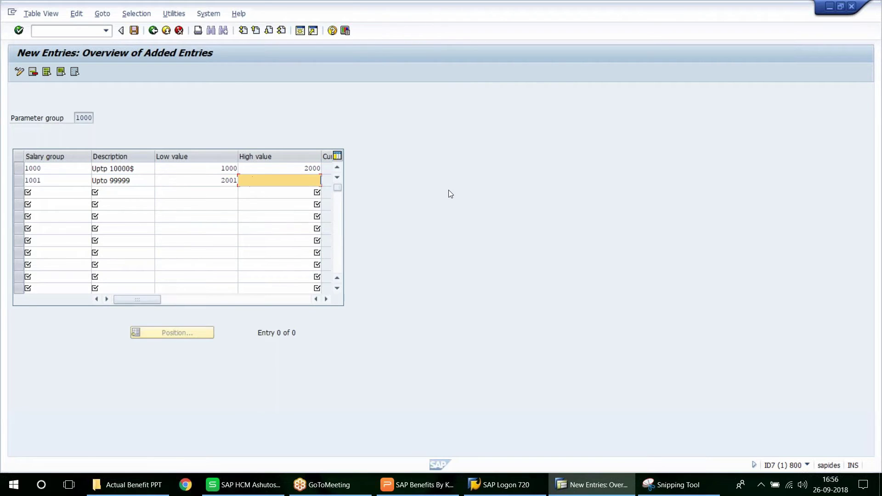
type("99999")
key("Return")
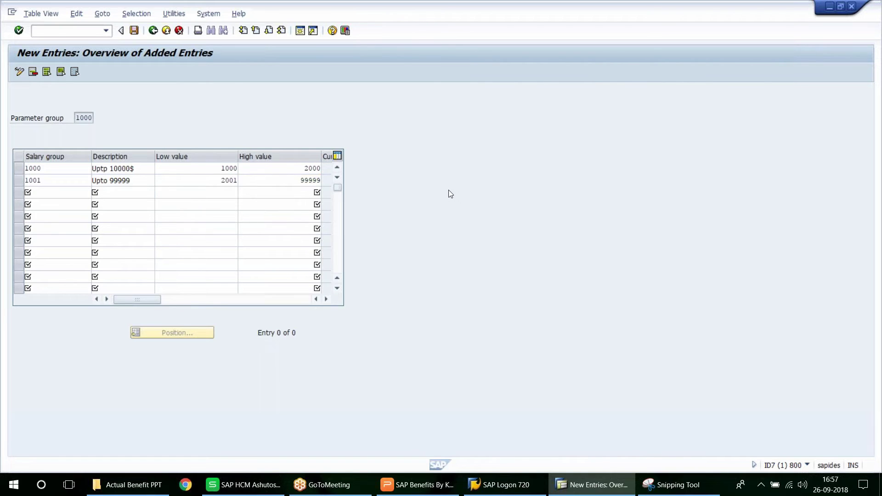
Step: Save the salary groups to the AJ Company customizing request and return to the IMG structure
left_click(134, 30)
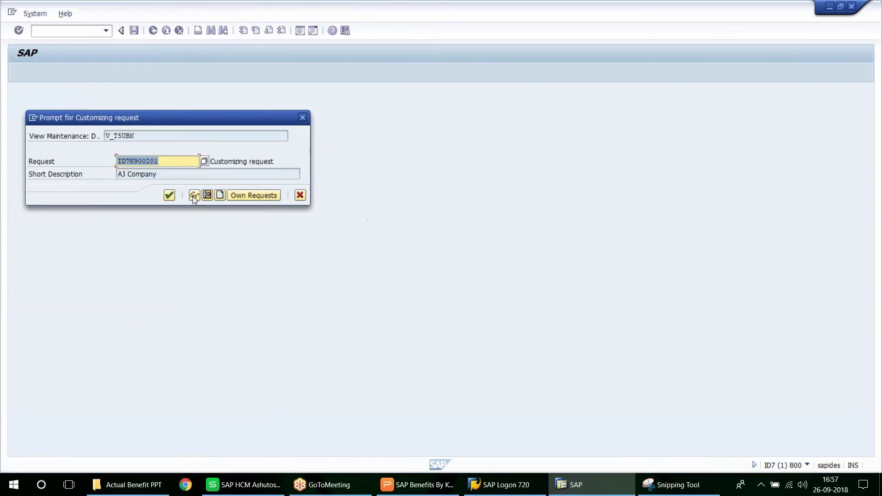
key("Return")
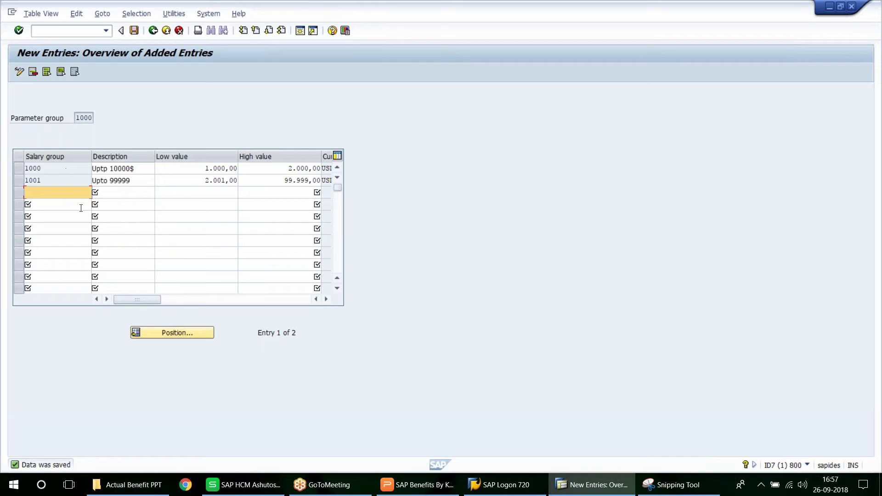
left_click(153, 31)
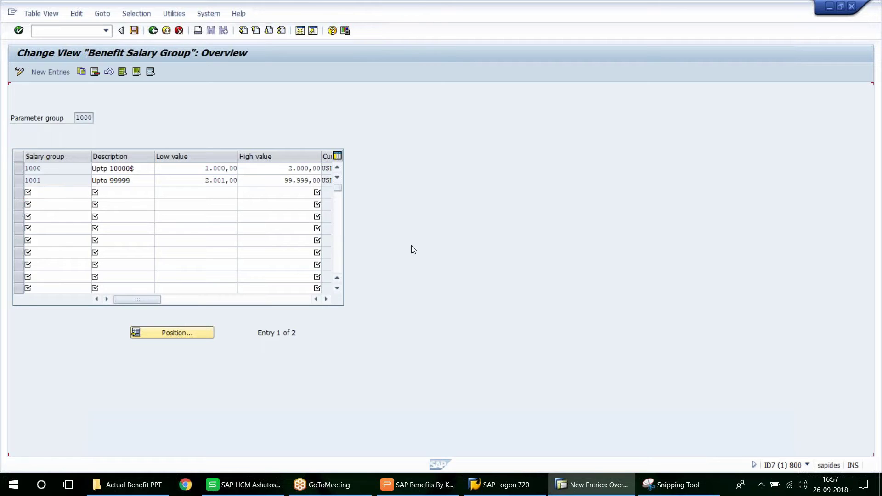
key("F3")
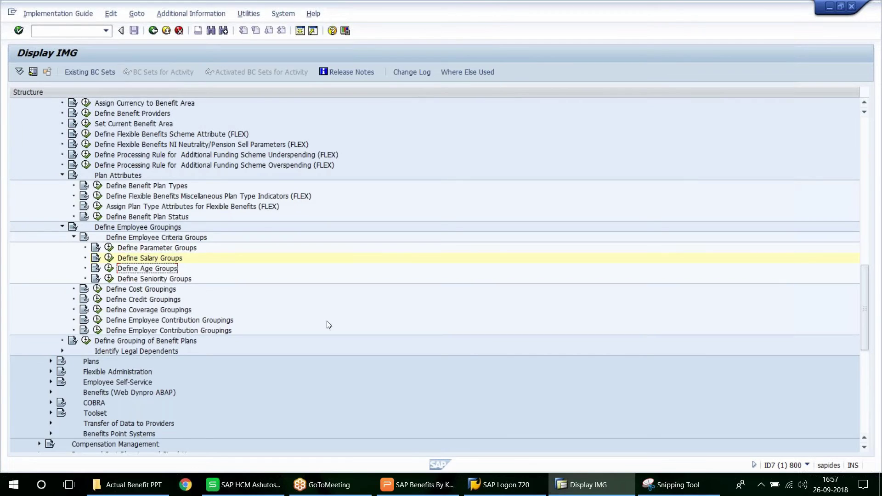
Step: Switch to the SAP HCM Ashutosh.xlsx spreadsheet and enter Define Age Groups in C99
left_click(244, 484)
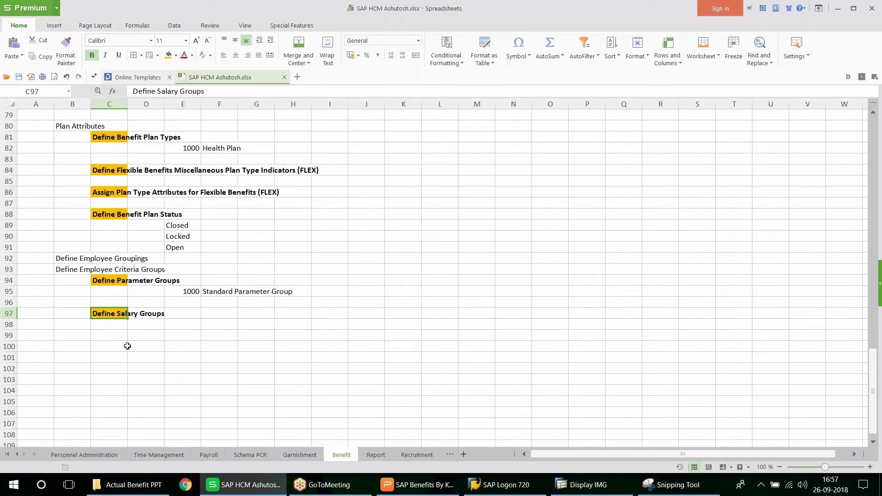
left_click(110, 335)
type("Define Age Groups")
Step: Apply the C97 heading's formatting to Define Age Groups in C99 and save the workbook
left_click(109, 313)
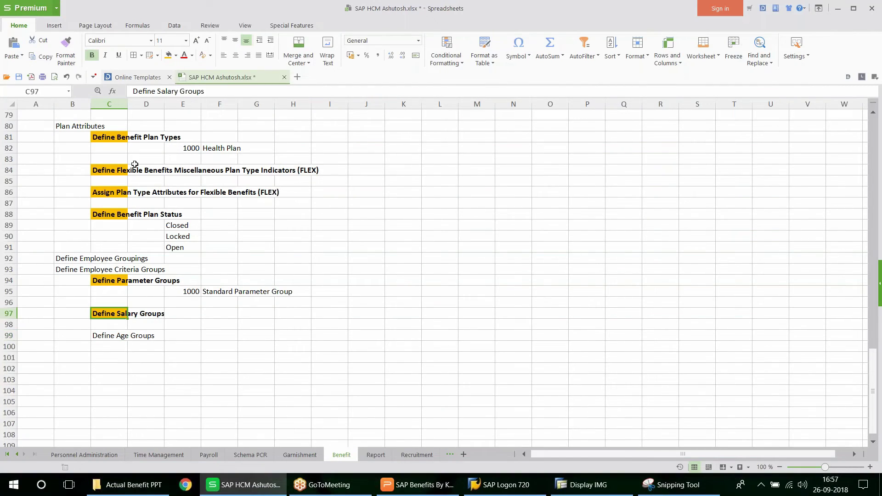
left_click(66, 50)
left_click(110, 333)
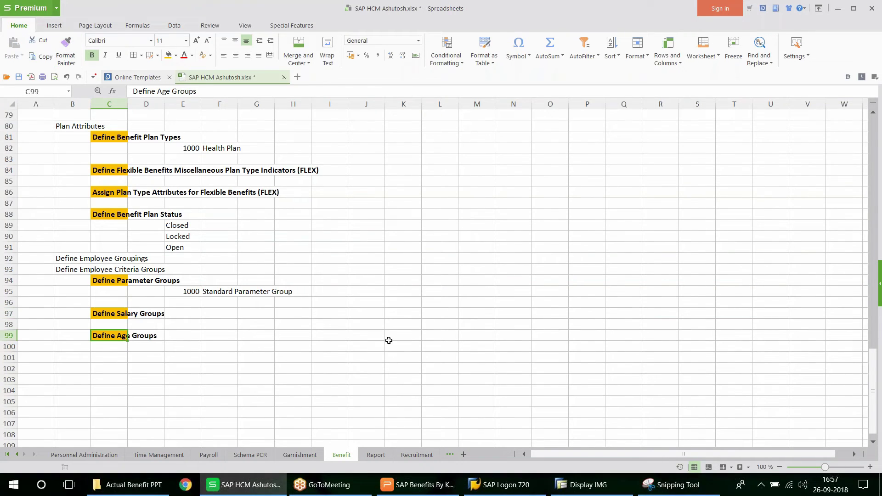
key("ctrl+s")
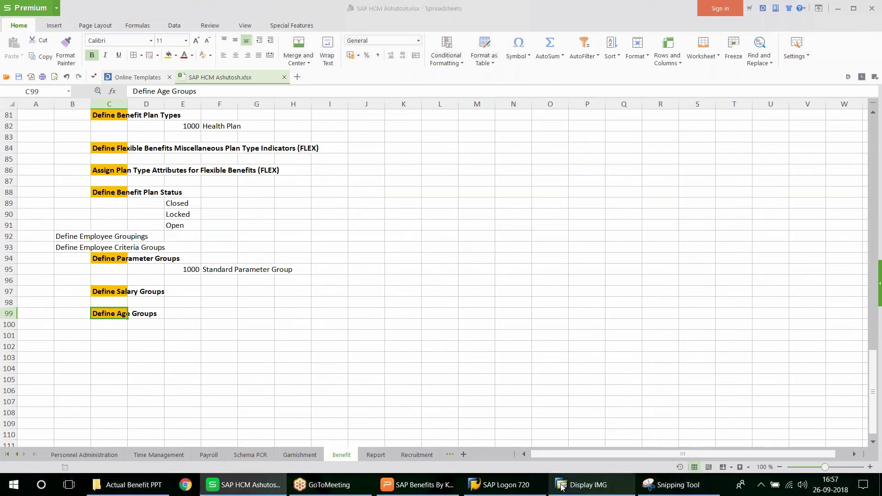
Step: Switch to SAP, open the Define Age Groups activity for parameter group 1000, and start adding new entries
left_click(583, 484)
left_click(111, 270)
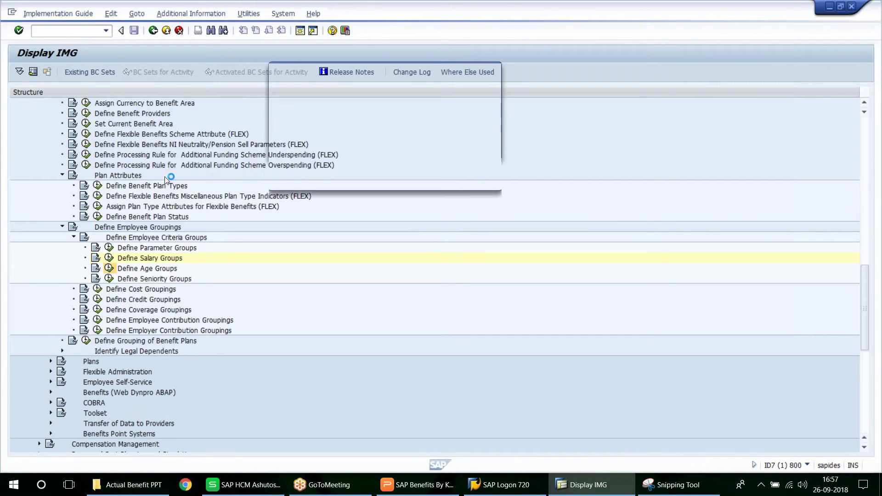
double_click(314, 137)
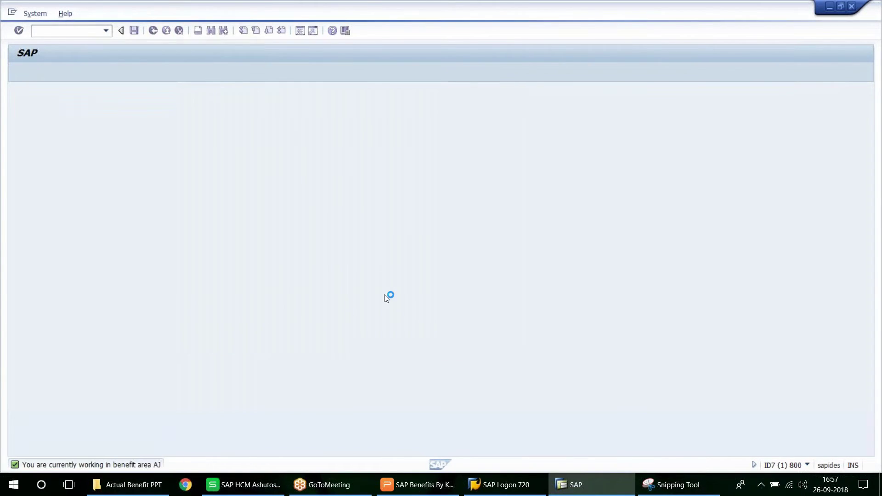
left_click(49, 72)
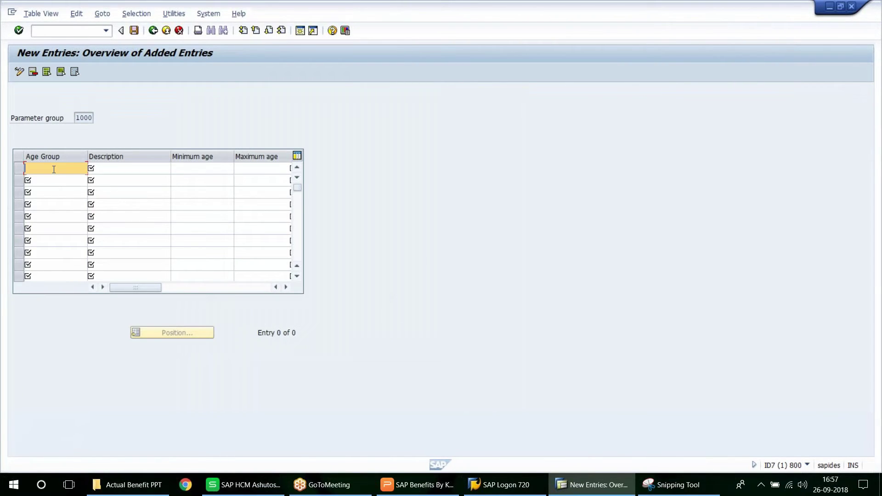
Step: Enter age group 1000 with description Uptp 39, minimum age 1 and maximum age 39
type("1000")
key("Tab")
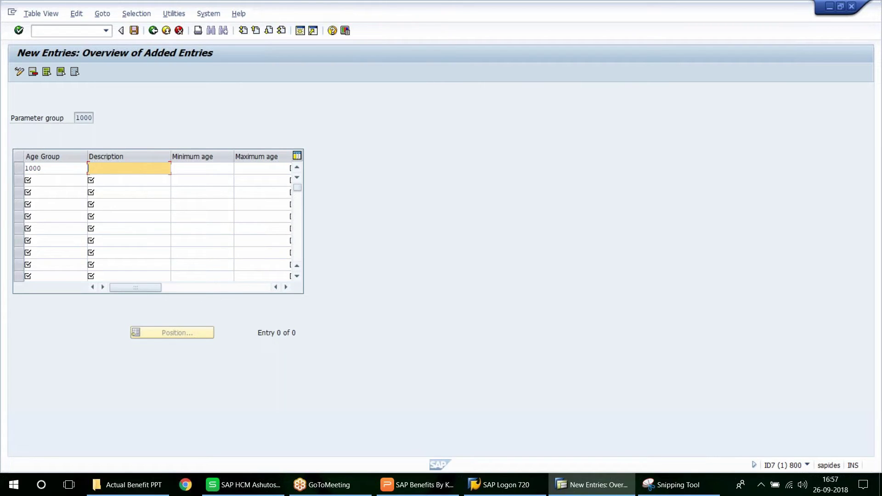
type("Uptp")
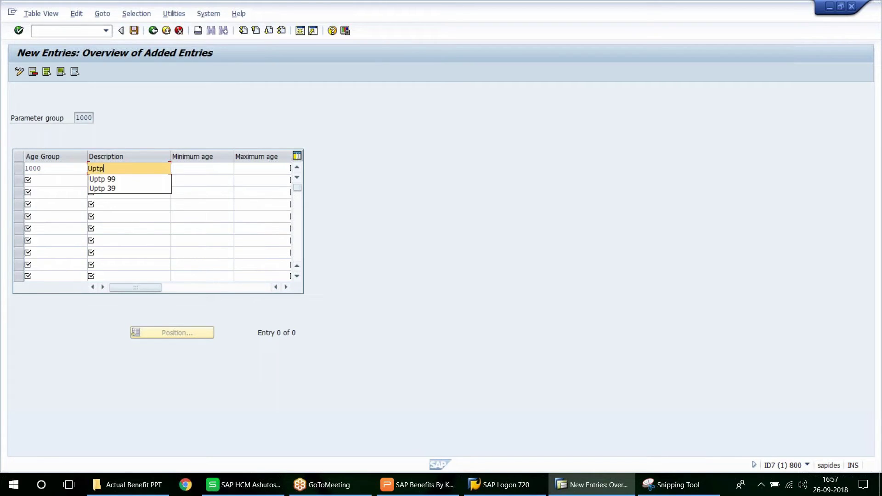
type(" 39")
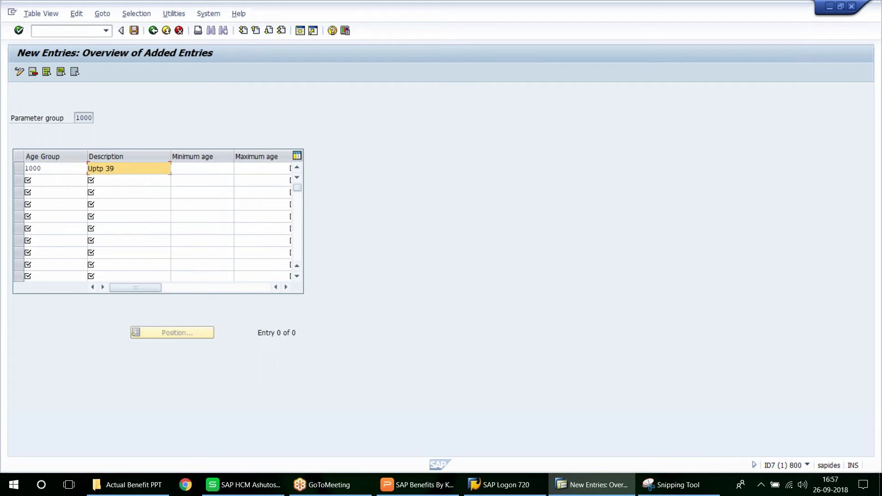
key("Tab")
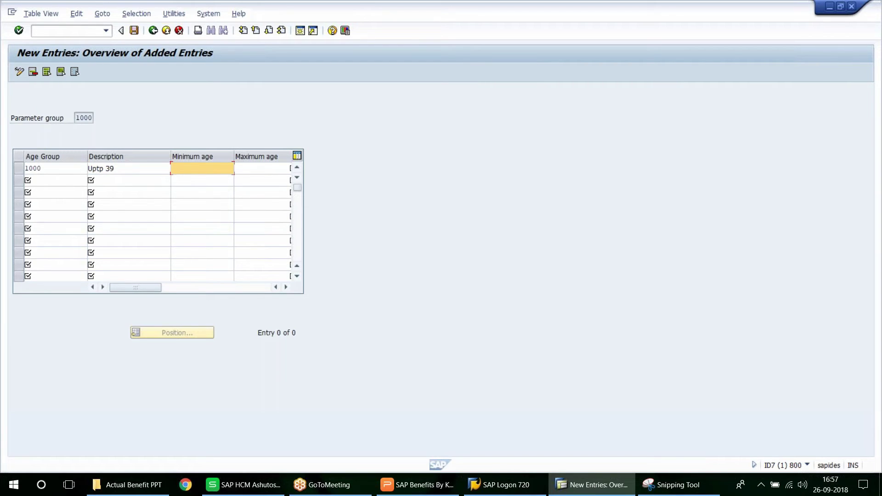
type("1")
key("Tab")
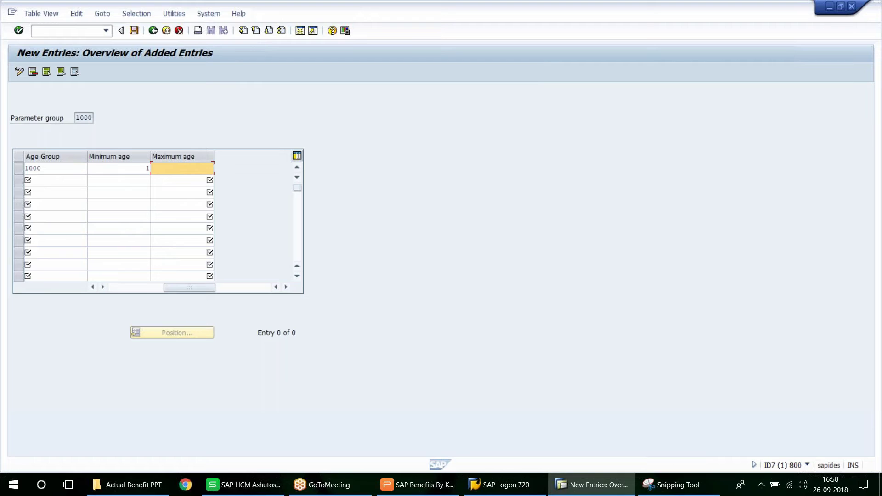
type("39")
key("Tab")
Step: Enter age group 1001 with description Upto 99, minimum age 40 and maximum age 99
type("1")
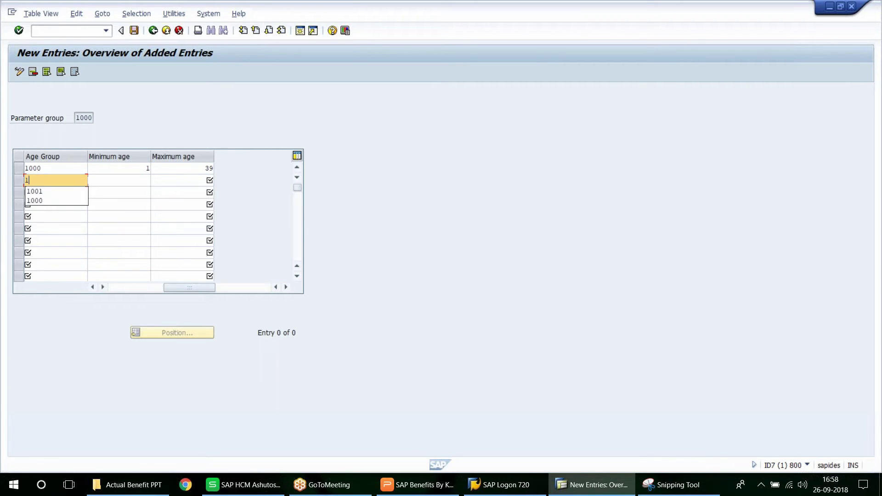
type("001")
key("Tab")
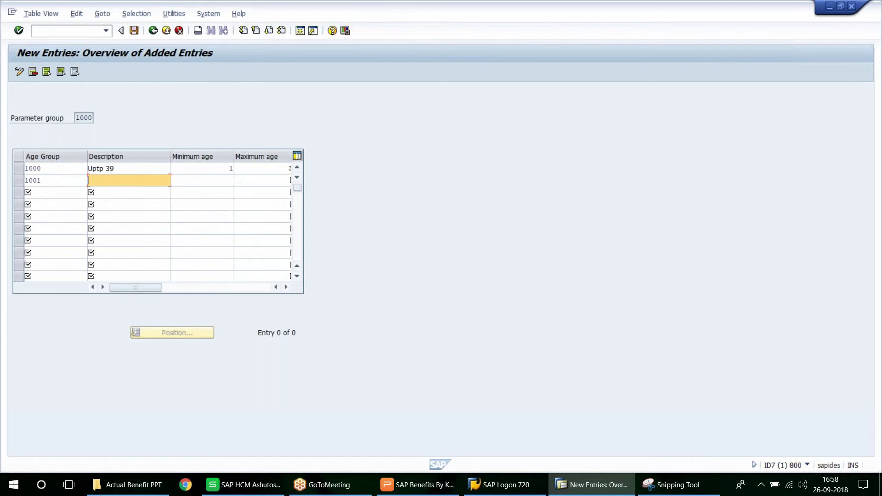
type("Utp")
key("BackSpace")
type("pto 99")
key("Tab")
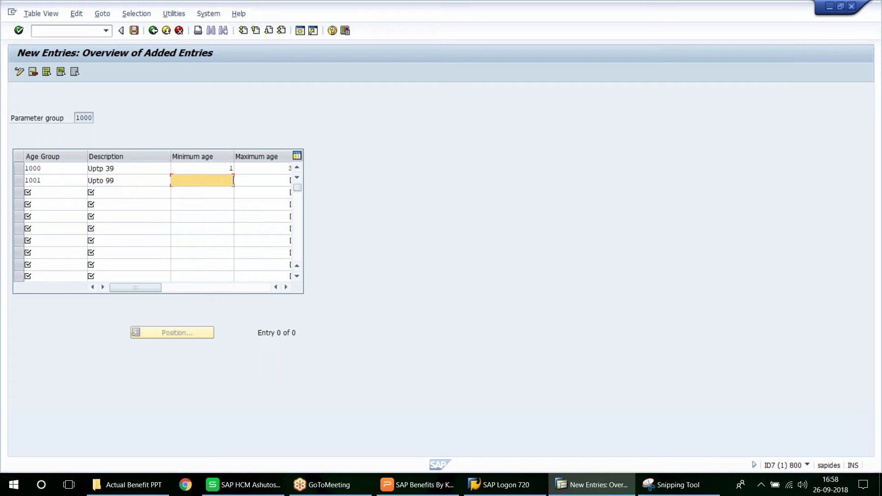
left_click(285, 286)
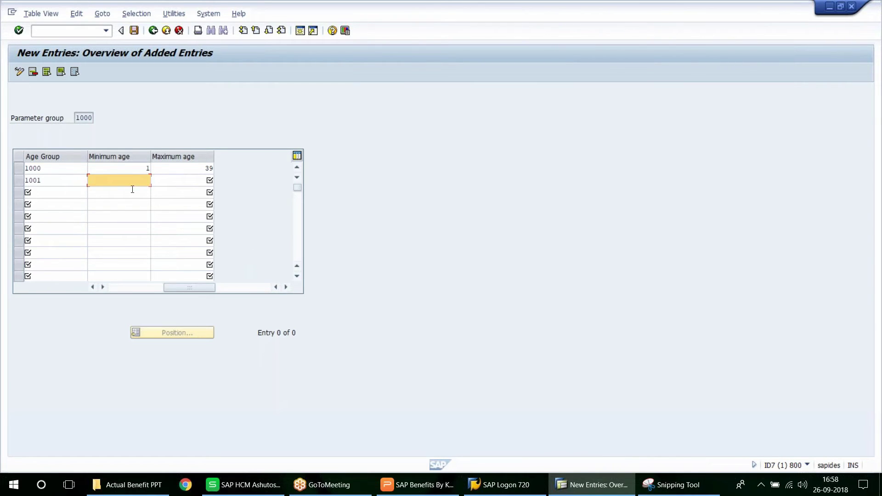
type("40")
key("Tab")
type("99")
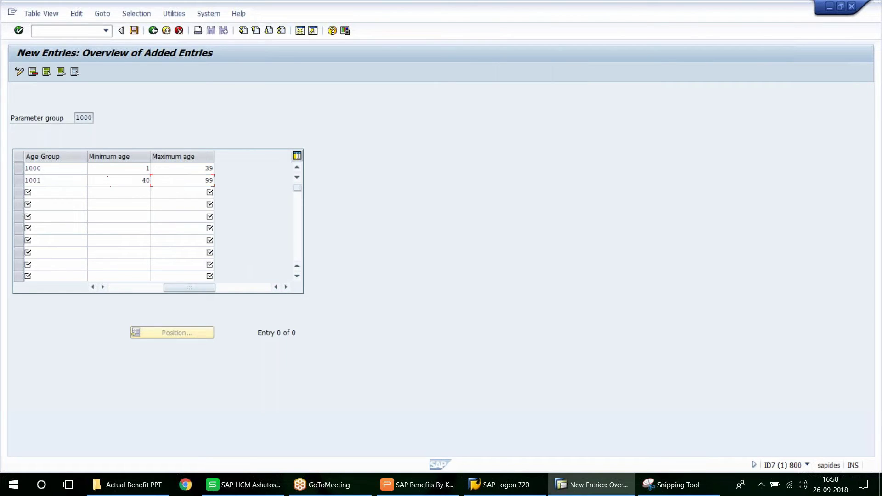
Step: Save the age groups to the AJ Company customizing request and return to the IMG structure
key("Return")
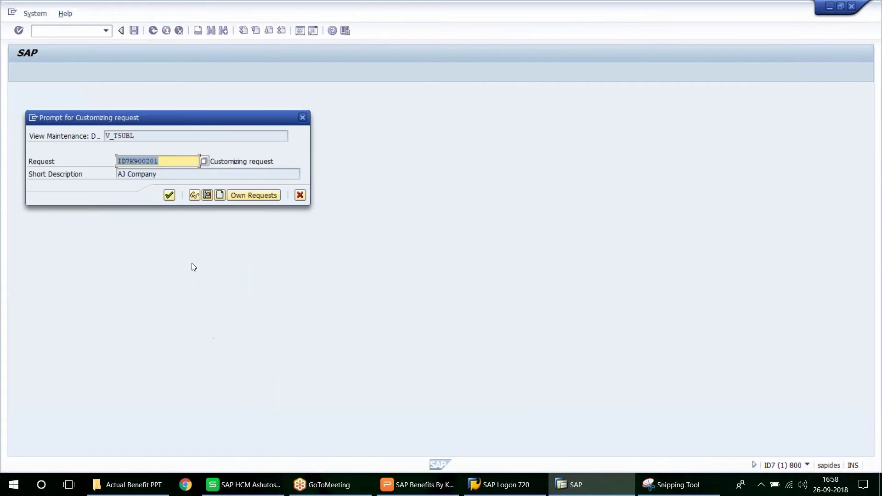
left_click(170, 196)
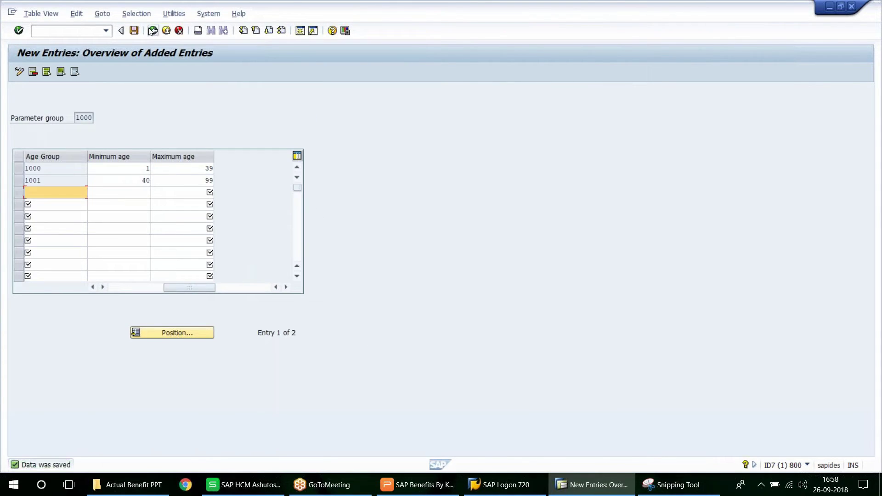
key("F3")
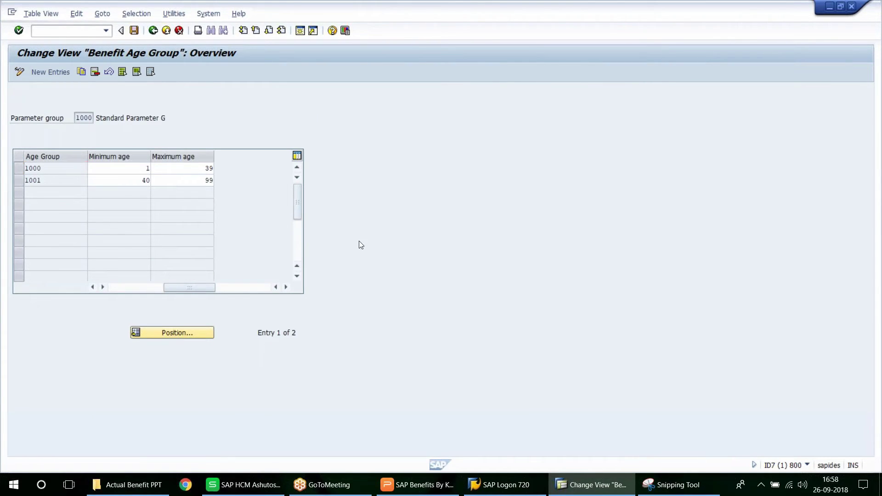
key("F3")
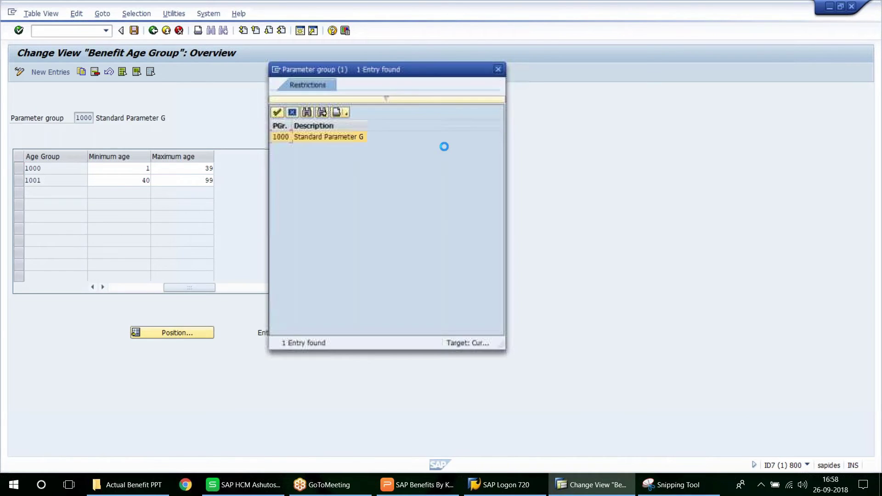
left_click(498, 70)
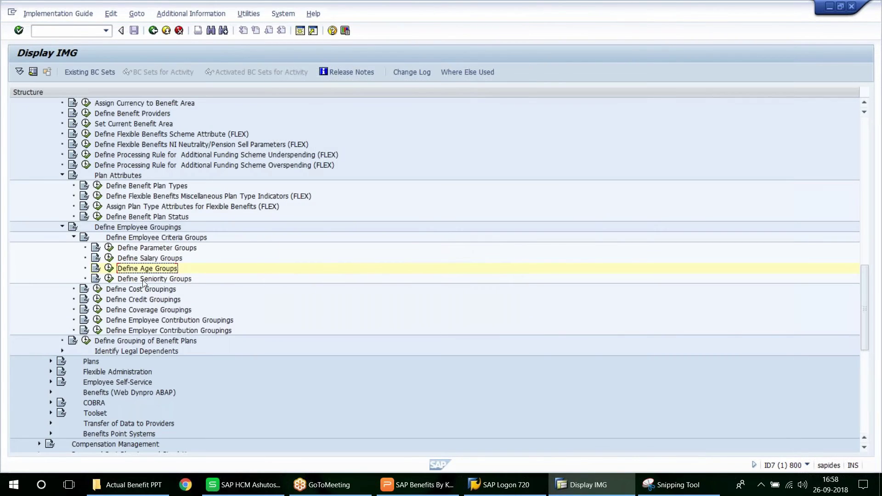
Step: Switch to the SAP HCM Ashutosh spreadsheet and add the activity title "Define Seniority Groups" in cell C101 of the Benefit sheet
left_click(143, 278)
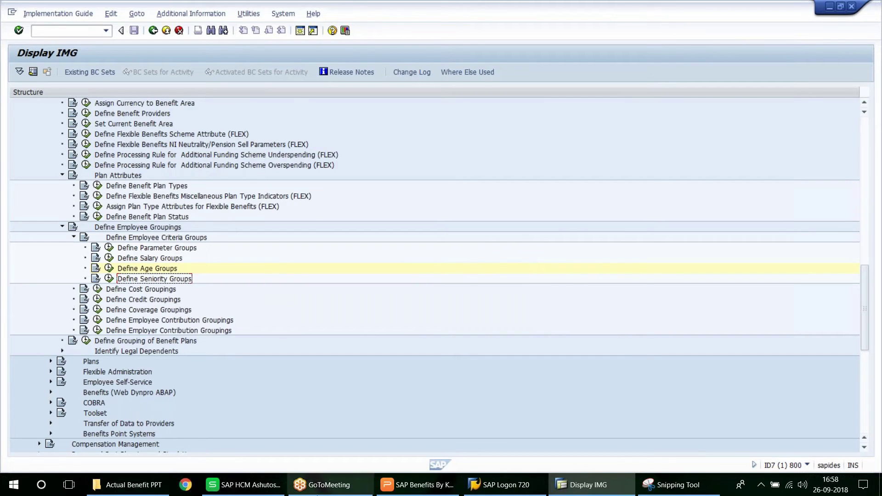
left_click(261, 490)
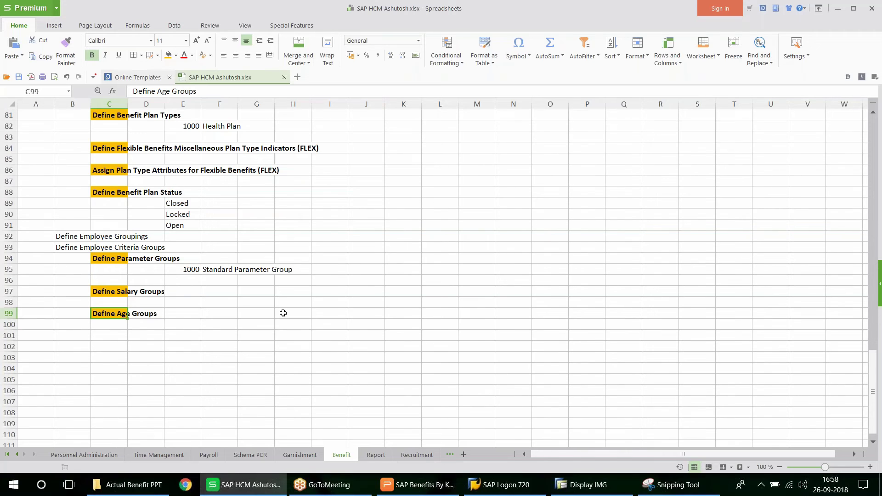
left_click(104, 336)
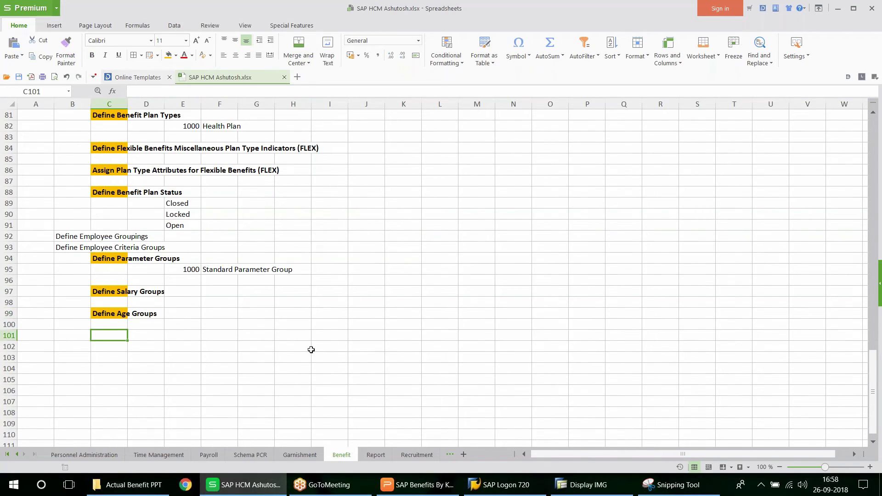
type("Define Seniority Groups")
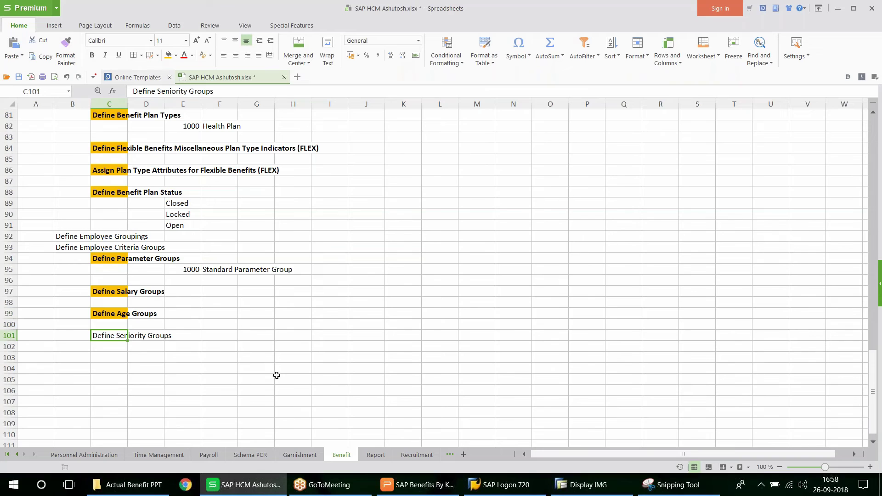
Step: Copy the formatting of the Define Age Groups heading onto the Define Seniority Groups heading and save the workbook
left_click(111, 313)
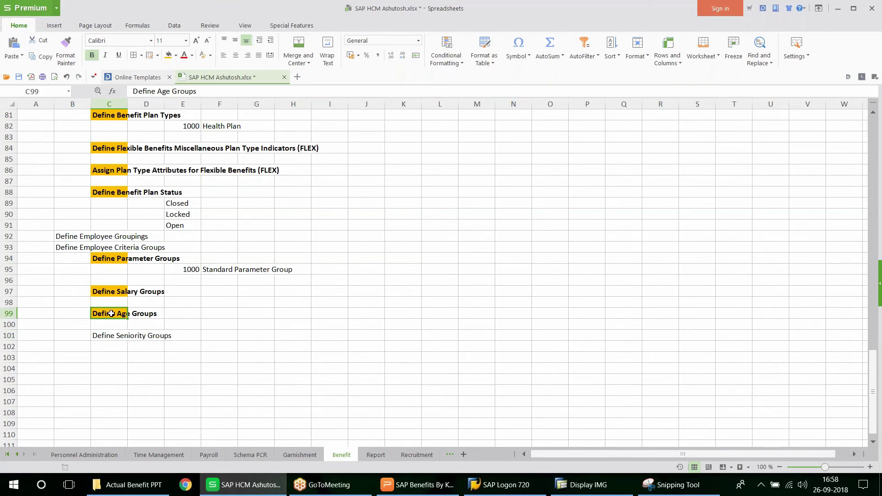
left_click(66, 54)
left_click(110, 335)
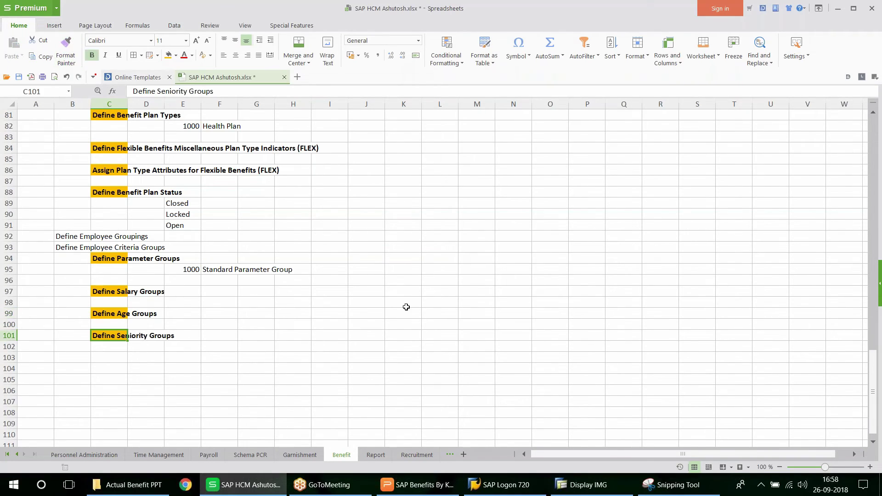
key("ctrl+s")
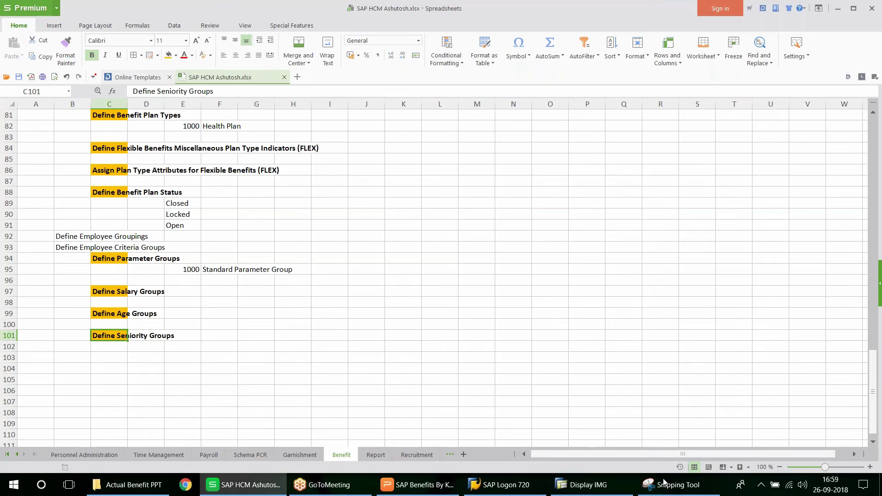
Step: Switch to SAP, open the Define Seniority Groups activity for parameter group 1000, and start adding new entries
left_click(607, 491)
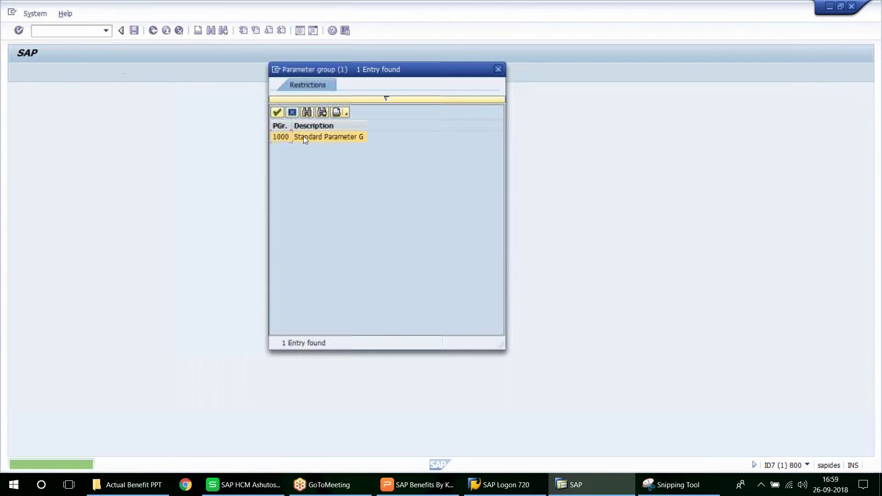
double_click(303, 136)
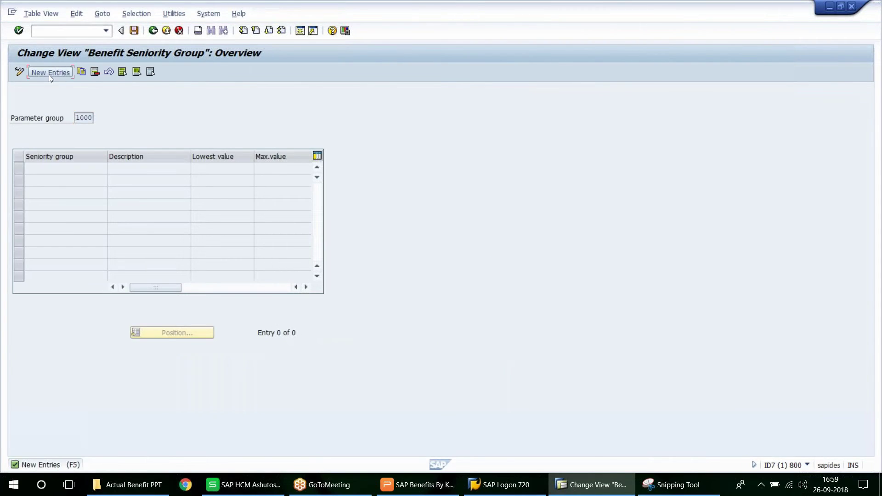
left_click(48, 72)
Step: Enter seniority group 1000 with description Uptp 5y, lowest value 1 and maximum value 60
type("1000")
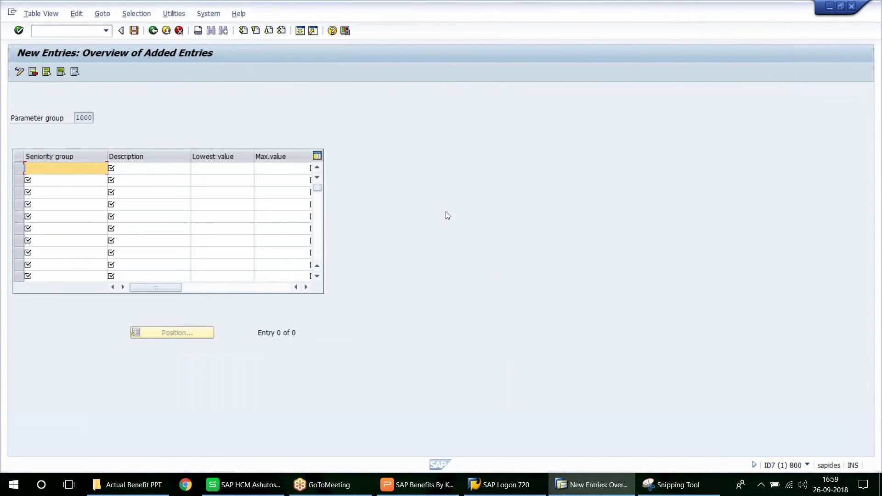
key("Tab")
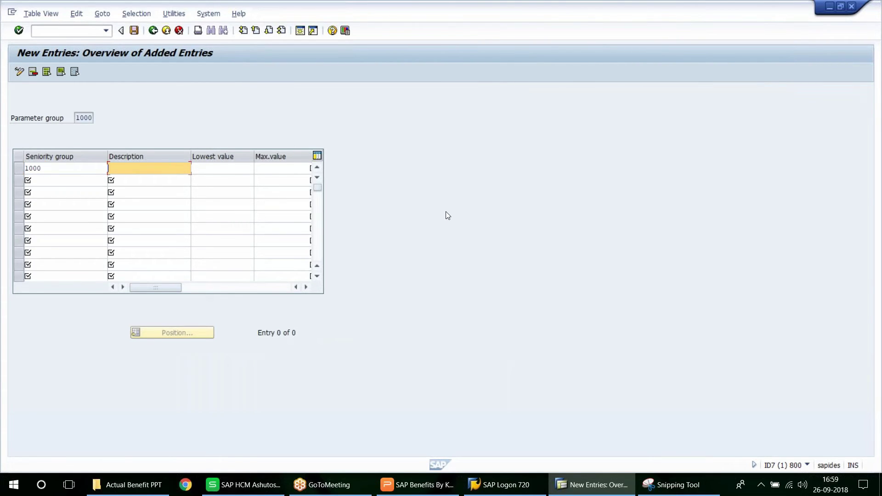
type("Uptp 5y")
key("Tab")
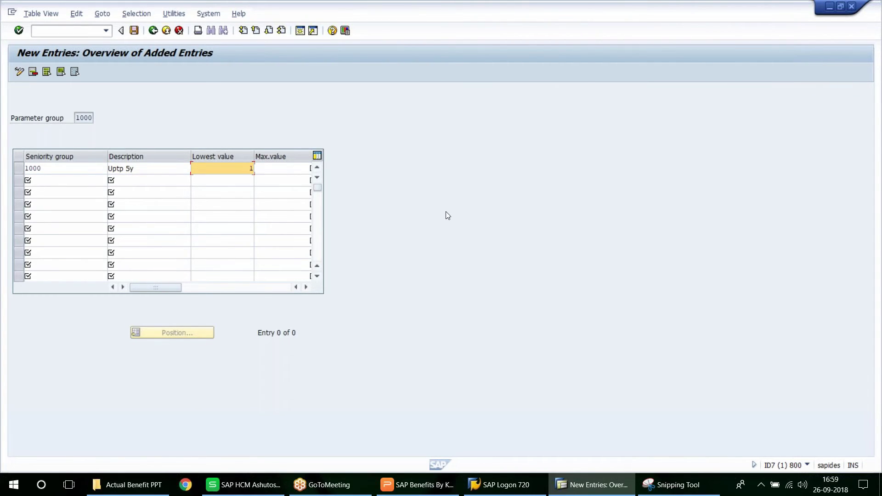
key("Tab")
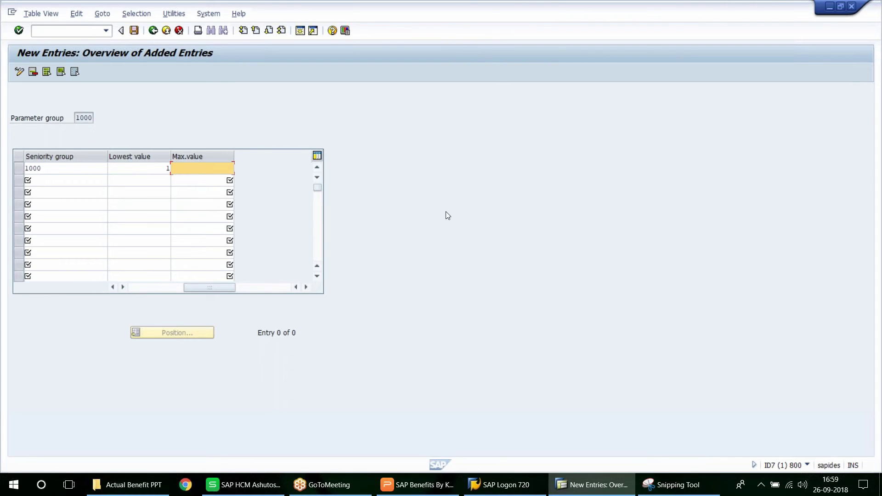
type("60")
key("Tab")
Step: Enter seniority group 1001 with description Upto 10y, lowest value 61 and maximum value 240
type("1001")
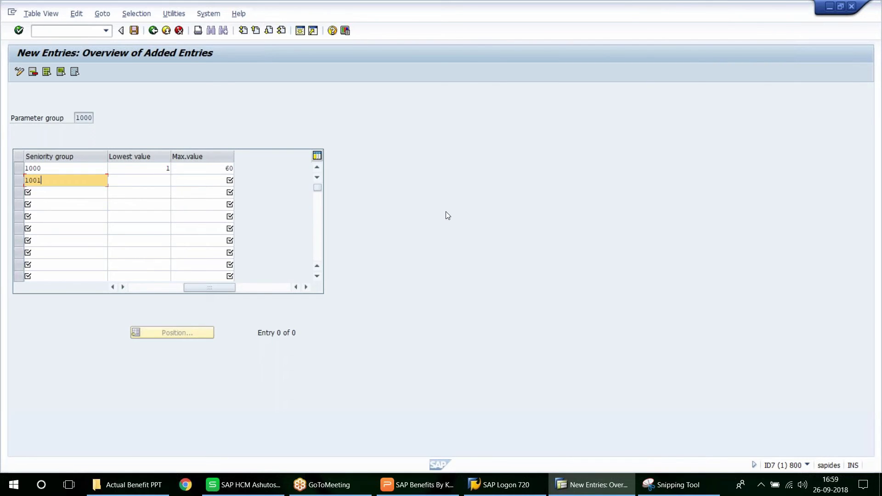
key("Tab")
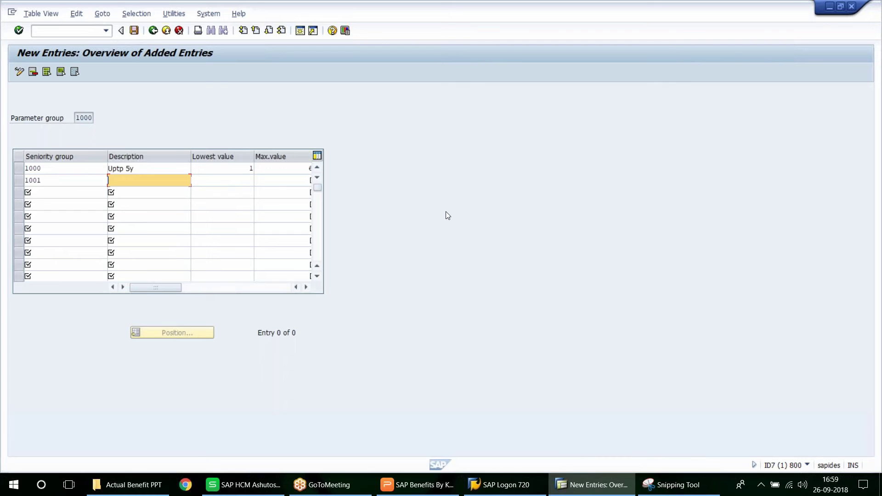
type("Upto")
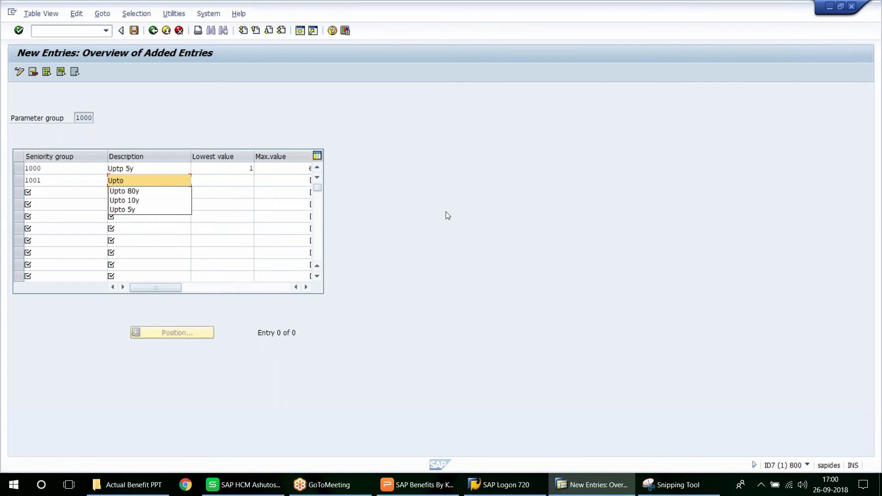
type(" 10y")
key("Tab")
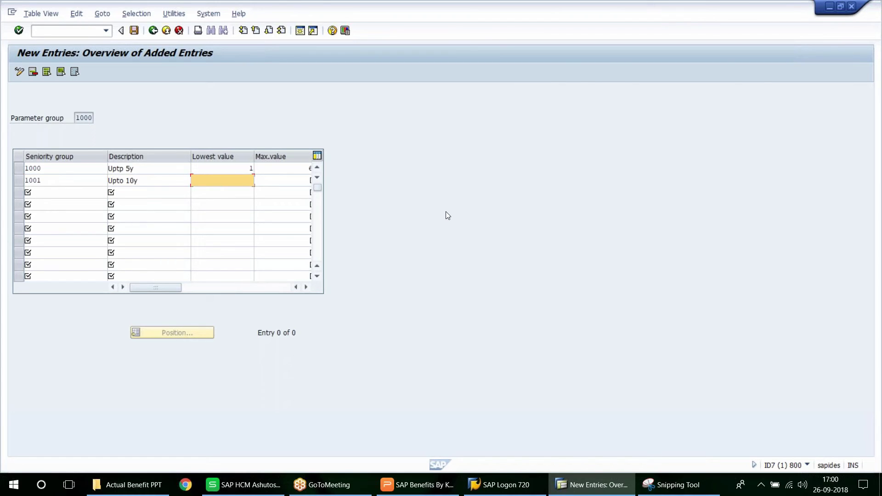
key("Tab")
key("shift+Tab")
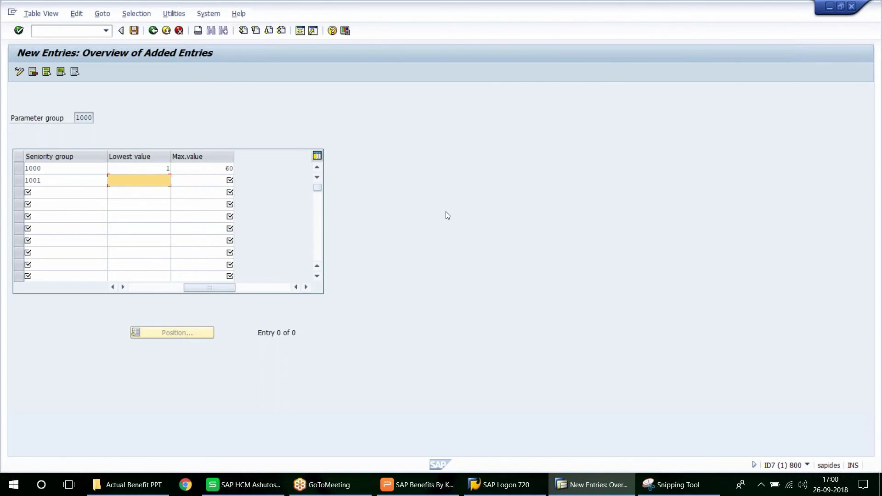
type("61")
key("Tab")
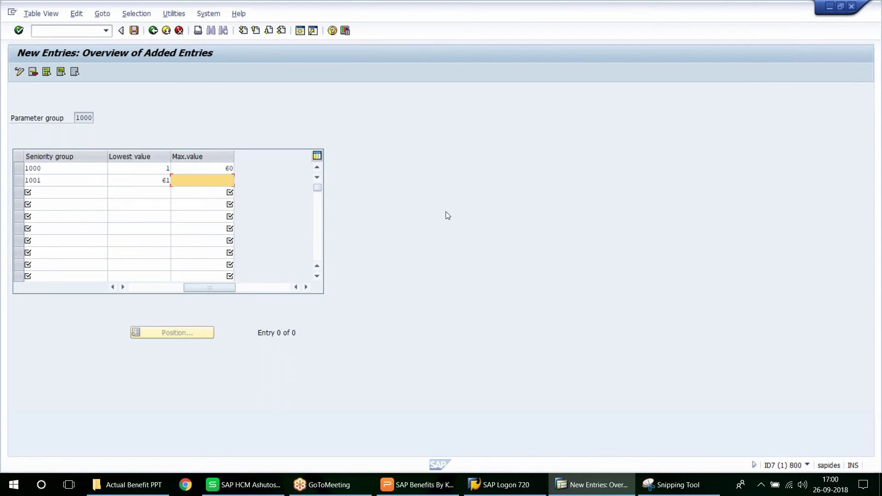
type("240")
key("Tab")
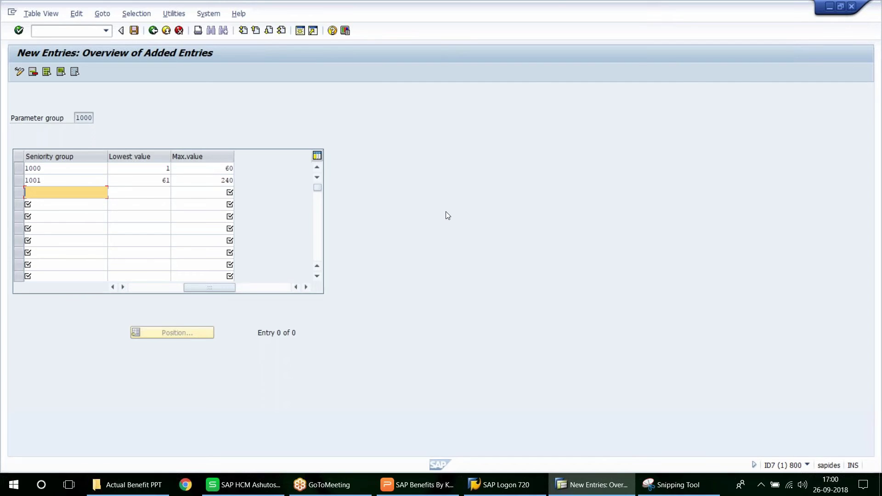
Step: Enter seniority group 1002 with description Upto 15y, lowest value 241 and maximum value 999
type("1002")
key("Return")
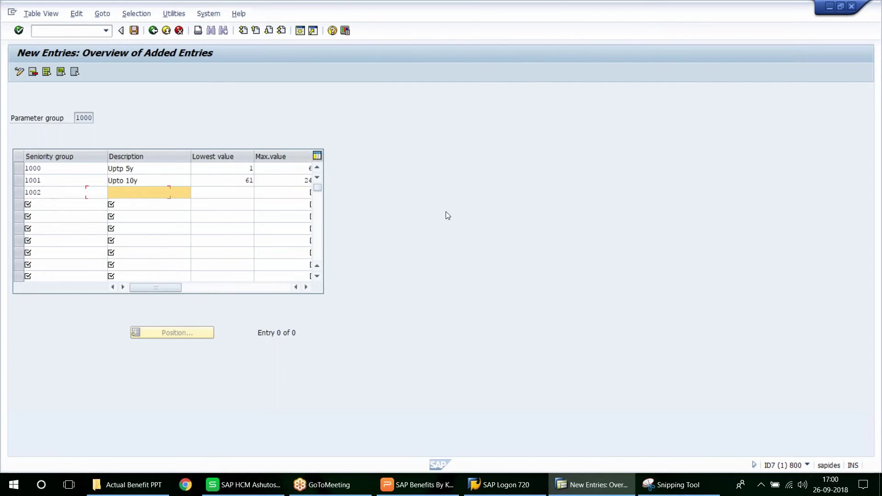
type("Uptp")
key("BackSpace")
key("BackSpace")
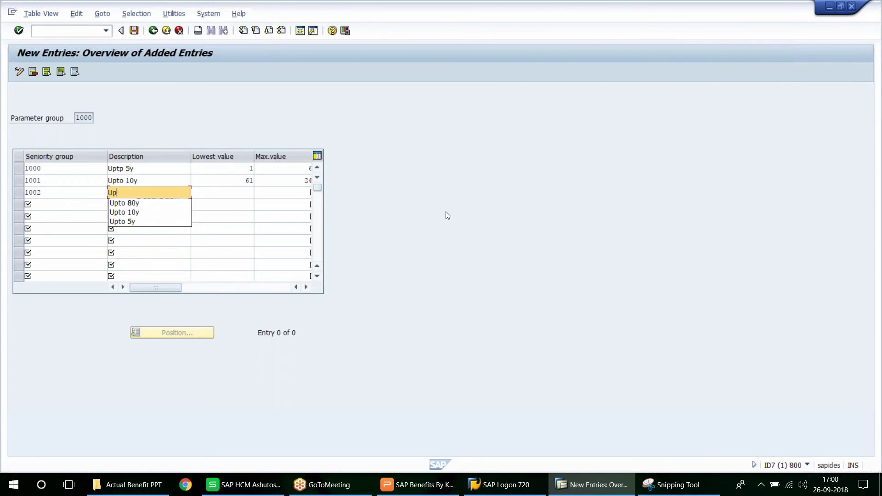
type("to 15y")
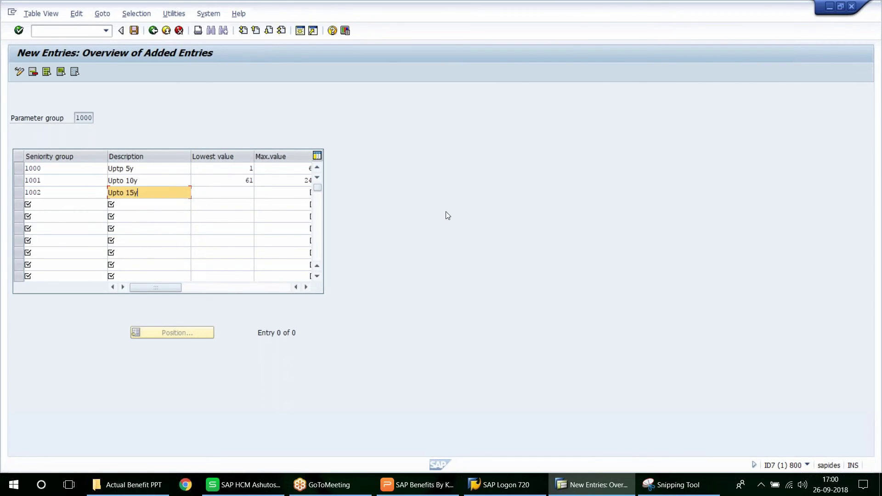
key("Tab")
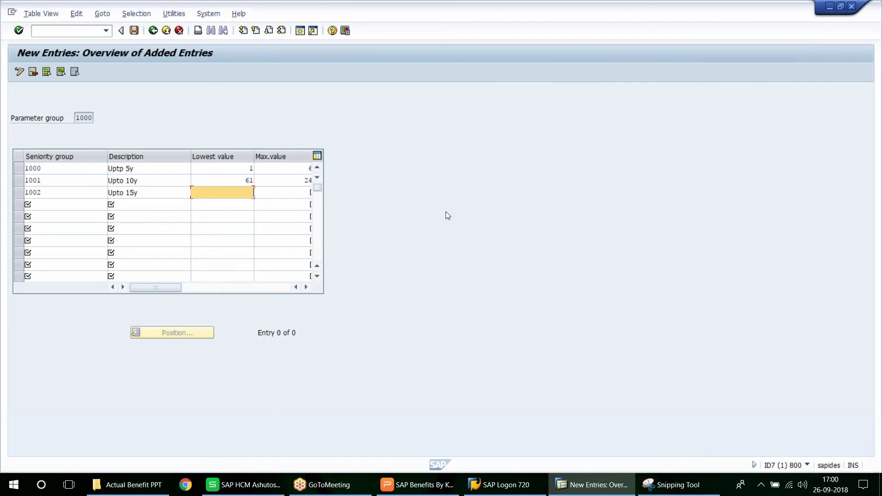
type("241")
key("Tab")
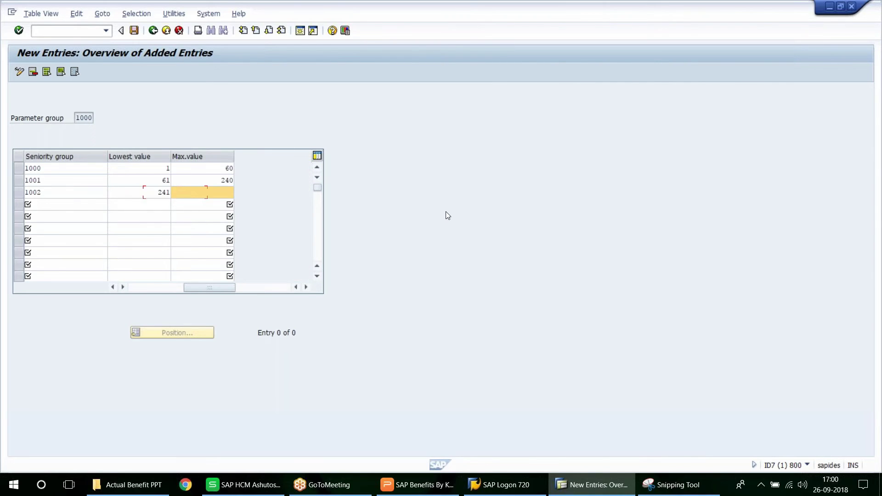
type("999")
key("Return")
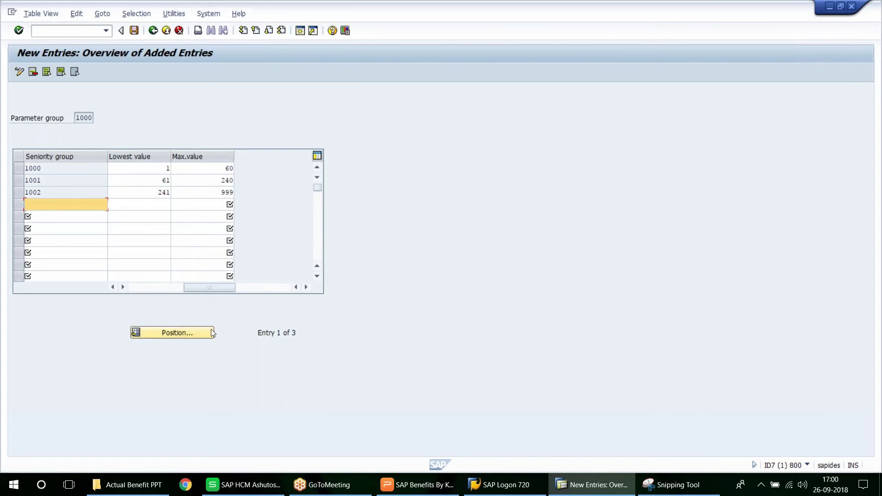
left_click(172, 288)
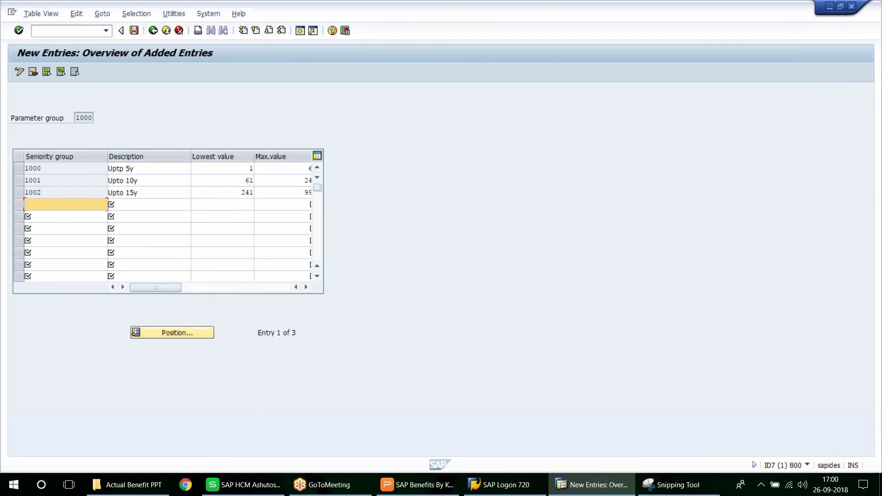
Step: Save the seniority groups to the AJ Company customizing request and return to the IMG structure
left_click(136, 35)
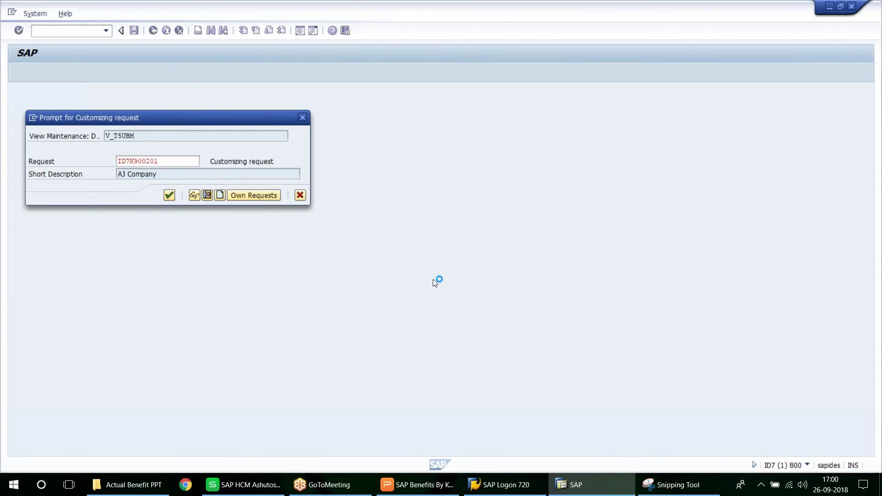
key("Return")
left_click(153, 30)
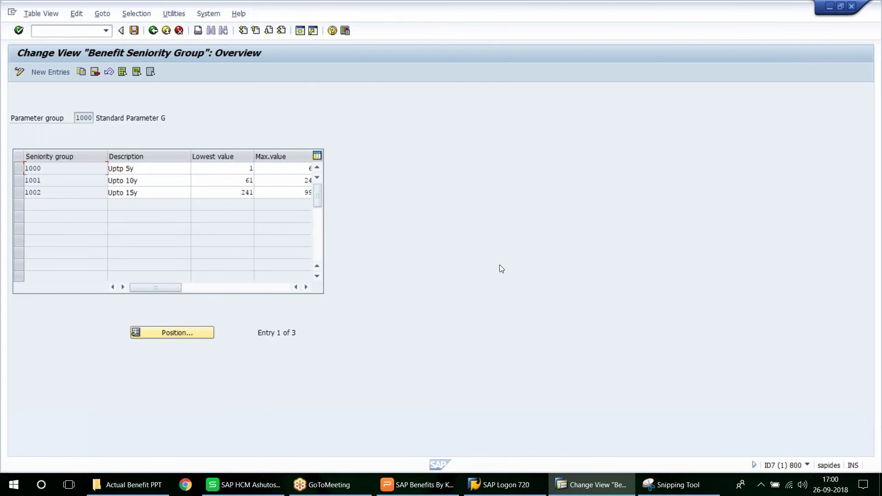
left_click(153, 30)
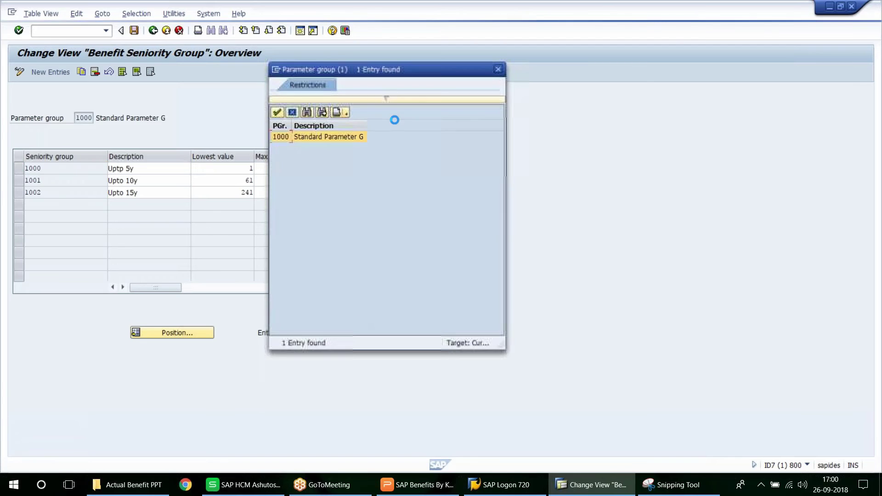
left_click(498, 73)
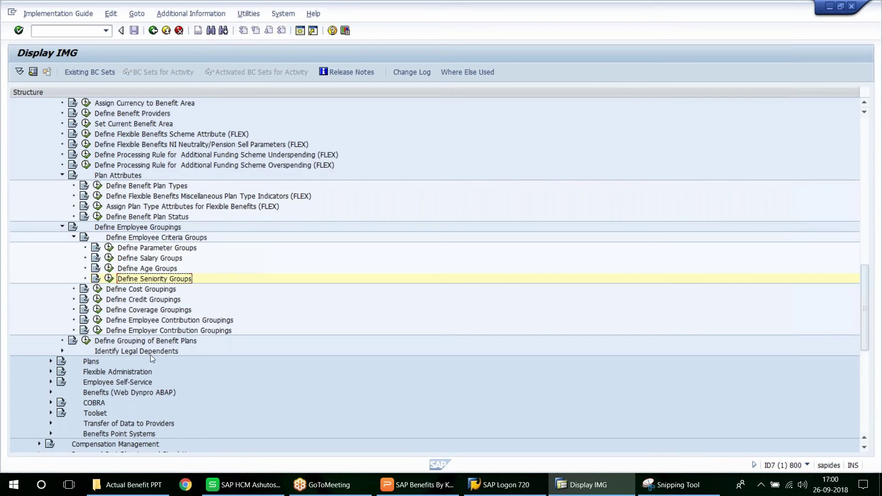
Step: Collapse Define Employee Criteria Groups in the IMG, and copy the Define Cost Groupings title into cell C103 of the spreadsheet's Benefit sheet
left_click(137, 290)
left_click(73, 237)
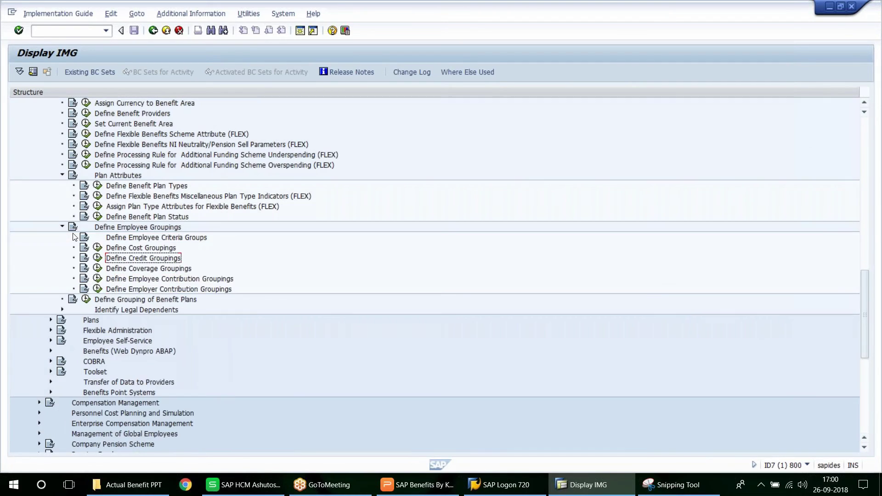
left_click(141, 248)
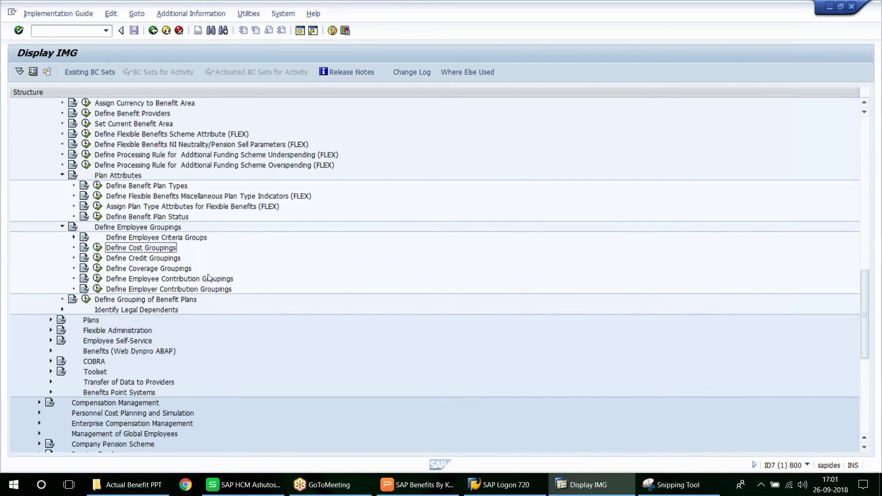
left_click(344, 307)
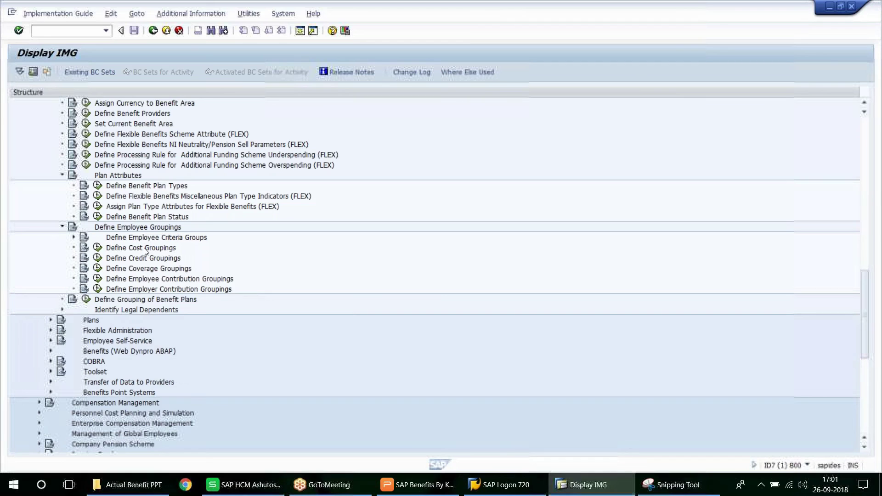
left_click(243, 485)
left_click(109, 358)
key("ctrl+v")
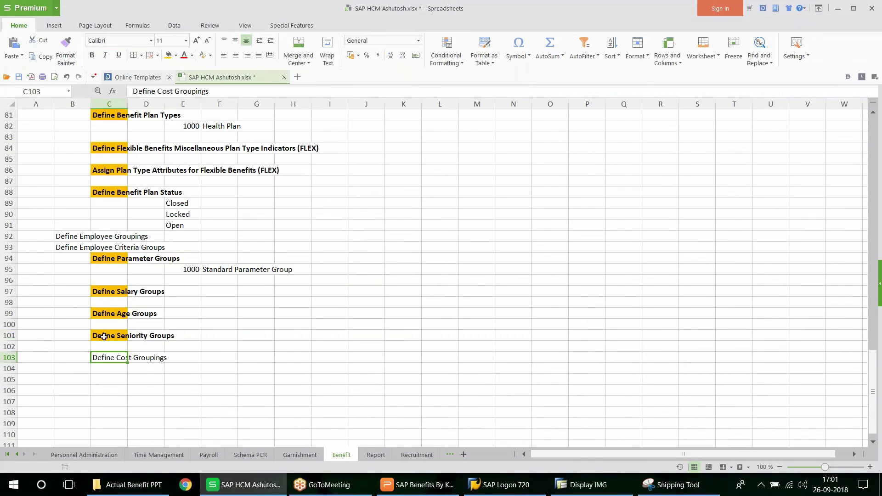
Step: Apply the format of the Define Seniority Groups heading to the Define Cost Groupings heading in cell C103 and save the workbook
left_click(109, 335)
left_click(66, 50)
left_click(109, 357)
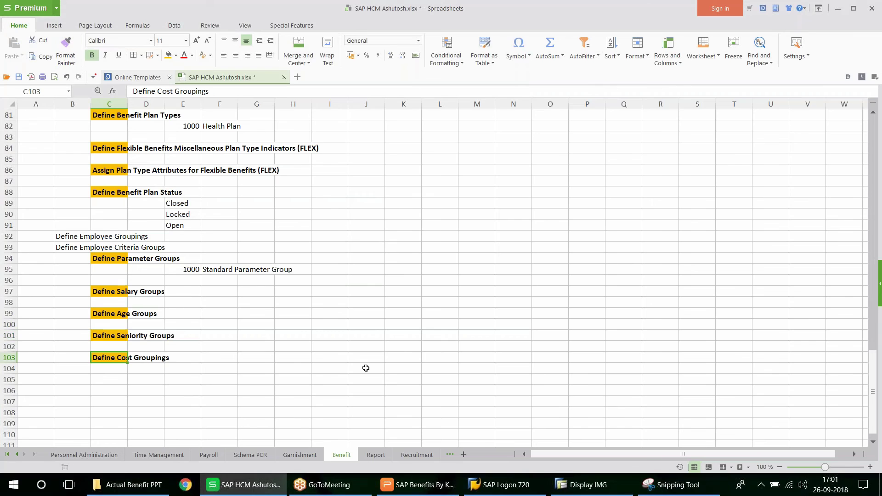
key("ctrl+s")
Step: Switch to SAP, execute Define Cost Groupings in the IMG and add new entry 1000 with description Parameter Grouping G
left_click(605, 490)
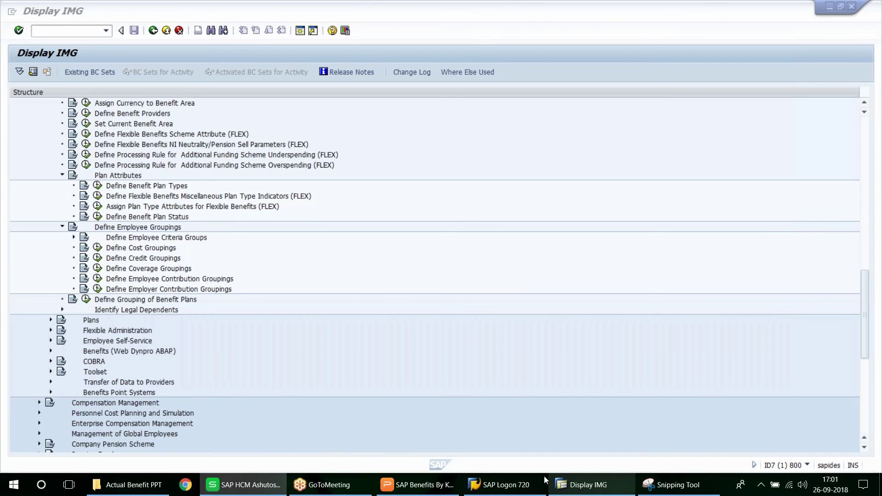
left_click(97, 248)
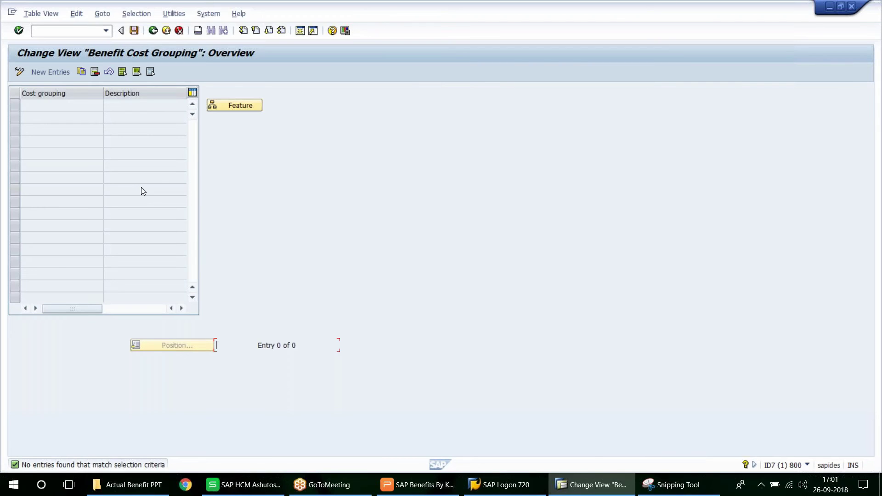
left_click(49, 73)
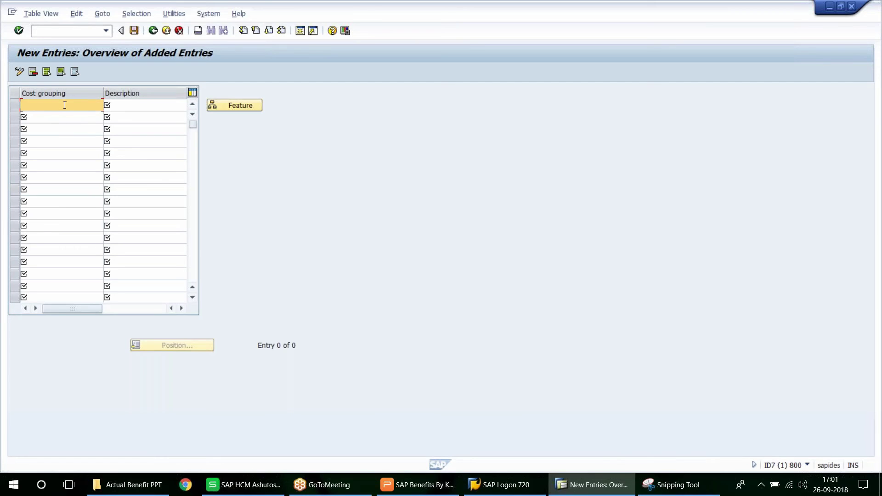
type("1000")
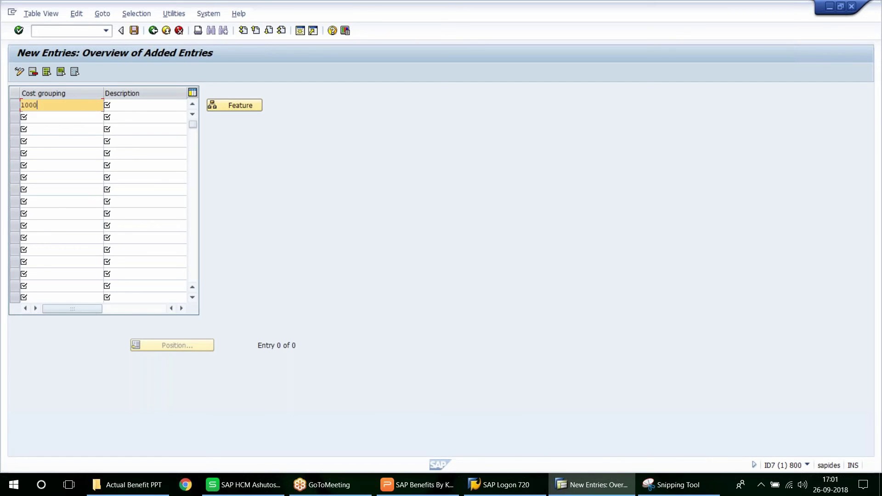
key("Tab")
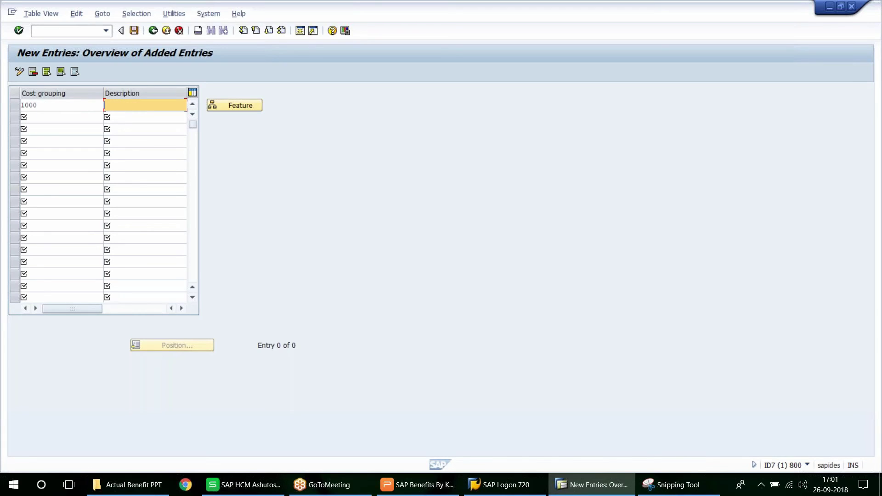
type("Pa")
key("Down")
key("Return")
key("Tab")
Step: Enter cost grouping 1001 with description Salary Grouping
type("1001")
key("Tab")
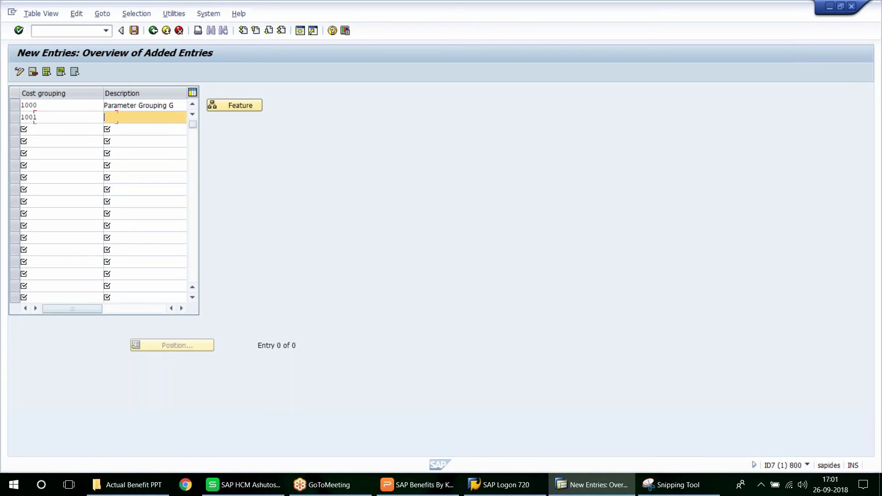
type("Sa")
key("Down")
key("Return")
key("Tab")
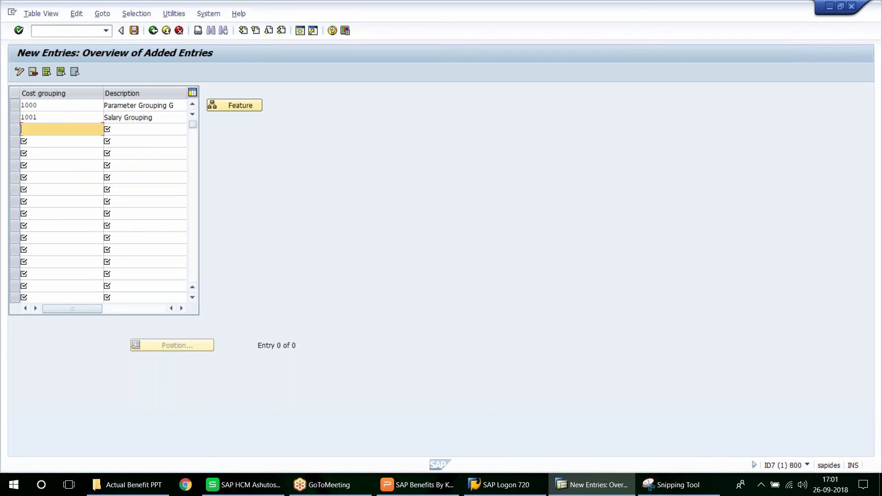
Step: Enter cost grouping 1002 with description Age Grouping
type("1001")
key("BackSpace")
type("2")
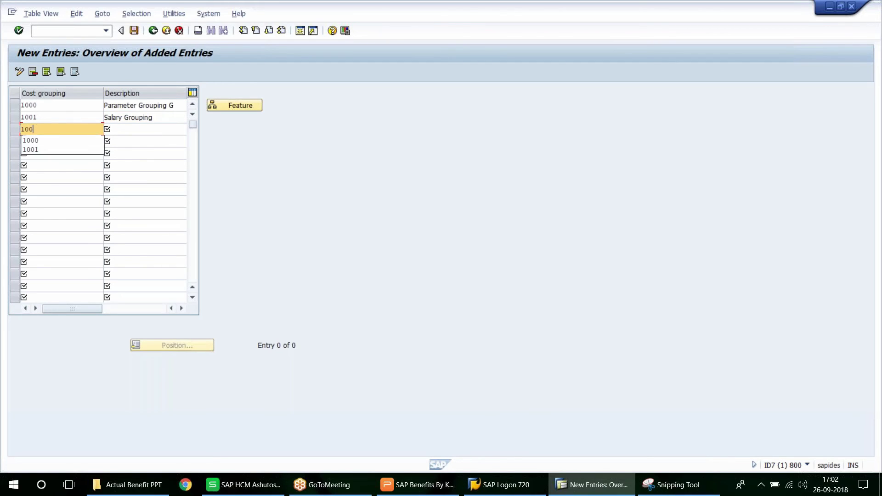
key("Tab")
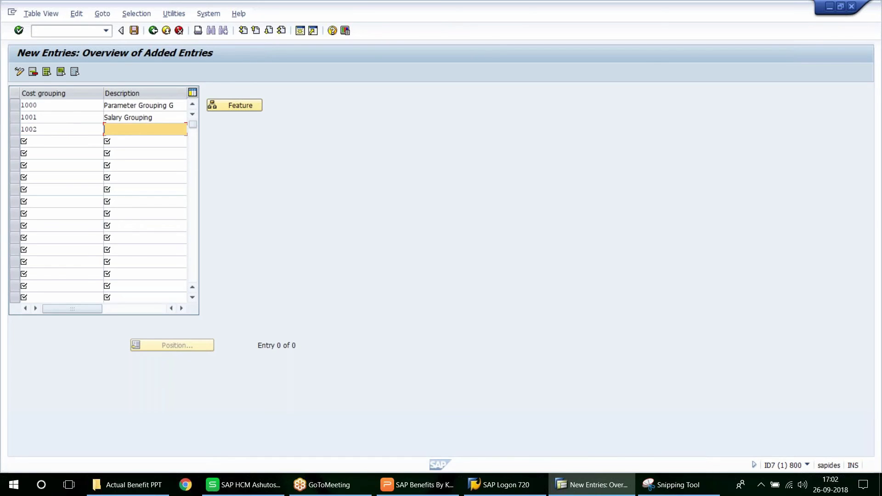
type("Age Grouping")
key("Tab")
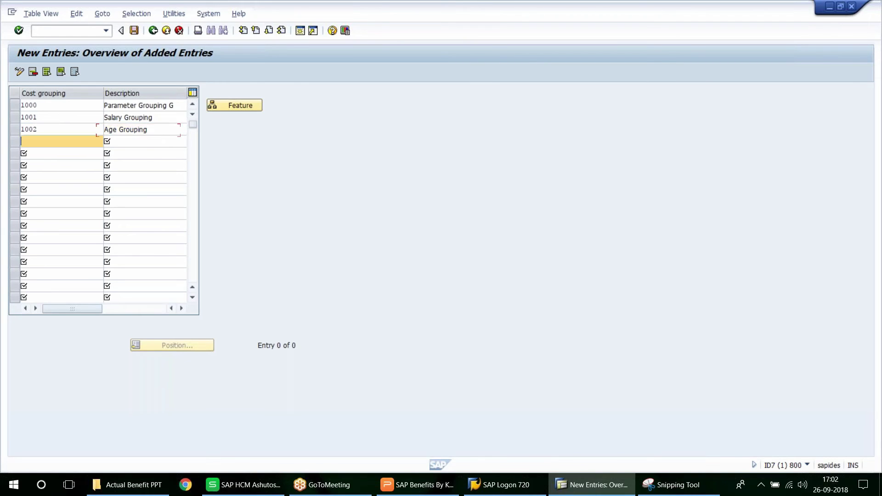
Step: Enter cost grouping 1003 with description Senority Grouping, and save the cost groupings
type("1003")
key("Tab")
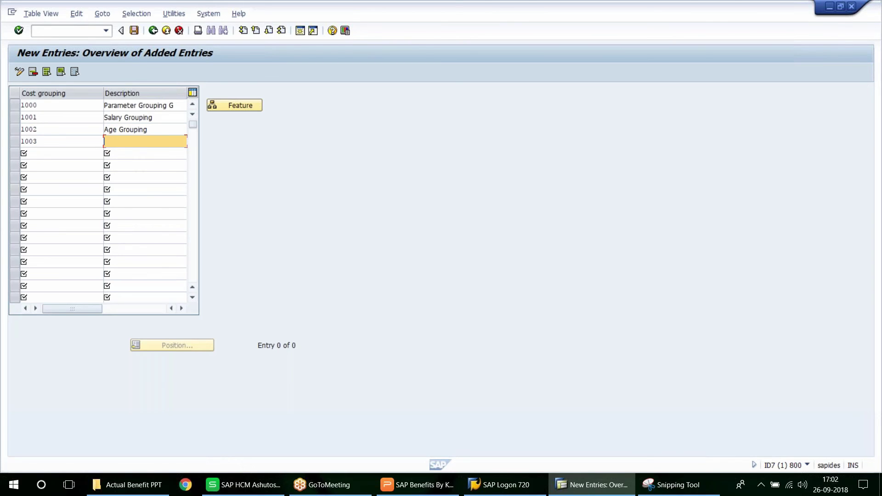
type("S")
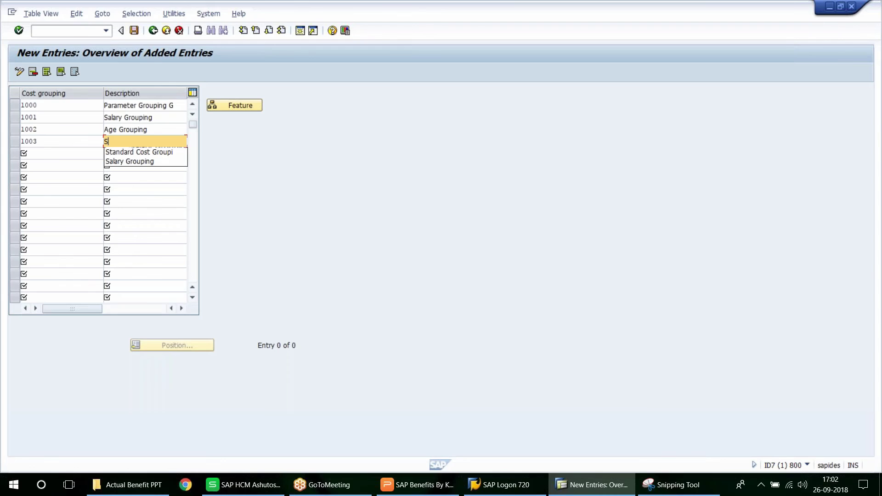
type("e")
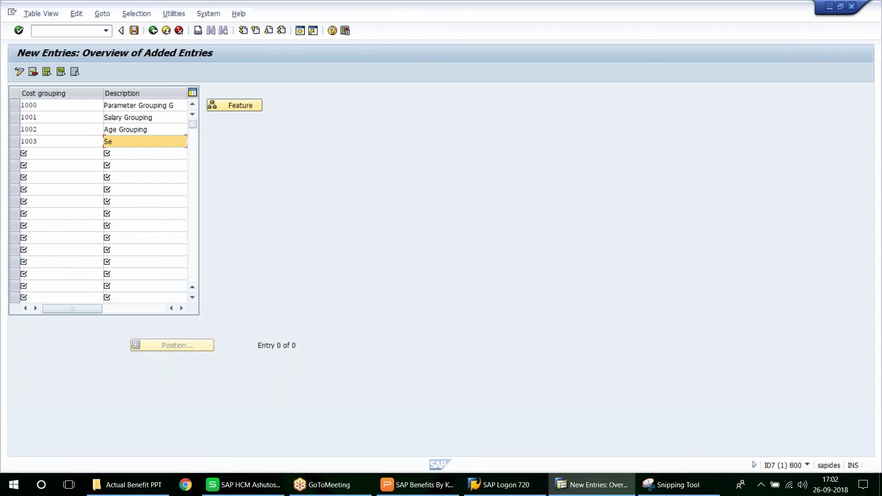
type("nority Grouping")
key("Return")
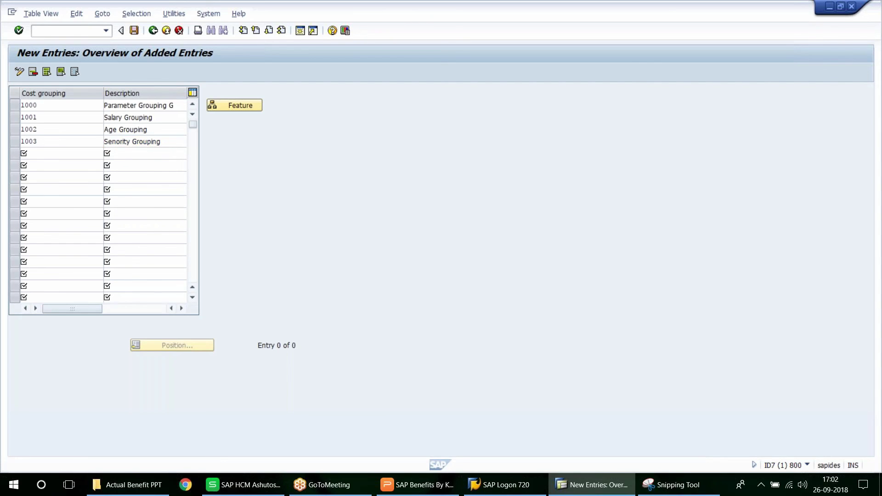
left_click(138, 31)
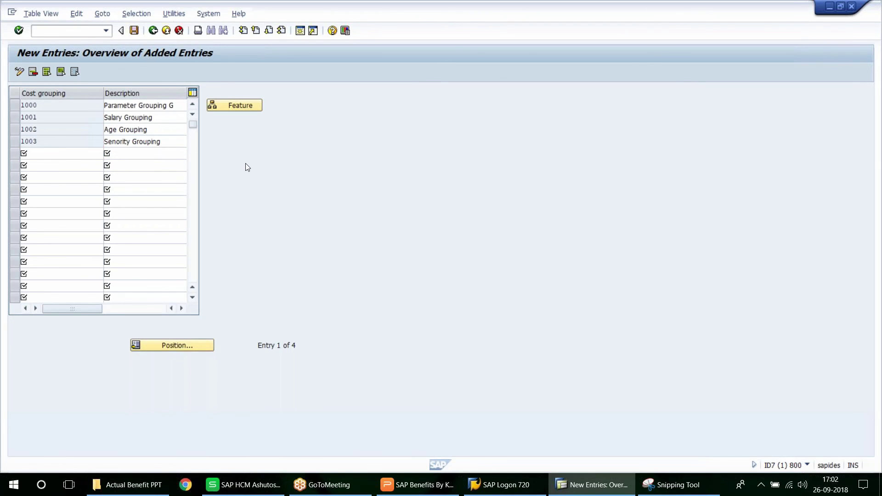
left_click(166, 196)
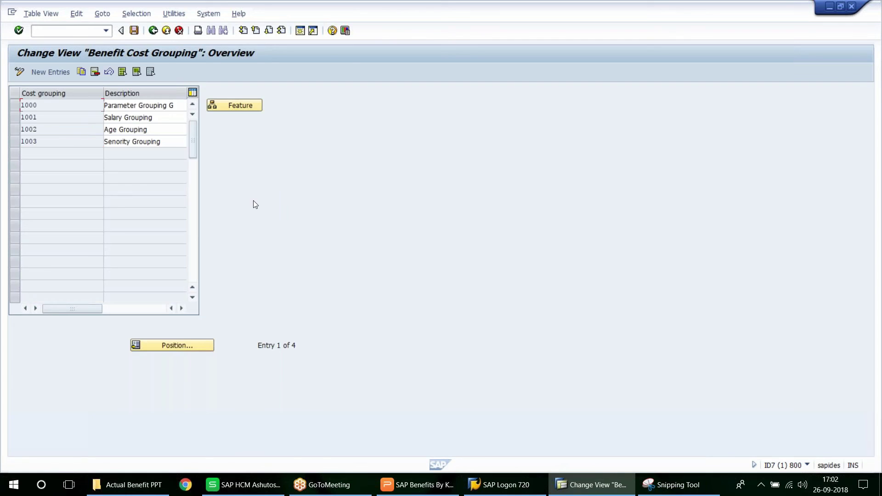
Step: Copy cost groupings 1000 to 1003 with their descriptions into the spreadsheet's Benefit sheet, starting at cell F104
left_click(27, 105)
key("ctrl+y")
left_click_drag(20, 102, 175, 142)
key("ctrl+c")
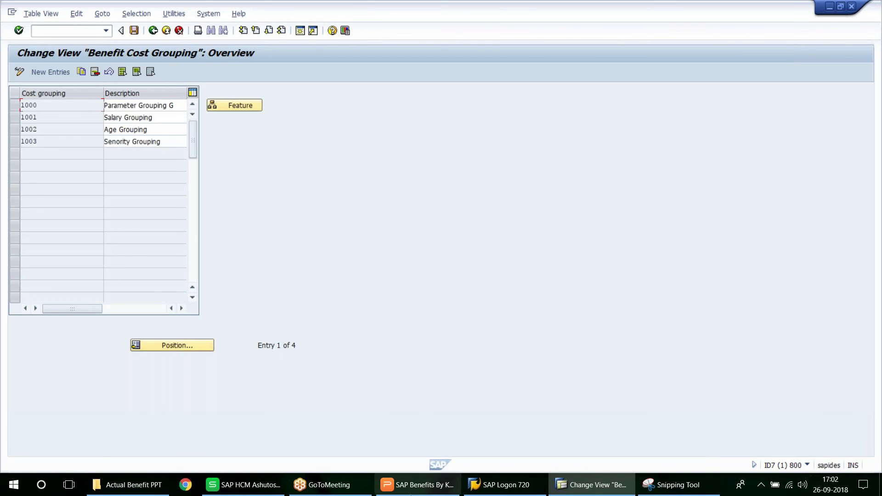
left_click(243, 484)
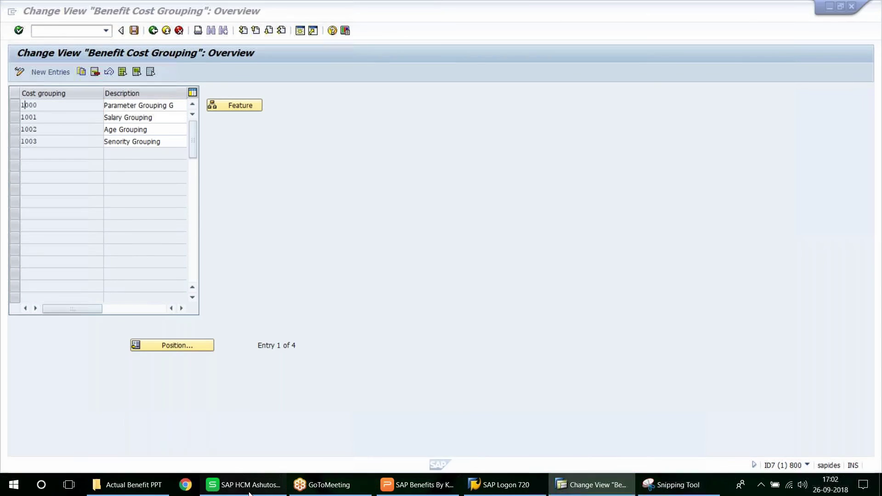
scroll(256, 292, "down", 3)
left_click(212, 280)
key("ctrl+v")
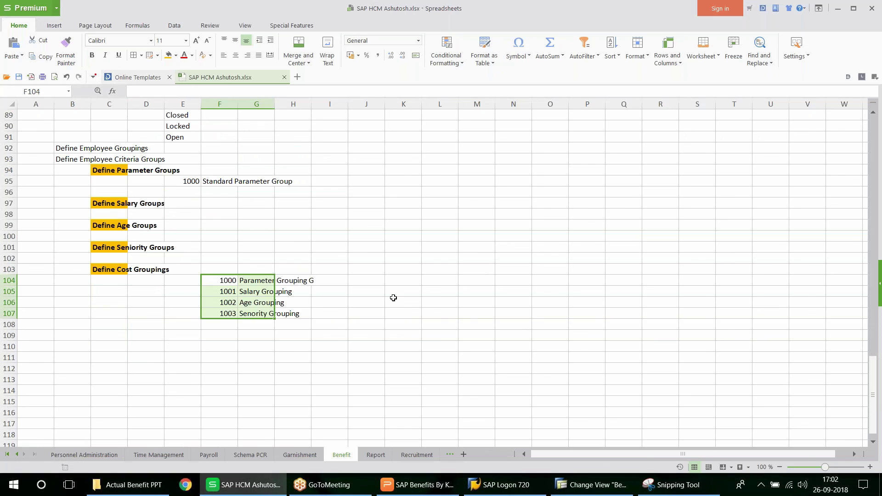
left_click(437, 318)
Step: Switch to SAP, return to the IMG structure and expand the Plans node under Benefits
left_click(593, 484)
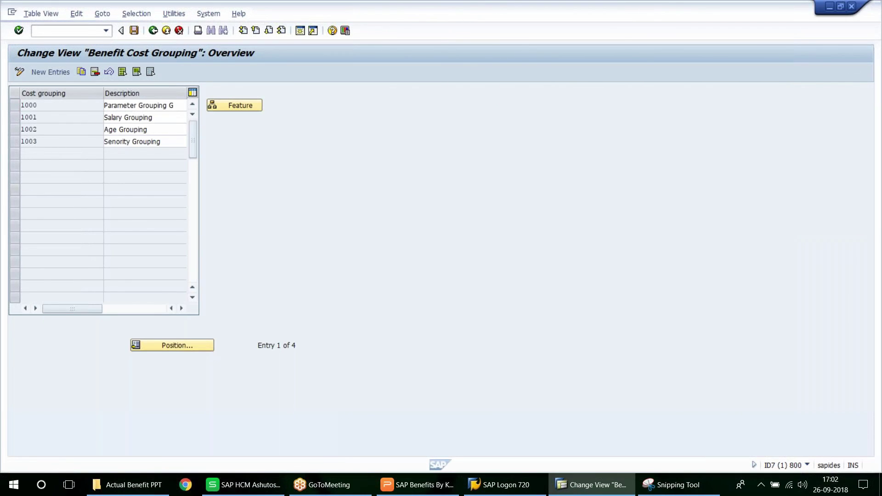
key("F3")
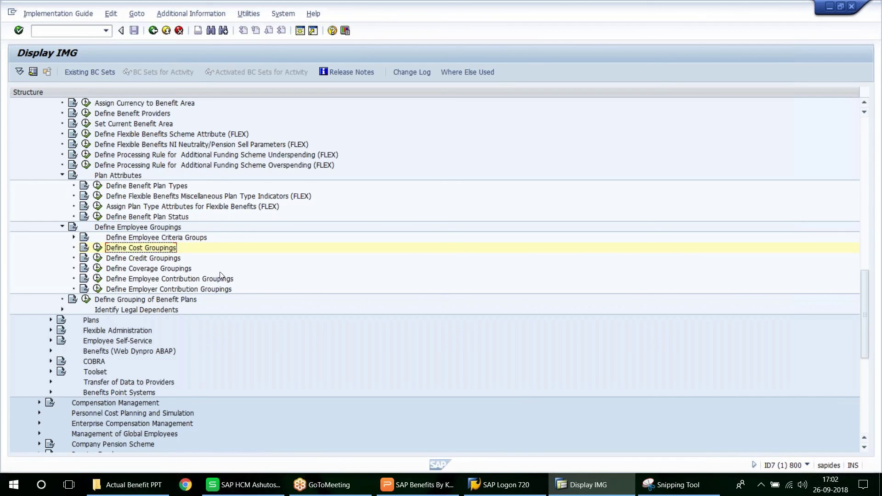
scroll(221, 276, "up", 1)
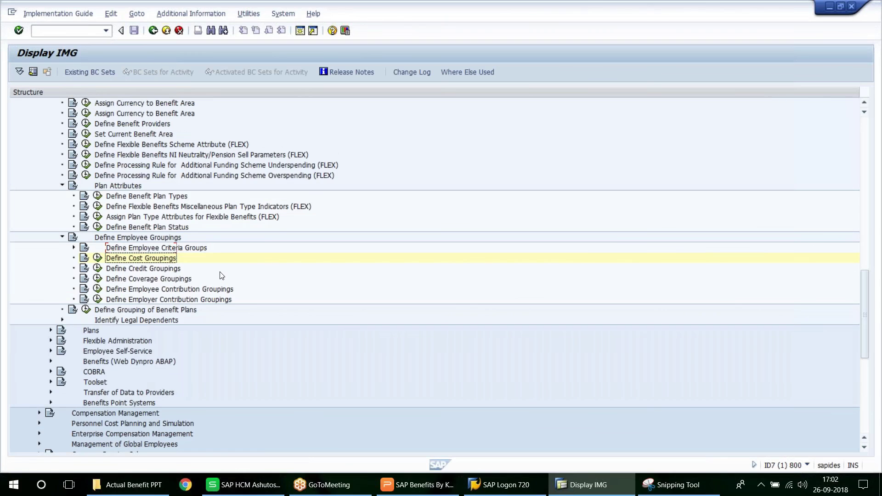
scroll(221, 275, "up", 2)
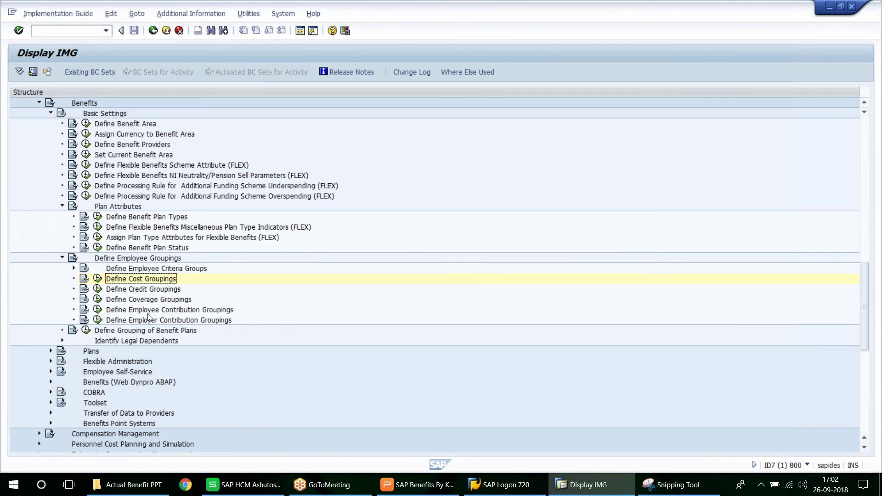
scroll(148, 317, "down", 2)
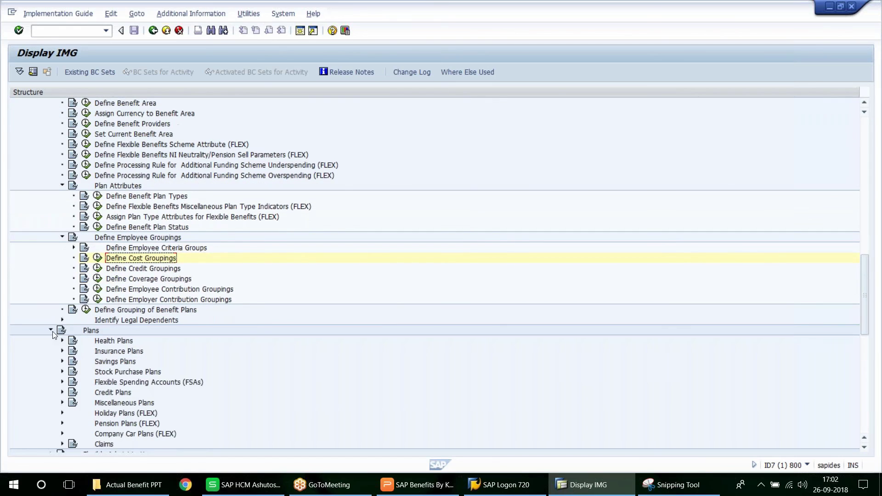
left_click(52, 329)
Step: Copy the Define Credit Groupings title from the IMG into cell C109 of the spreadsheet's Benefit sheet
left_click(140, 271)
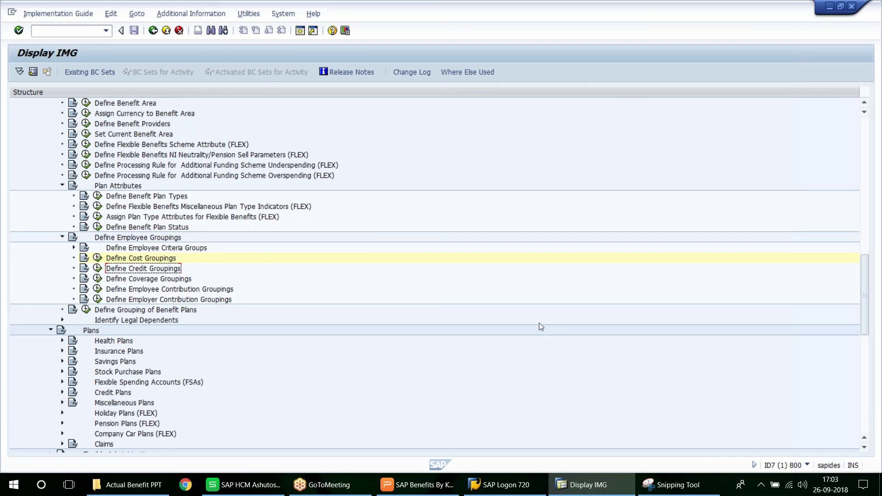
left_click(244, 484)
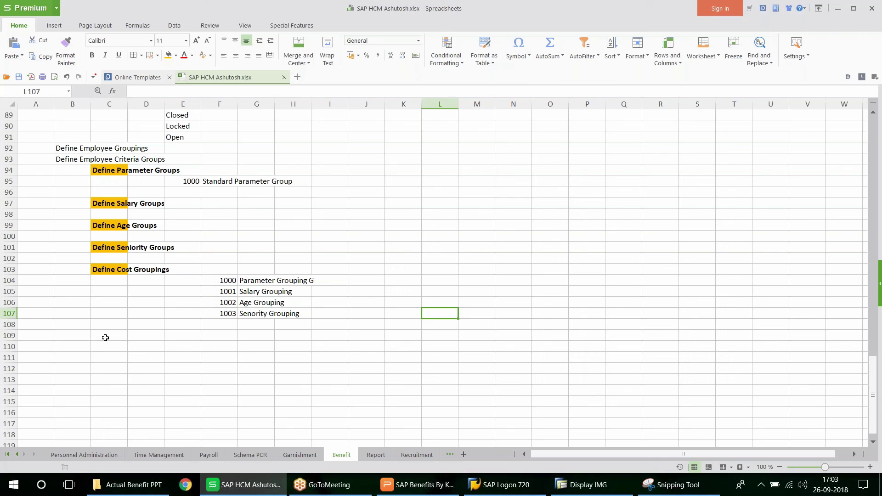
key("ctrl+v")
Step: Fill cell B109 beside Define Credit Groupings with yellow, save the workbook and switch back to the SAP IMG
left_click(69, 335)
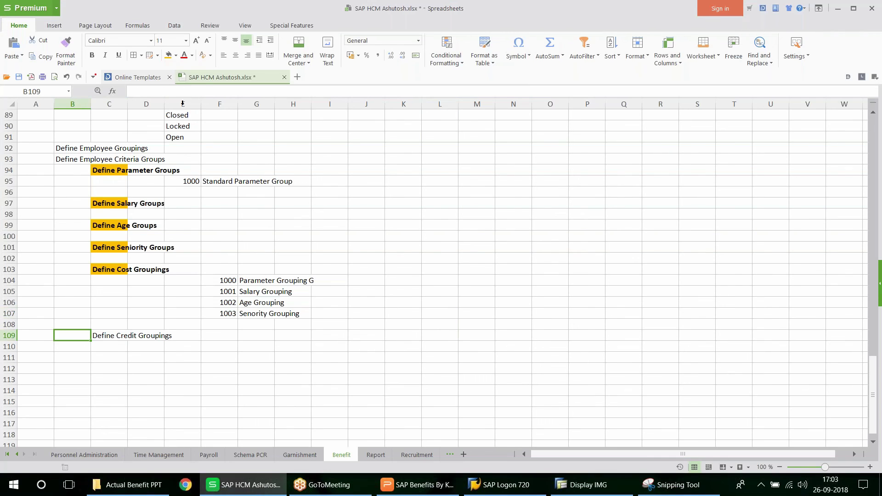
left_click(175, 55)
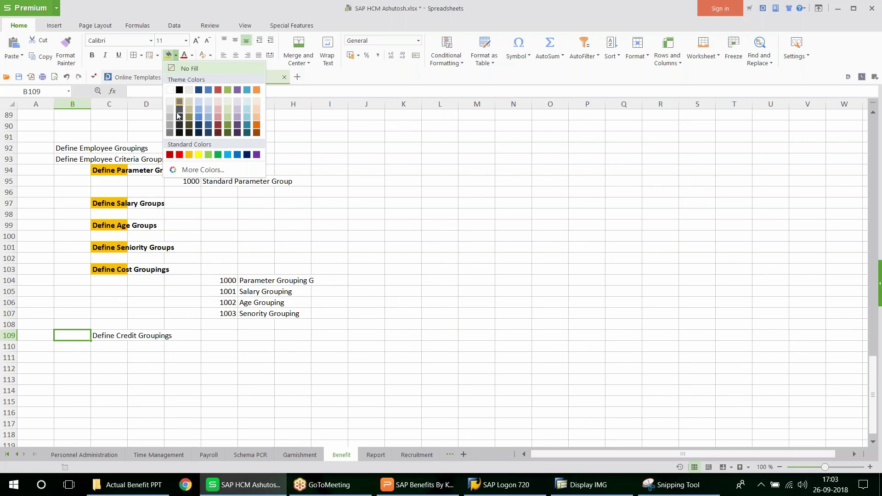
left_click(200, 156)
left_click(290, 375)
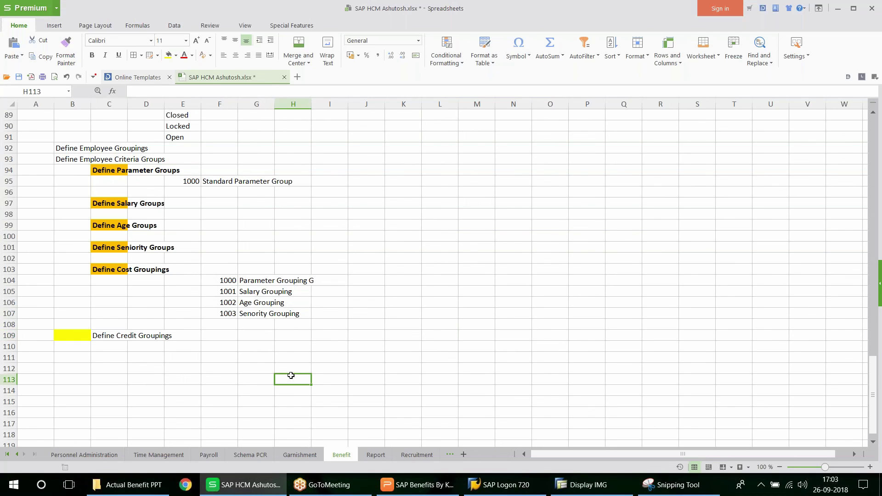
key("ctrl+s")
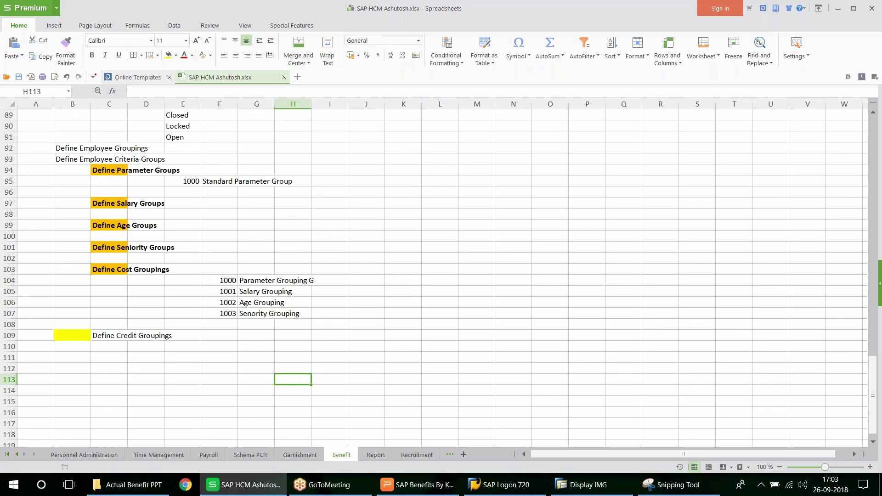
left_click(588, 485)
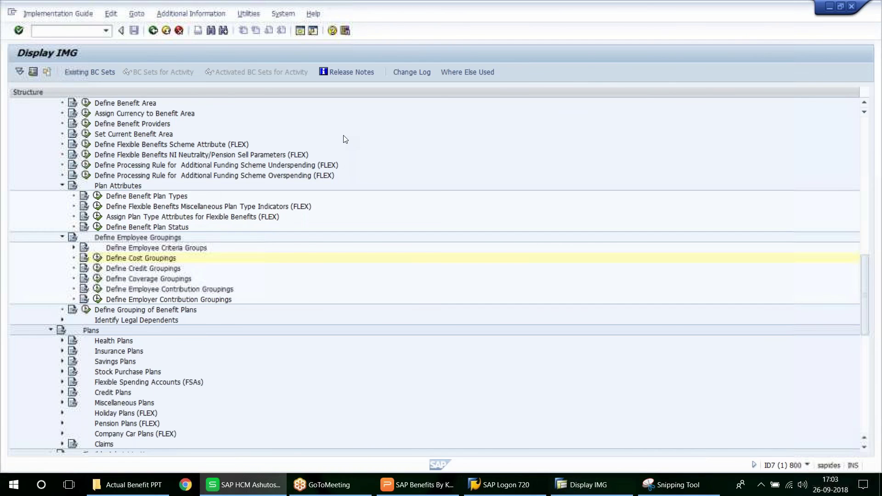